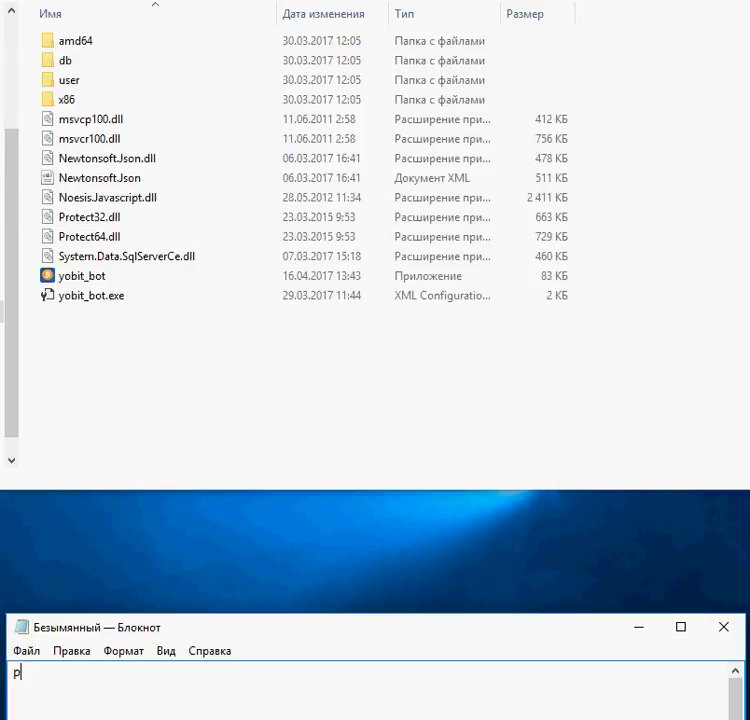
Write "запускаем программу" in the Notepad note and launch yobit_bot, placing its window fully in view above the note.
{"action": "type", "text": "запускаем программу"}
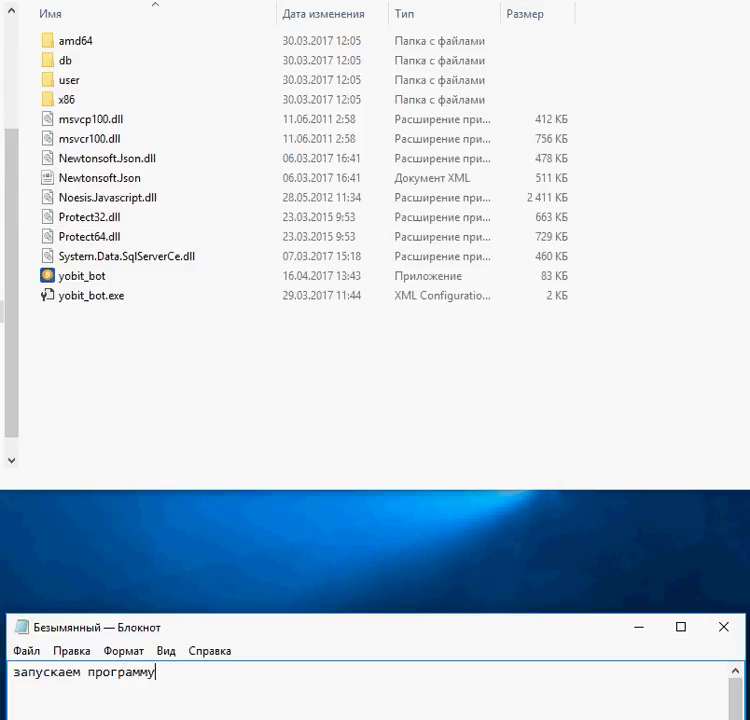
{"action": "left_click", "coordinate": [108, 275]}
{"action": "left_click", "coordinate": [108, 276]}
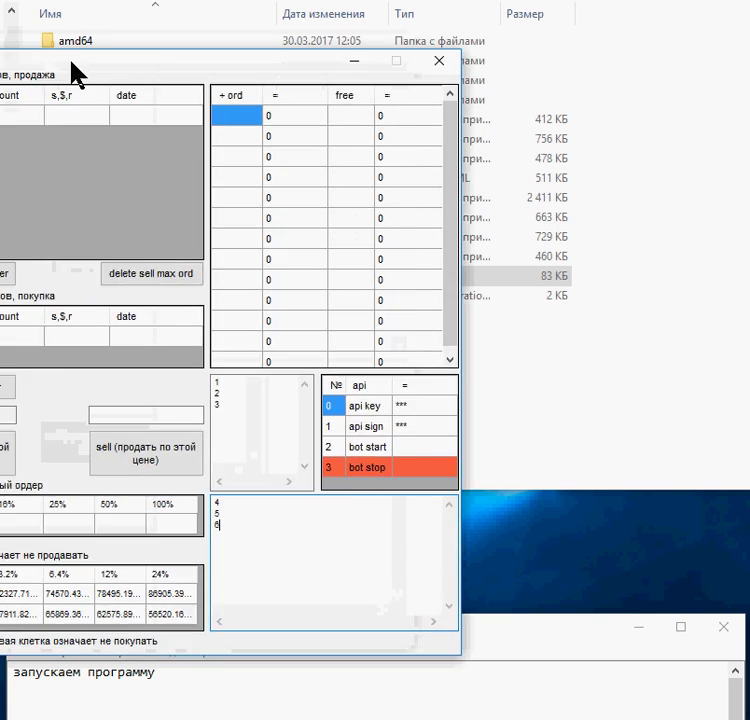
{"action": "left_click_drag", "start_coordinate": [79, 63], "coordinate": [353, 16]}
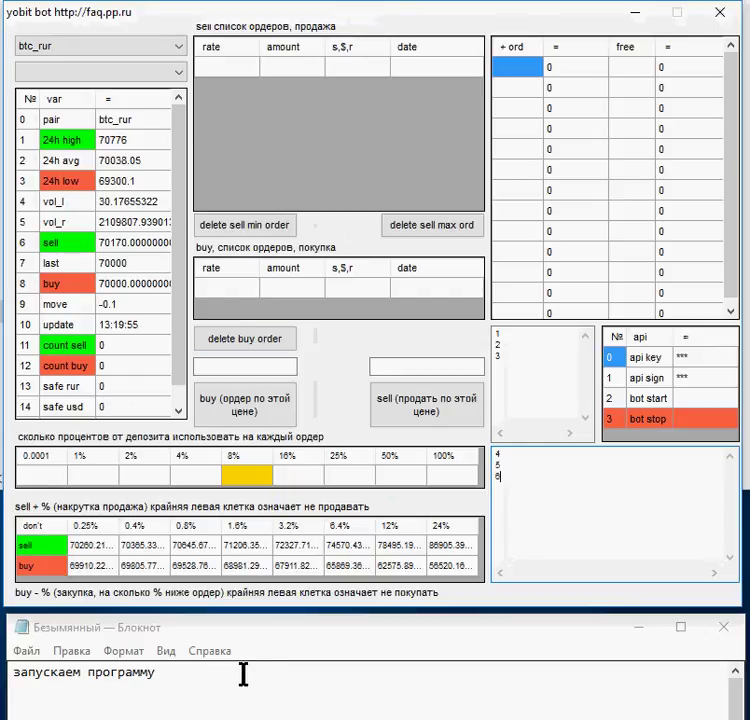
Replace the Notepad text with "программа сразу начинает получать значения тикера по выбранной паре".
{"action": "left_click_drag", "start_coordinate": [243, 674], "coordinate": [10, 672]}
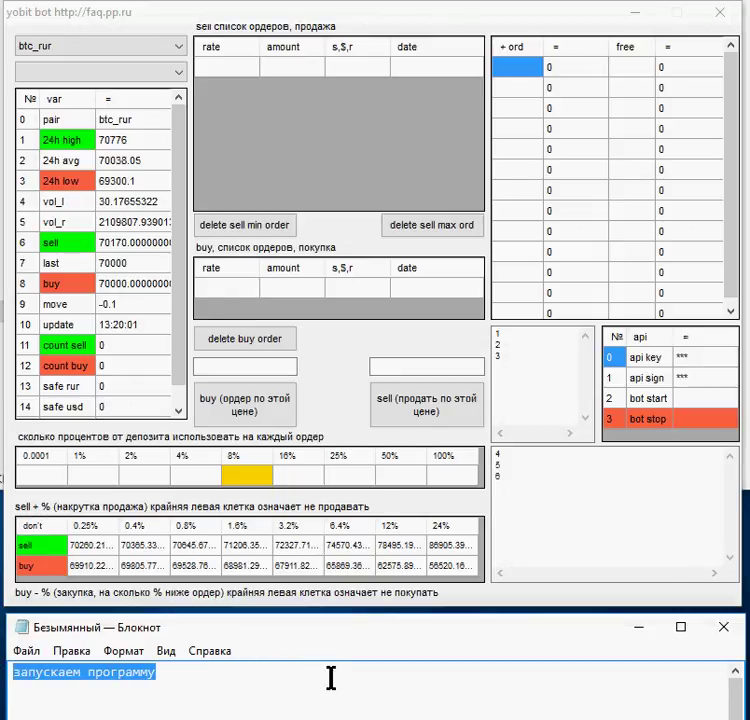
{"action": "type", "text": "програм"}
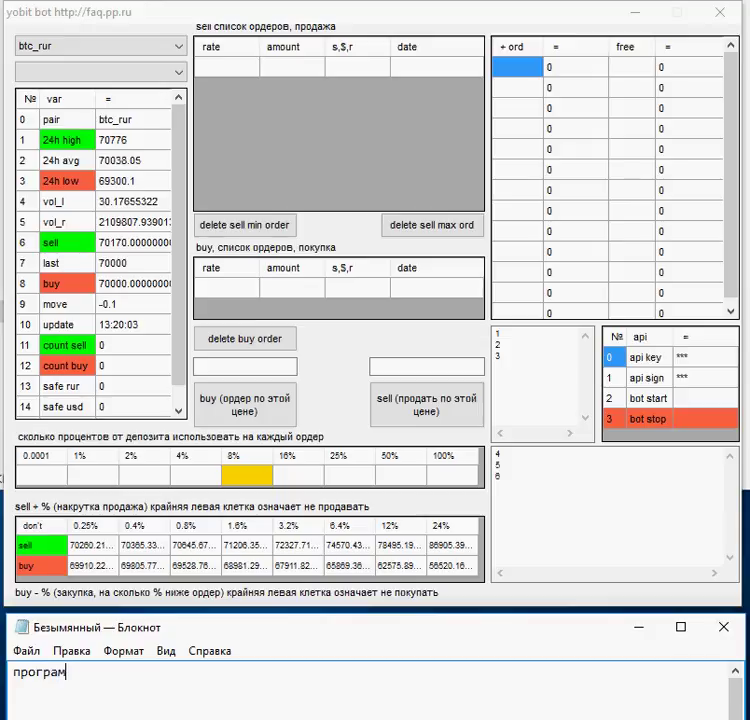
{"action": "type", "text": "ма сразу начинает"}
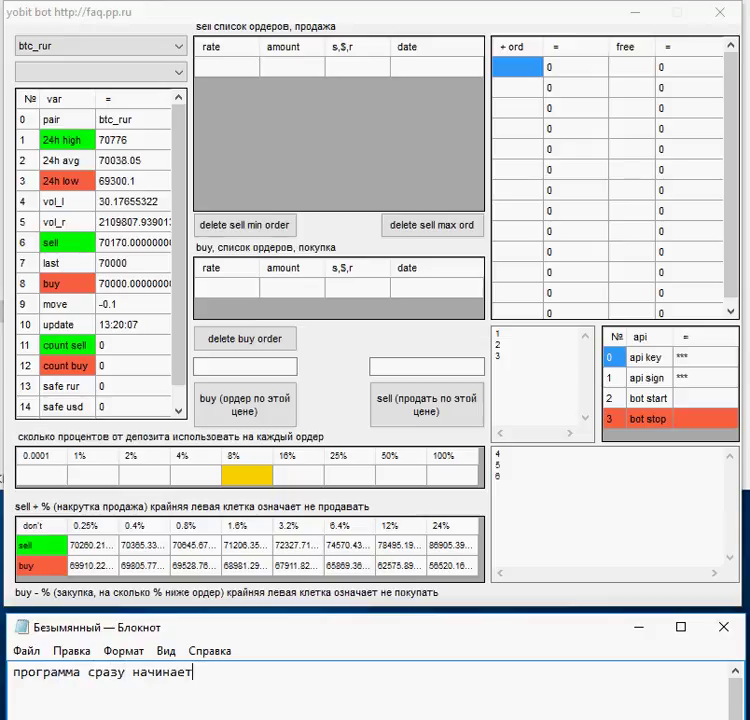
{"action": "type", "text": " получать "}
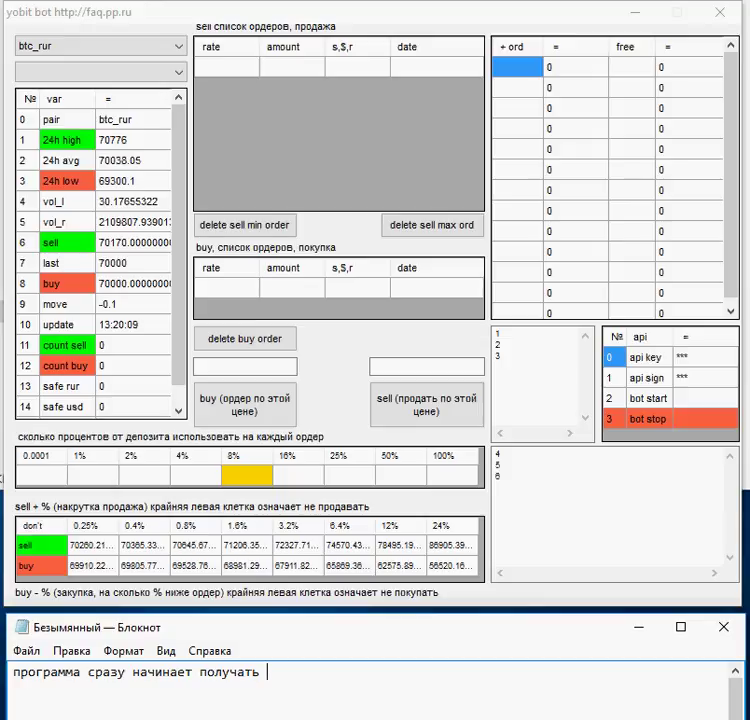
{"action": "type", "text": "значени"}
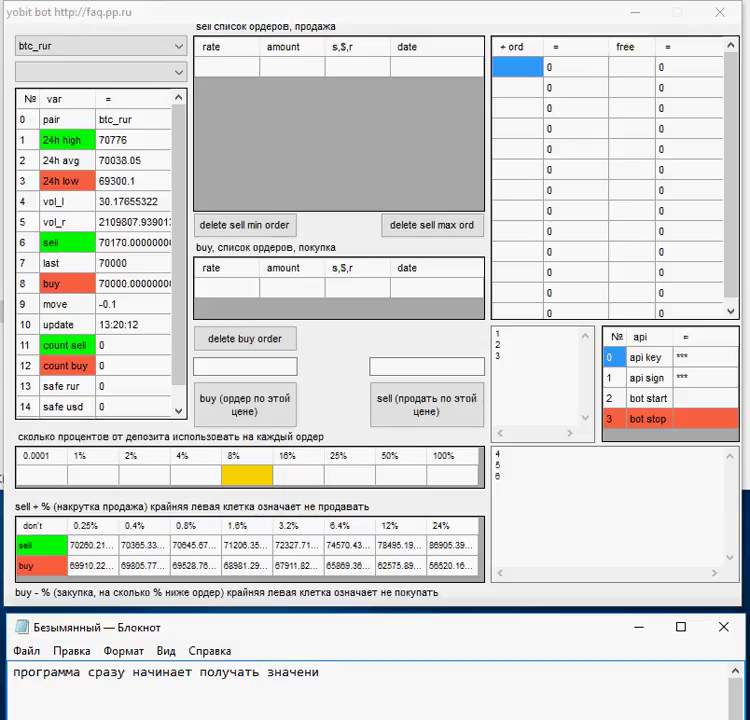
{"action": "type", "text": "я тиа"}
{"action": "key", "text": "BackSpace"}
{"action": "type", "text": "ер"}
{"action": "key", "text": "BackSpace"}
{"action": "key", "text": "BackSpace"}
{"action": "type", "text": "кера по"}
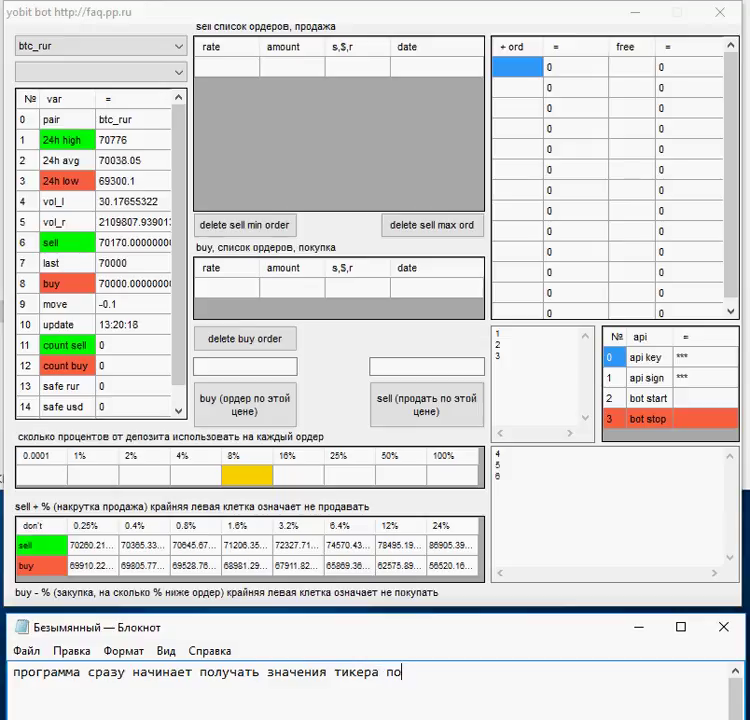
{"action": "type", "text": " выбранн"}
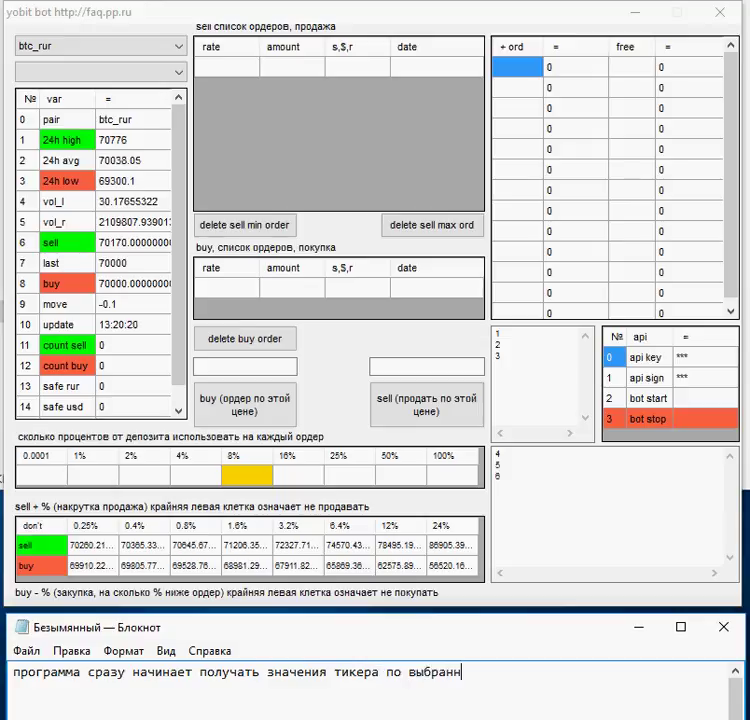
{"action": "type", "text": "ой паре "}
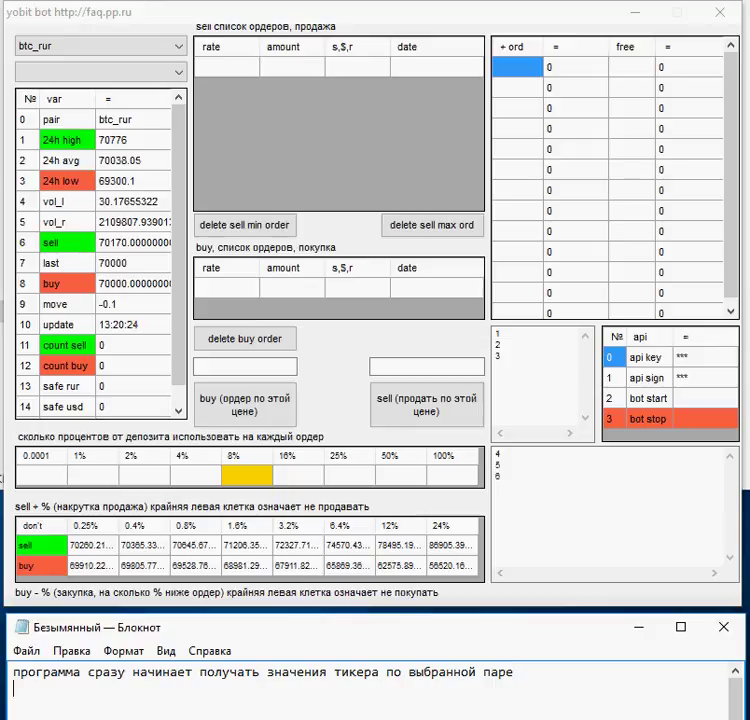
Add a second line to the note reading "в данном случае это бтц_рур".
{"action": "type", "text": "в данном "}
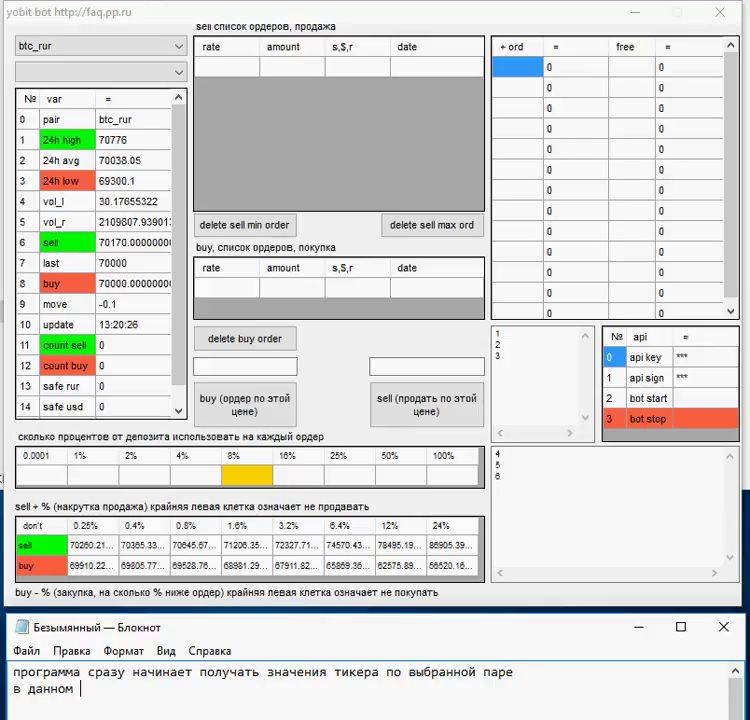
{"action": "type", "text": "случае это бтц"}
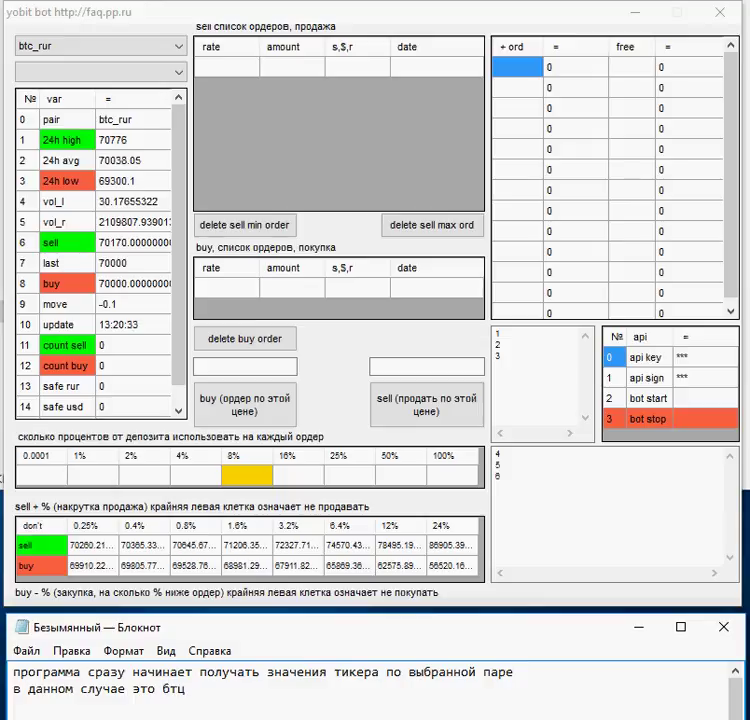
{"action": "type", "text": "_рур"}
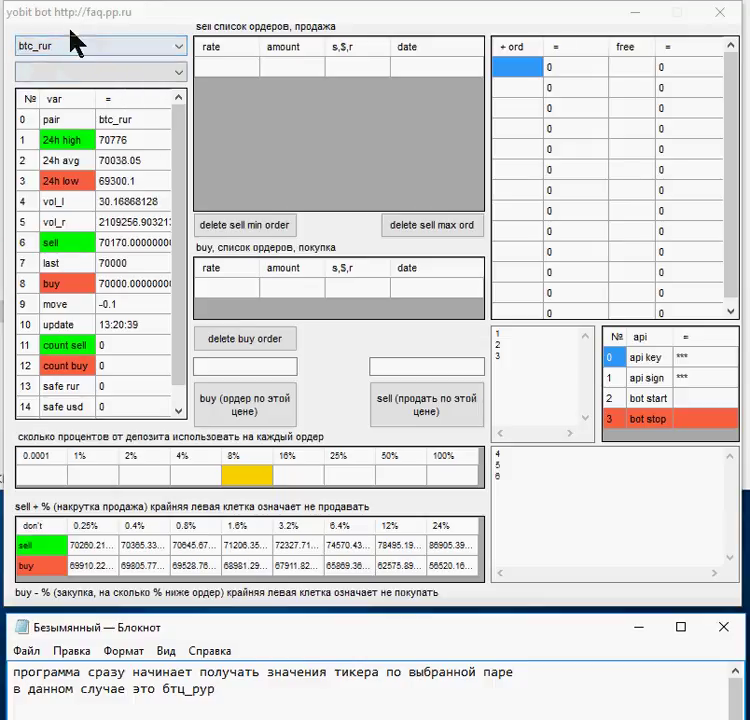
Switch the bot's trading pair to doge_rur and clear all text from the Notepad note.
{"action": "left_click", "coordinate": [160, 46]}
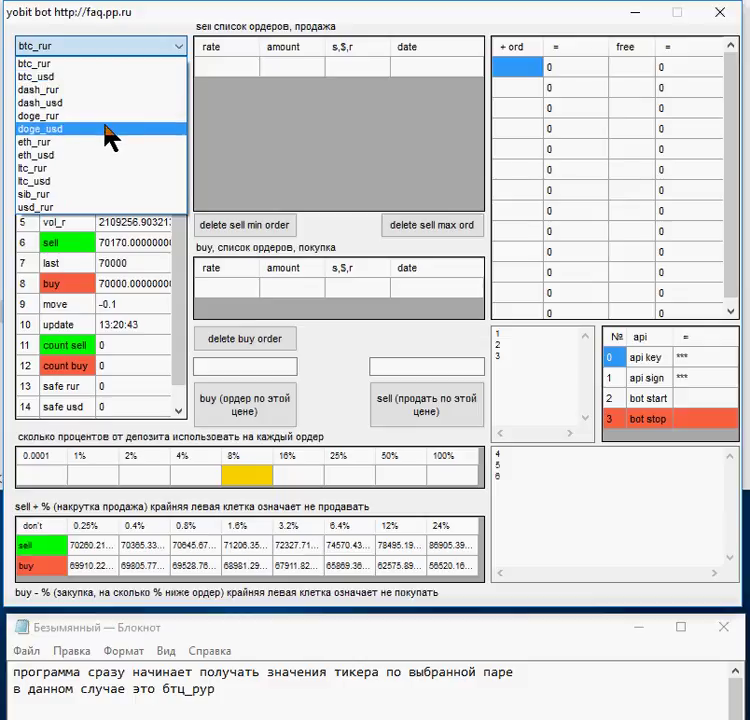
{"action": "left_click", "coordinate": [104, 117]}
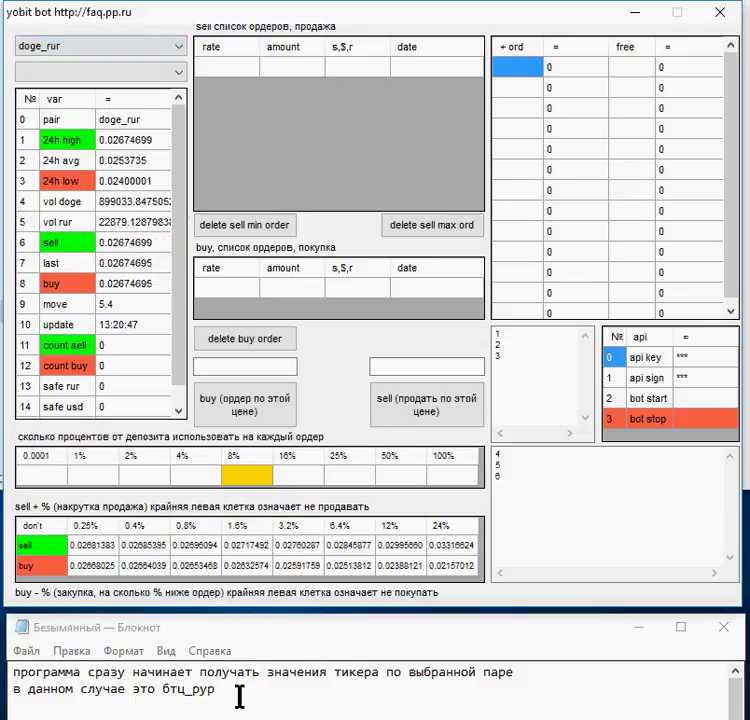
{"action": "left_click_drag", "start_coordinate": [239, 695], "coordinate": [14, 663]}
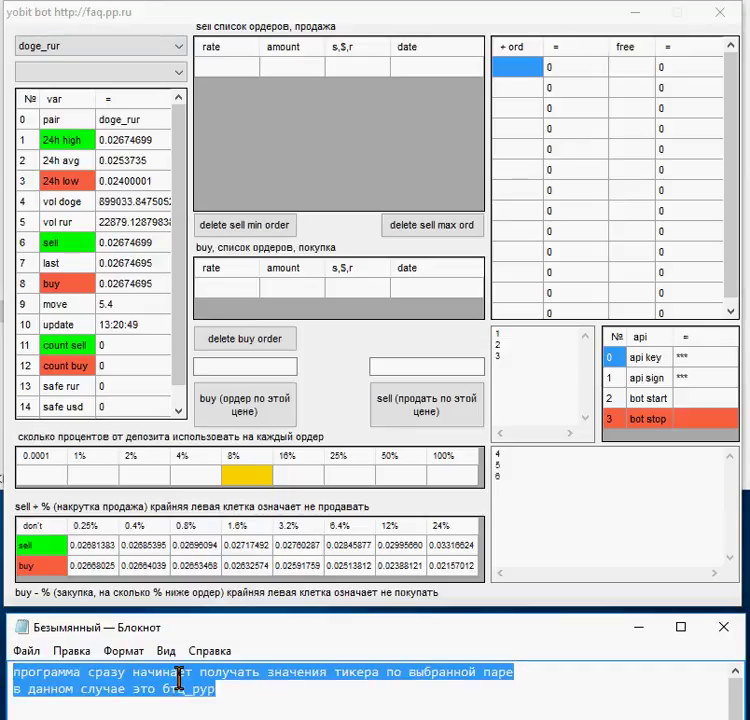
{"action": "key", "text": "Delete"}
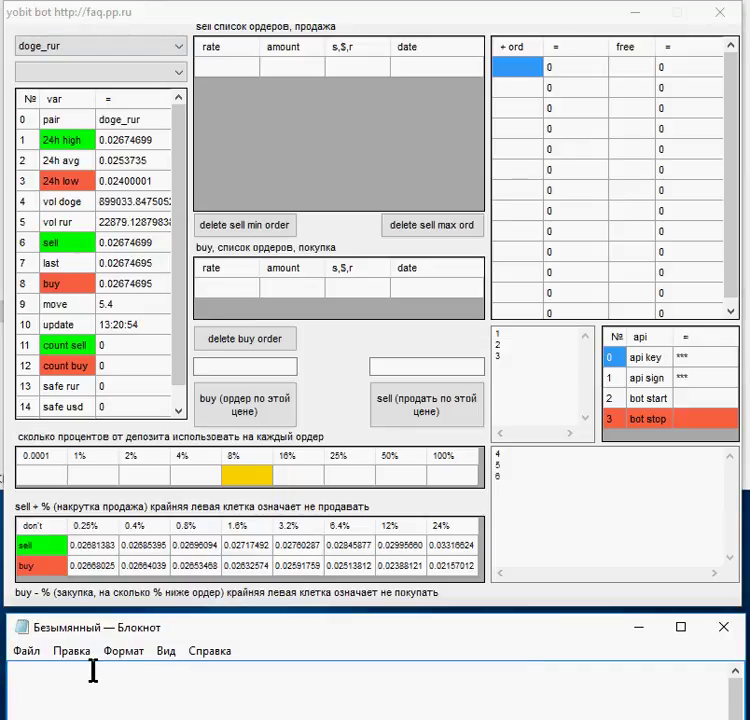
Write the note "зеленым цветом выделены клетки связанные с продажей или с верхними уровнями, например 24h" and point out the bot's 24h high row.
{"action": "type", "text": "зеленым цв"}
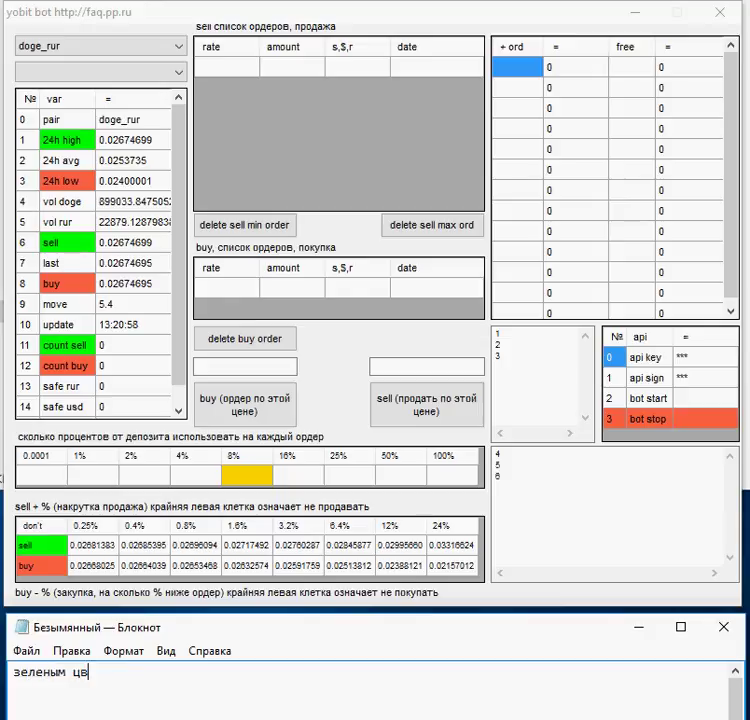
{"action": "type", "text": "етом вы"}
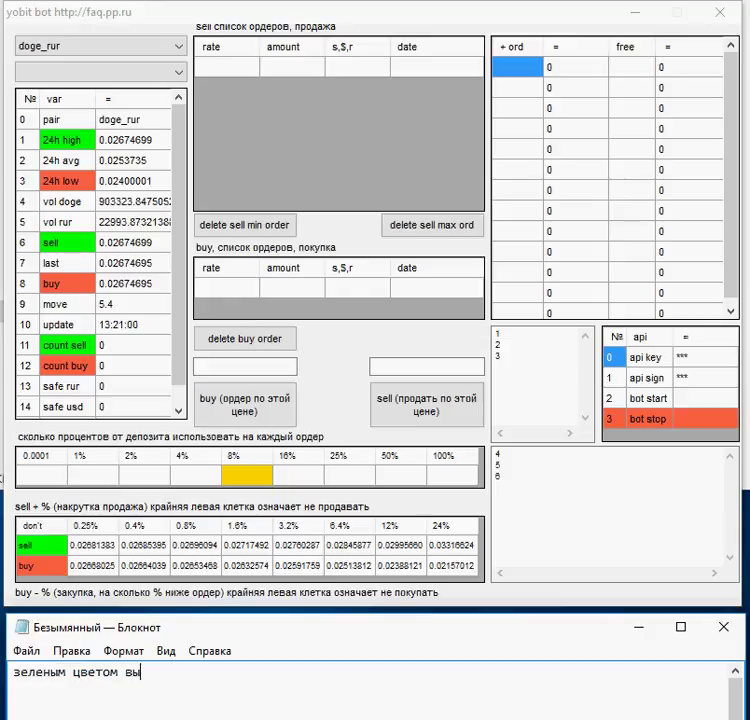
{"action": "type", "text": "делены клетк"}
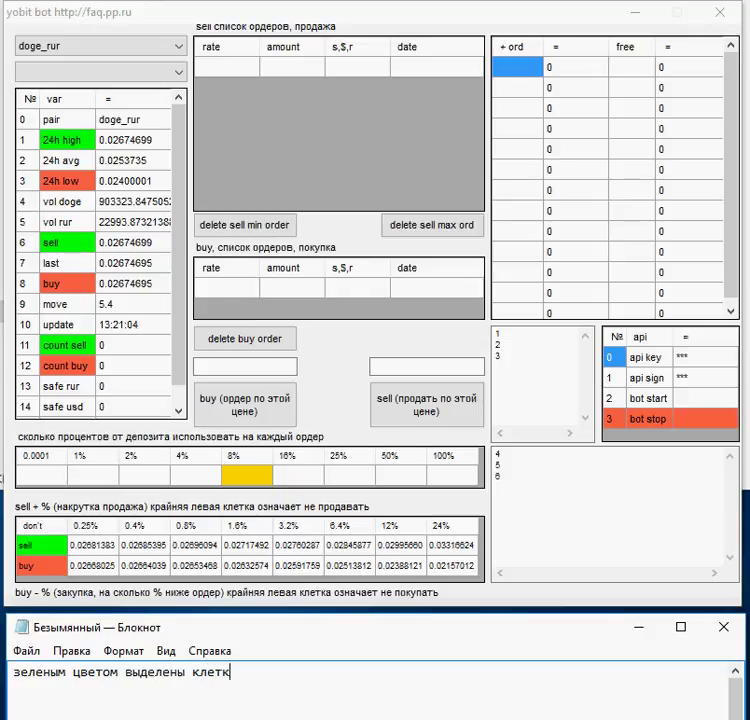
{"action": "type", "text": "и связанны"}
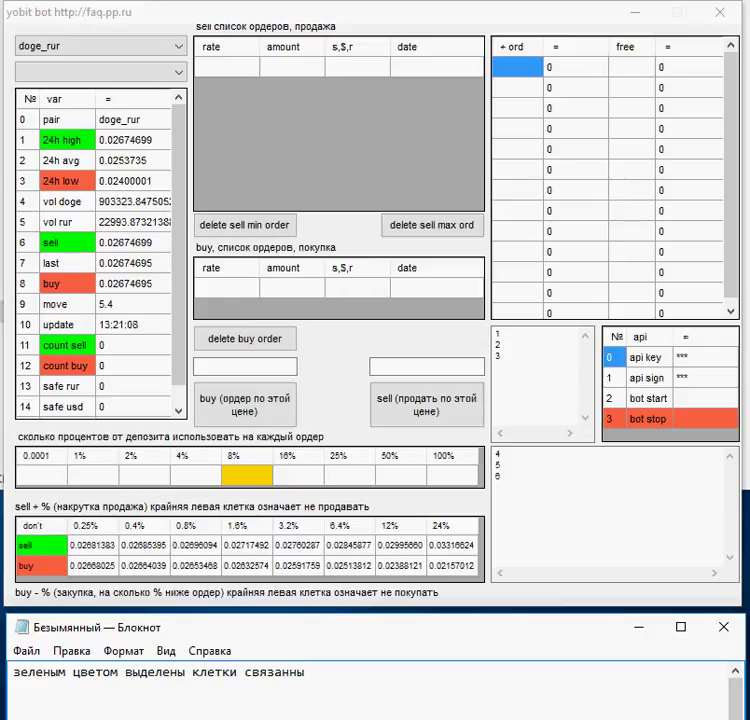
{"action": "type", "text": "е с продажей"}
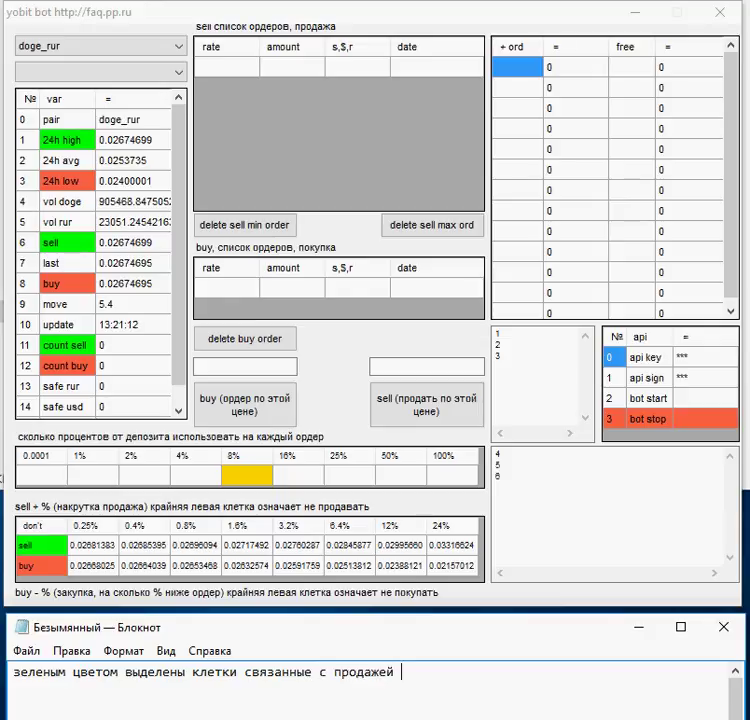
{"action": "type", "text": " или с верх"}
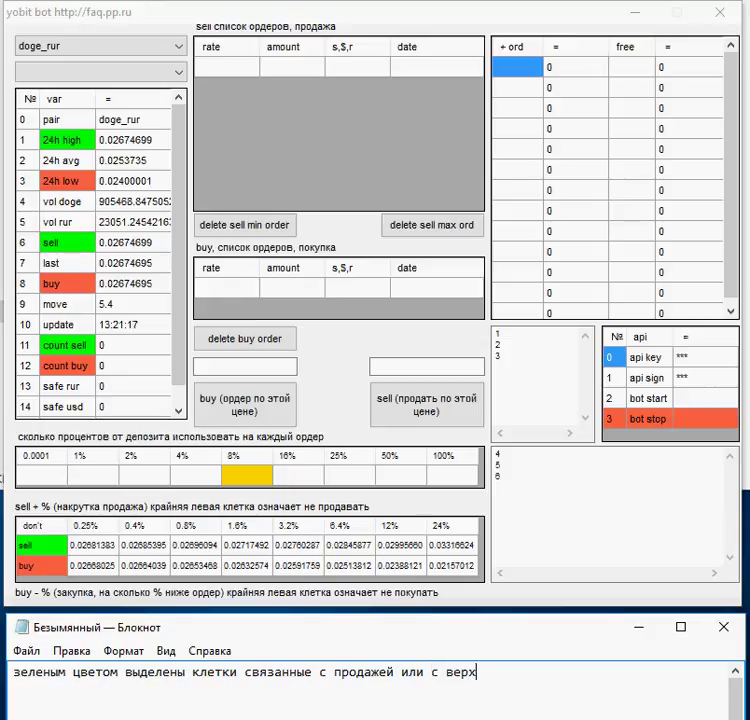
{"action": "type", "text": "ними уровн"}
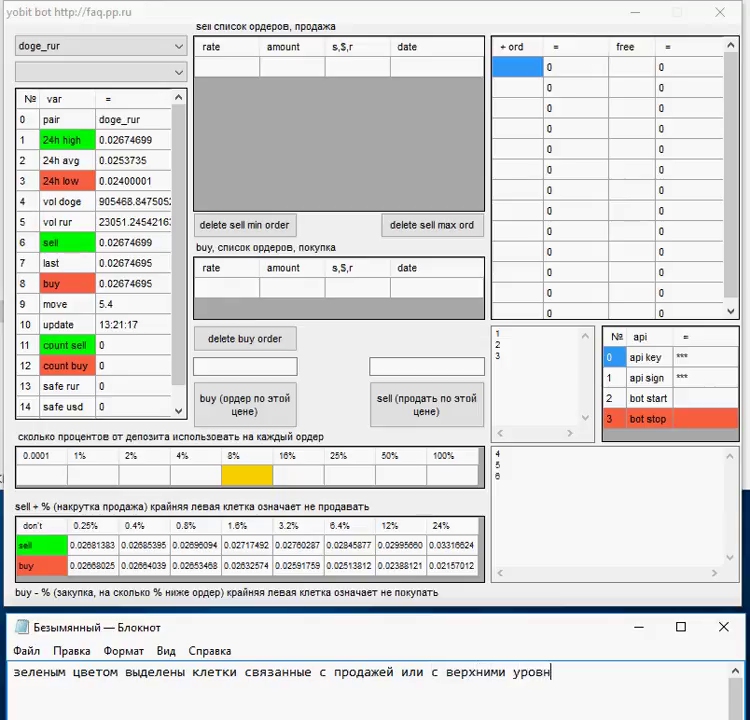
{"action": "type", "text": "ями, например"}
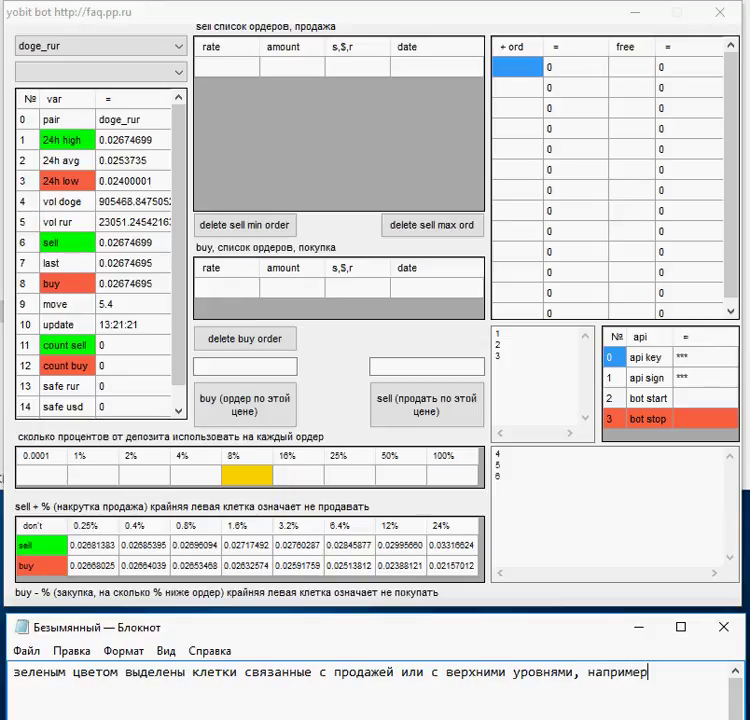
{"action": "type", "text": " 24р"}
{"action": "type", "text": "h"}
{"action": "left_click", "coordinate": [50, 145]}
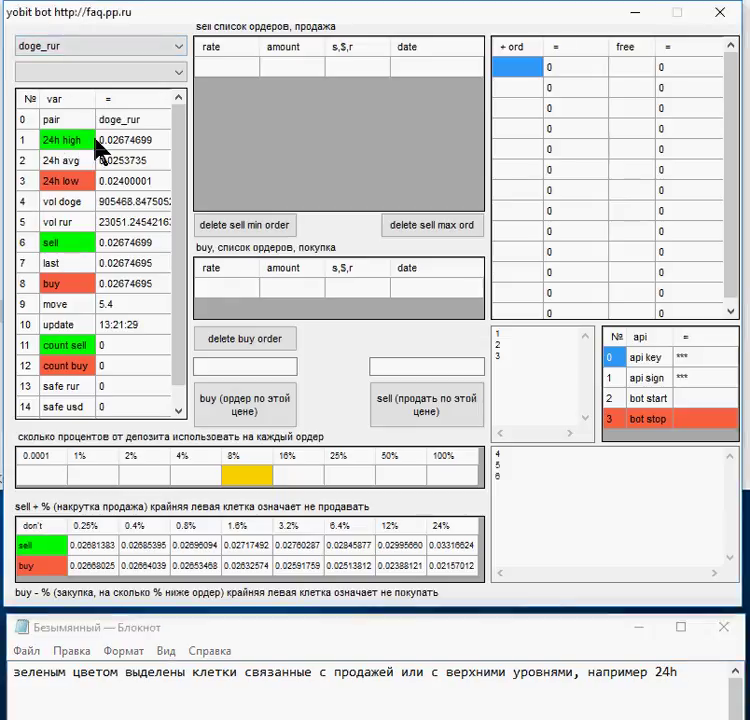
{"action": "left_click", "coordinate": [134, 148]}
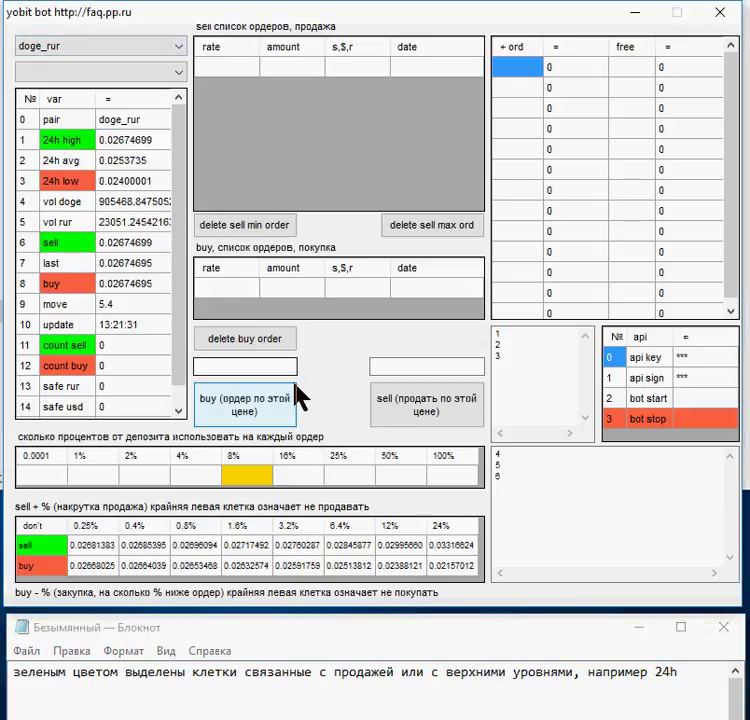
Extend the note with a comma after 24h and a second line reading "максимальный уровень за 24ч".
{"action": "left_click", "coordinate": [678, 675]}
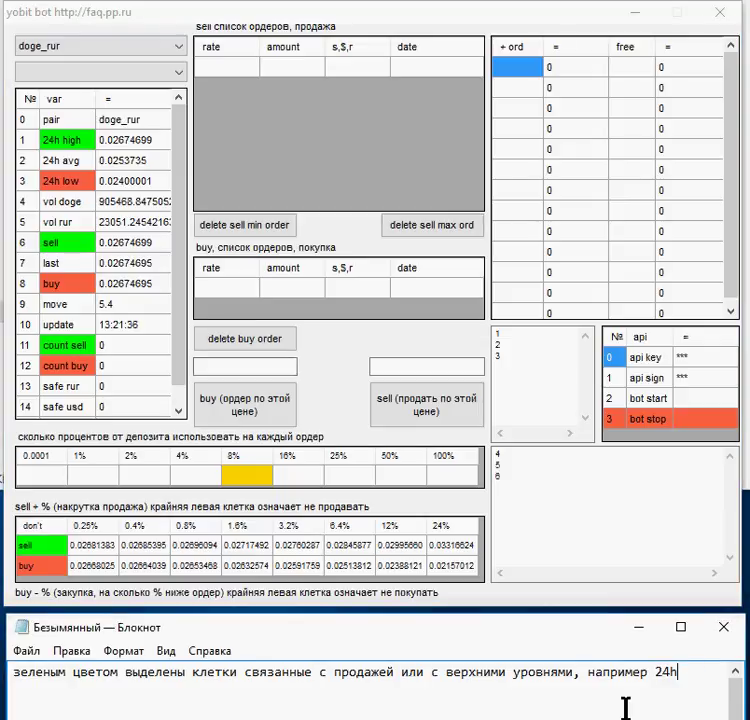
{"action": "type", "text": "?"}
{"action": "key", "text": "BackSpace"}
{"action": "type", "text": ","}
{"action": "key", "text": "Return"}
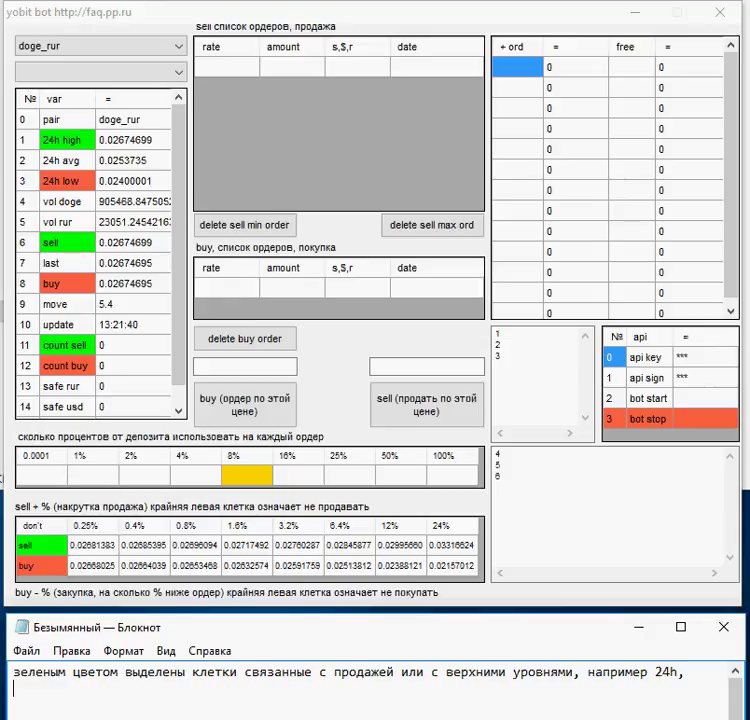
{"action": "type", "text": "vf"}
{"action": "key", "text": "BackSpace"}
{"action": "key", "text": "BackSpace"}
{"action": "type", "text": "максиаль"}
{"action": "key", "text": "BackSpace"}
{"action": "key", "text": "BackSpace"}
{"action": "key", "text": "BackSpace"}
{"action": "type", "text": "мальный "}
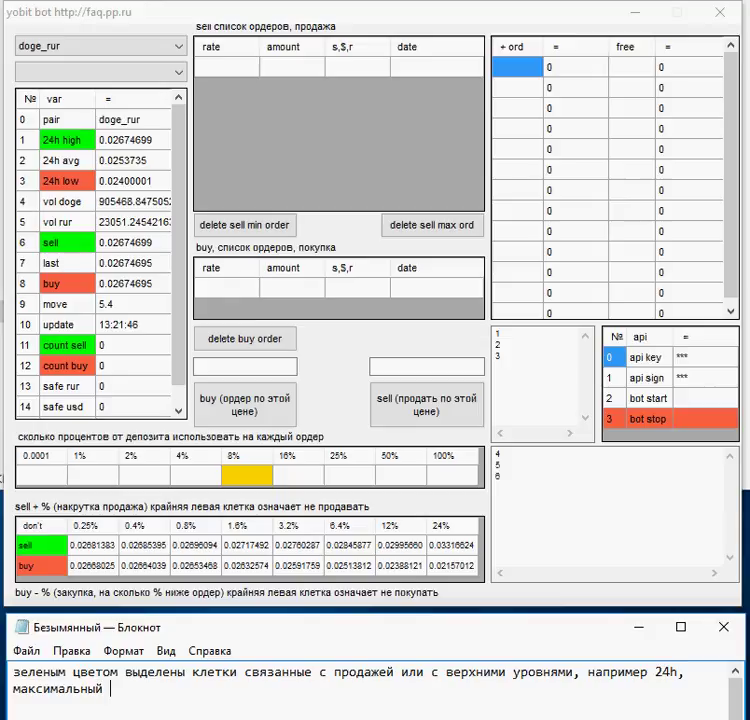
{"action": "type", "text": "уровень за"}
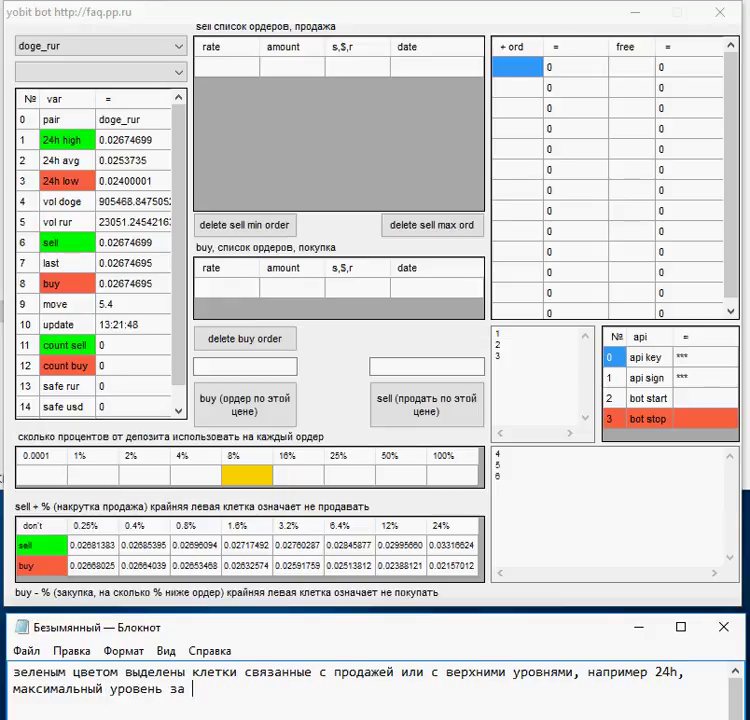
{"action": "type", "text": " 24ч"}
Replace the note's text with "красным цветом выделены все клетки что связаны с покупкой или с минимальными уровнями".
{"action": "key", "text": "ctrl+a"}
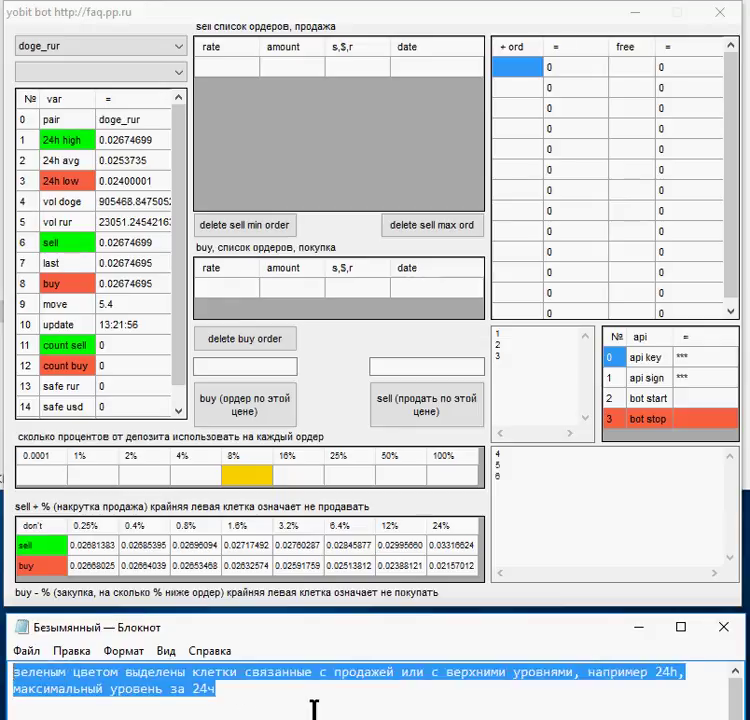
{"action": "key", "text": "Delete"}
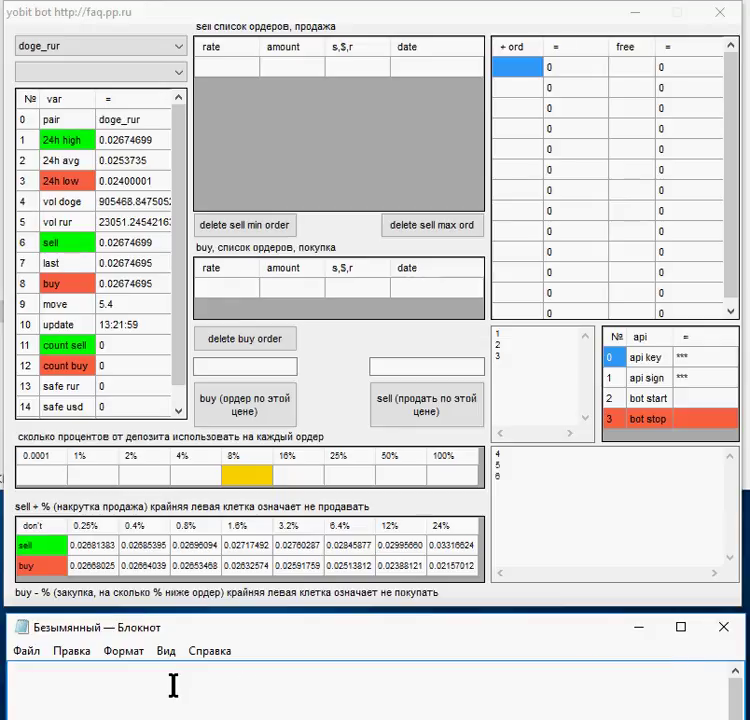
{"action": "type", "text": "красны"}
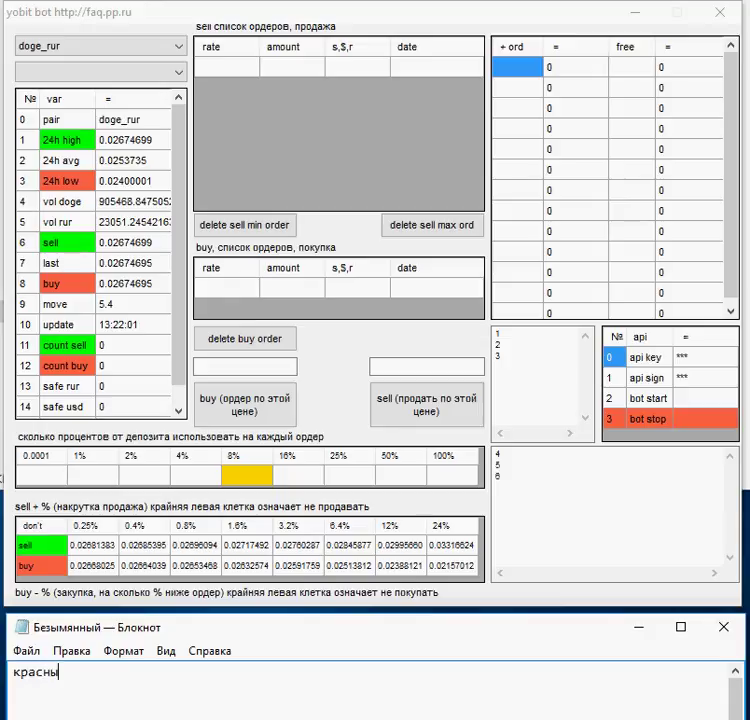
{"action": "type", "text": "м цветом выделен"}
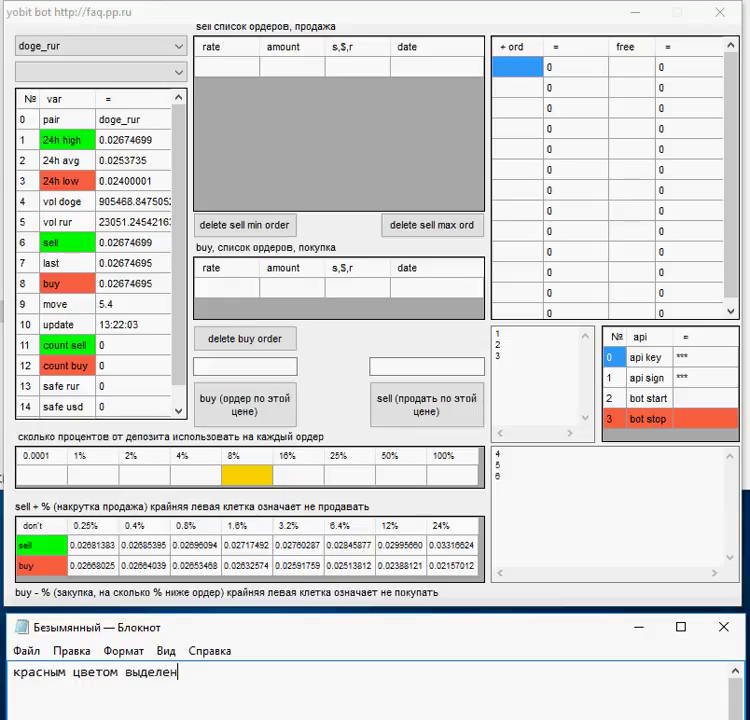
{"action": "type", "text": "ы все клетки"}
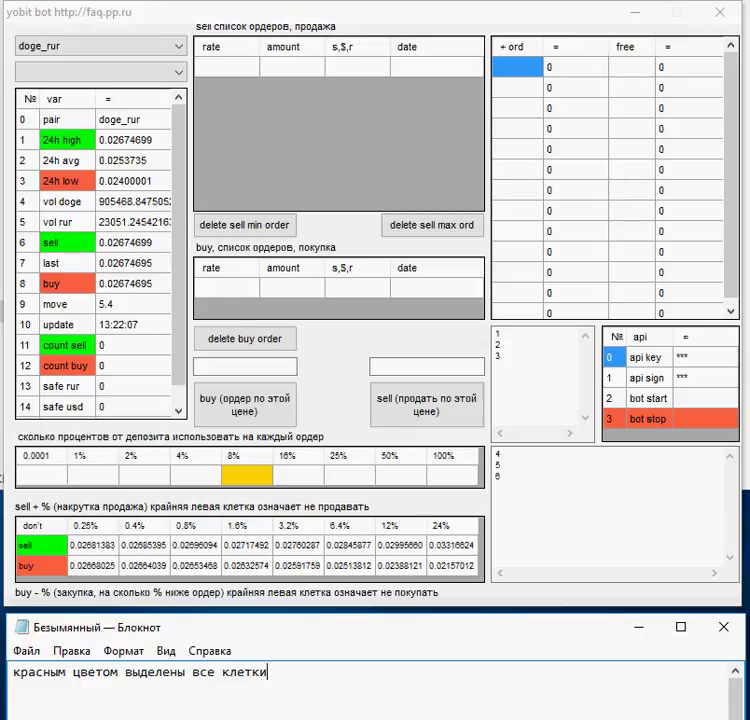
{"action": "type", "text": " что связаны с поку"}
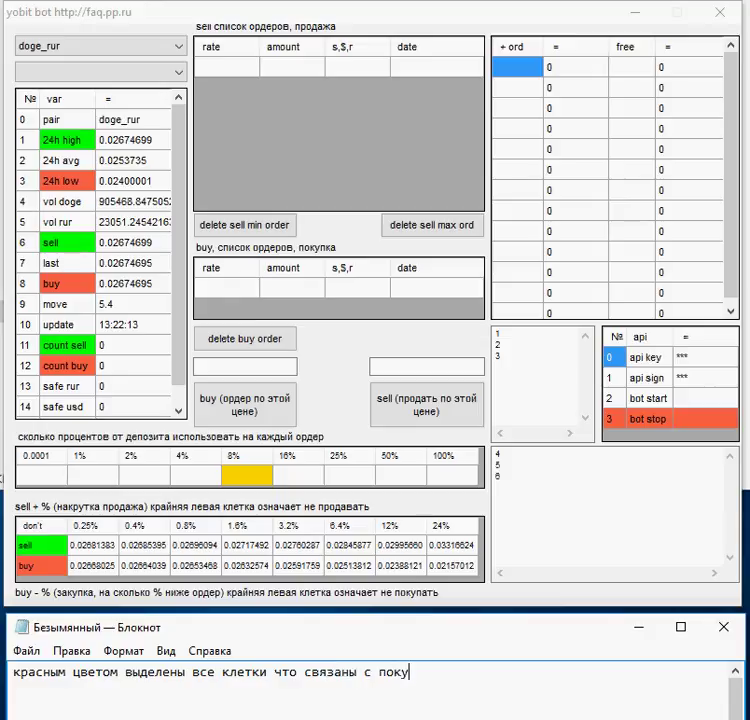
{"action": "type", "text": "пкой или с минима"}
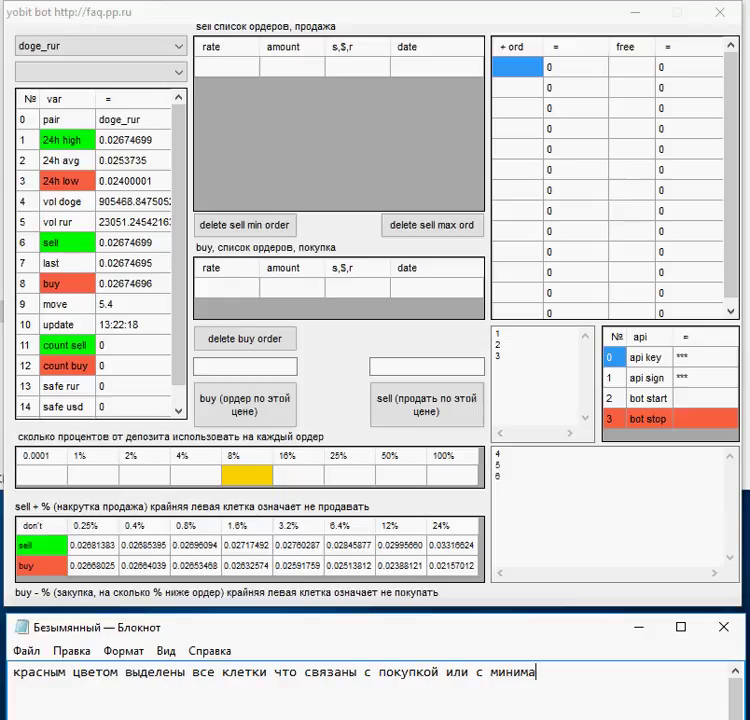
{"action": "type", "text": "льными ур"}
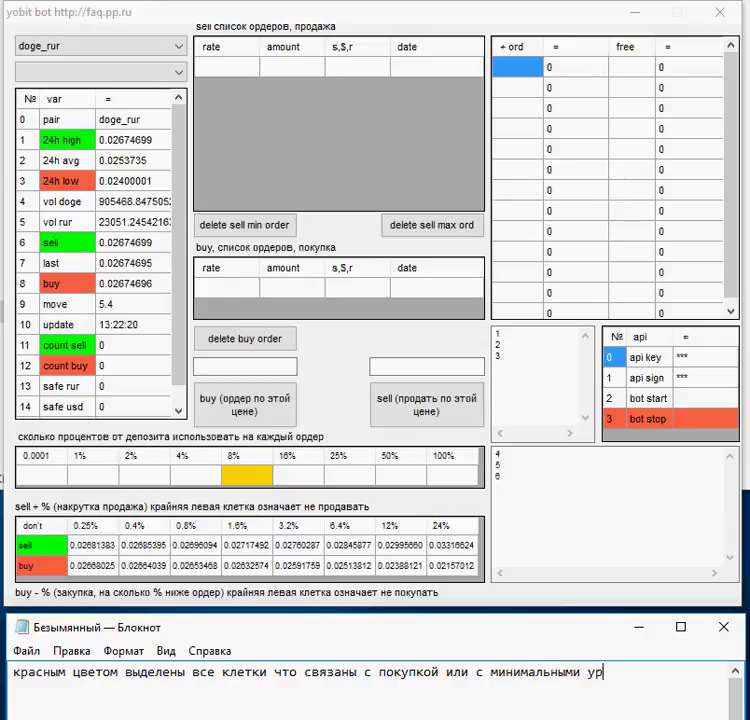
{"action": "type", "text": "овнями"}
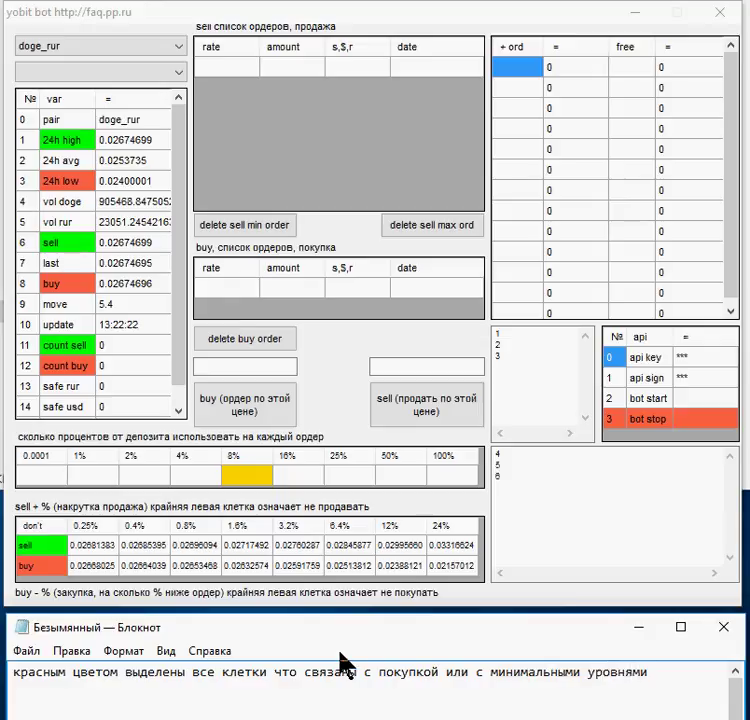
Point out the bot's red cells: the buy row of the percentage table, 24h low, buy and count buy.
{"action": "left_click", "coordinate": [50, 566]}
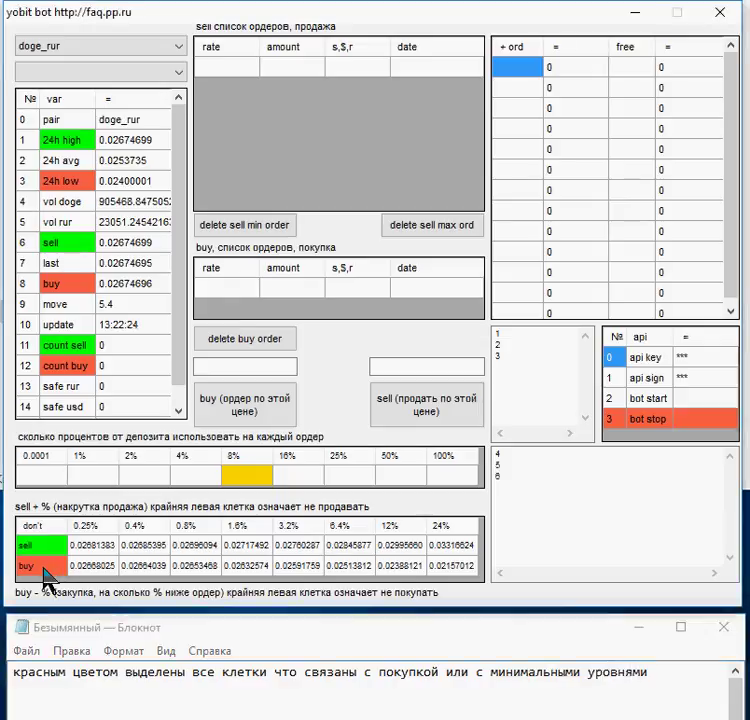
{"action": "left_click", "coordinate": [44, 566]}
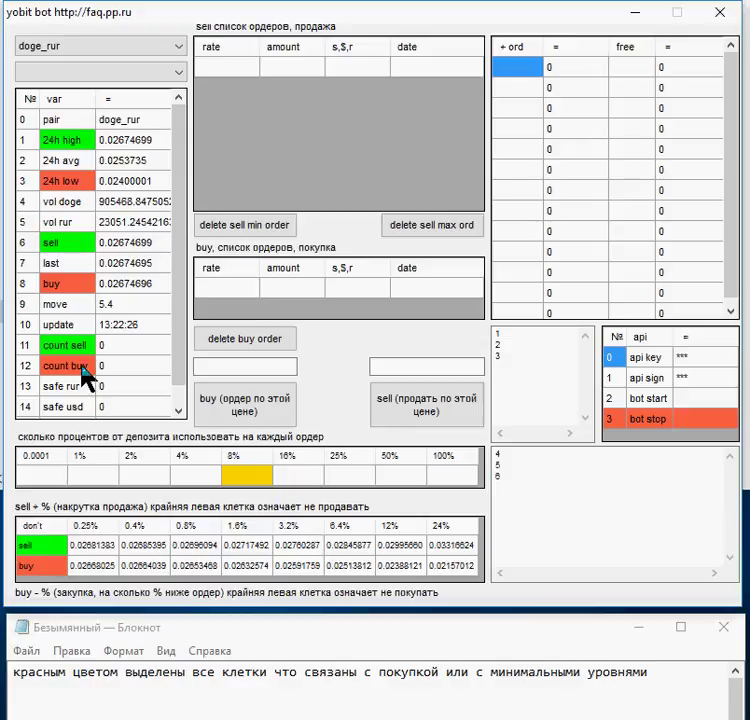
{"action": "left_click", "coordinate": [70, 284]}
{"action": "left_click", "coordinate": [72, 368]}
{"action": "left_click", "coordinate": [73, 183]}
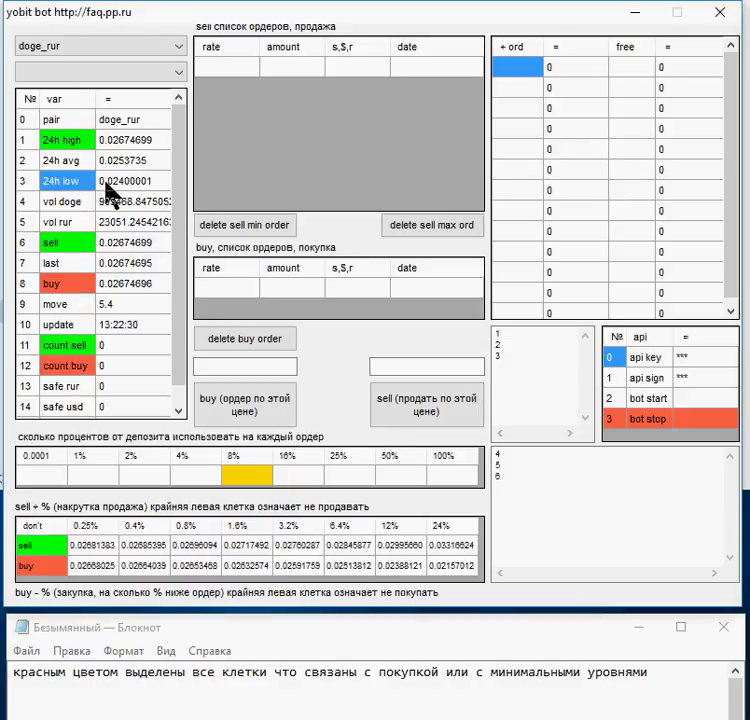
{"action": "left_click", "coordinate": [115, 183]}
{"action": "left_click", "coordinate": [70, 285]}
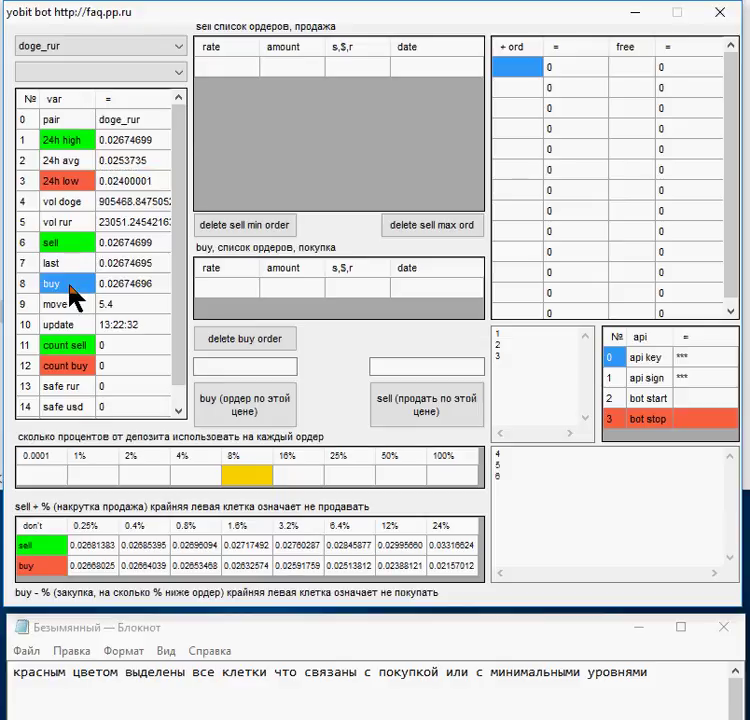
{"action": "left_click", "coordinate": [76, 366]}
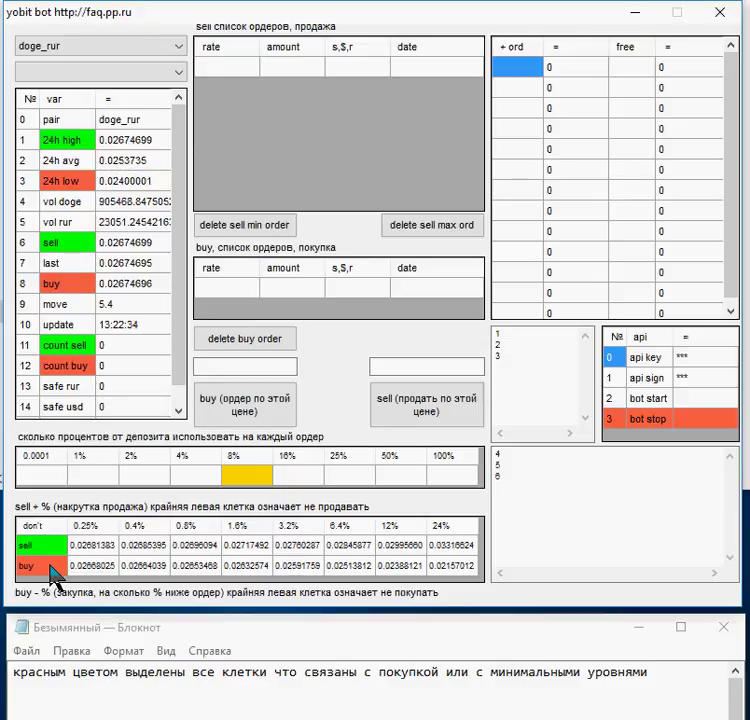
Clear the Notepad note and point out the yellow 8% cell in the bot's deposit percentage row.
{"action": "left_click", "coordinate": [671, 678]}
{"action": "key", "text": "ctrl+a"}
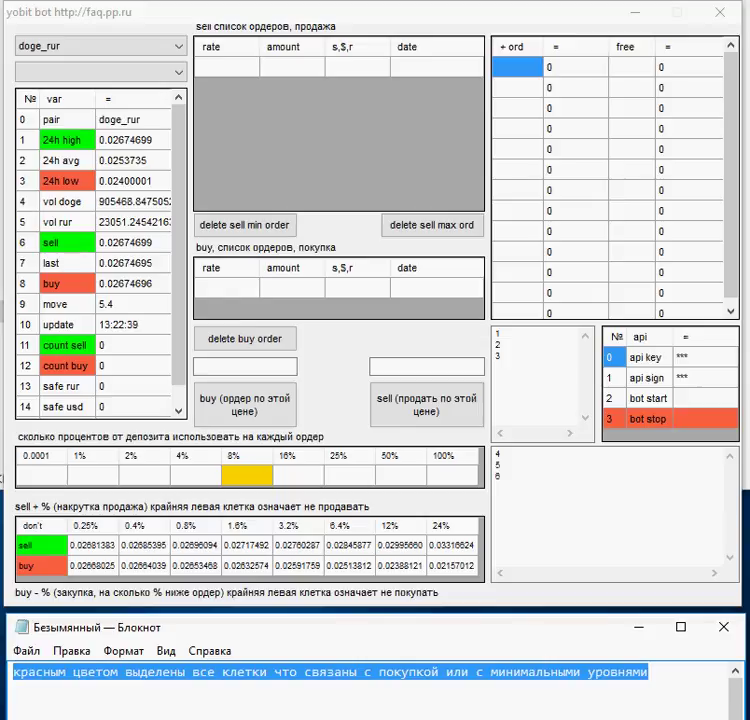
{"action": "key", "text": "ctrl+x"}
{"action": "left_click", "coordinate": [250, 477]}
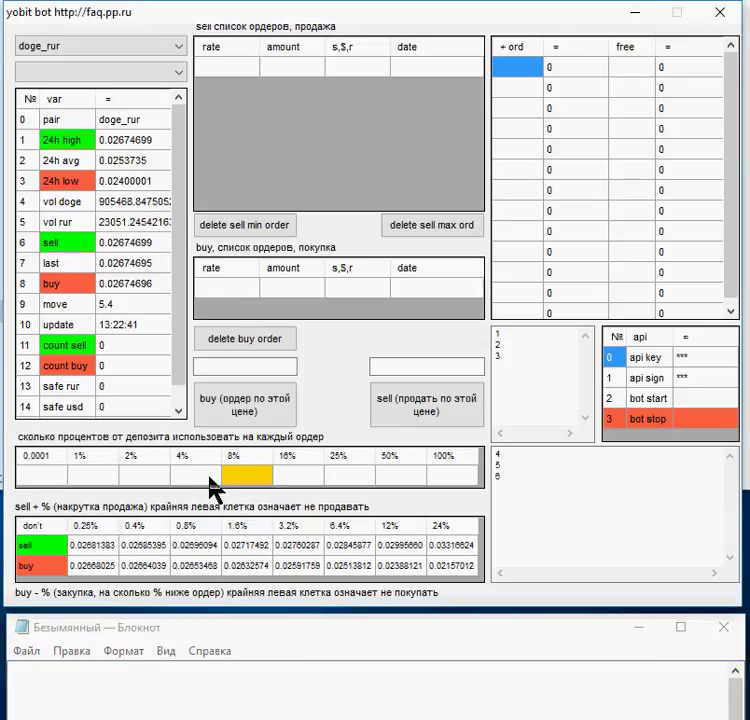
{"action": "left_click", "coordinate": [123, 650]}
{"action": "left_click", "coordinate": [31, 684]}
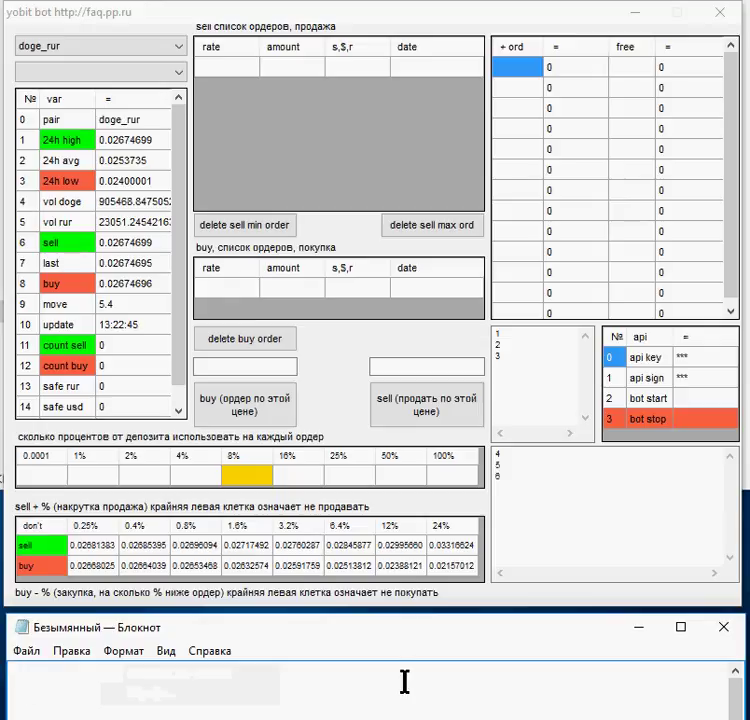
Write the note "желтая клетка связана с процентами использования депозита на один ордер".
{"action": "type", "text": "желтая клет"}
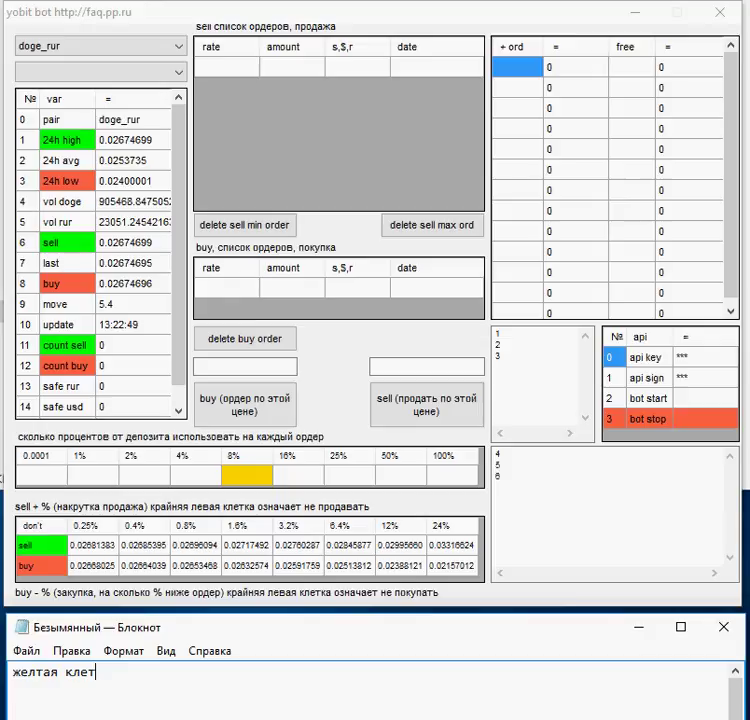
{"action": "type", "text": "к"}
{"action": "type", "text": "за"}
{"action": "key", "text": "BackSpace"}
{"action": "key", "text": "BackSpace"}
{"action": "type", "text": "связа"}
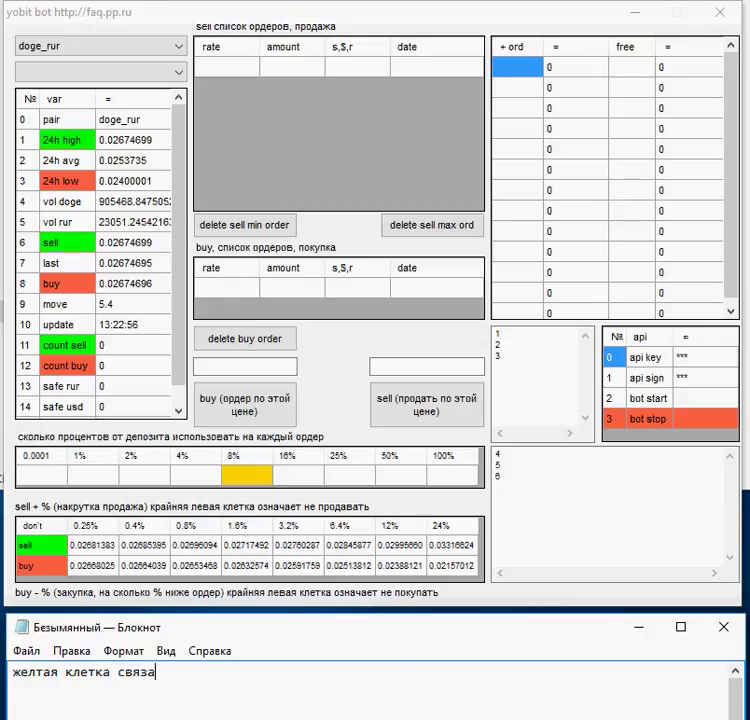
{"action": "type", "text": "на с про"}
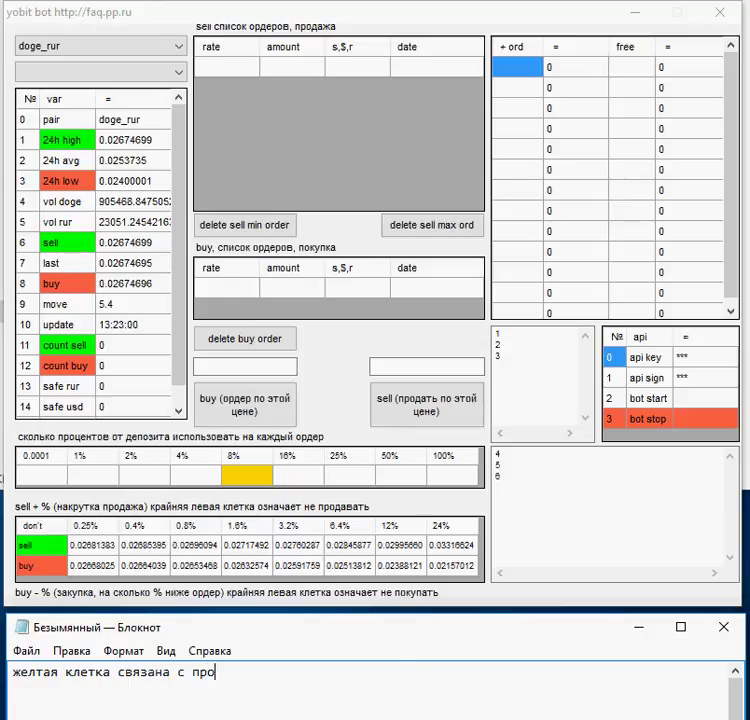
{"action": "type", "text": "центами за"}
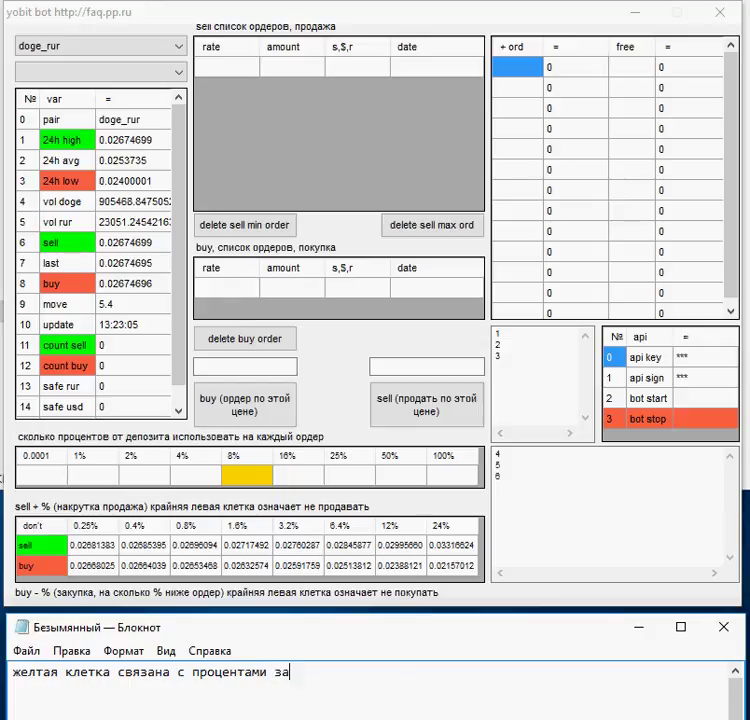
{"action": "key", "text": "BackSpace"}
{"action": "key", "text": "BackSpace"}
{"action": "type", "text": "использования де"}
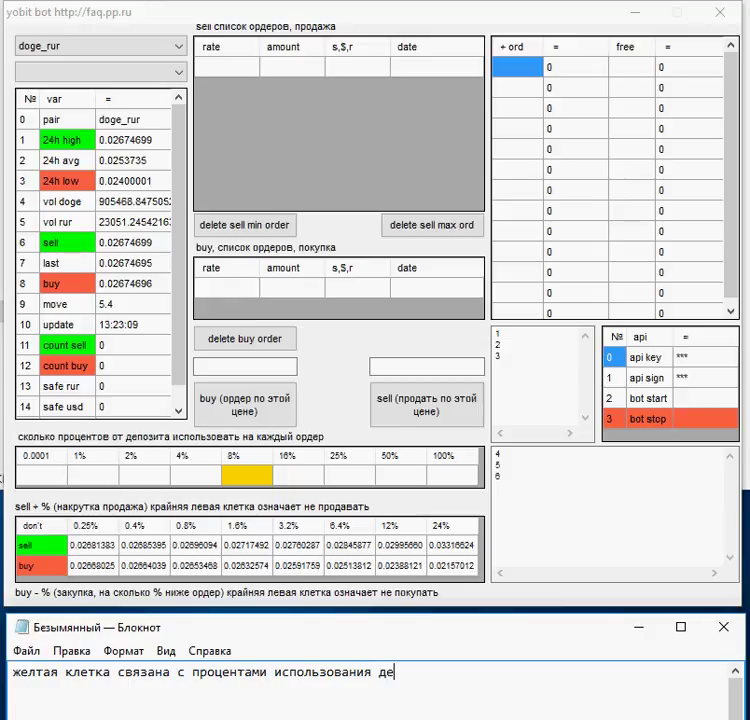
{"action": "type", "text": "позита "}
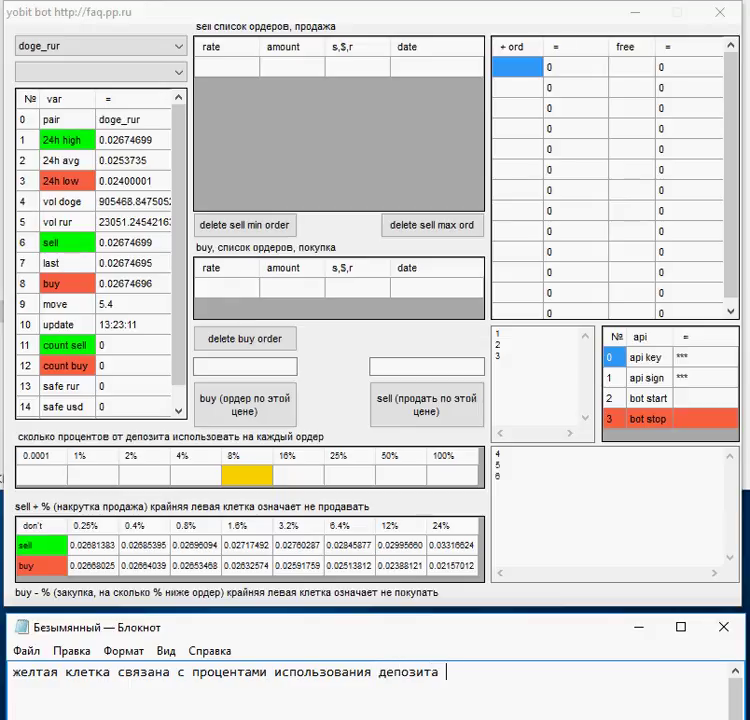
{"action": "type", "text": "на один ордер"}
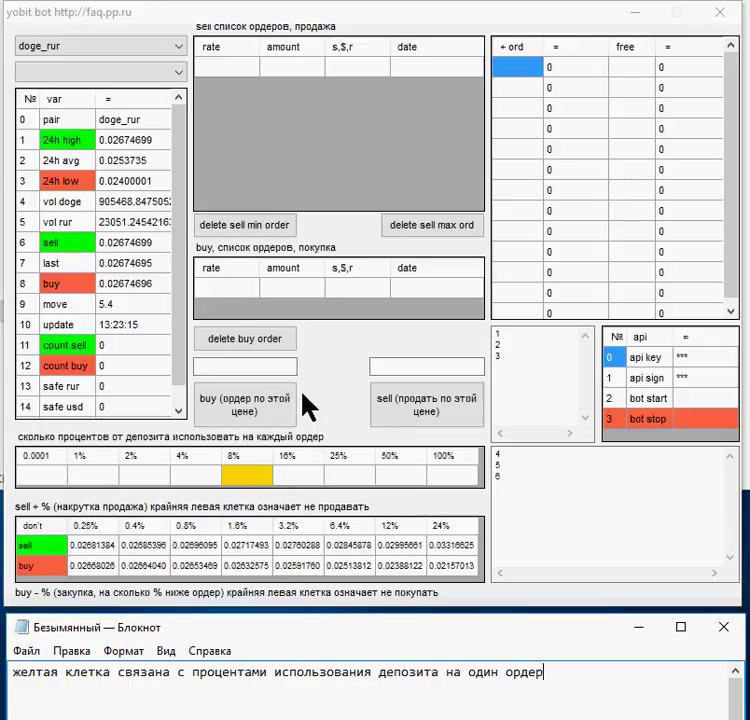
Go through the cells of the bot's deposit-per-order row and set the deposit share to 100%.
{"action": "left_click", "coordinate": [59, 477]}
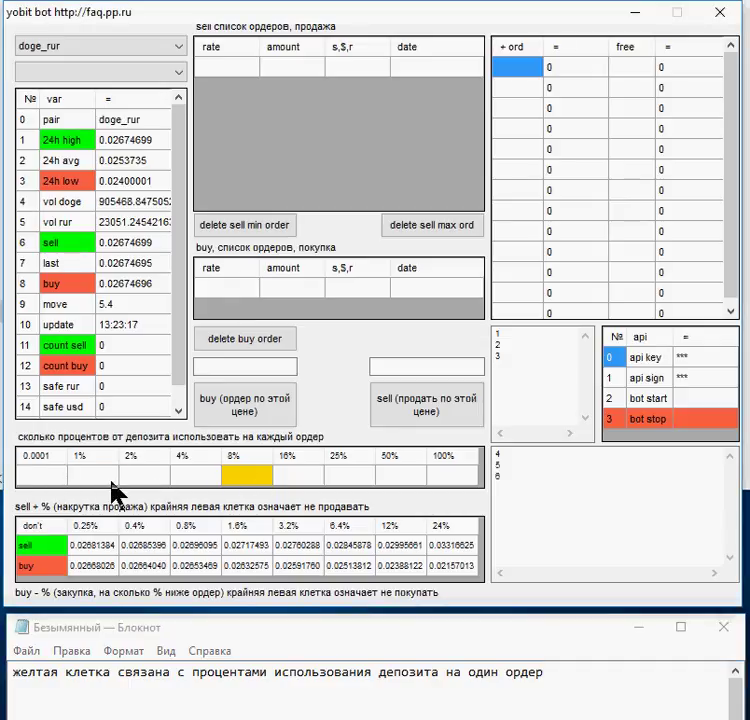
{"action": "left_click", "coordinate": [112, 477]}
{"action": "left_click", "coordinate": [119, 477]}
{"action": "left_click", "coordinate": [215, 478]}
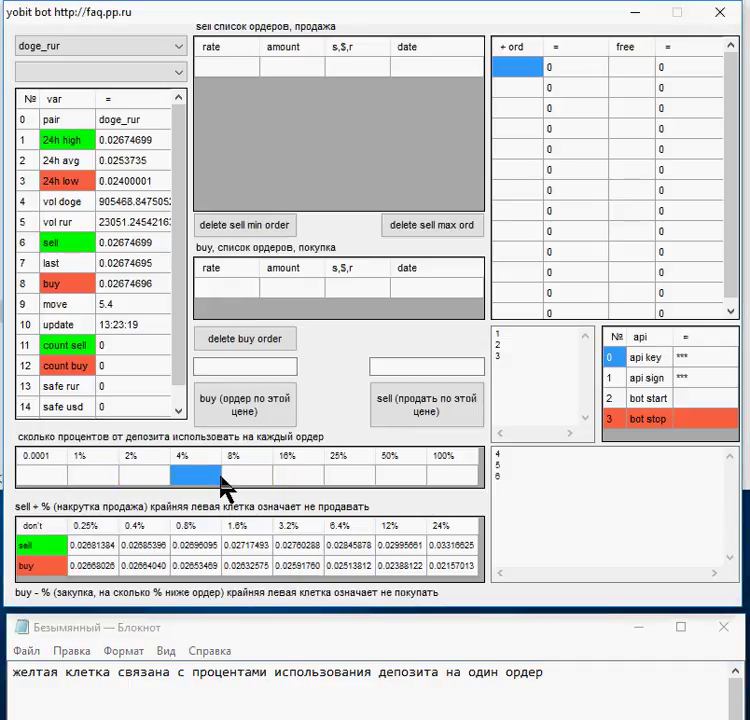
{"action": "left_click", "coordinate": [468, 482]}
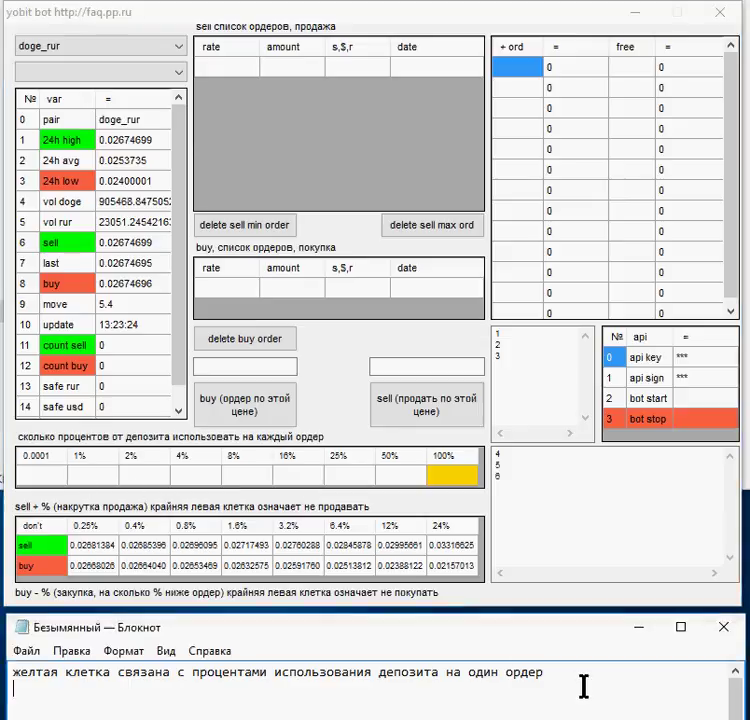
Replace the note's text with "то что сейчас на экране означает закупать".
{"action": "left_click_drag", "start_coordinate": [584, 682], "coordinate": [18, 676]}
{"action": "key", "text": "BackSpace"}
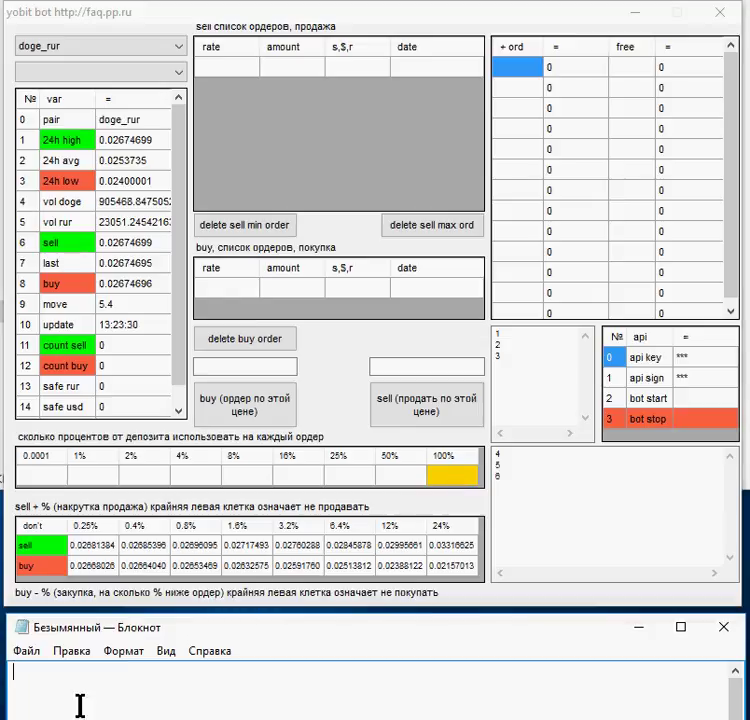
{"action": "type", "text": "то что с"}
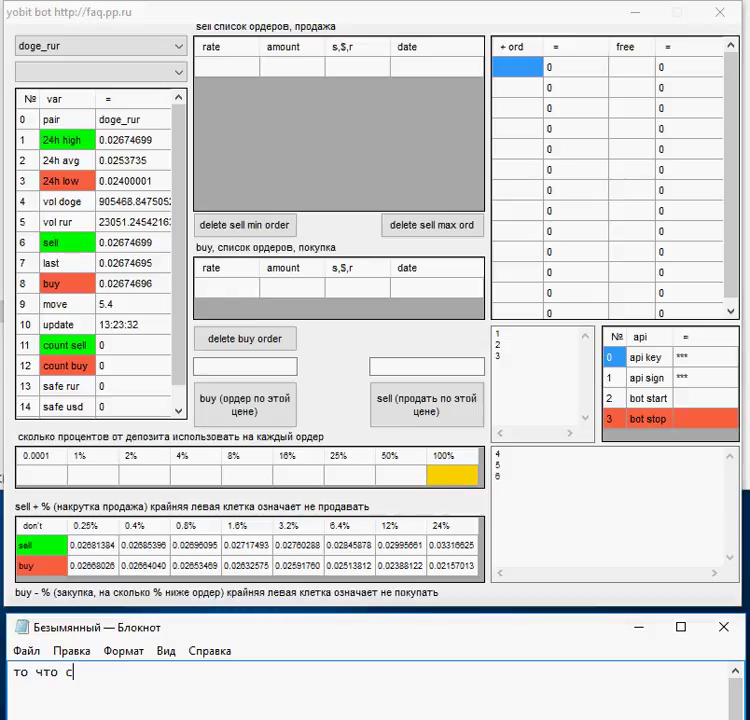
{"action": "type", "text": "ейчас"}
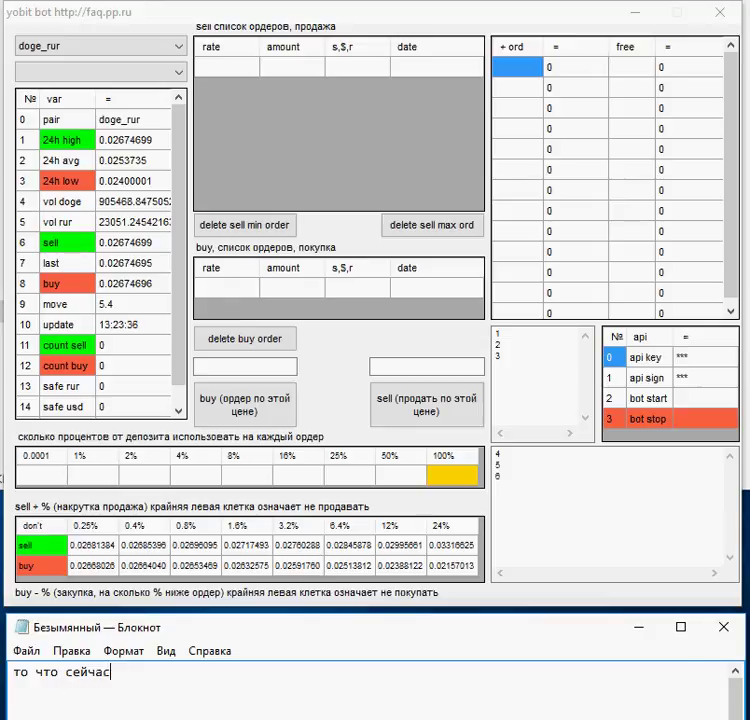
{"action": "type", "text": " на экране означае"}
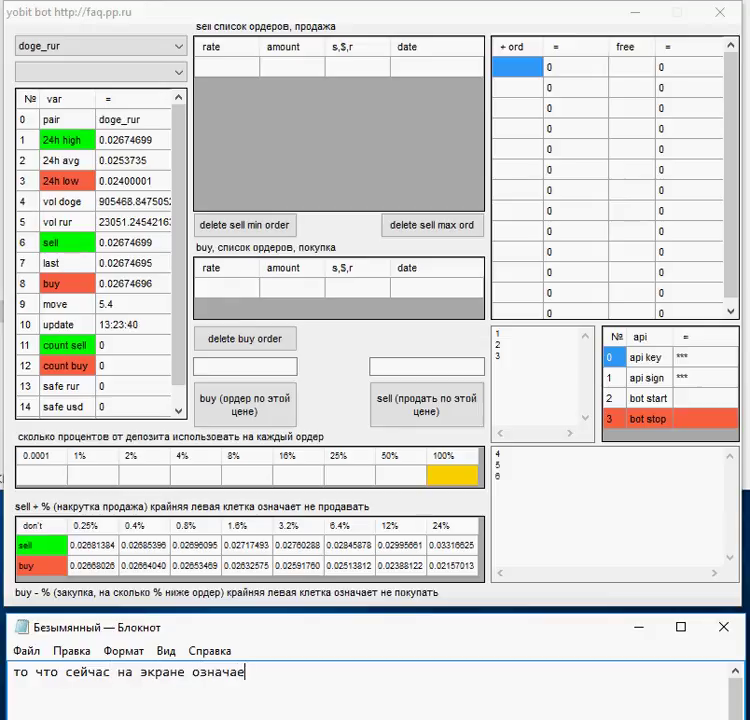
{"action": "type", "text": "т закупать "}
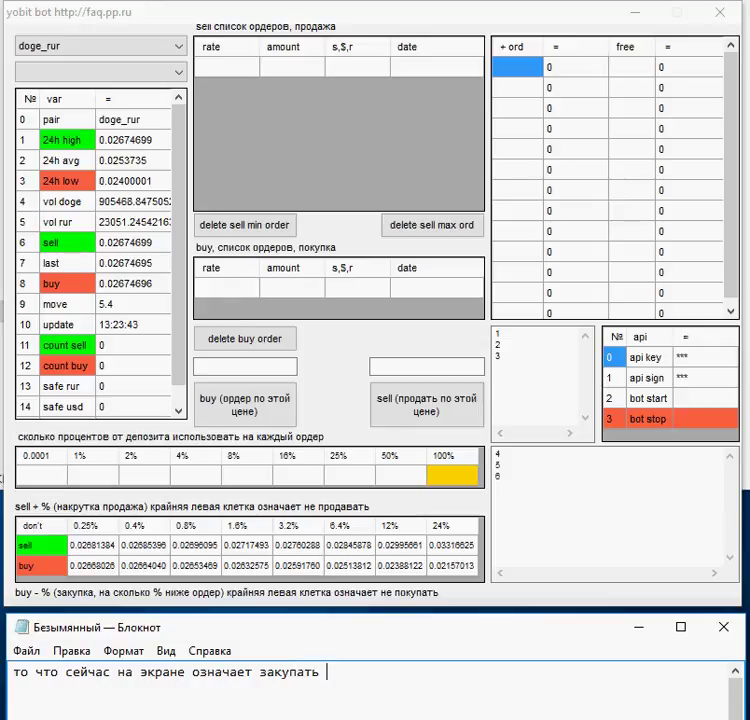
Replace "закупать" in the note with "тратить на один ордер 100% депозита" and point out the bot's 100% deposit cell.
{"action": "type", "text": "на 100"}
{"action": "key", "text": "BackSpace"}
{"action": "key", "text": "BackSpace"}
{"action": "key", "text": "BackSpace"}
{"action": "key", "text": "BackSpace"}
{"action": "key", "text": "BackSpace"}
{"action": "key", "text": "BackSpace"}
{"action": "key", "text": "BackSpace"}
{"action": "key", "text": "BackSpace"}
{"action": "key", "text": "BackSpace"}
{"action": "key", "text": "BackSpace"}
{"action": "key", "text": "BackSpace"}
{"action": "key", "text": "BackSpace"}
{"action": "key", "text": "BackSpace"}
{"action": "key", "text": "BackSpace"}
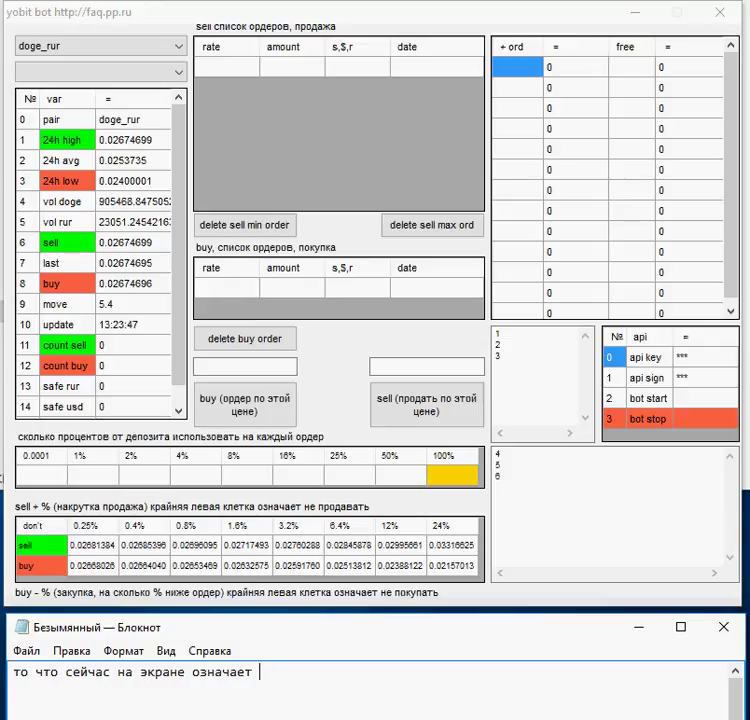
{"action": "type", "text": "тратить на "}
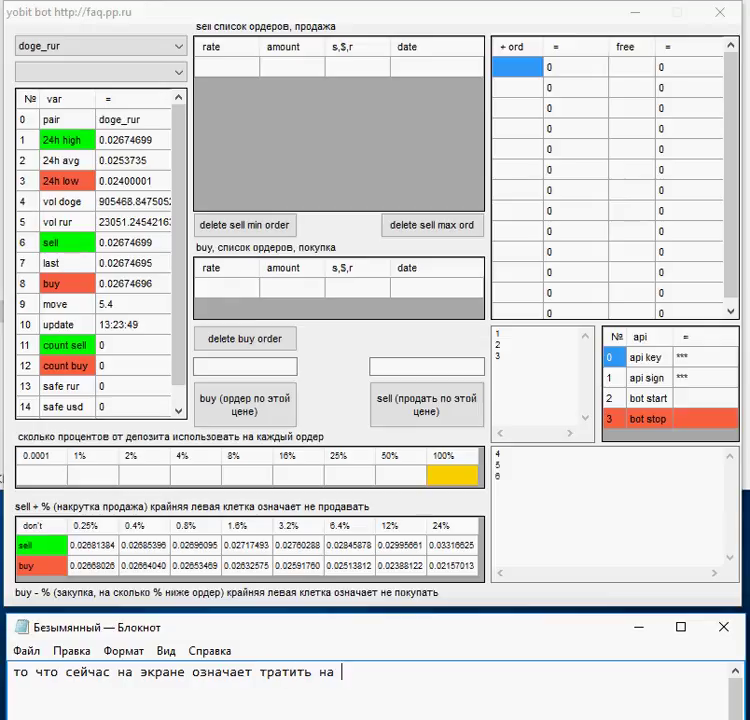
{"action": "type", "text": "один пор"}
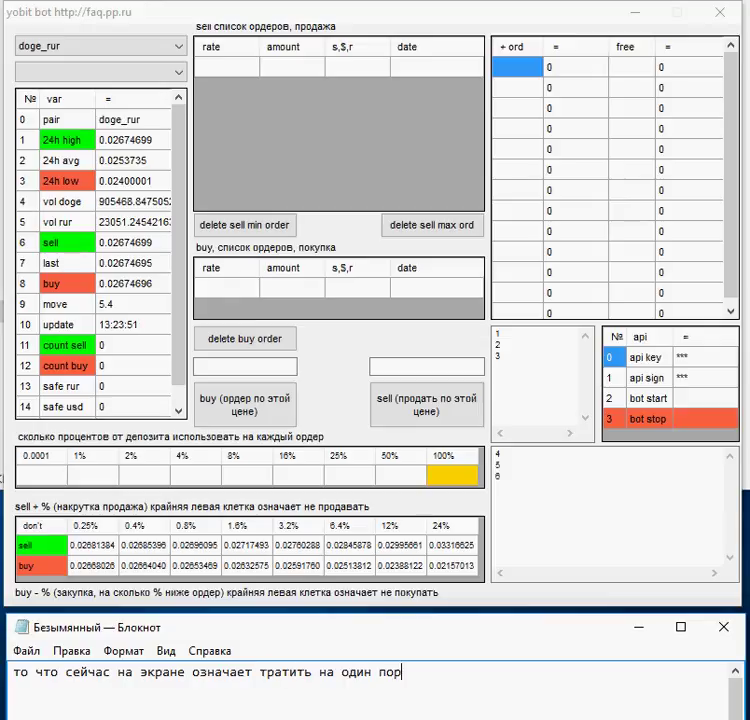
{"action": "key", "text": "BackSpace"}
{"action": "key", "text": "BackSpace"}
{"action": "key", "text": "BackSpace"}
{"action": "key", "text": "BackSpace"}
{"action": "type", "text": "ордер 100"}
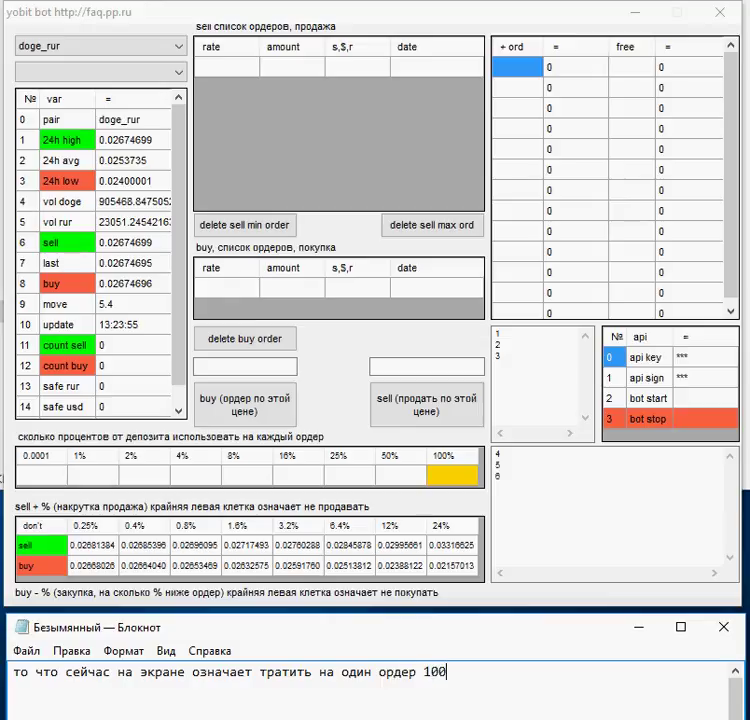
{"action": "type", "text": "% депози"}
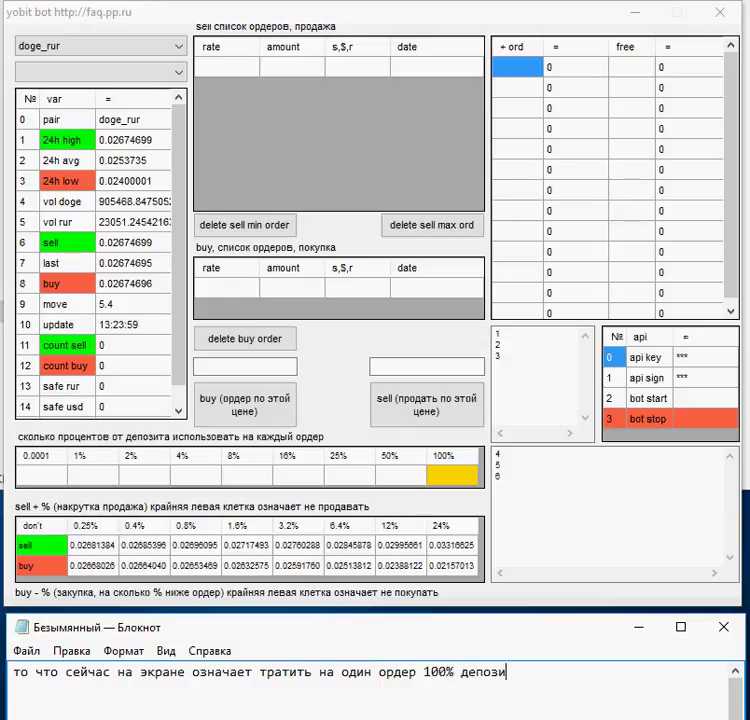
{"action": "type", "text": "та"}
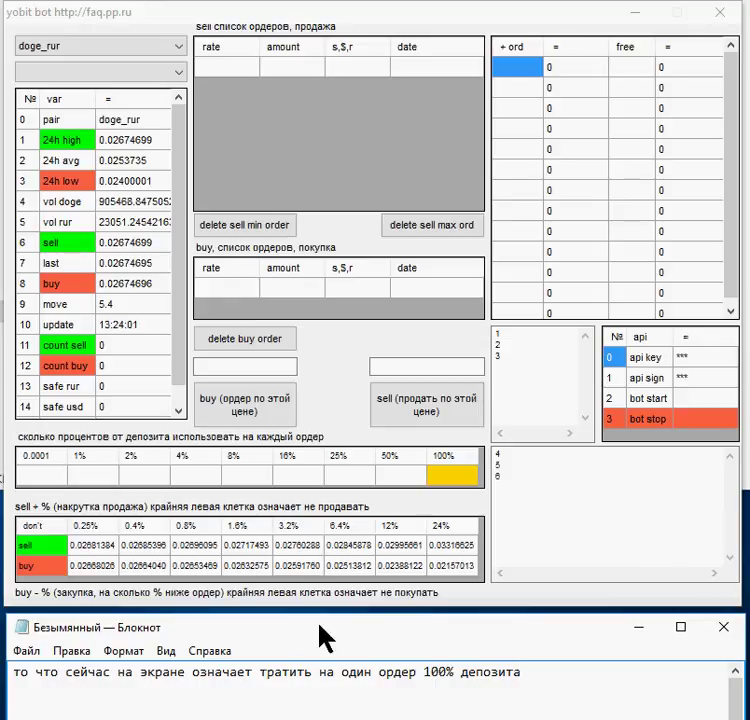
{"action": "left_click", "coordinate": [457, 474]}
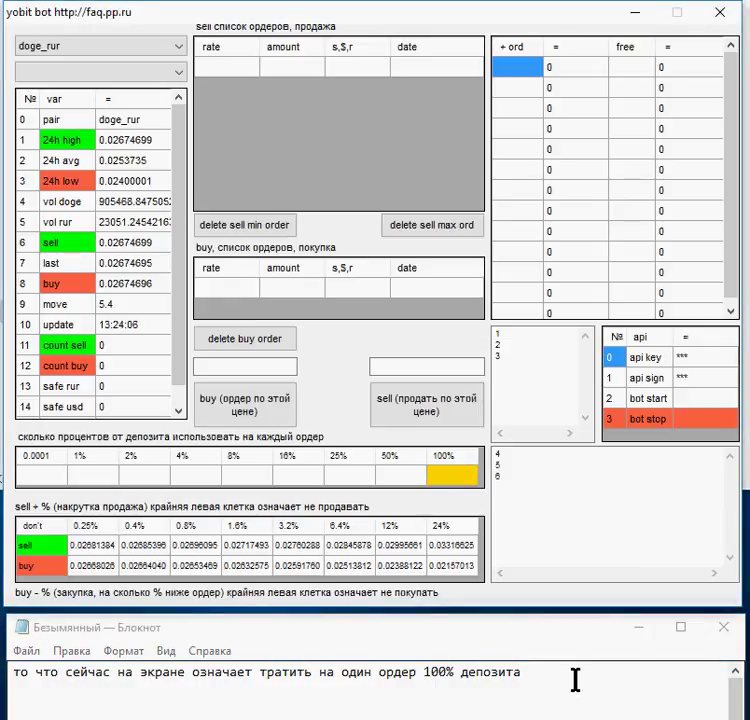
Replace the note with "по умолчанию при запуске программы дефолтовое положение на 8%" and set the bot's deposit share per order to 8%.
{"action": "left_click_drag", "start_coordinate": [576, 680], "coordinate": [5, 665]}
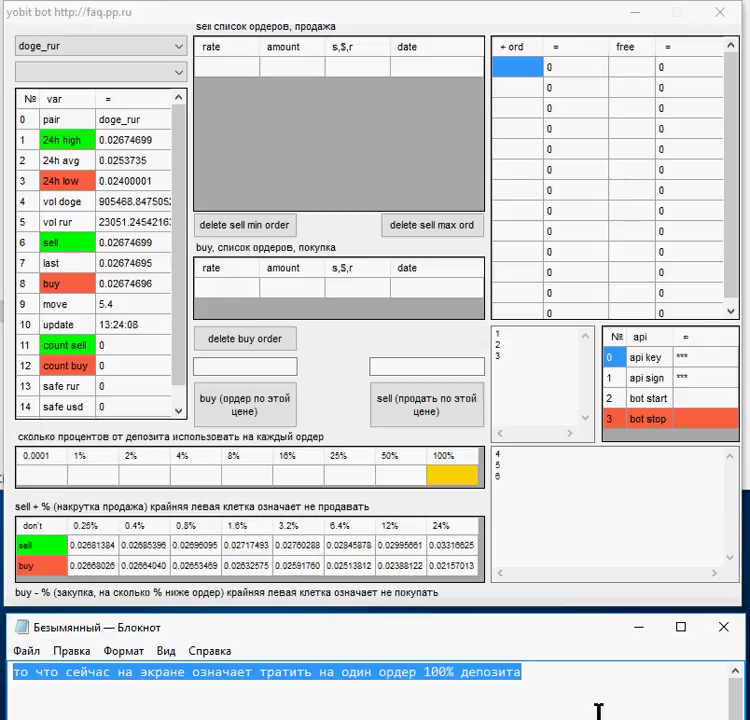
{"action": "key", "text": "BackSpace"}
{"action": "type", "text": "п"}
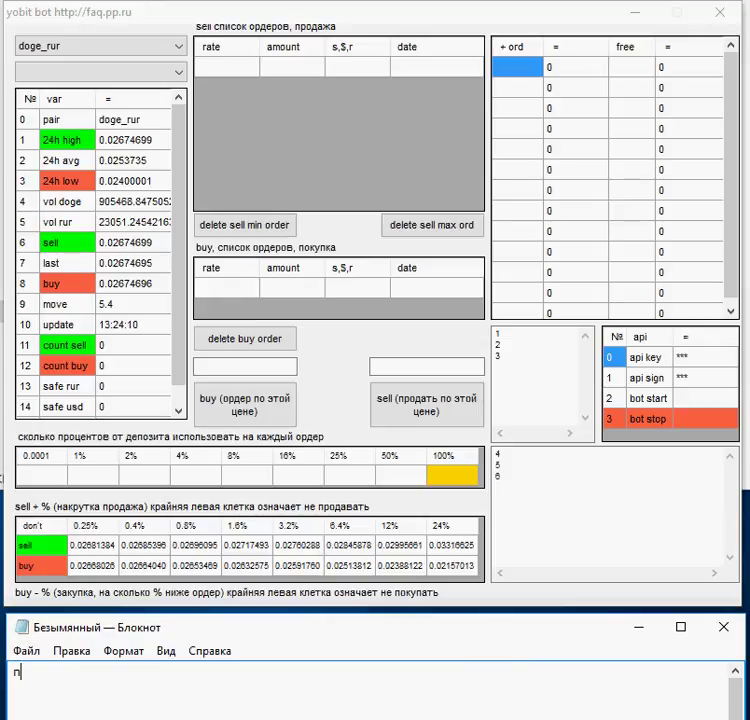
{"action": "type", "text": "о умолчанию при з"}
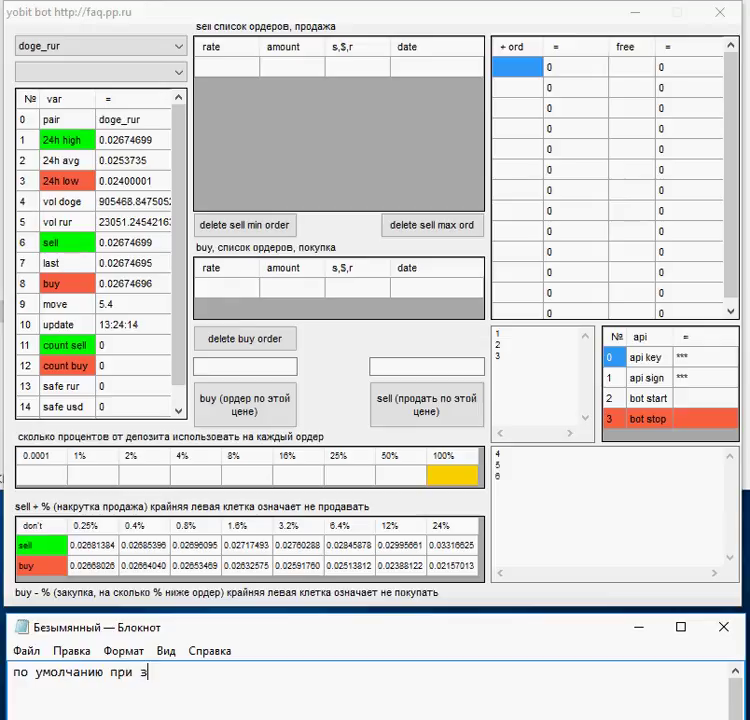
{"action": "type", "text": "апуске про"}
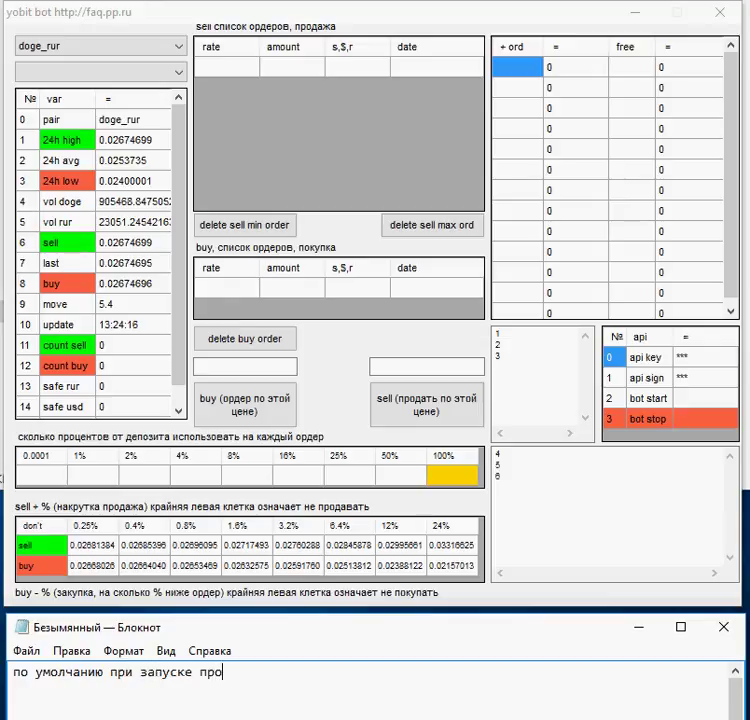
{"action": "type", "text": "граммы д"}
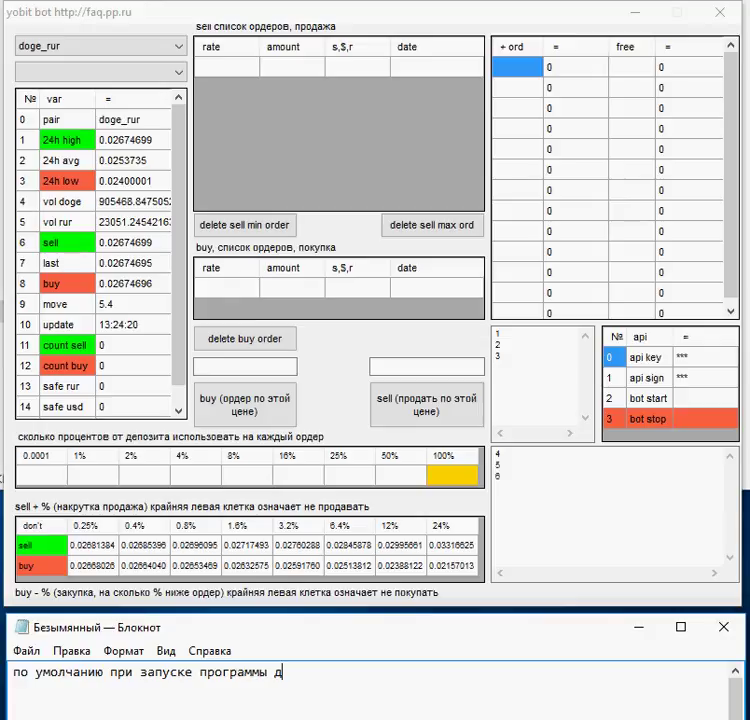
{"action": "type", "text": "ефолтовое полож"}
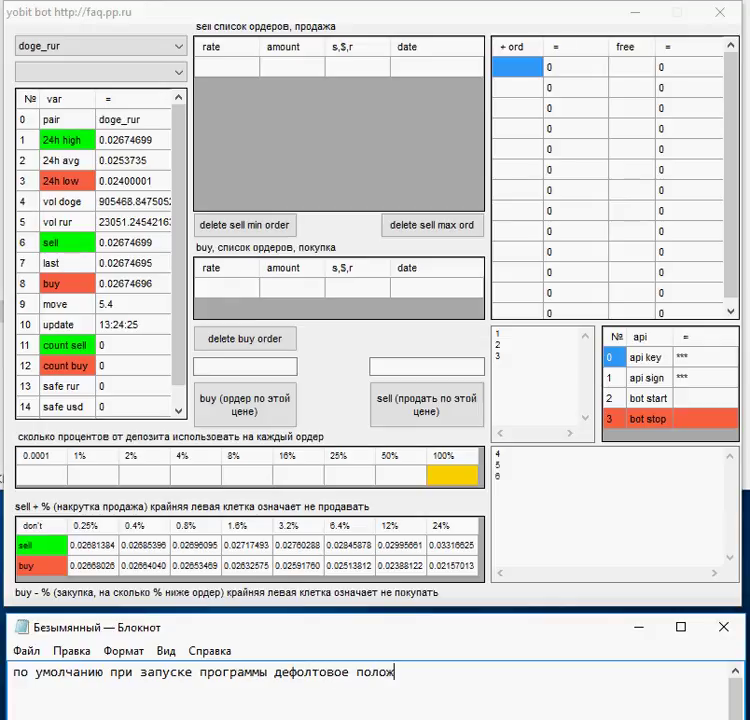
{"action": "type", "text": "ение на 8%"}
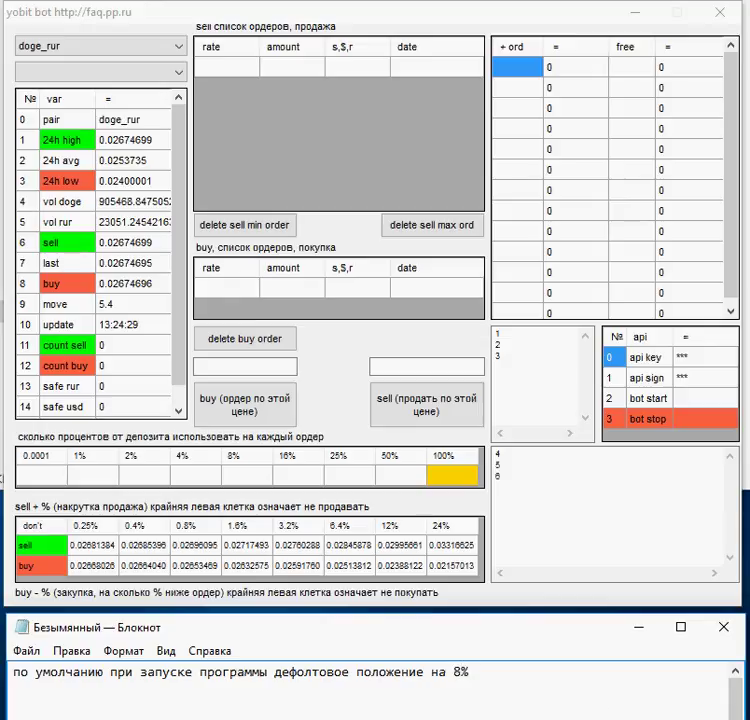
{"action": "left_click", "coordinate": [246, 488]}
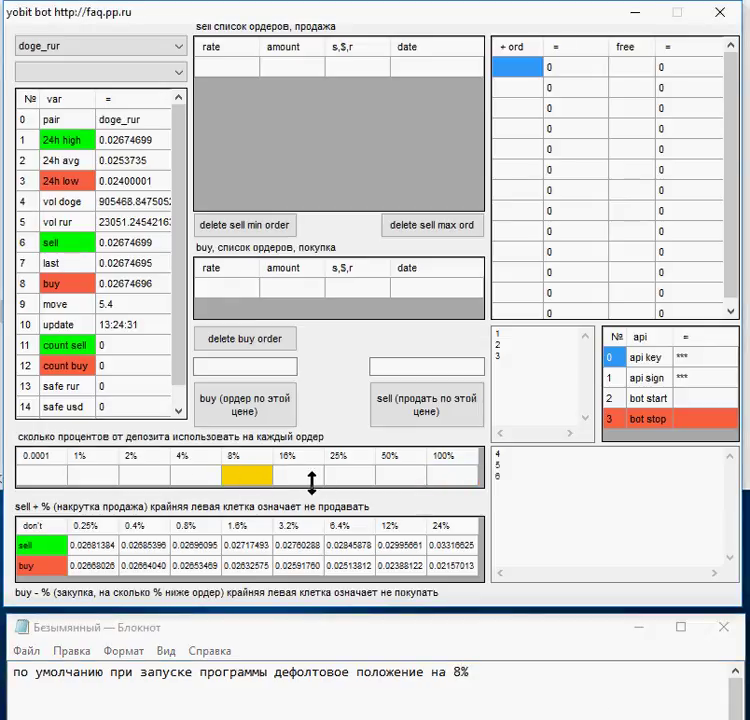
Replace the note with "имхо, закупаться лучше всего на 4% при использовании любых пар кроме битка" and set the deposit share per order to 4%.
{"action": "left_click", "coordinate": [511, 684]}
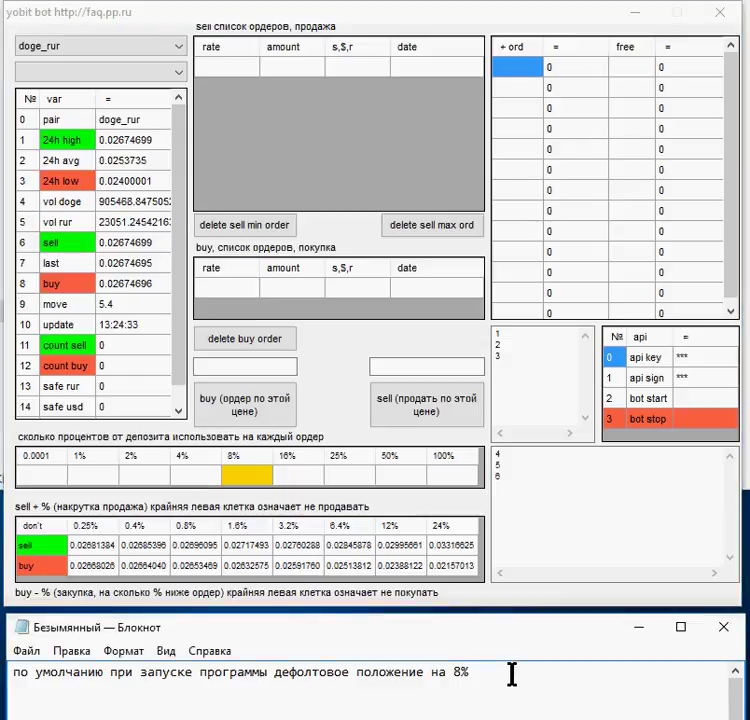
{"action": "key", "text": "ctrl+a"}
{"action": "key", "text": "BackSpace"}
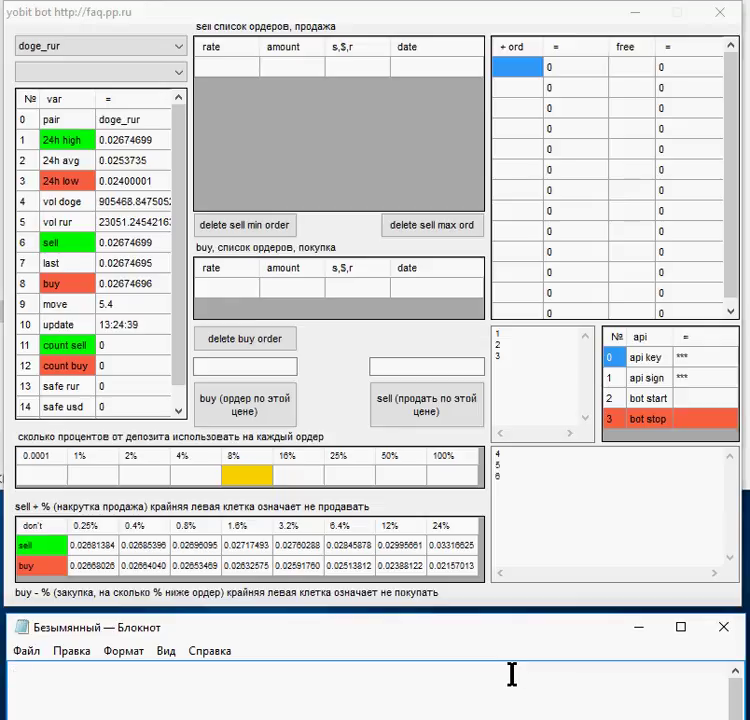
{"action": "type", "text": "имхо, за"}
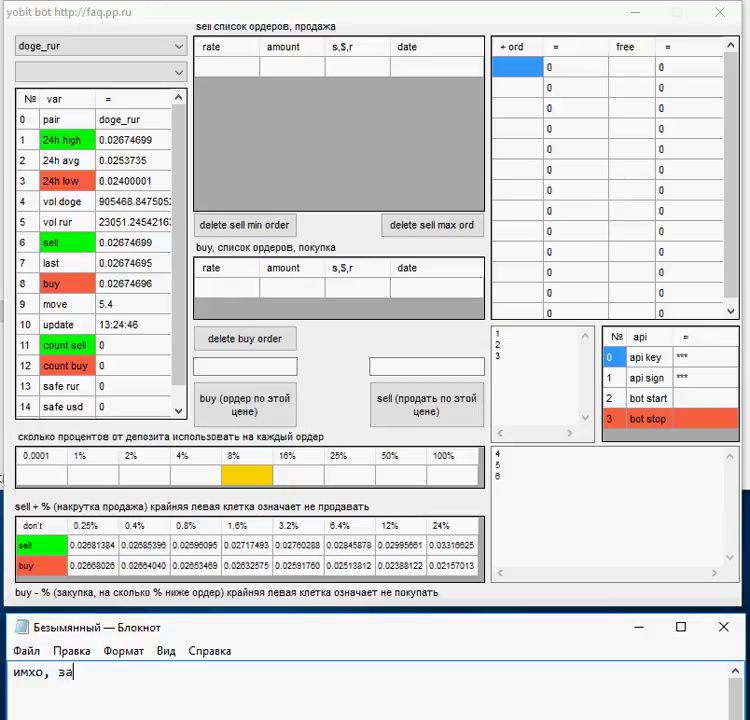
{"action": "type", "text": "купаться"}
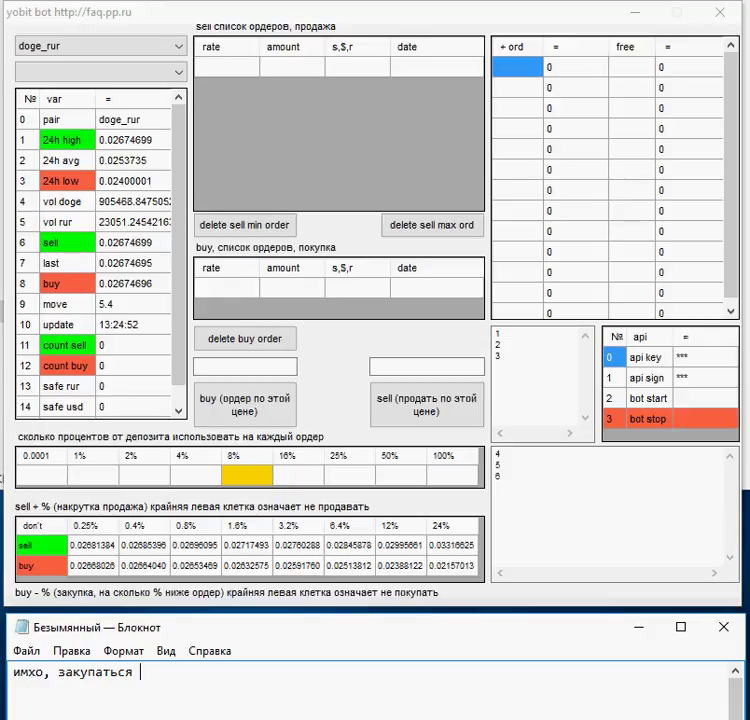
{"action": "type", "text": "лучше все"}
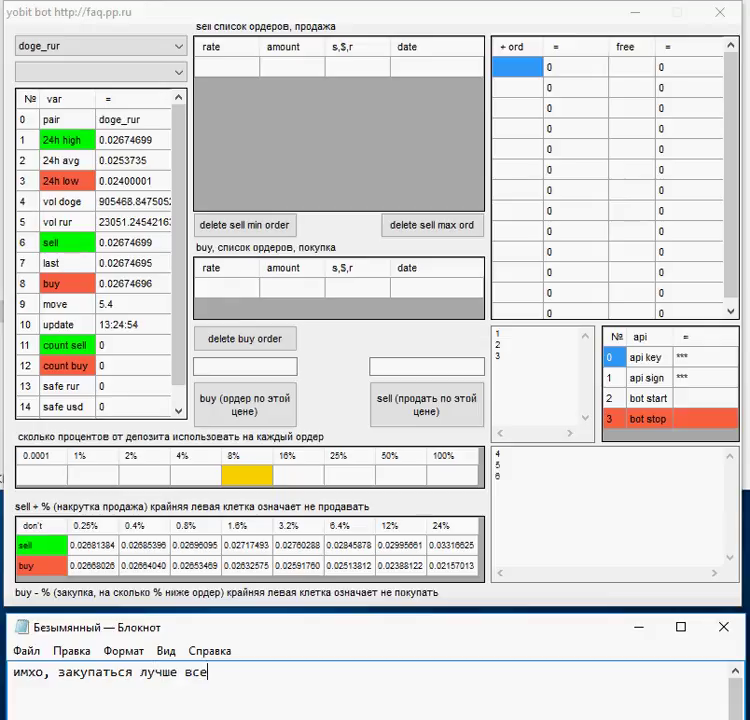
{"action": "type", "text": "го на 4% при "}
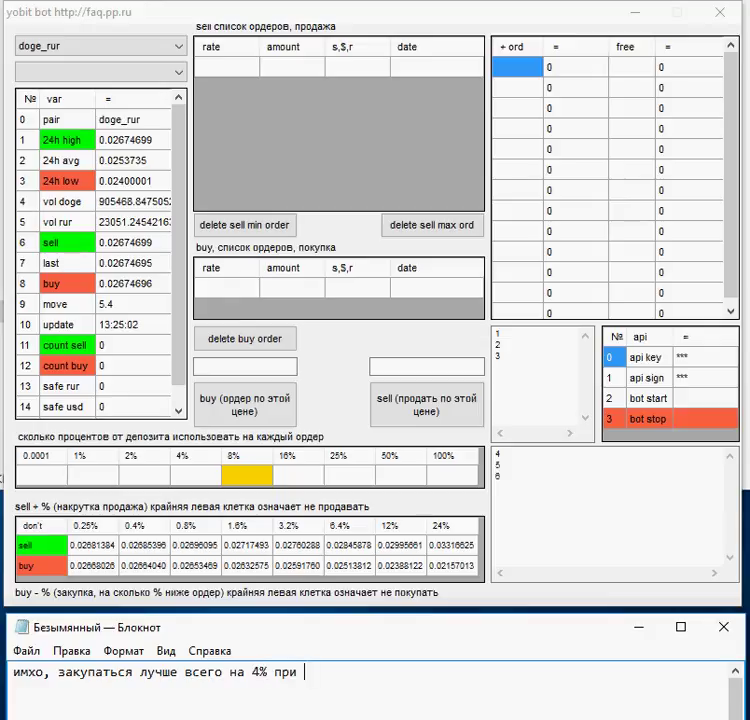
{"action": "type", "text": "использован"}
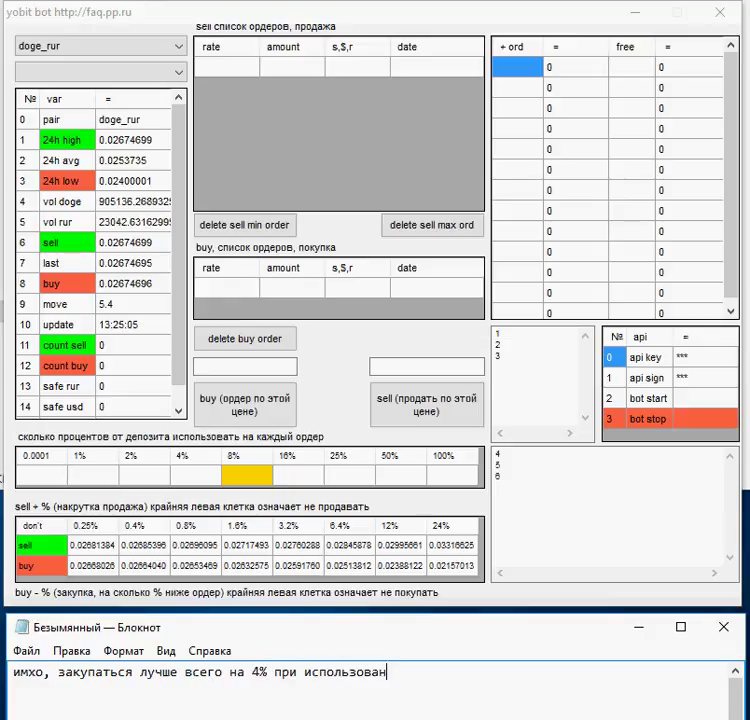
{"action": "type", "text": "ии любы"}
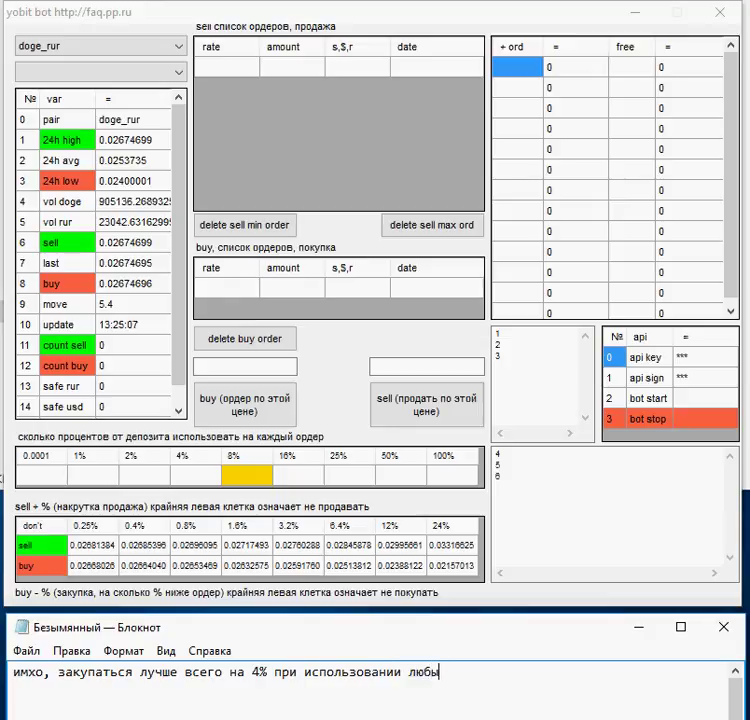
{"action": "type", "text": "х пар кроме битка"}
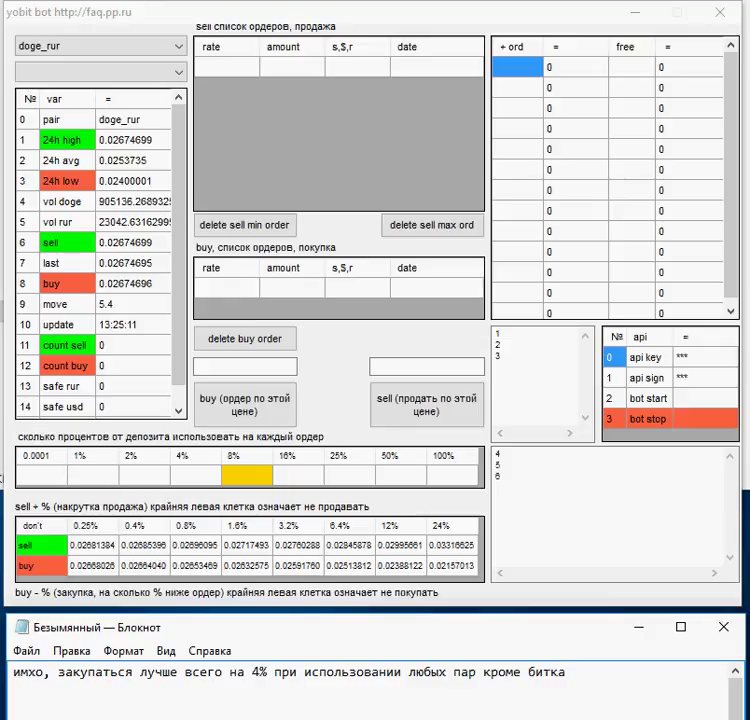
{"action": "left_click", "coordinate": [205, 478]}
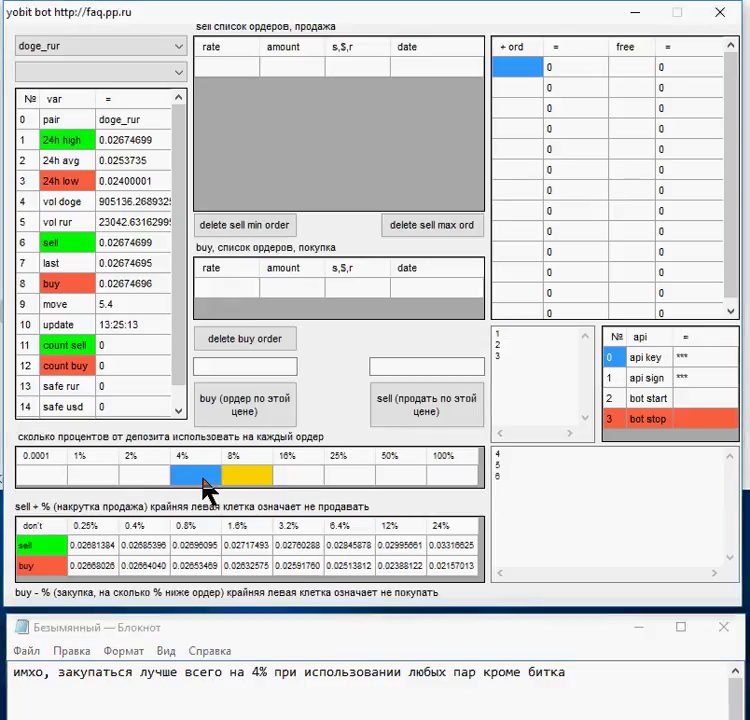
Clear the Notepad note and switch the bot's trading pair to btc_rur.
{"action": "left_click_drag", "start_coordinate": [620, 674], "coordinate": [12, 672]}
{"action": "key", "text": "BackSpace"}
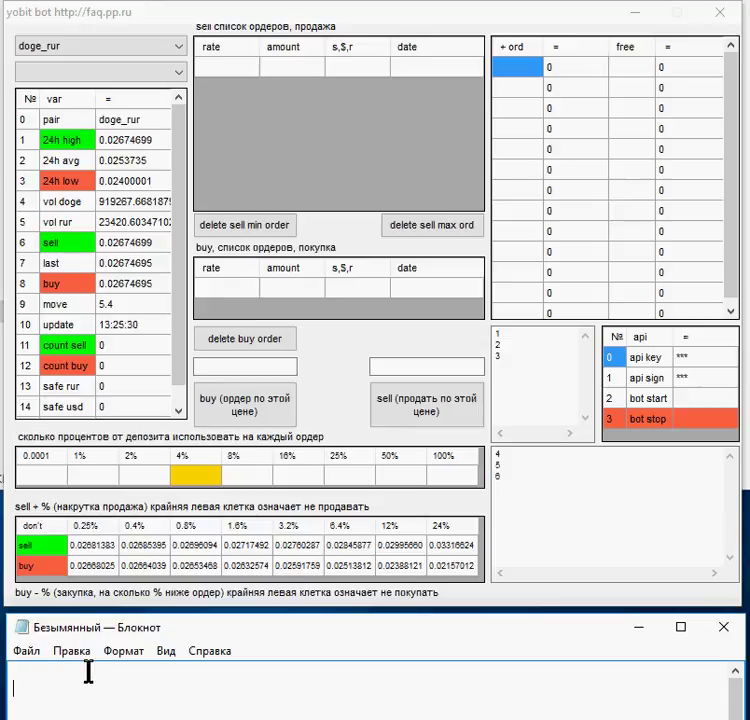
{"action": "left_click", "coordinate": [44, 658]}
{"action": "left_click", "coordinate": [144, 47]}
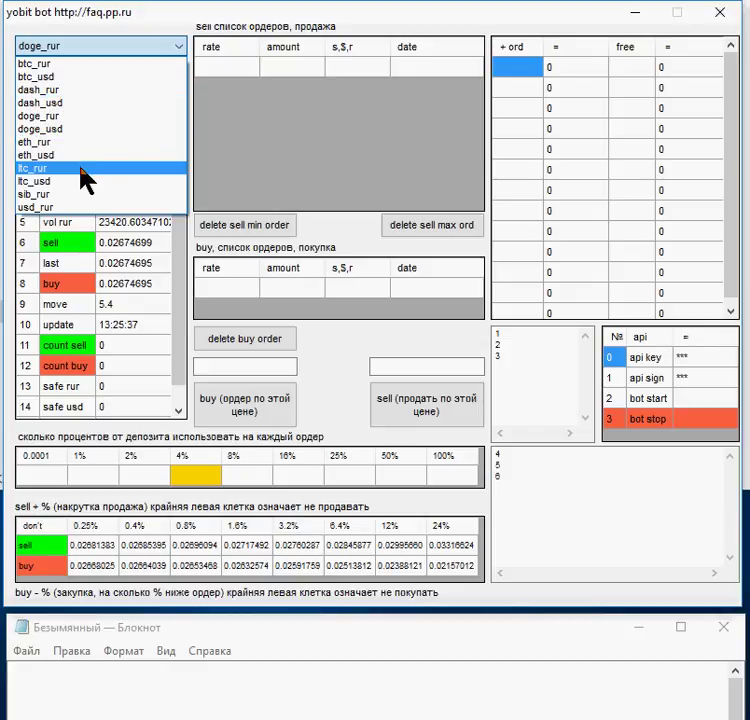
{"action": "left_click", "coordinate": [92, 64]}
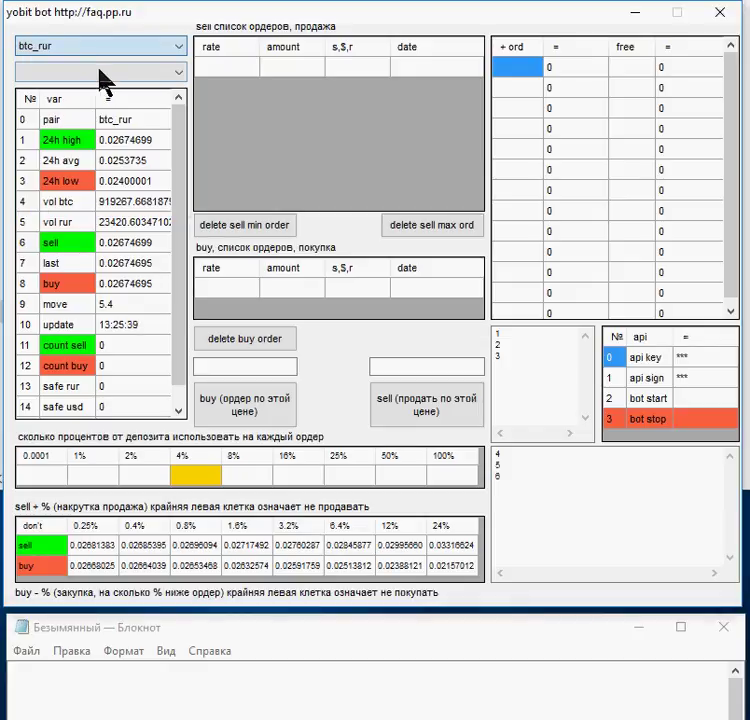
Write the note "переключим программу на пару бтц_рур, включим бот" in Notepad and start the bot.
{"action": "left_click", "coordinate": [238, 703]}
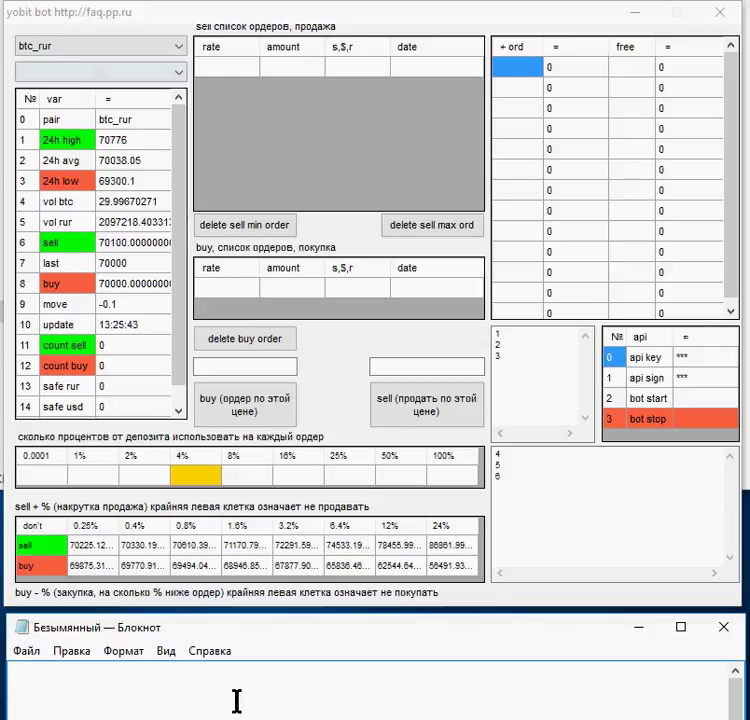
{"action": "type", "text": "переключи"}
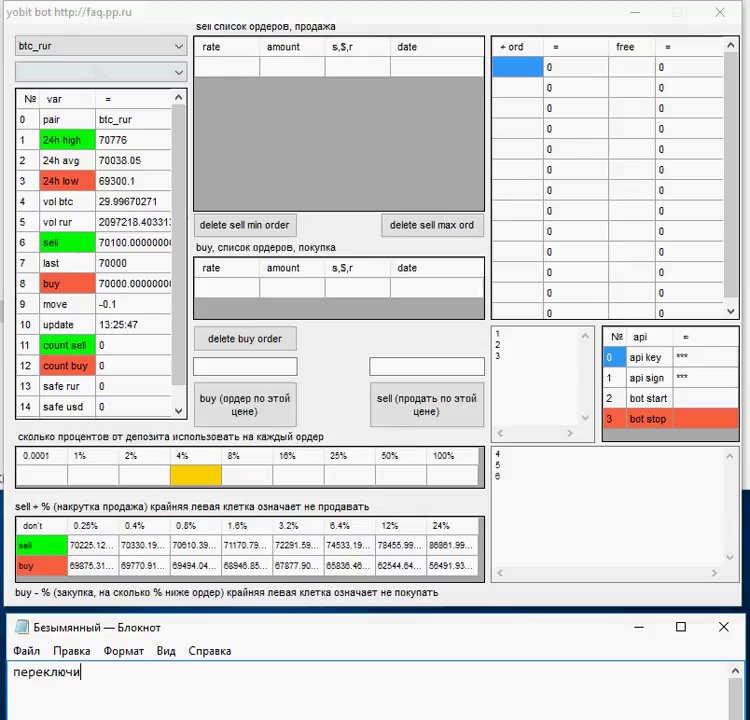
{"action": "type", "text": "м  прогр"}
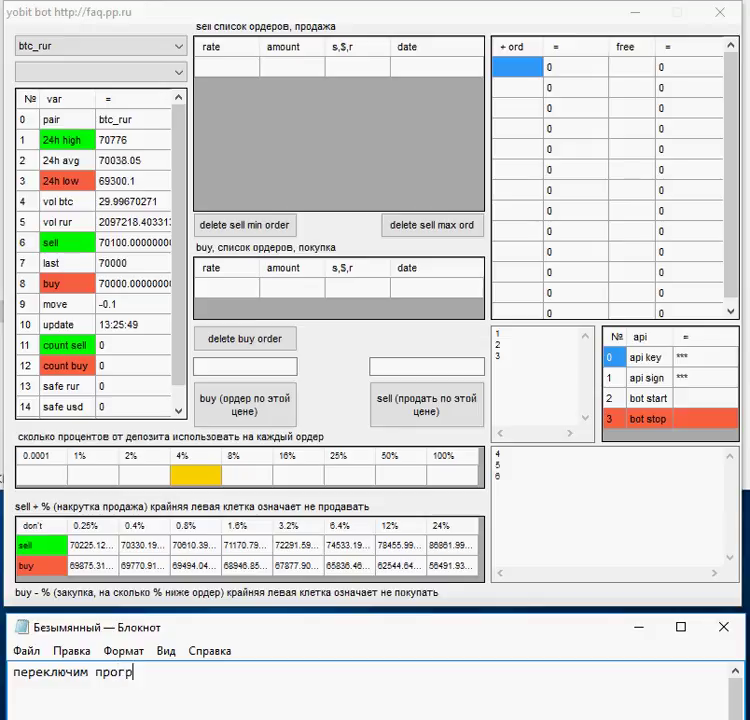
{"action": "type", "text": "амму на п"}
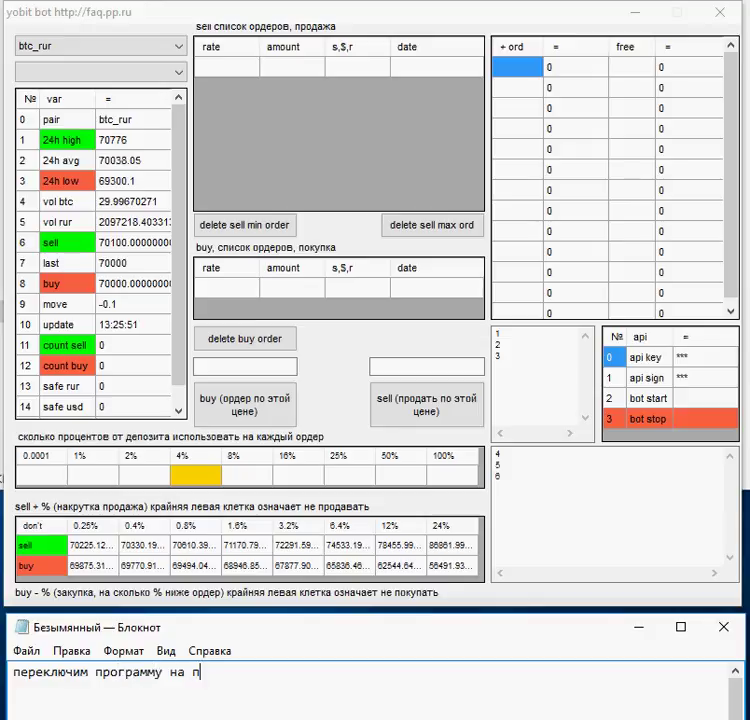
{"action": "type", "text": "ару бтц_р"}
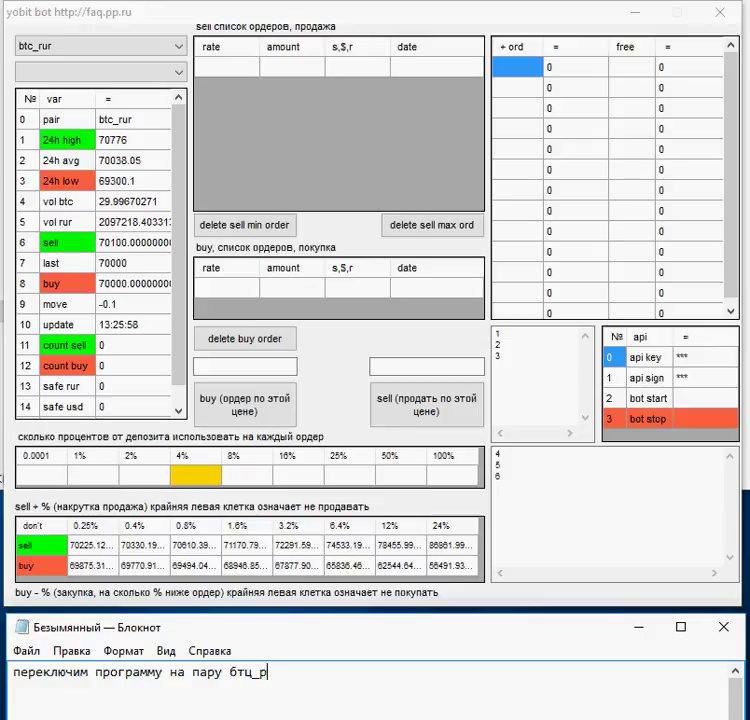
{"action": "type", "text": "ур, включим "}
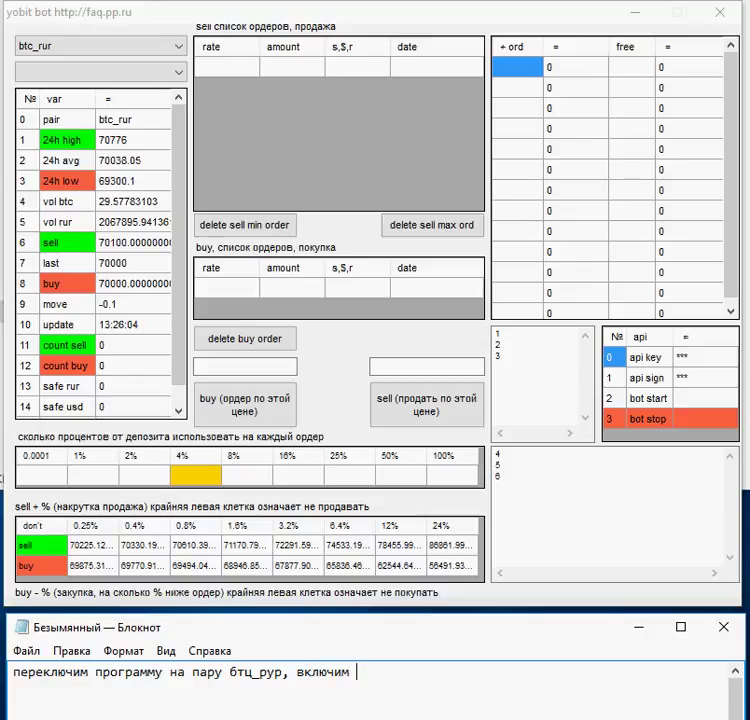
{"action": "type", "text": "бот"}
{"action": "left_click", "coordinate": [651, 400]}
{"action": "left_click", "coordinate": [651, 400]}
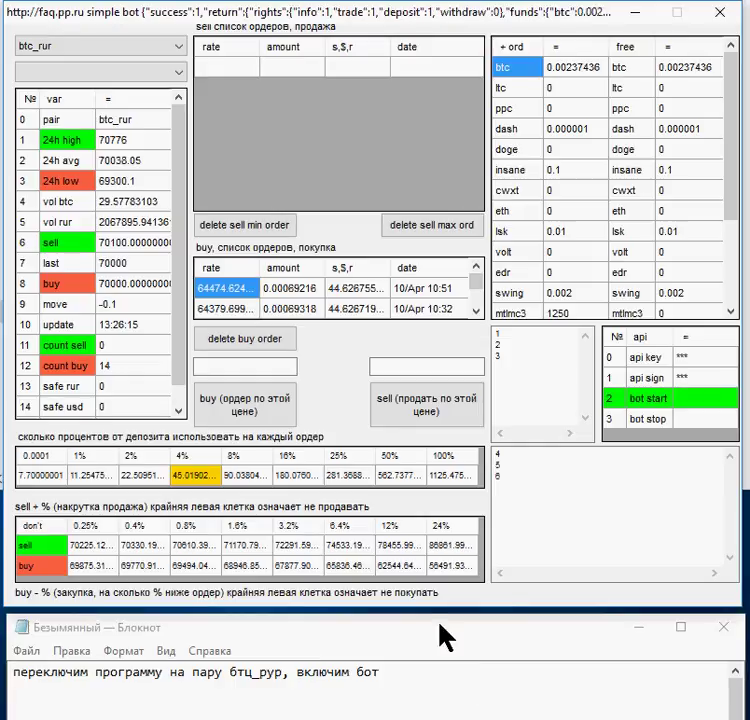
Clear the Notepad note and point out the count sell and count buy rows in the bot's pair data table.
{"action": "left_click_drag", "start_coordinate": [418, 672], "coordinate": [8, 678]}
{"action": "key", "text": "BackSpace"}
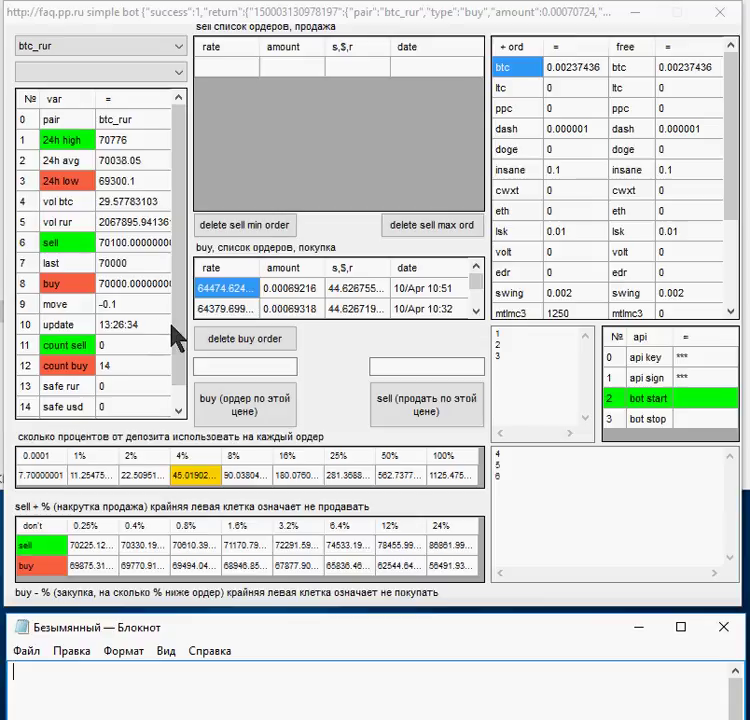
{"action": "left_click", "coordinate": [84, 345]}
{"action": "left_click", "coordinate": [122, 343]}
{"action": "left_click", "coordinate": [111, 364]}
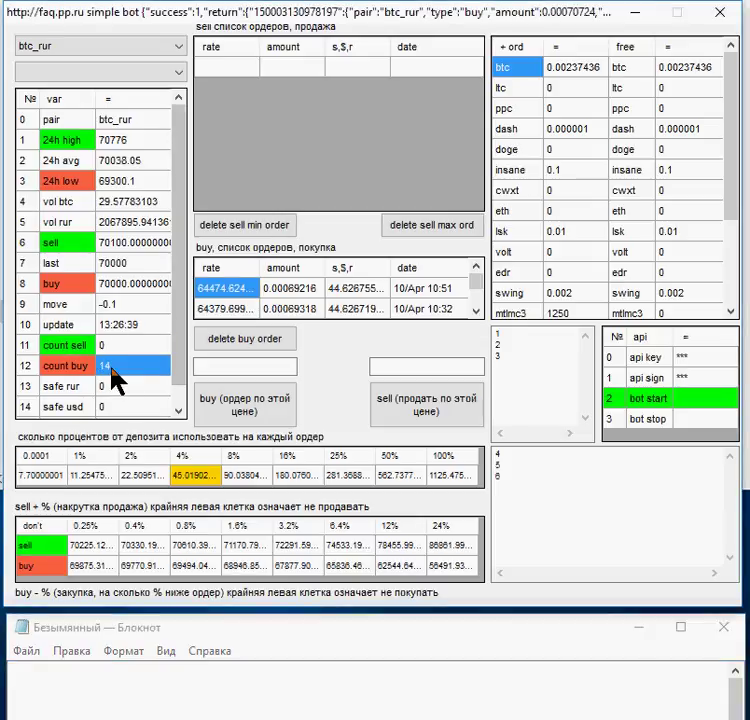
{"action": "left_click", "coordinate": [76, 360]}
Write the note "в этой панели мы видим сколько у нас ордеров на закуп и на продажу" and point to the order counts.
{"action": "left_click", "coordinate": [166, 683]}
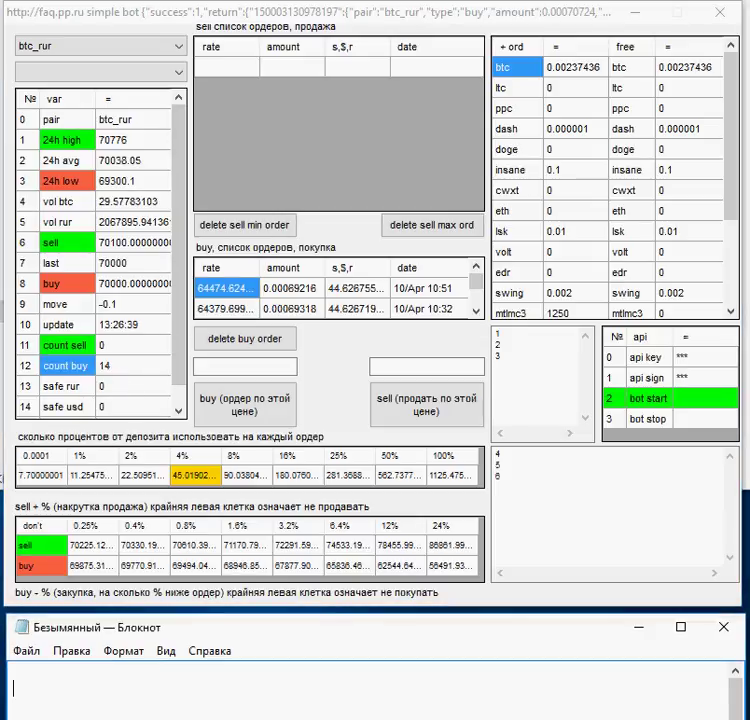
{"action": "type", "text": "в "}
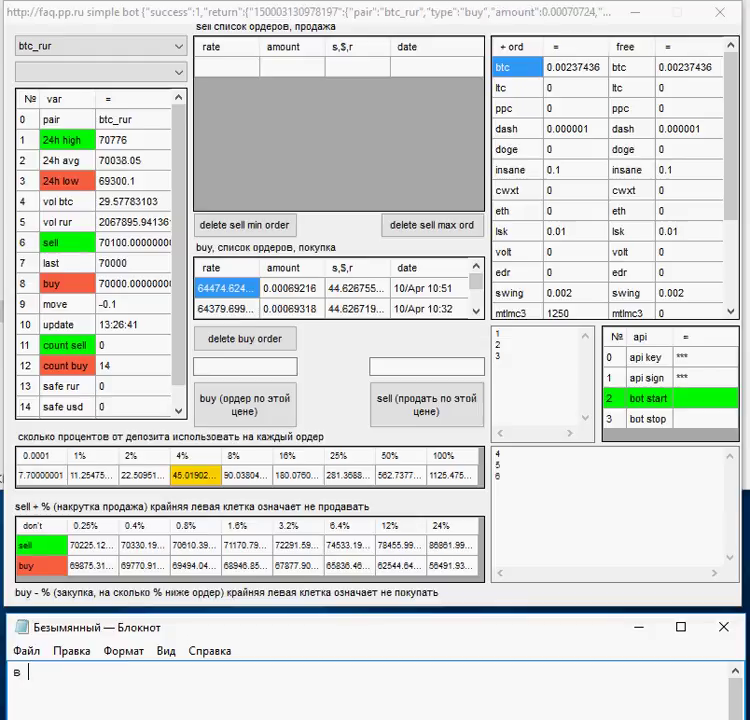
{"action": "type", "text": "этой панели м"}
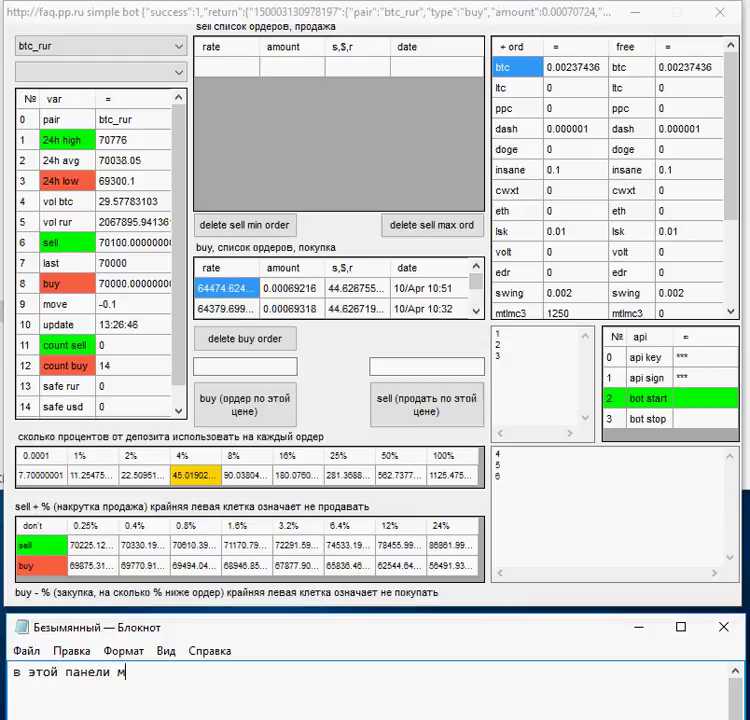
{"action": "type", "text": "ы видим ско"}
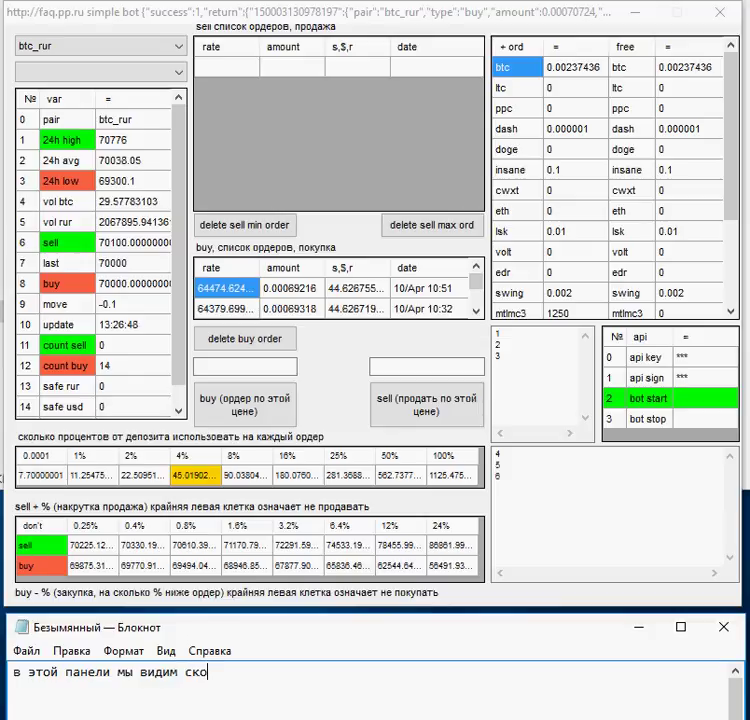
{"action": "type", "text": "лько у нас "}
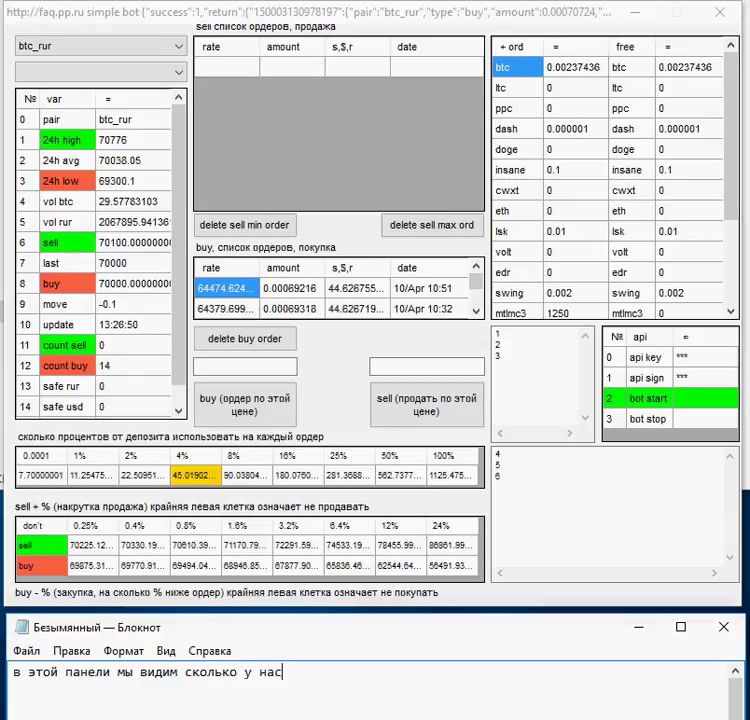
{"action": "type", "text": "ордеров на з"}
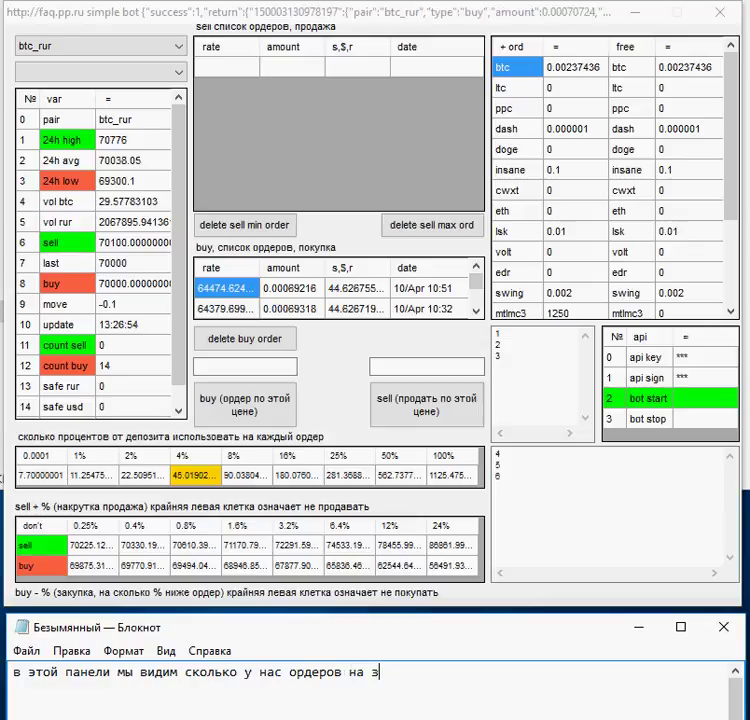
{"action": "type", "text": "акуп и на продажу"}
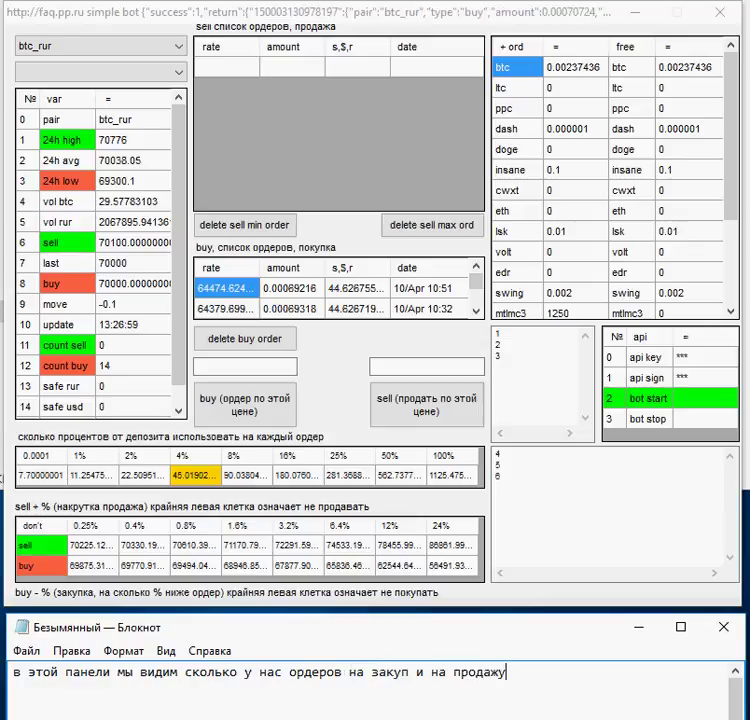
{"action": "left_click", "coordinate": [108, 370]}
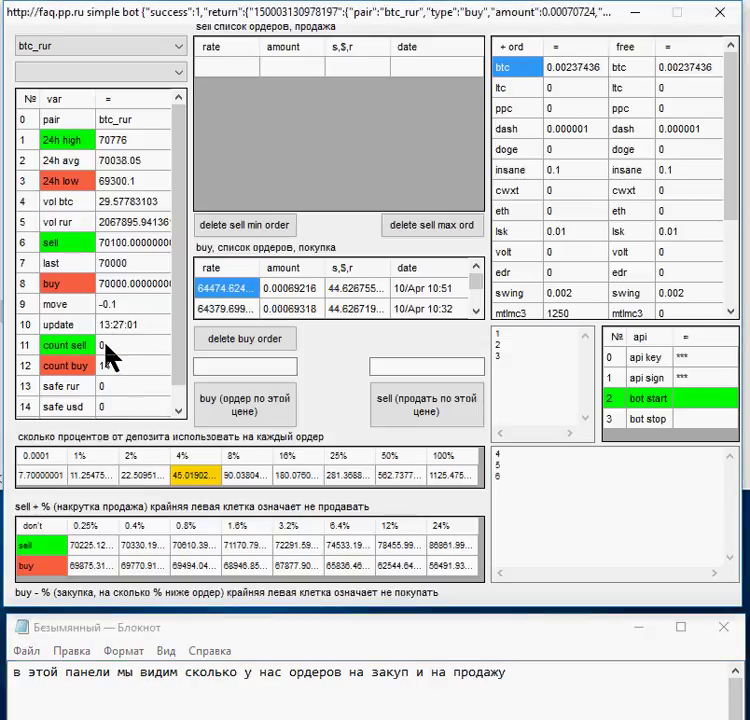
Clear the Notepad note and try different deposit shares per order, including 2% and 4%, ending on 8%.
{"action": "left_click", "coordinate": [561, 686]}
{"action": "left_click_drag", "start_coordinate": [561, 686], "coordinate": [12, 673]}
{"action": "key", "text": "BackSpace"}
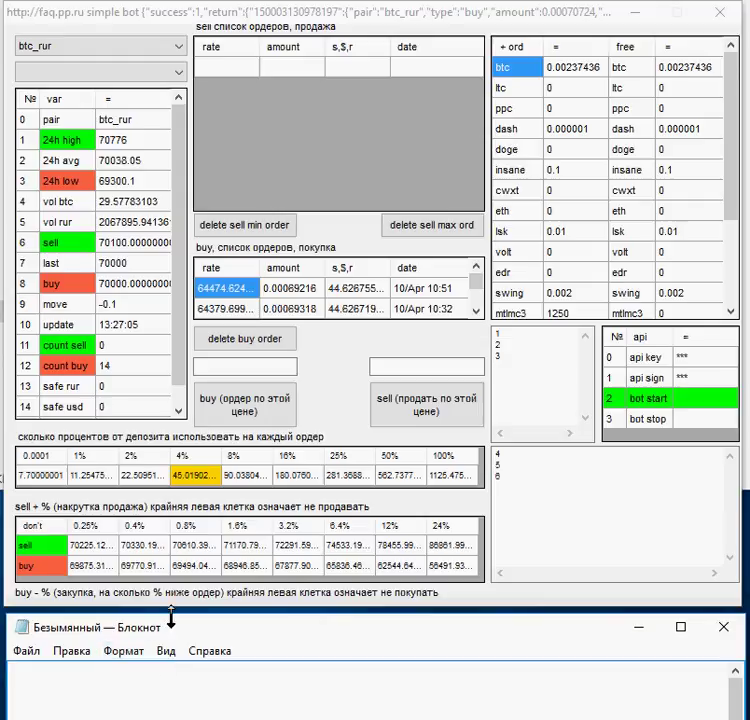
{"action": "left_click", "coordinate": [198, 487]}
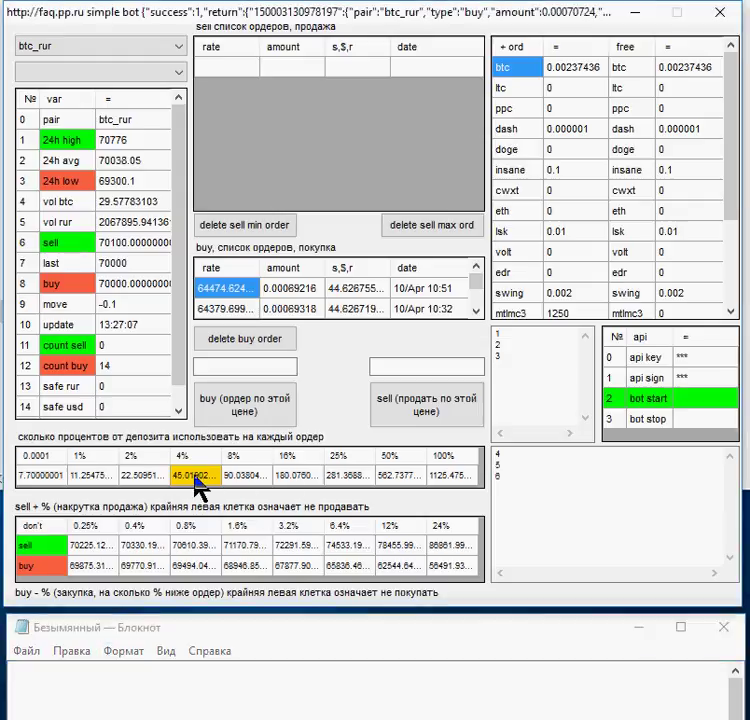
{"action": "left_click", "coordinate": [147, 477]}
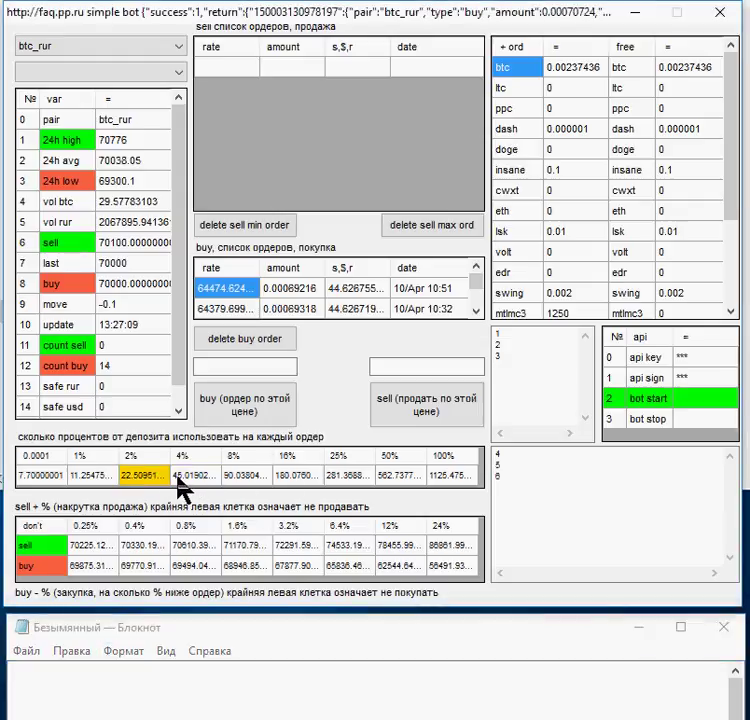
{"action": "left_click", "coordinate": [238, 477]}
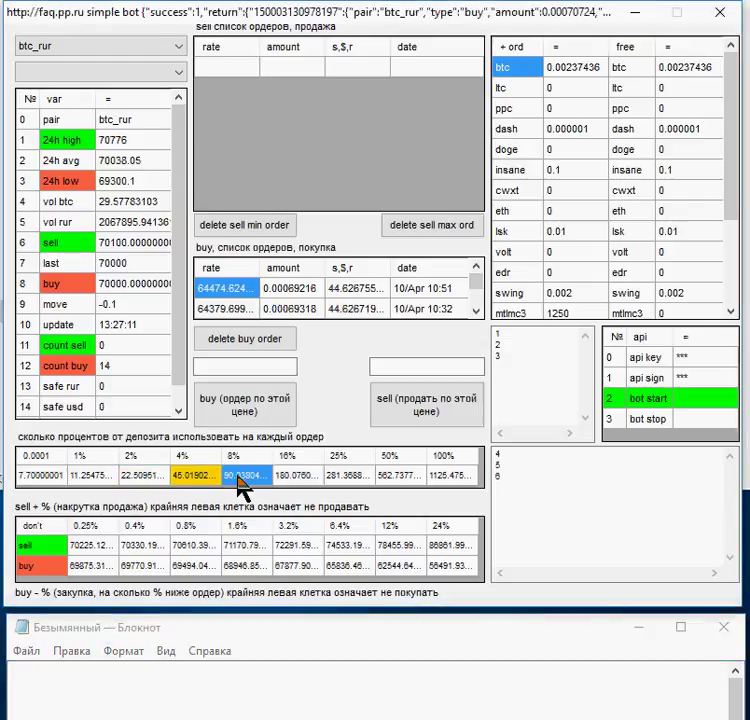
Start a new note reading "в этой панеле мы видим," and set the bot's deposit share per order to 4%.
{"action": "left_click", "coordinate": [93, 688]}
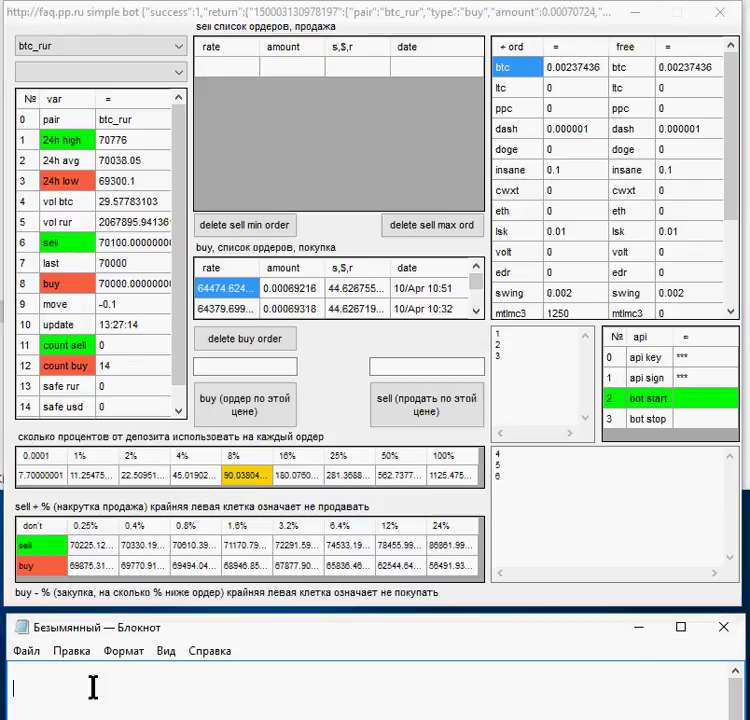
{"action": "type", "text": "в этой панеле"}
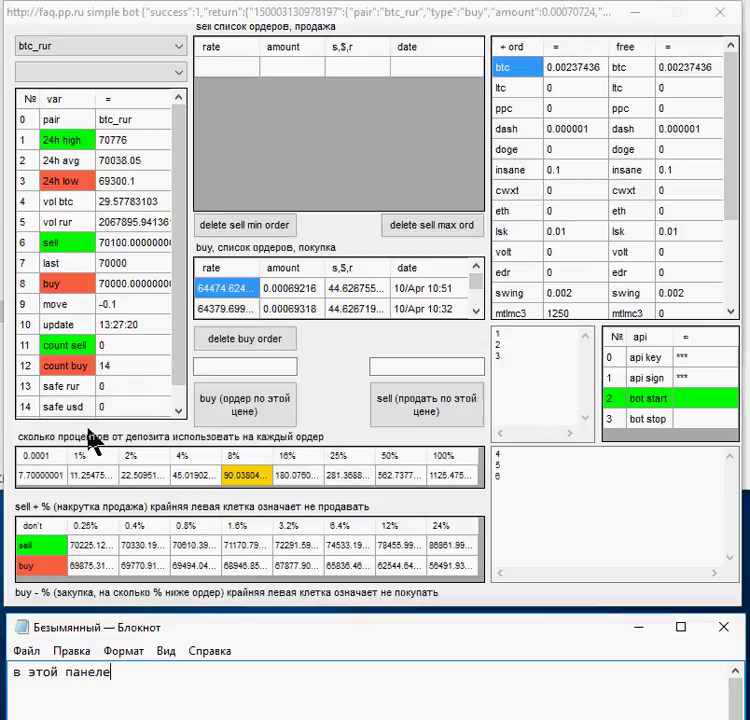
{"action": "left_click", "coordinate": [208, 478]}
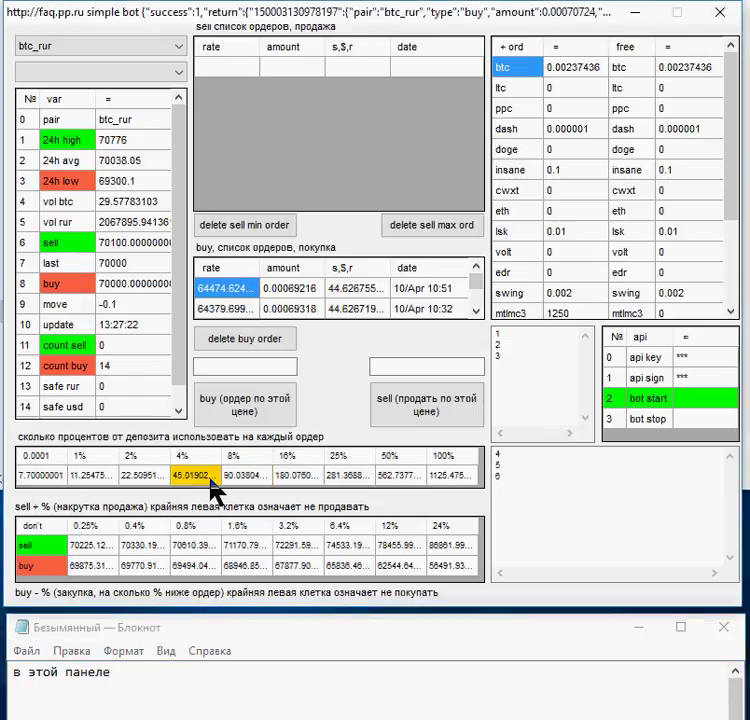
{"action": "left_click", "coordinate": [142, 678]}
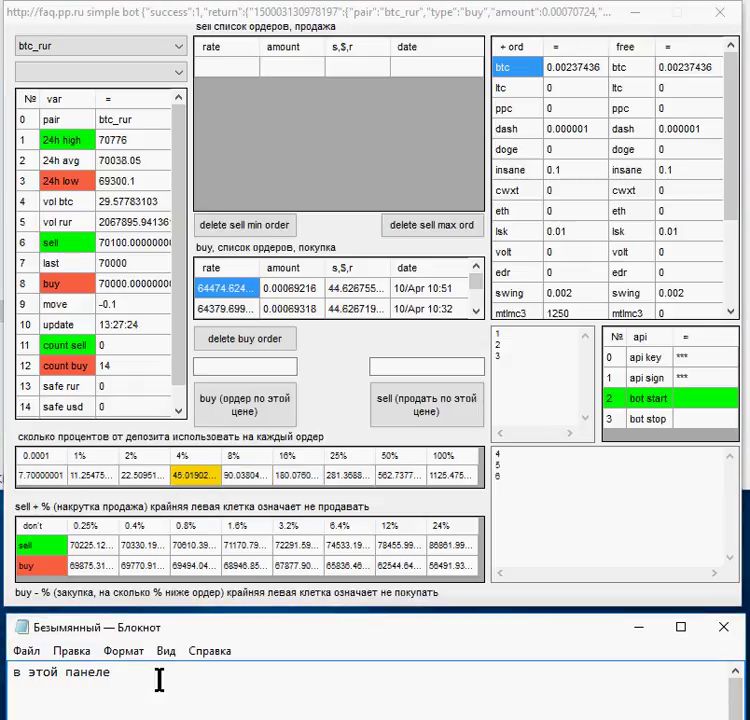
{"action": "type", "text": "мы вид"}
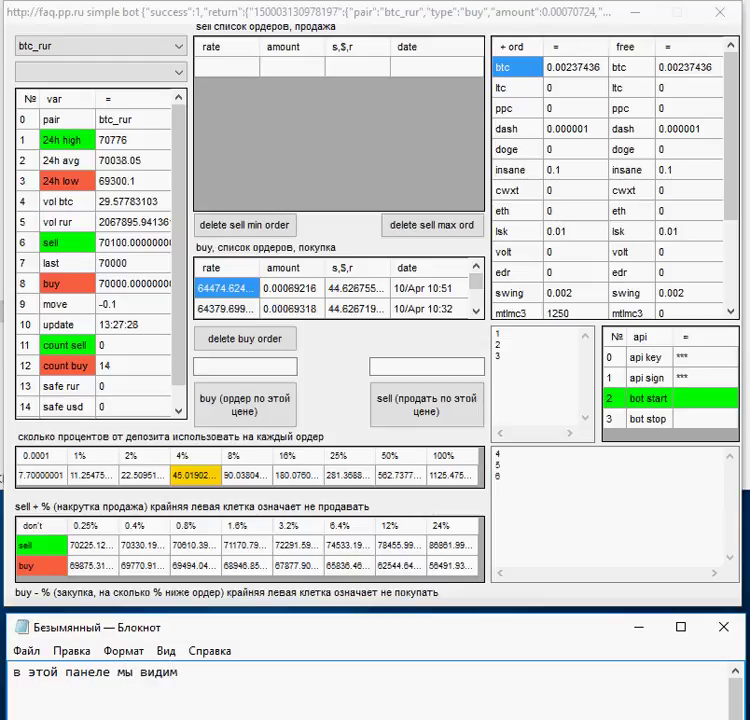
{"action": "type", "text": "им"}
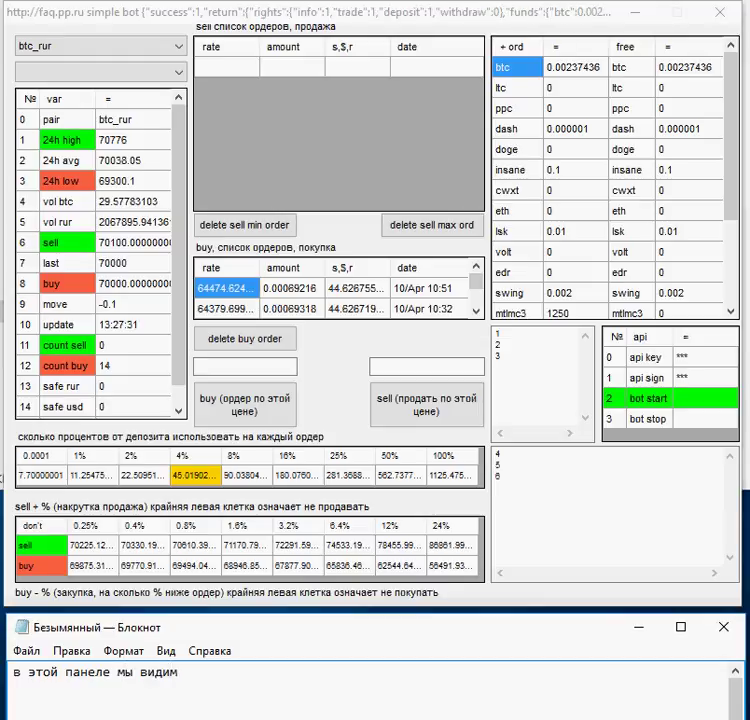
{"action": "type", "text": ","}
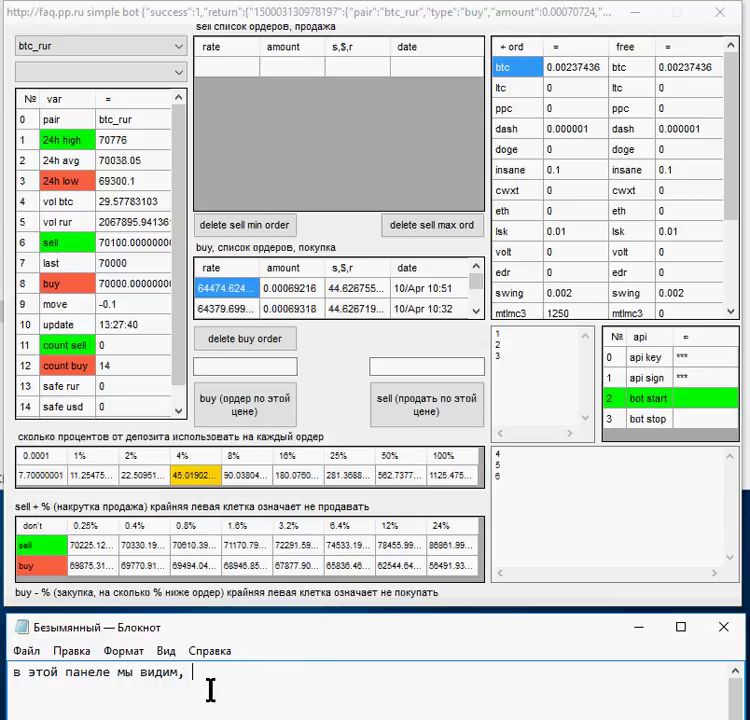
Complete the note's sentence with "сколько рублей будет тратится на каждый ордер".
{"action": "type", "text": "в"}
{"action": "key", "text": "BackSpace"}
{"action": "type", "text": "сколько рублей будет тар"}
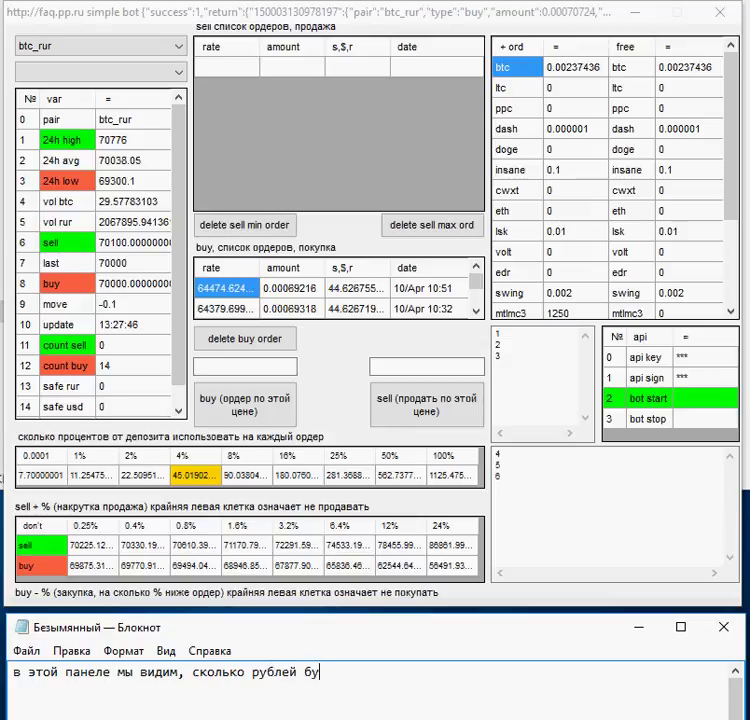
{"action": "key", "text": "BackSpace"}
{"action": "key", "text": "BackSpace"}
{"action": "type", "text": "рати"}
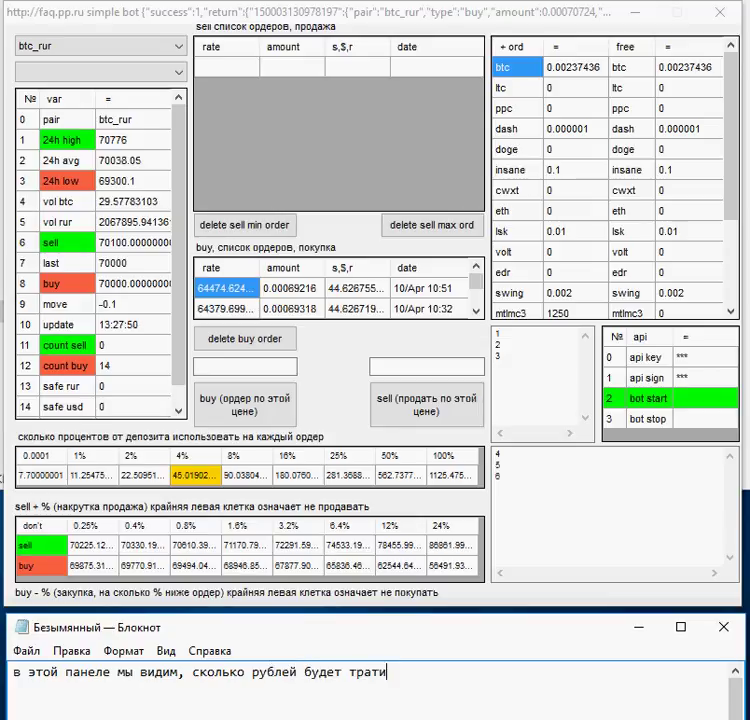
{"action": "type", "text": "тся на каждый ор"}
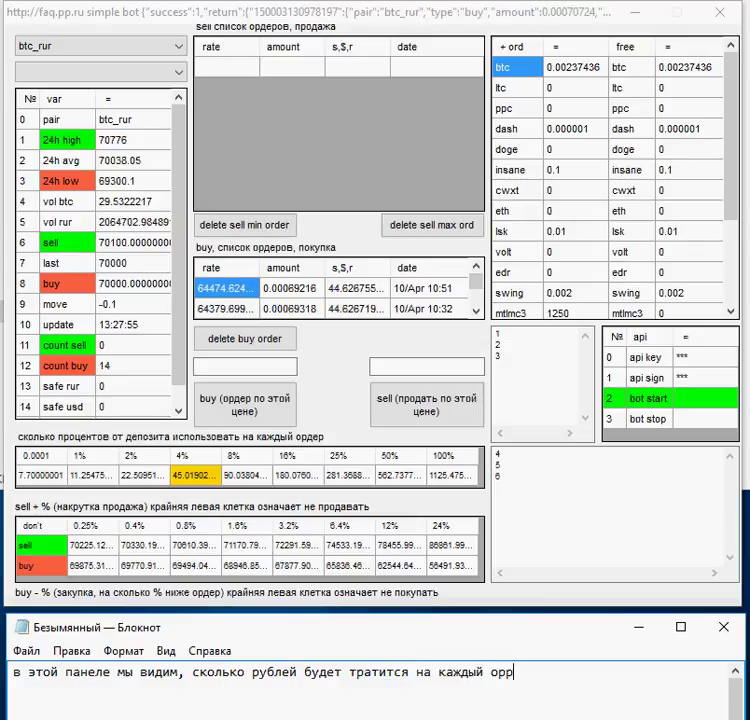
{"action": "type", "text": "дер"}
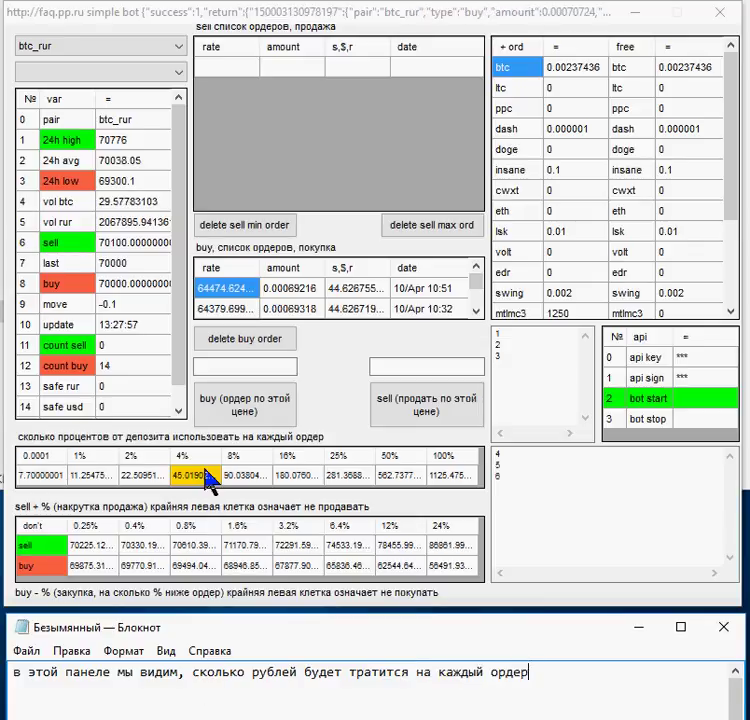
Set the deposit share per order to 8% and add the note line "в данном случае 90руб, это 8% от депозита".
{"action": "left_click", "coordinate": [246, 476]}
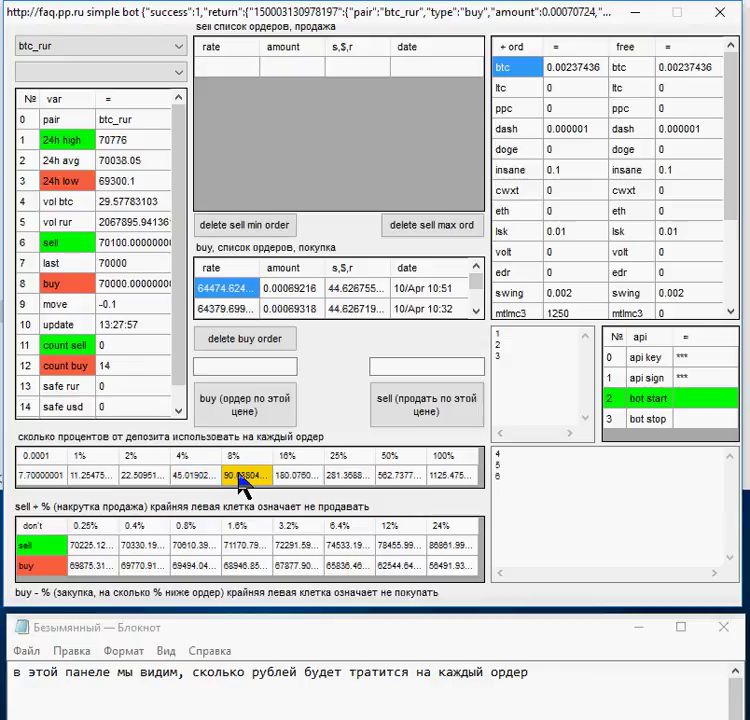
{"action": "left_click", "coordinate": [565, 673]}
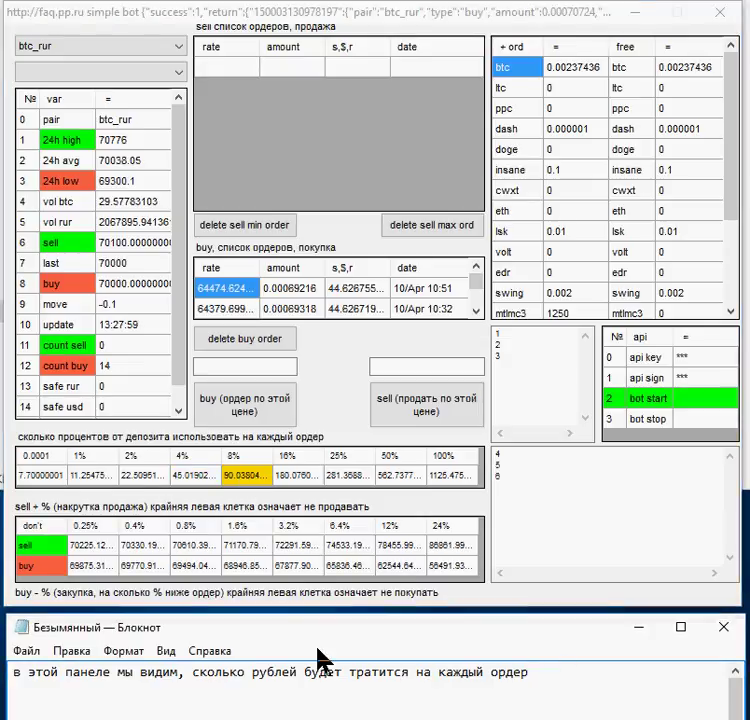
{"action": "key", "text": "Return"}
{"action": "type", "text": "В данном "}
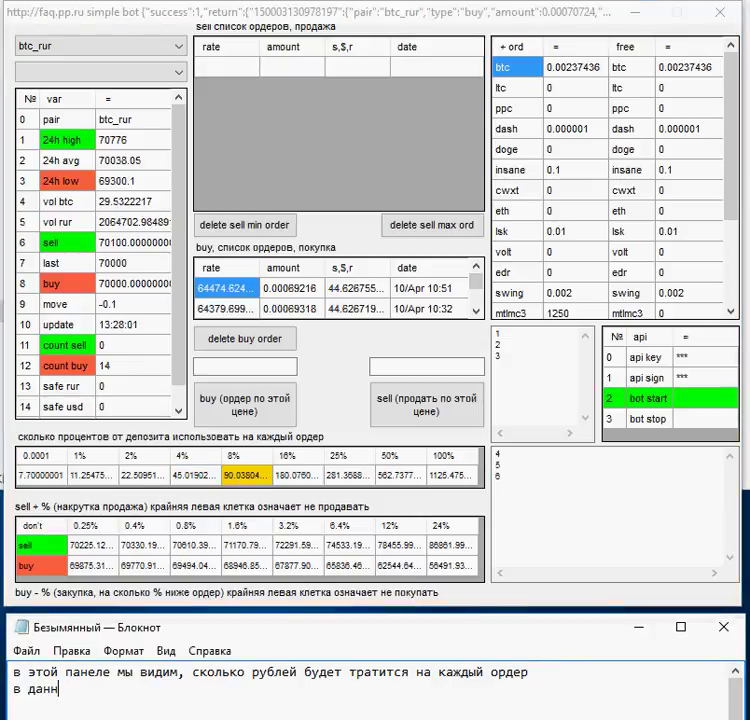
{"action": "type", "text": "случ"}
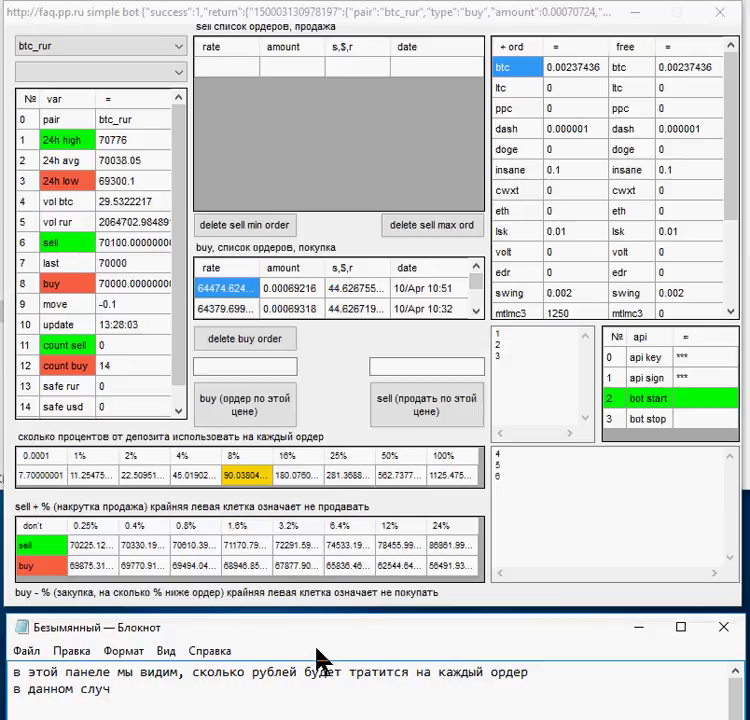
{"action": "type", "text": "ае 90руб, это "}
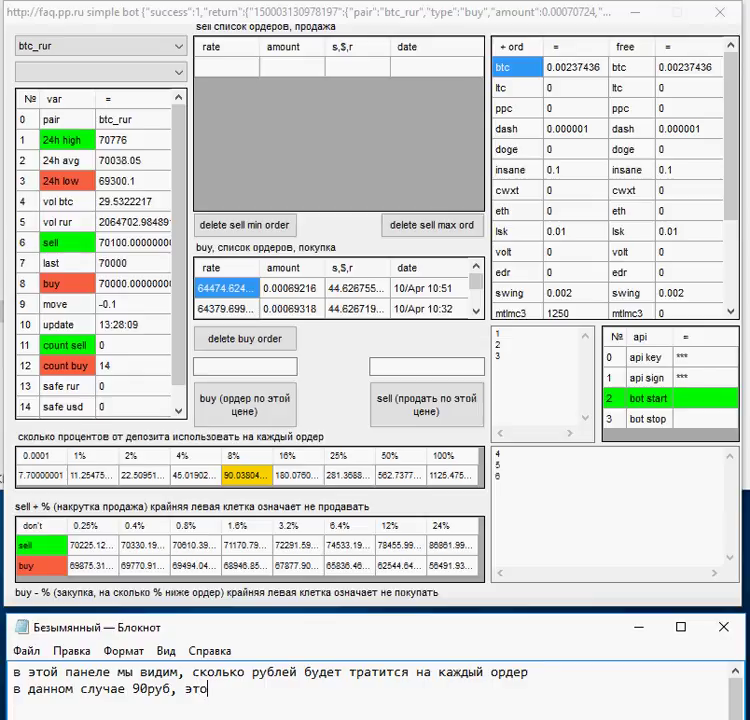
{"action": "type", "text": "8% от "}
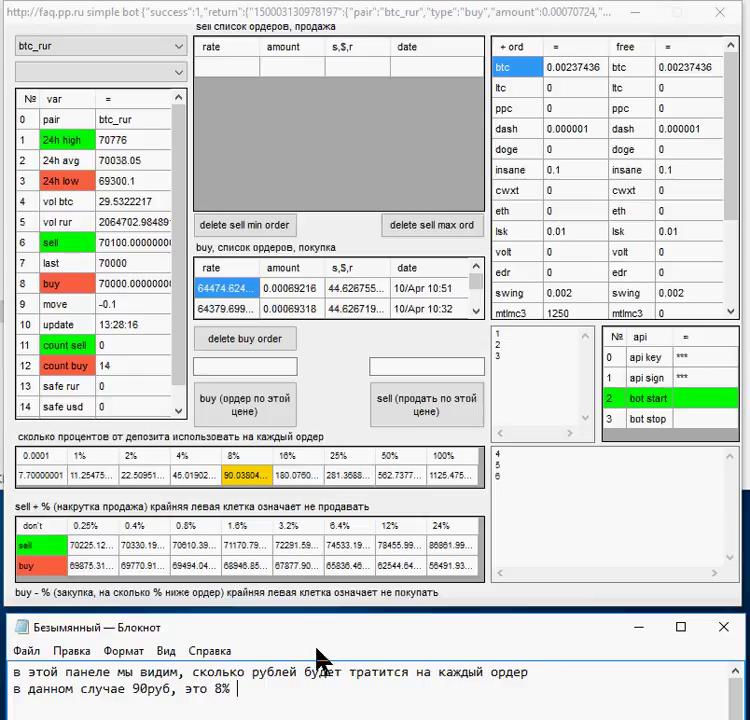
{"action": "type", "text": "депози"}
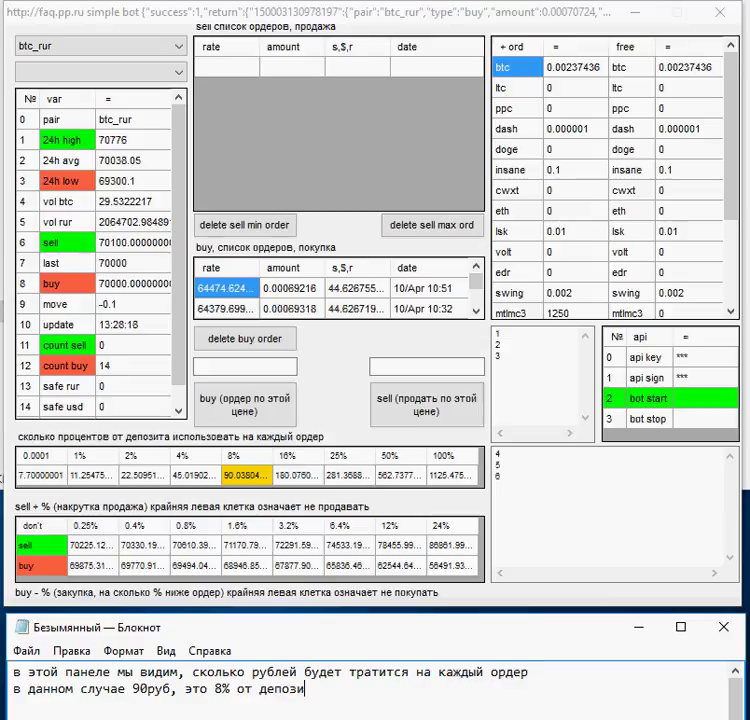
{"action": "type", "text": "на"}
{"action": "key", "text": "BackSpace"}
{"action": "key", "text": "BackSpace"}
{"action": "key", "text": "BackSpace"}
{"action": "type", "text": "и"}
Clear the whole Notepad note and choose the "don't" cell in the sell row of the markup table.
{"action": "left_click_drag", "start_coordinate": [320, 689], "coordinate": [316, 668]}
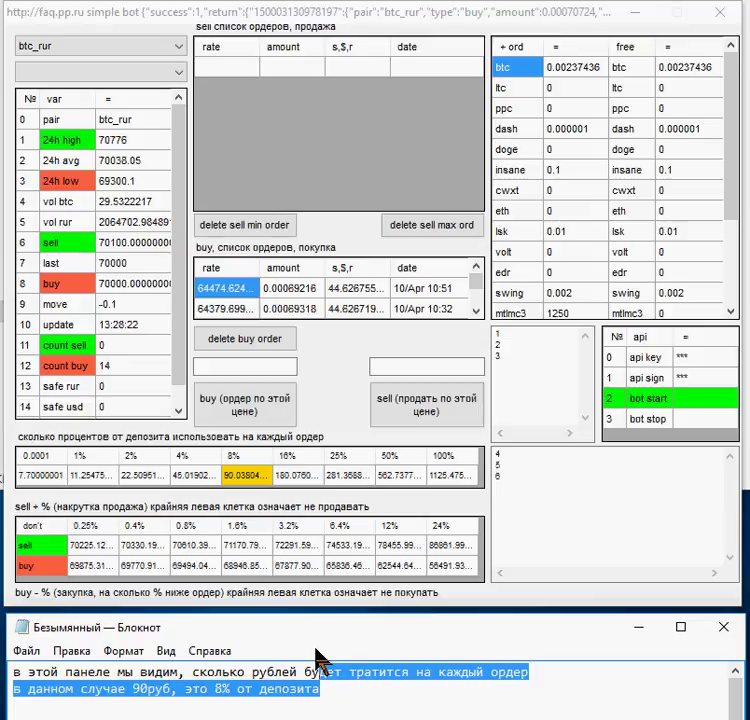
{"action": "key", "text": "ctrl+a"}
{"action": "key", "text": "BackSpace"}
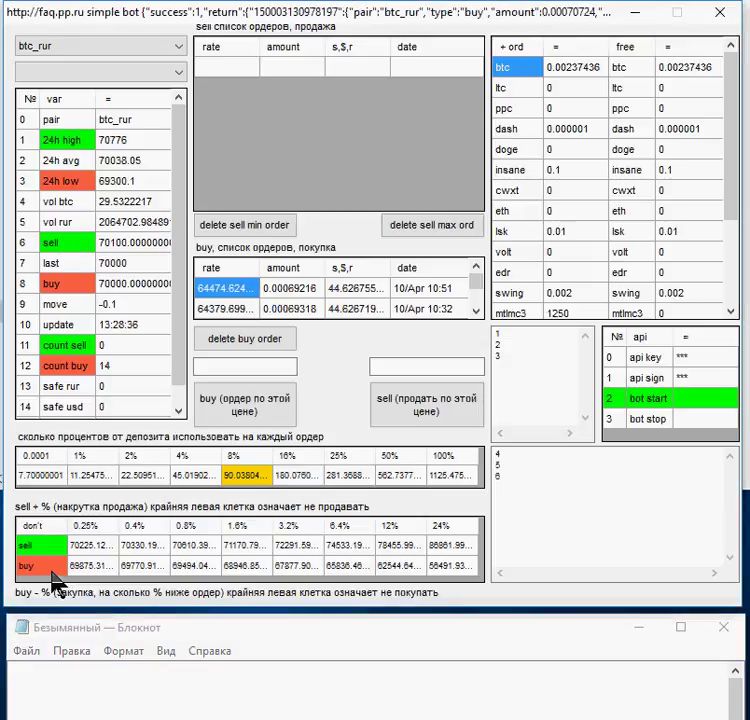
{"action": "left_click", "coordinate": [42, 545]}
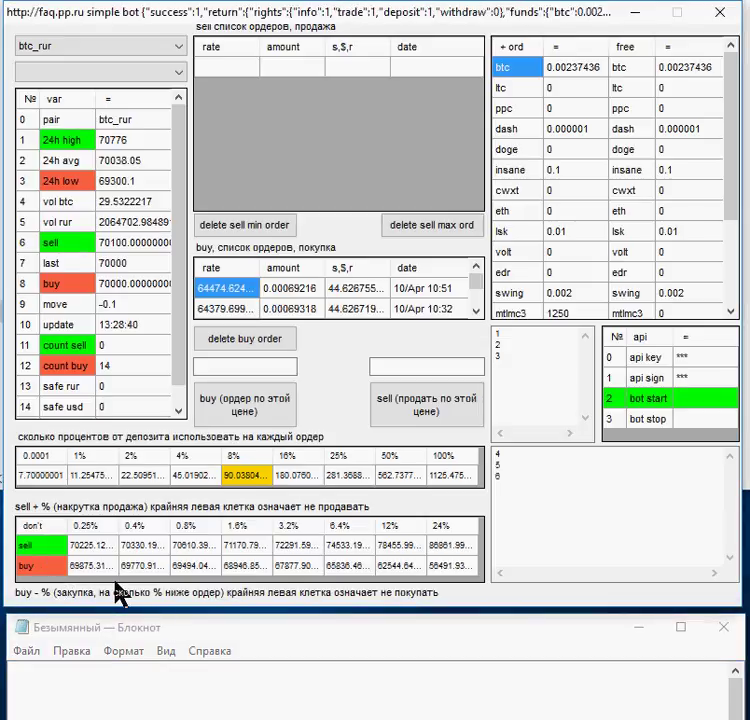
Start a new Notepad note reading "крайние левые положения на этой панеле, означают".
{"action": "left_click", "coordinate": [91, 696]}
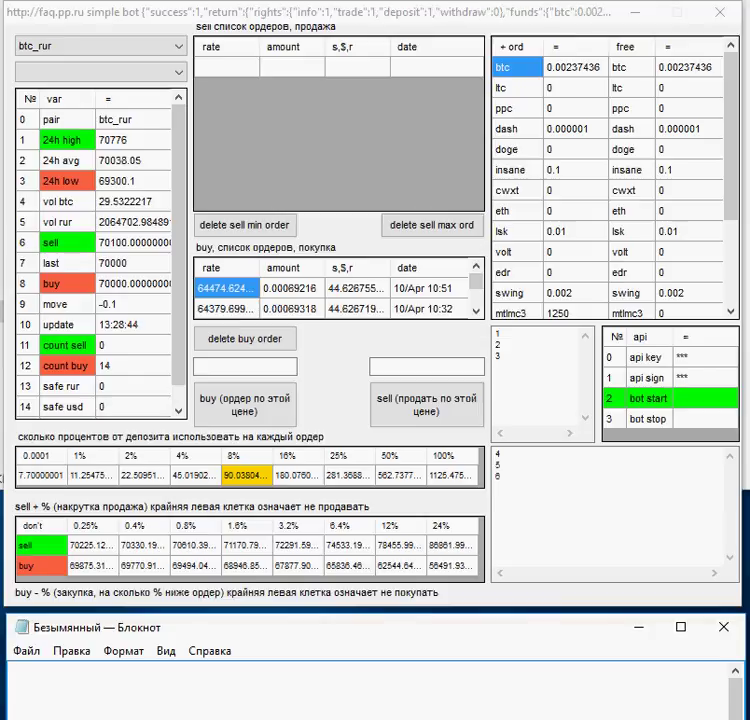
{"action": "type", "text": "кр"}
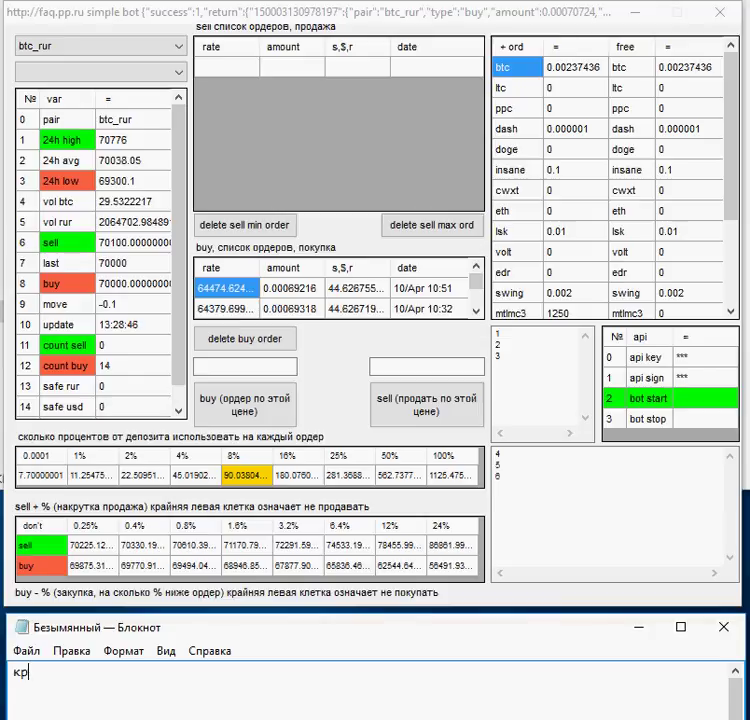
{"action": "type", "text": "айние левые "}
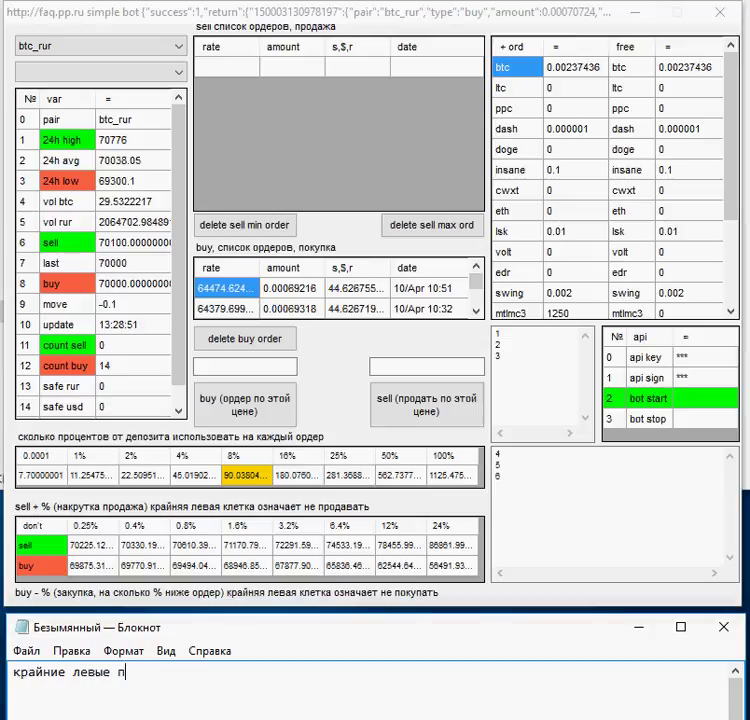
{"action": "type", "text": "пмол"}
{"action": "key", "text": "BackSpace"}
{"action": "key", "text": "BackSpace"}
{"action": "type", "text": "оложени"}
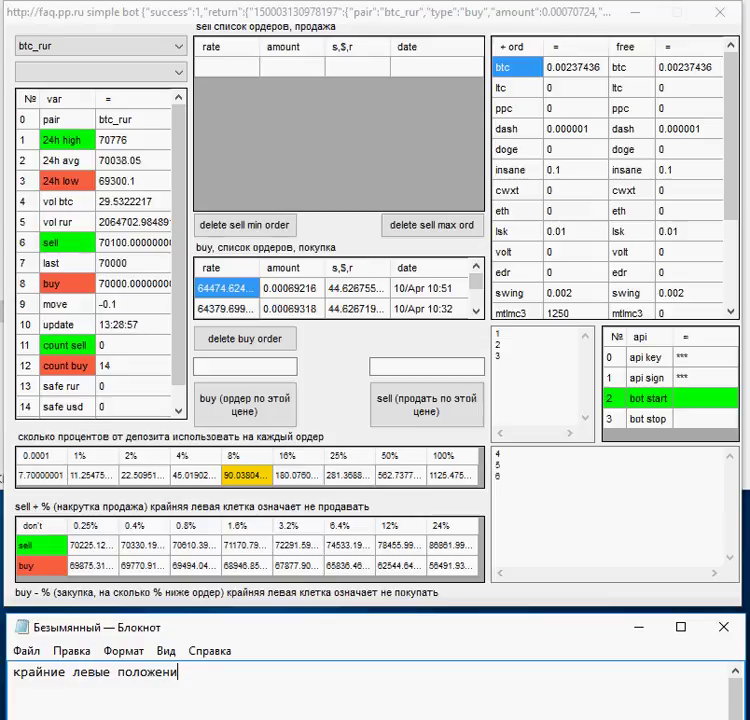
{"action": "type", "text": "я на этой п"}
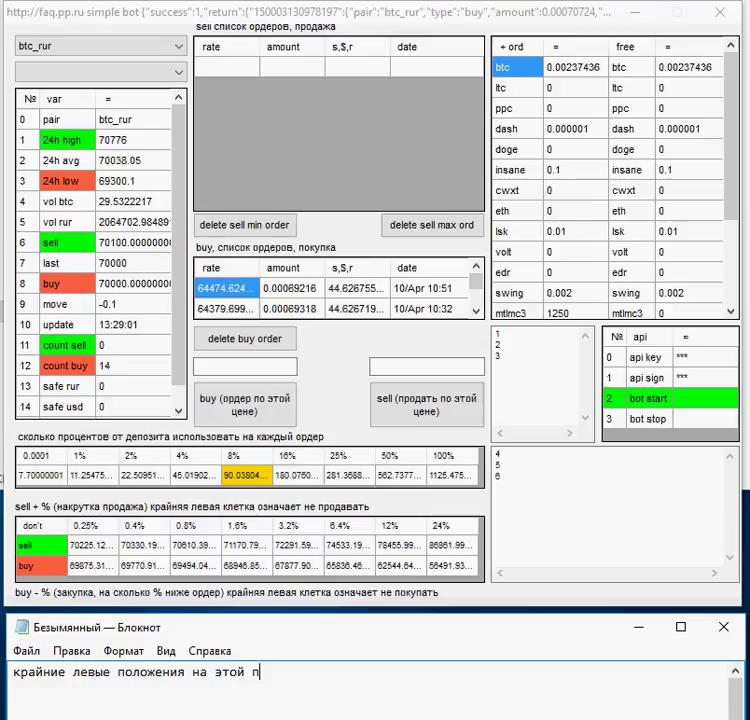
{"action": "type", "text": "анеле, он"}
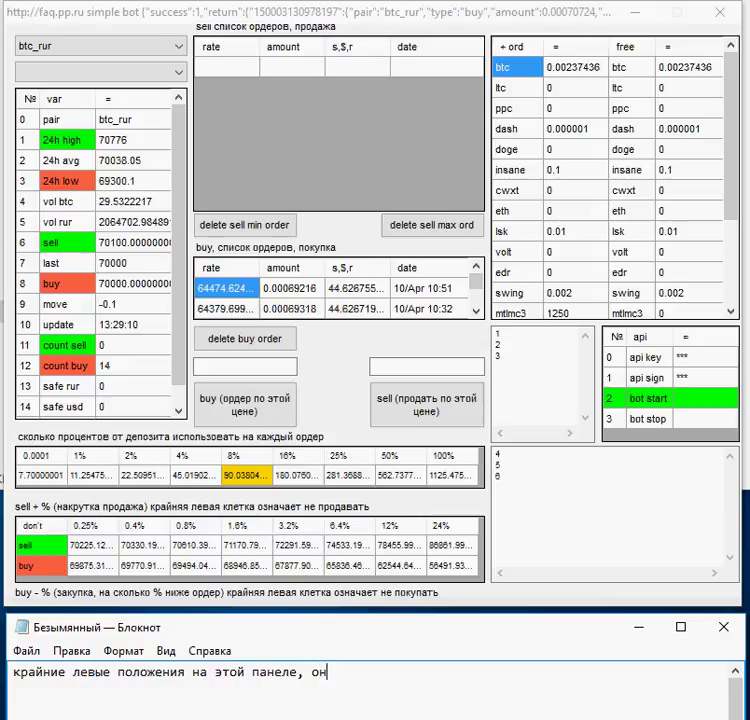
{"action": "key", "text": "BackSpace"}
{"action": "type", "text": "значают "}
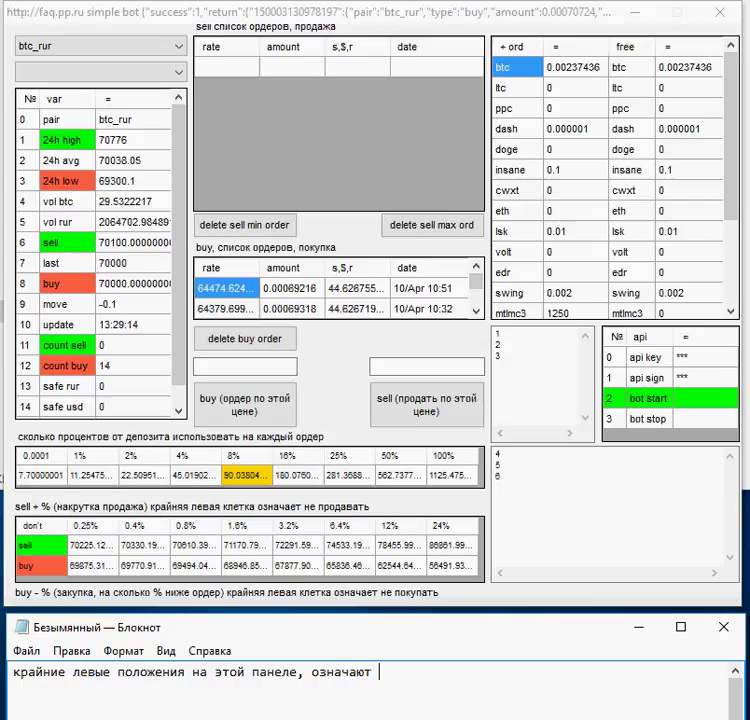
Continue the note's sentence with "не совершать каких либо действий, например".
{"action": "type", "text": "не совершат"}
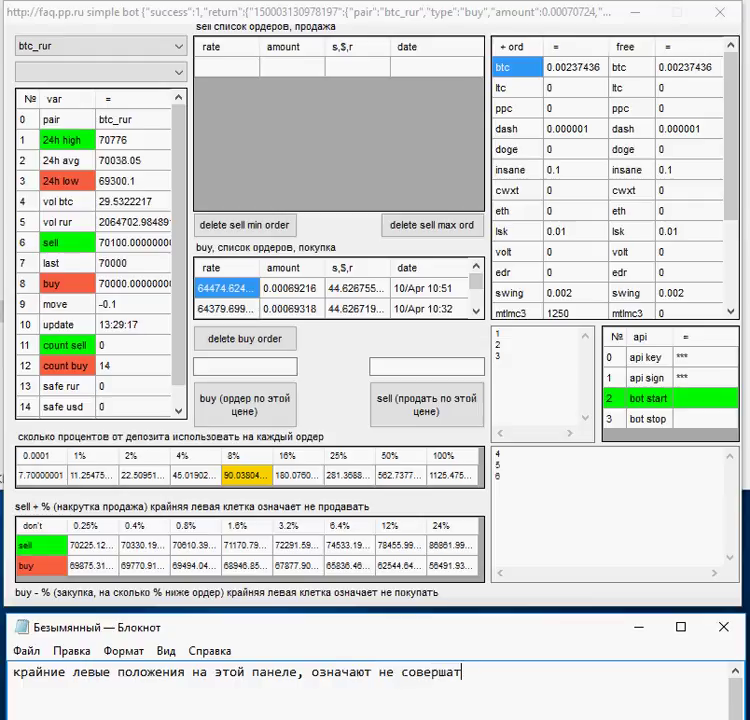
{"action": "type", "text": "ь ка"}
{"action": "type", "text": "ких лбо"}
{"action": "key", "text": "BackSpace"}
{"action": "key", "text": "BackSpace"}
{"action": "type", "text": "иб"}
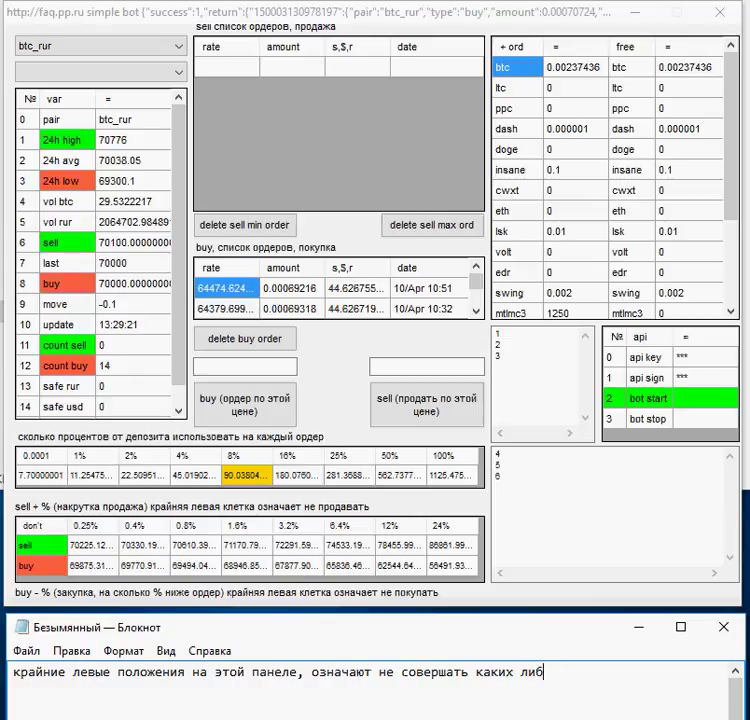
{"action": "type", "text": "о действи"}
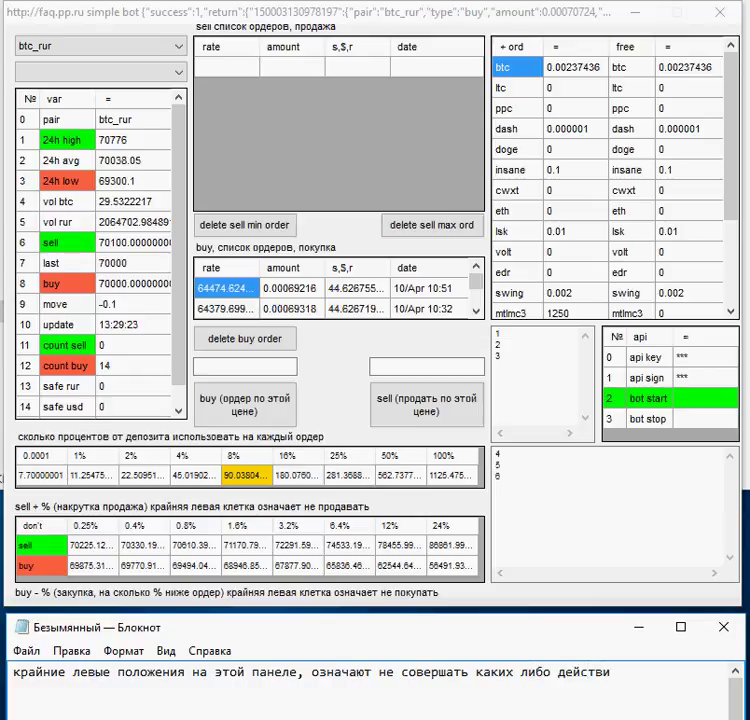
{"action": "type", "text": "й, например "}
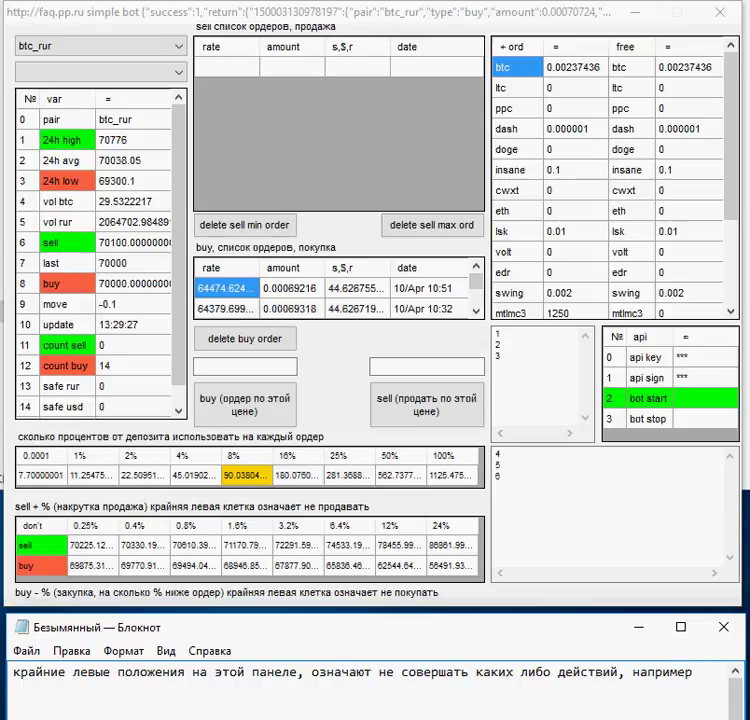
Finish the note with "покупки или продажи" and choose the "don't" cell in the bot's sell row.
{"action": "type", "text": "покупки"}
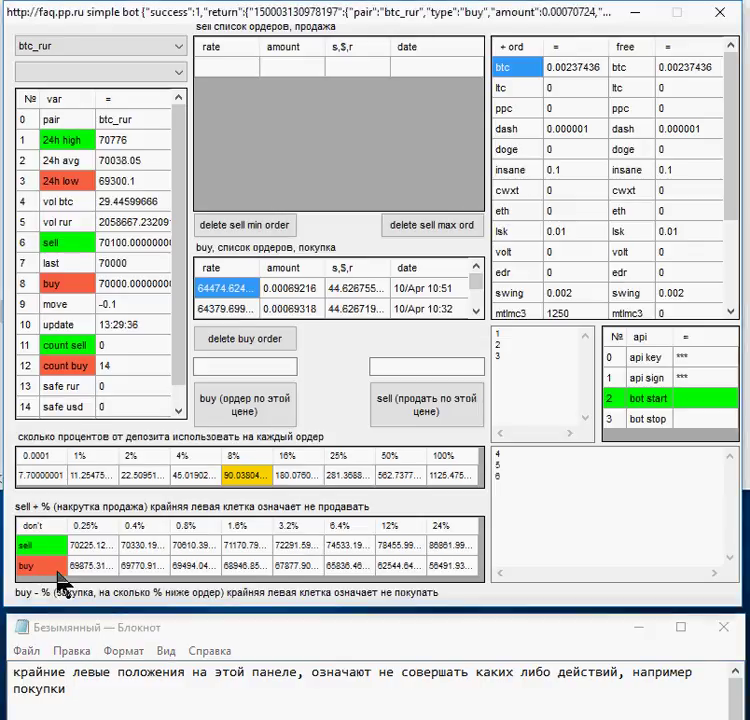
{"action": "left_click", "coordinate": [93, 680]}
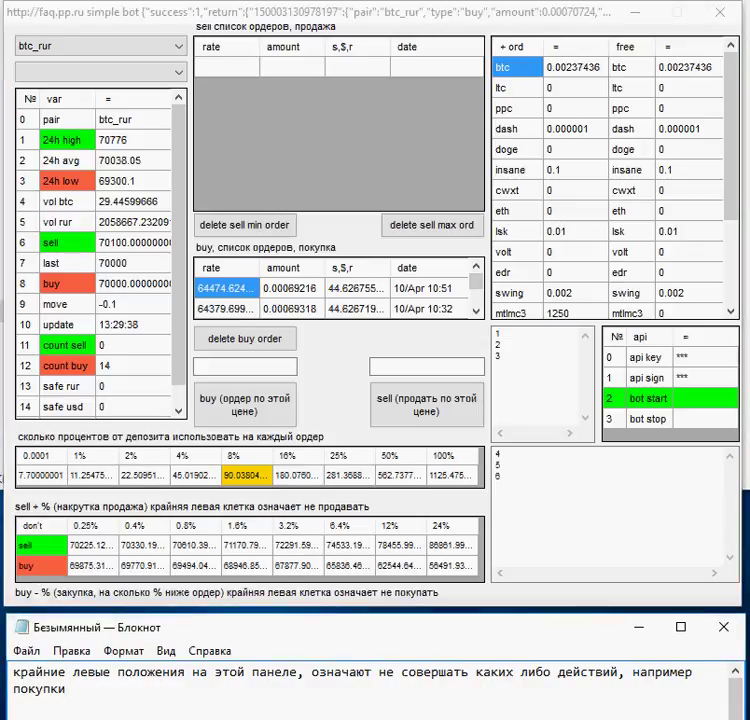
{"action": "type", "text": "или прод"}
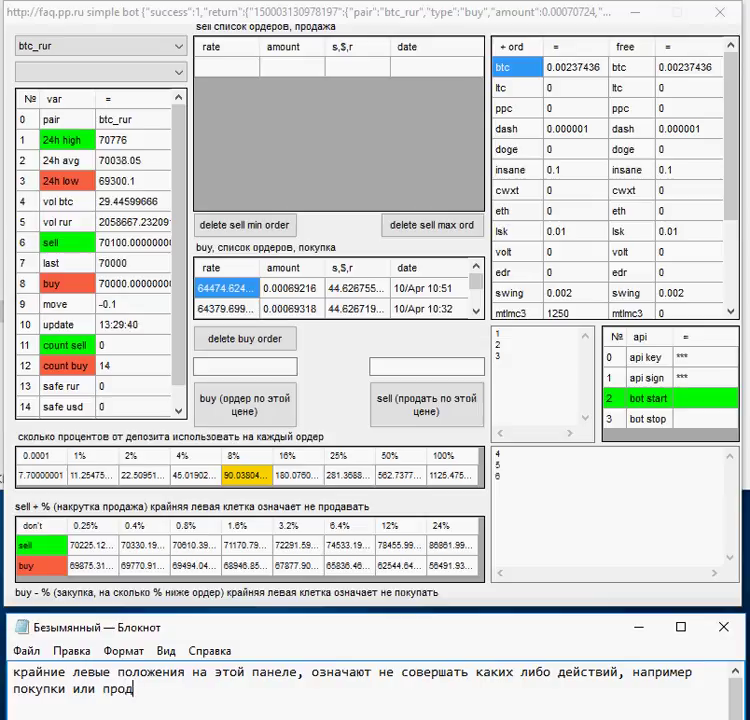
{"action": "type", "text": "ажи"}
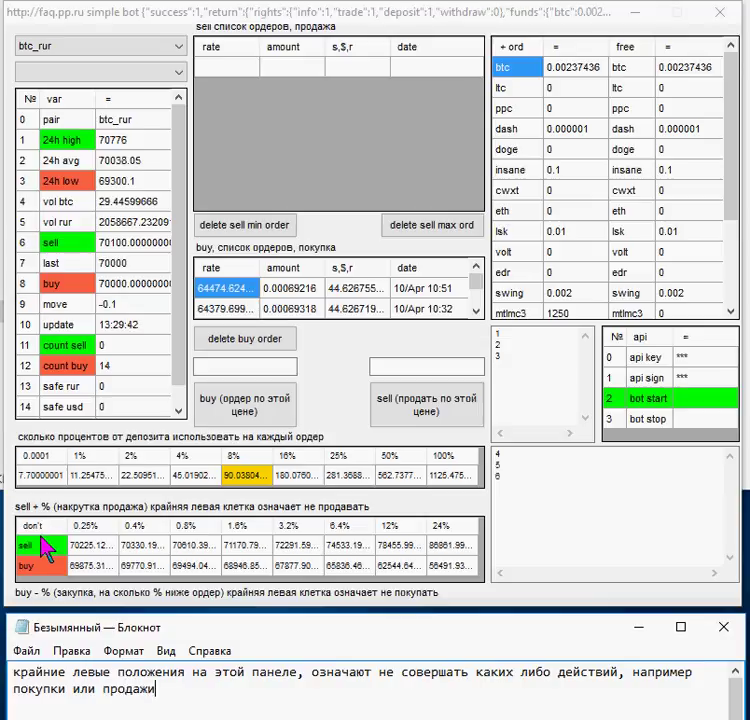
{"action": "left_click", "coordinate": [40, 550]}
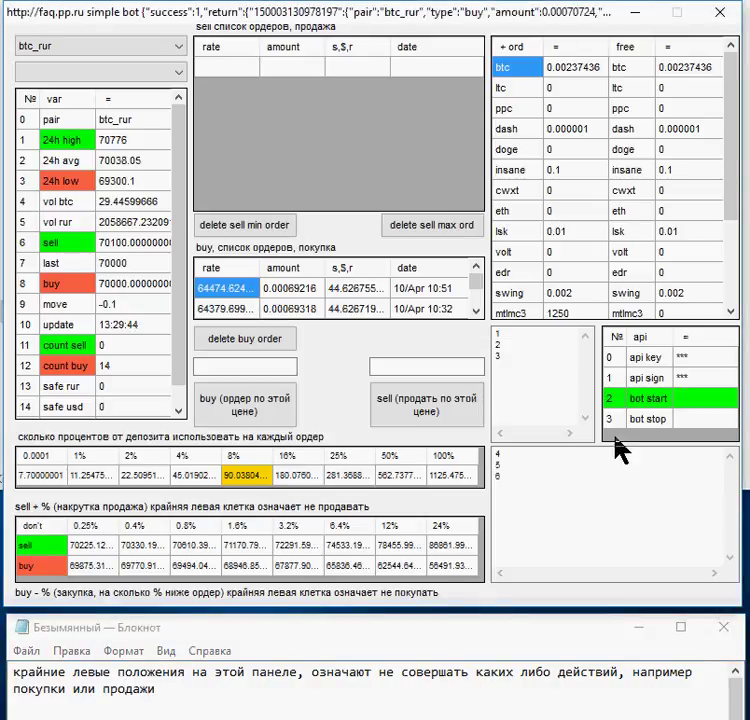
Replace the whole Notepad note with "видно что у меня есть свободные сатоши".
{"action": "left_click", "coordinate": [195, 688]}
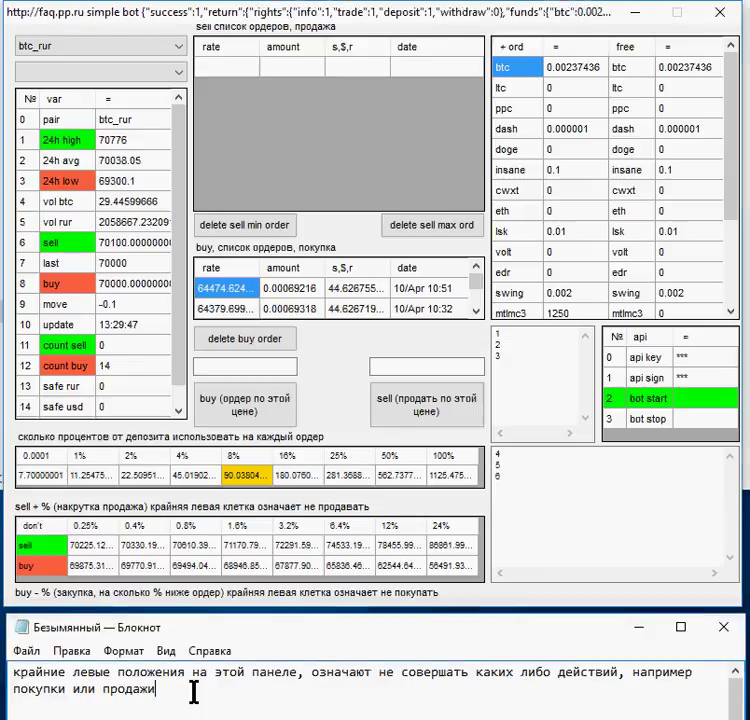
{"action": "key", "text": "ctrl+a"}
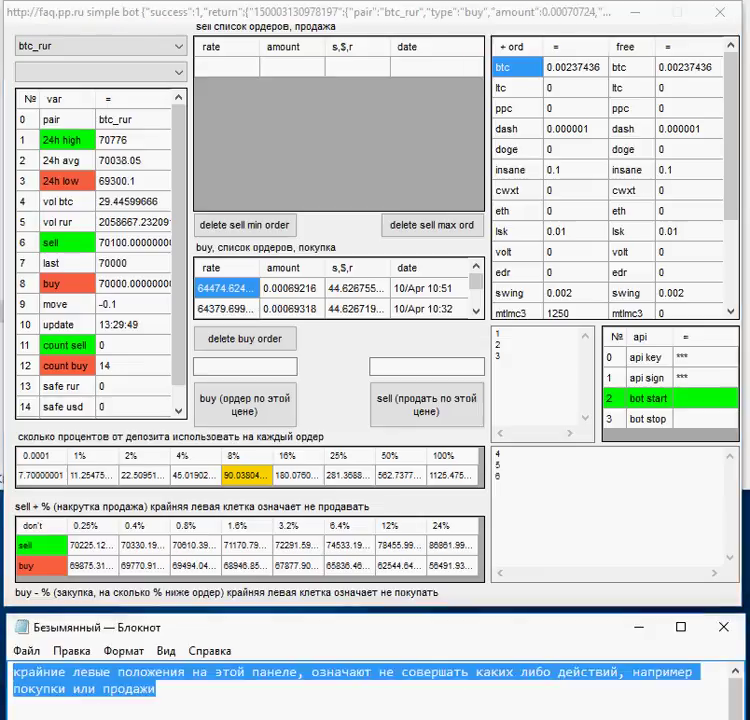
{"action": "type", "text": "видно "}
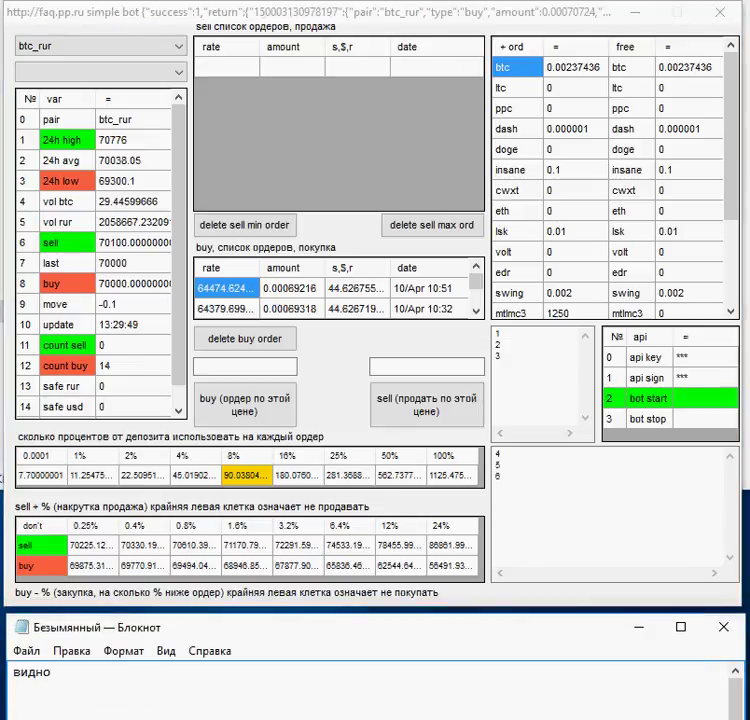
{"action": "type", "text": "что у меня"}
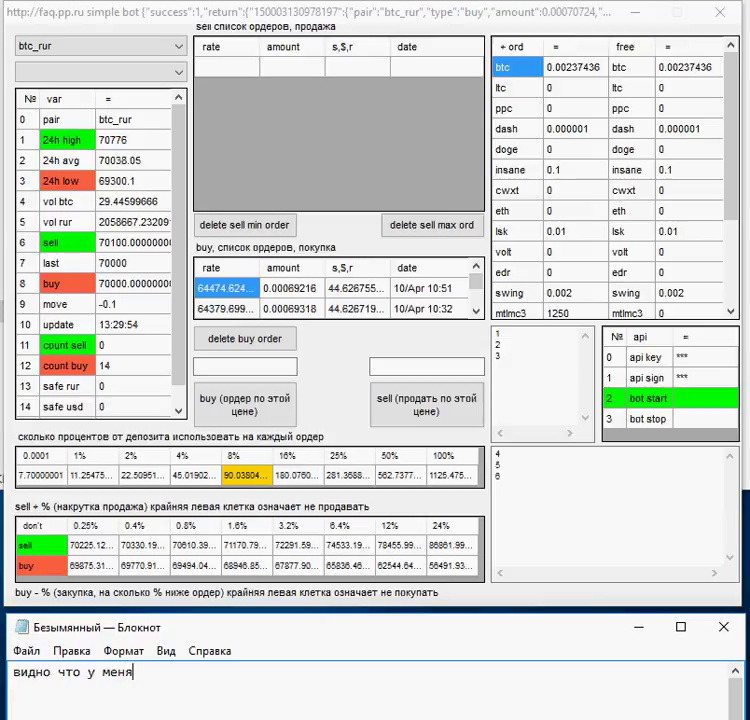
{"action": "type", "text": " есть сво"}
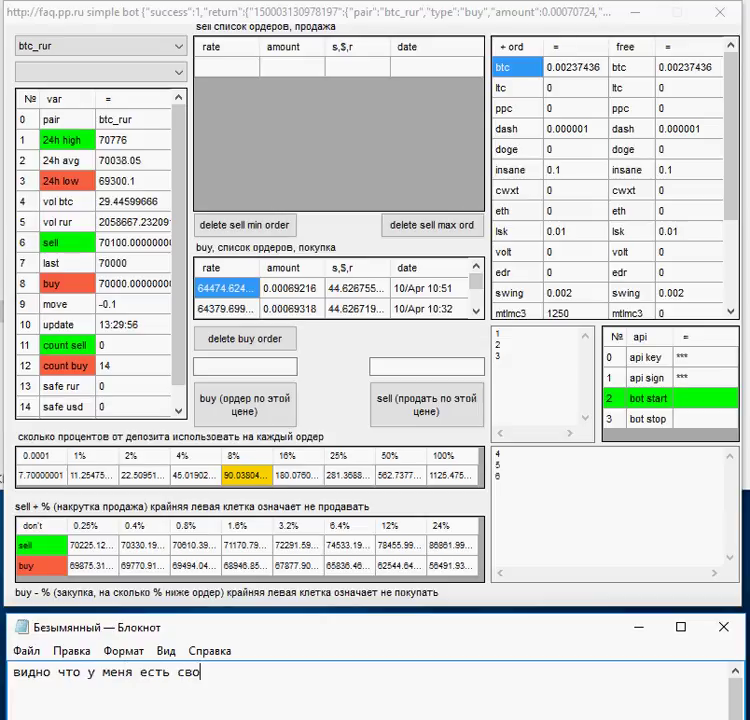
{"action": "type", "text": "бодные сатоши"}
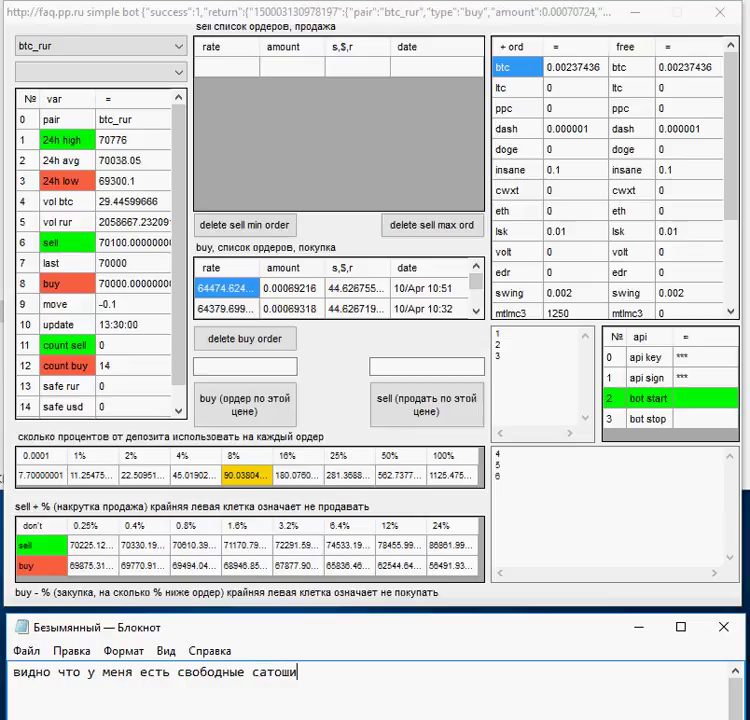
Complete the note with "и программа не выставляет их на продажу, потому что правило продажи не включено".
{"action": "type", "text": " и программ а н"}
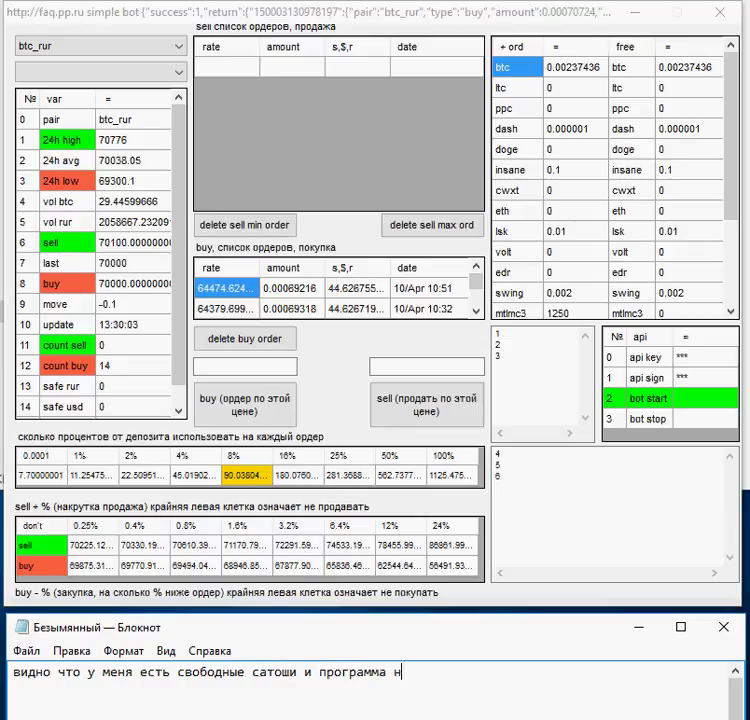
{"action": "type", "text": "е выставляет"}
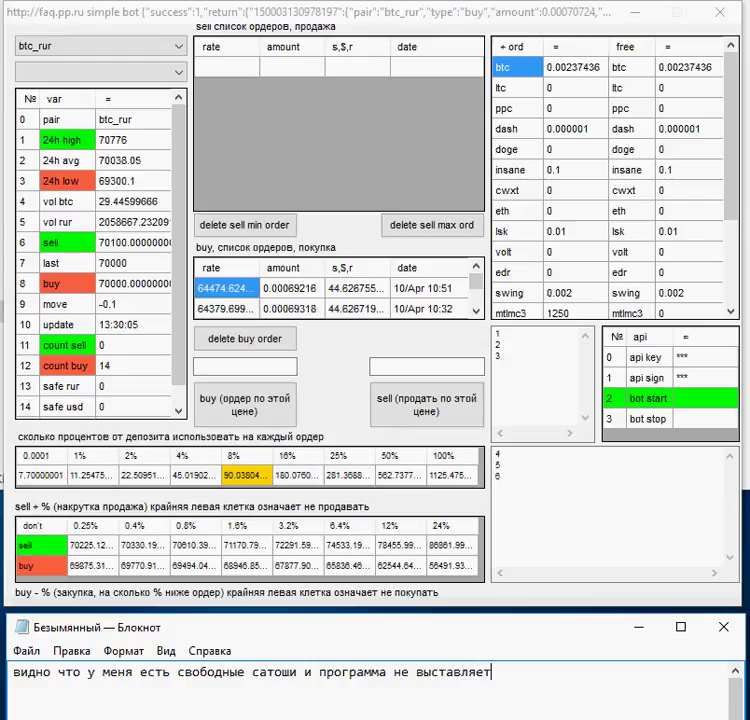
{"action": "type", "text": " их на про"}
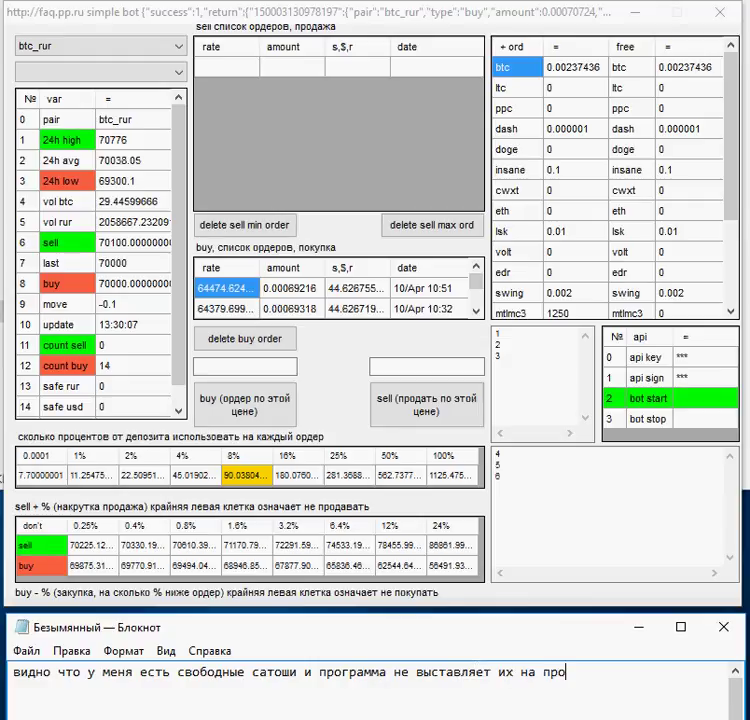
{"action": "type", "text": "дажу, по"}
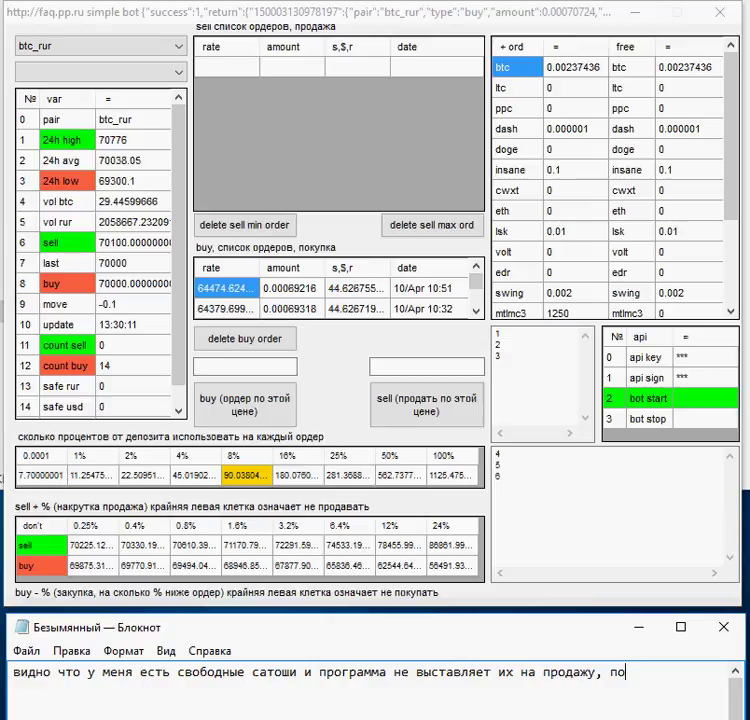
{"action": "type", "text": "тому что пр"}
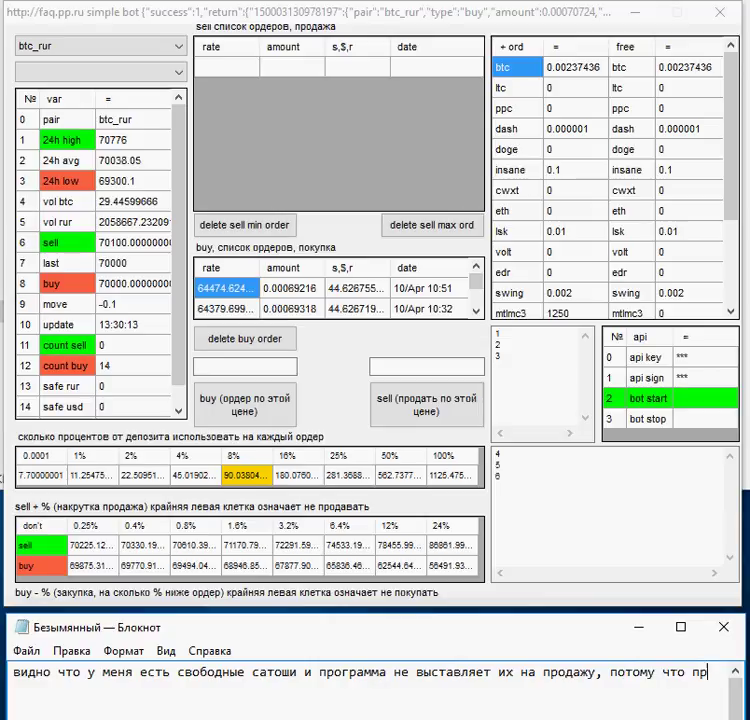
{"action": "type", "text": "авило про"}
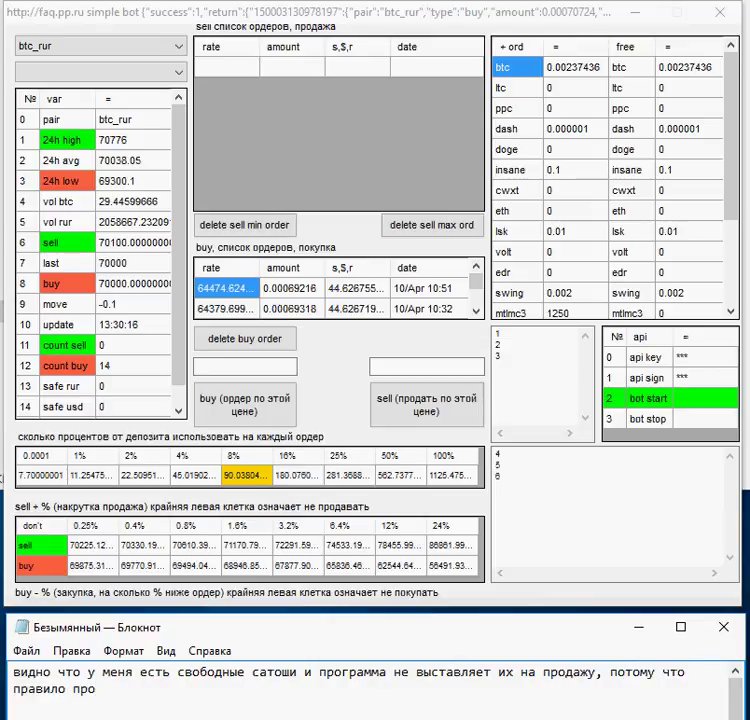
{"action": "type", "text": "дажи не вк"}
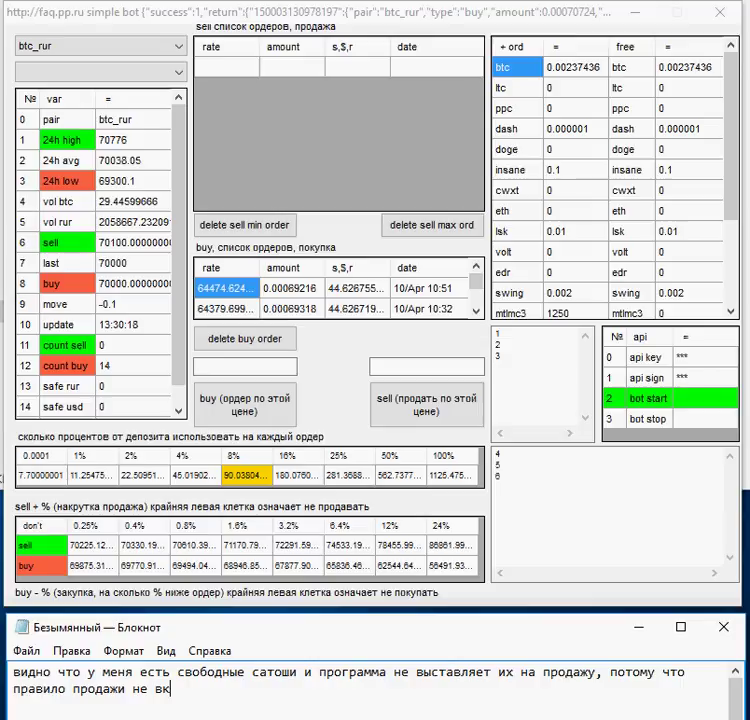
{"action": "type", "text": "лючено"}
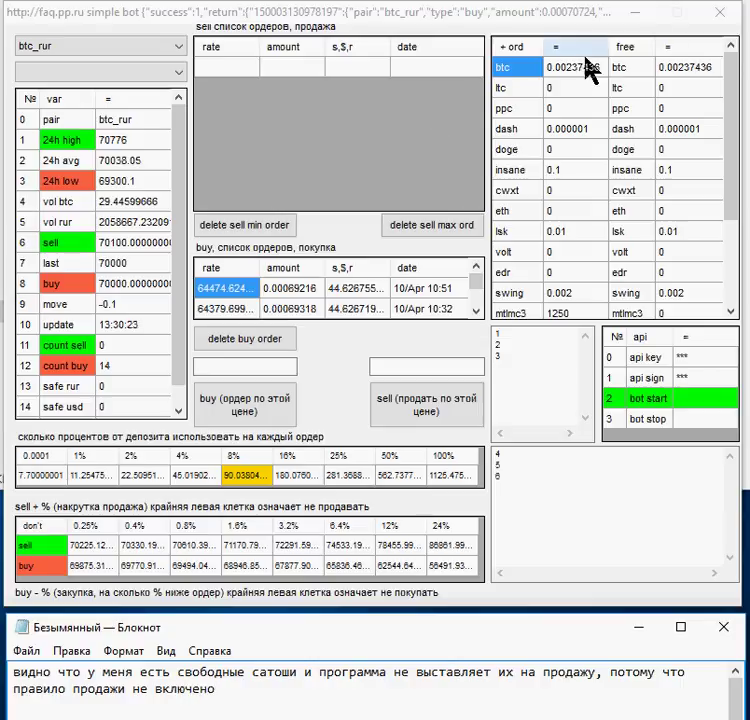
Point out the free btc balance in the bot's funds table by selecting its name and amount cells.
{"action": "left_click", "coordinate": [700, 73]}
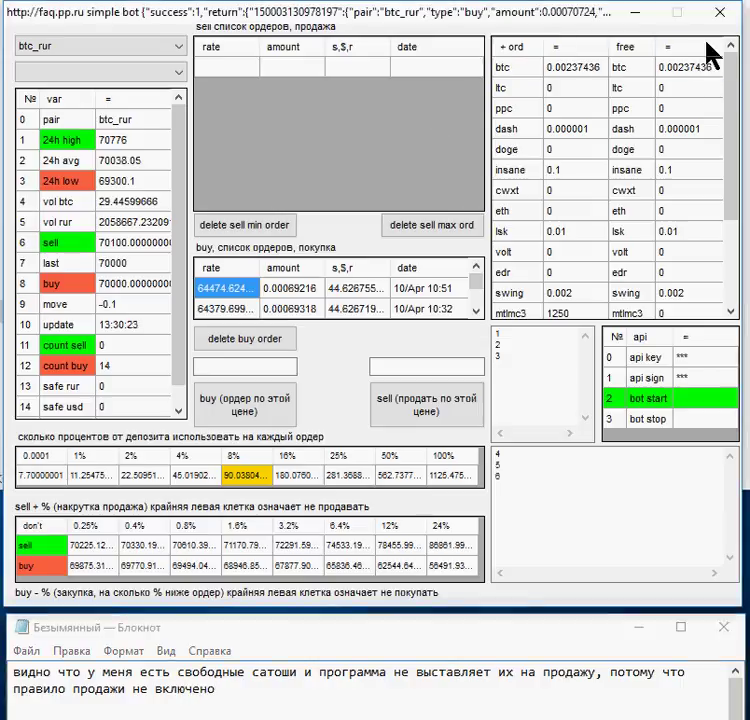
{"action": "mouse_move", "coordinate": [731, 109]}
{"action": "left_mouse_down"}
{"action": "mouse_move", "coordinate": [731, 167]}
{"action": "mouse_move", "coordinate": [731, 90]}
{"action": "left_mouse_up"}
{"action": "left_click", "coordinate": [666, 64]}
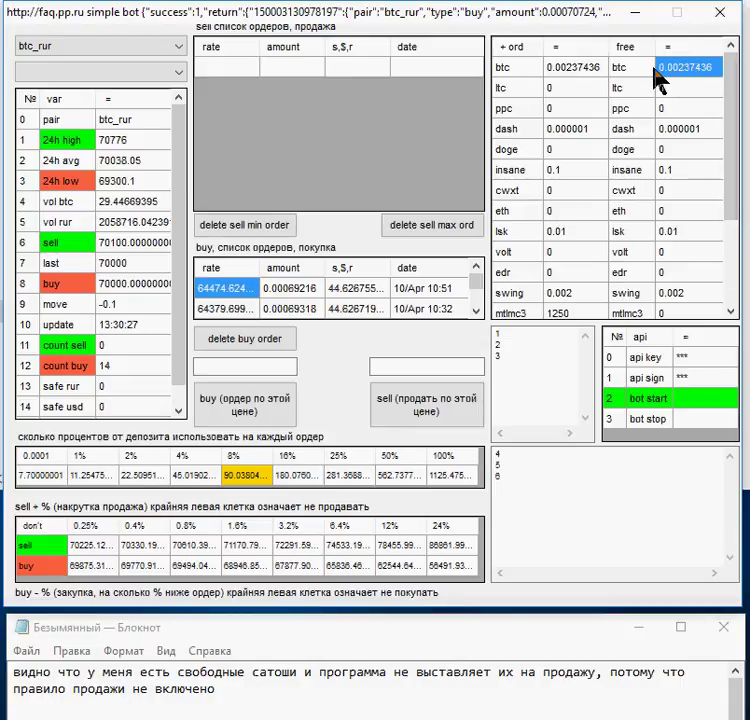
{"action": "left_click", "coordinate": [624, 68]}
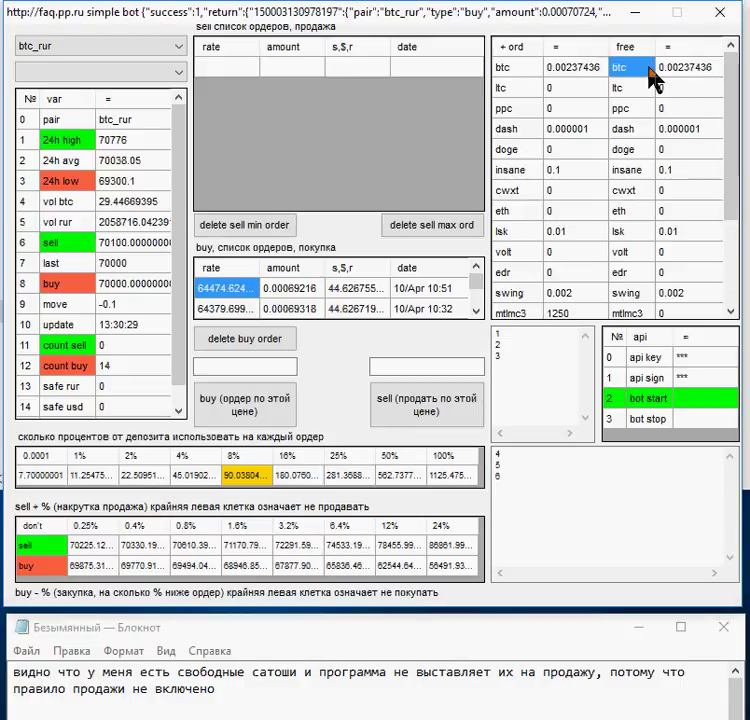
{"action": "left_click", "coordinate": [677, 70]}
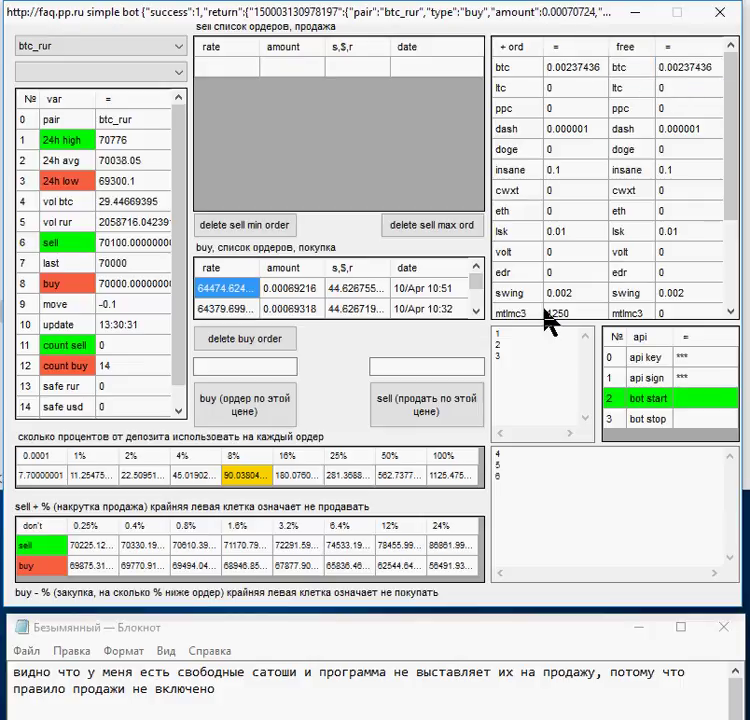
Replace the whole Notepad note with "допустим я имеющиеся сатоши хочу продать".
{"action": "left_click", "coordinate": [266, 703]}
{"action": "key", "text": "ctrl+a"}
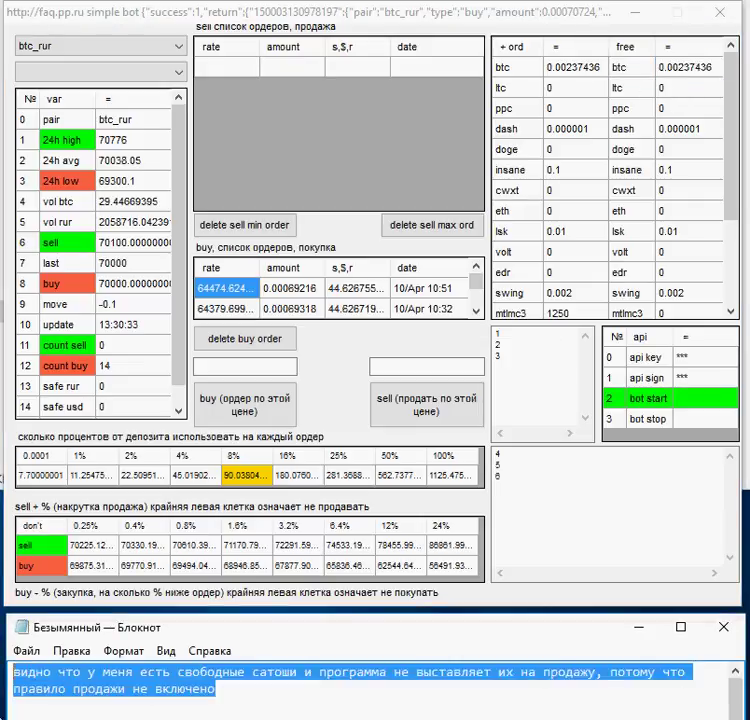
{"action": "key", "text": "BackSpace"}
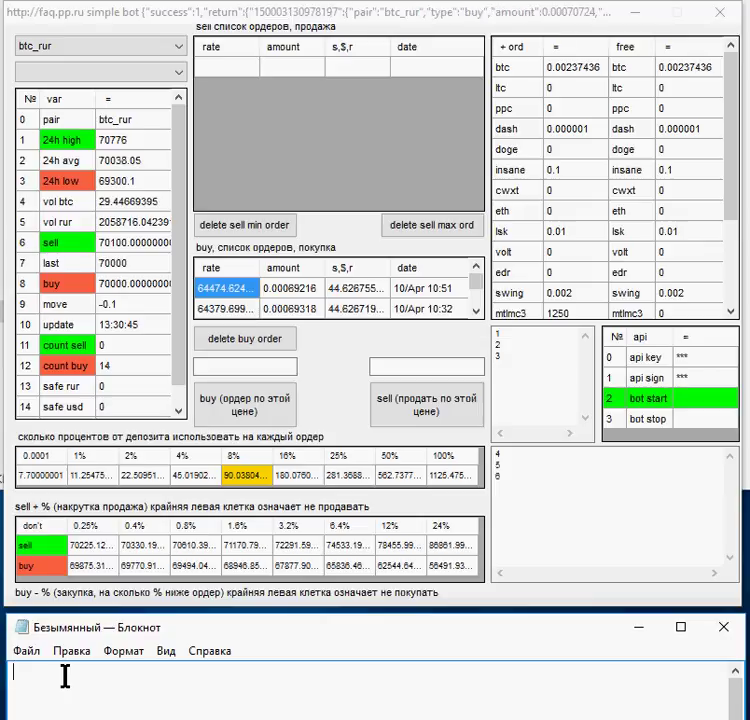
{"action": "type", "text": "лр"}
{"action": "key", "text": "BackSpace"}
{"action": "key", "text": "BackSpace"}
{"action": "type", "text": "допустим "}
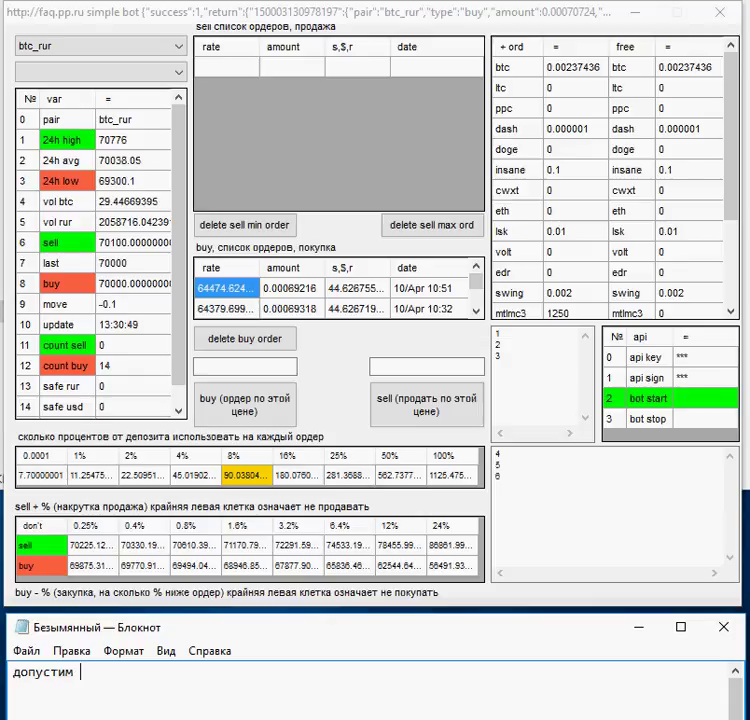
{"action": "type", "text": "я име"}
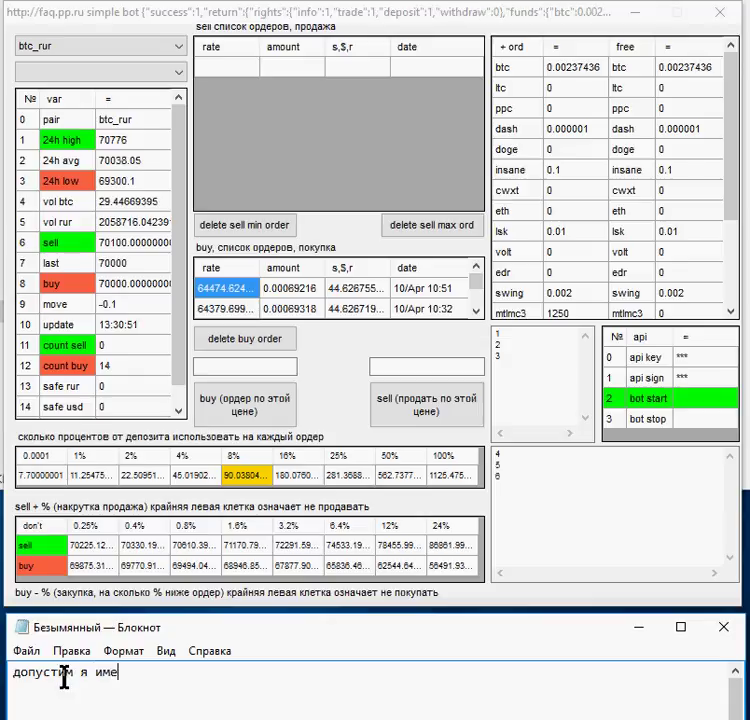
{"action": "type", "text": "ющиеся"}
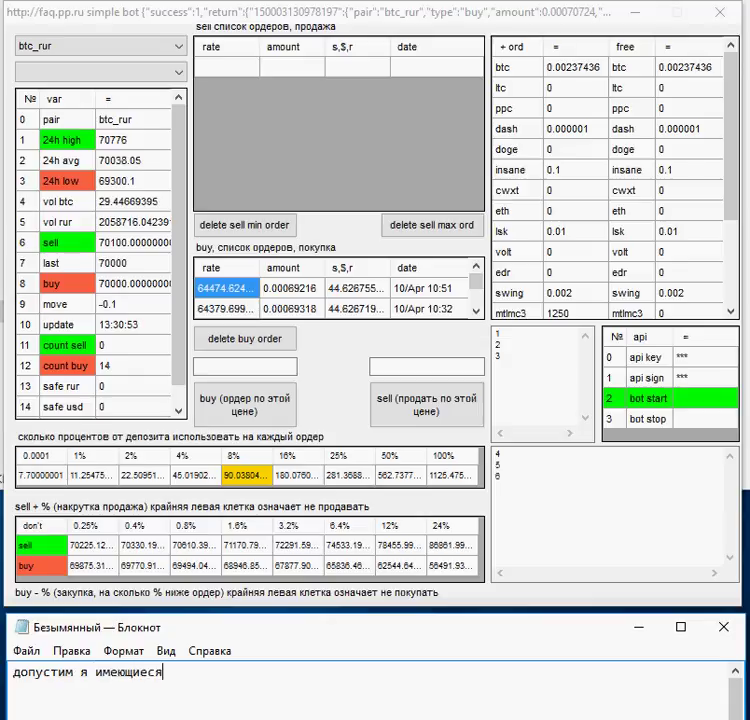
{"action": "type", "text": " сатоши хо"}
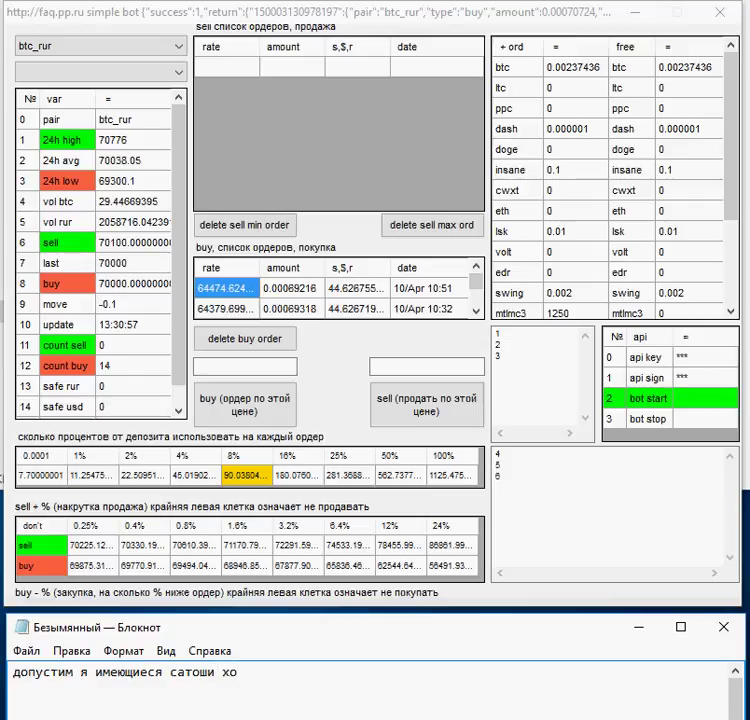
{"action": "type", "text": "чу продат"}
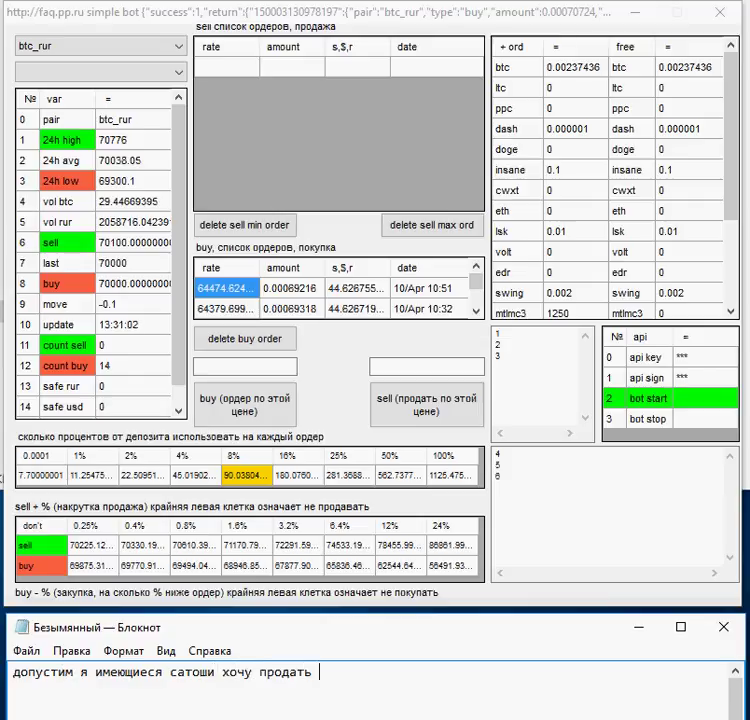
{"action": "type", "text": "ь "}
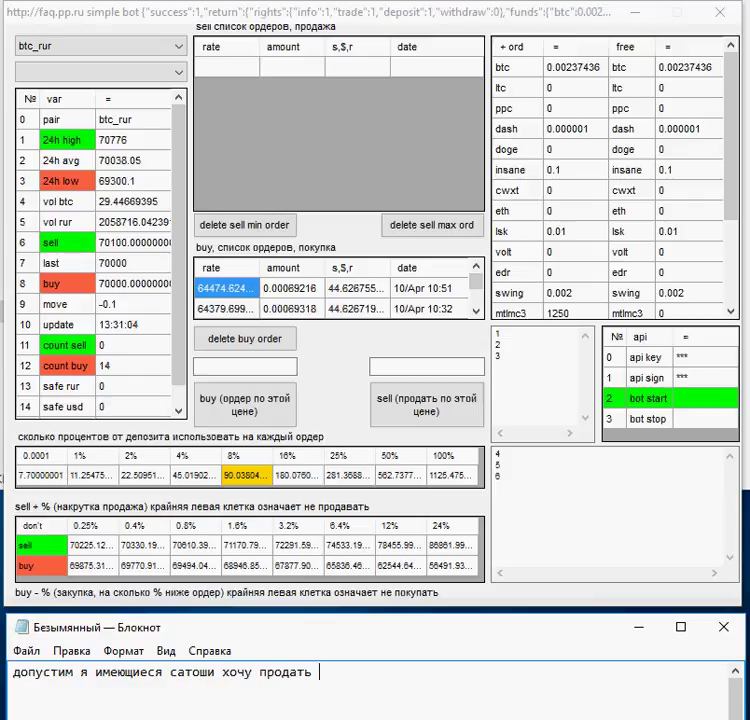
Complete the note's question with "по цене 73тр, что надо сделать?".
{"action": "type", "text": "за"}
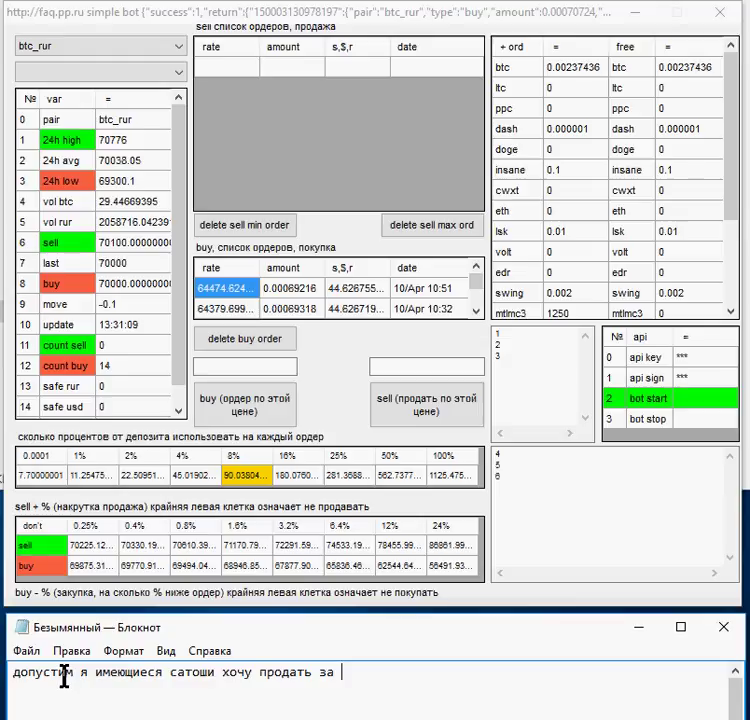
{"action": "type", "text": "ц"}
{"action": "key", "text": "BackSpace"}
{"action": "key", "text": "BackSpace"}
{"action": "key", "text": "BackSpace"}
{"action": "key", "text": "BackSpace"}
{"action": "type", "text": "по цене"}
{"action": "type", "text": "7"}
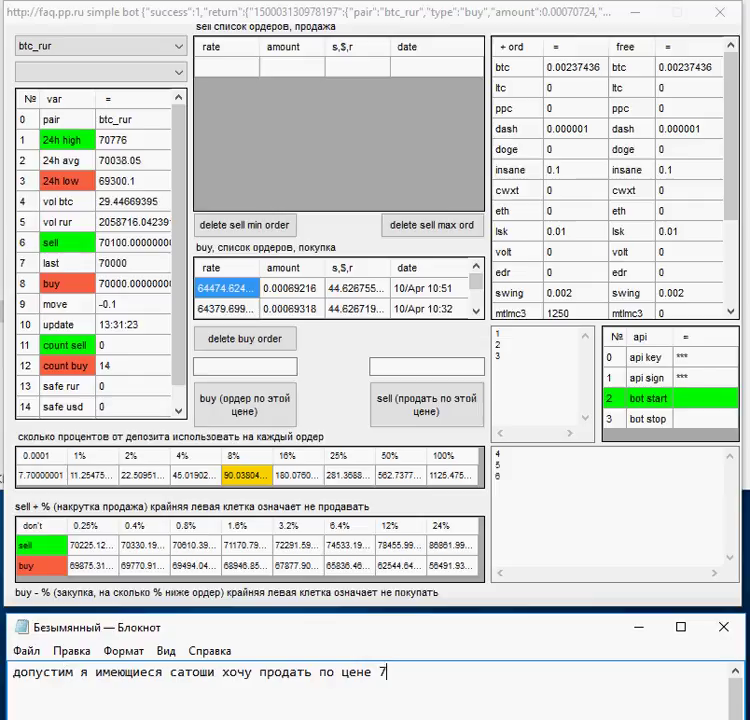
{"action": "type", "text": "3тр"}
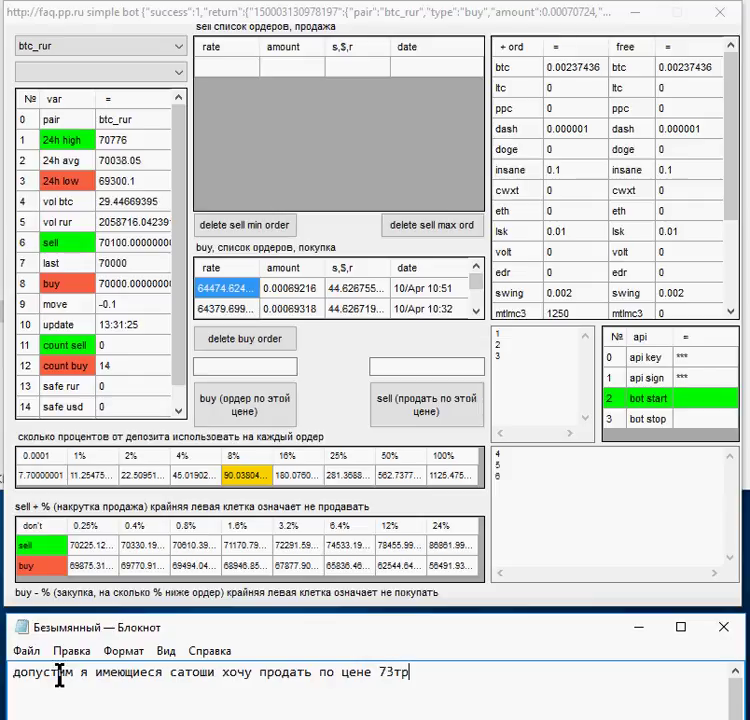
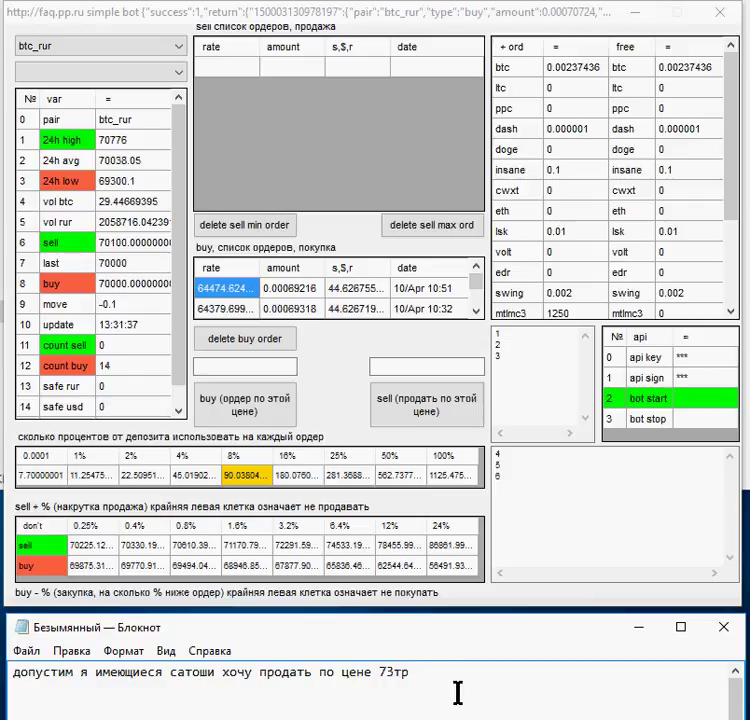
{"action": "type", "text": ", что над"}
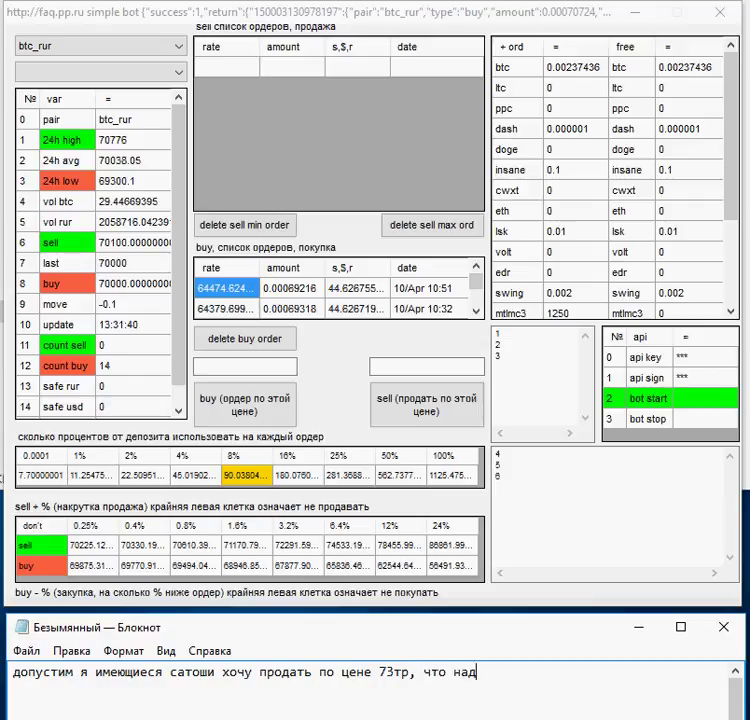
{"action": "type", "text": "о сделать"}
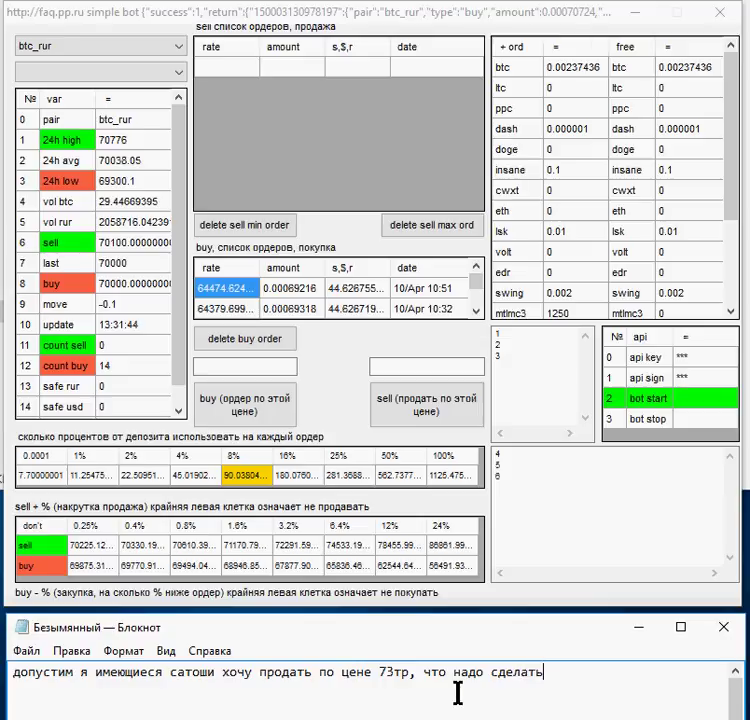
{"action": "type", "text": "?"}
Replace the whole Notepad note with "Вбить значение 73000 в текст бокс".
{"action": "key", "text": "ctrl+a"}
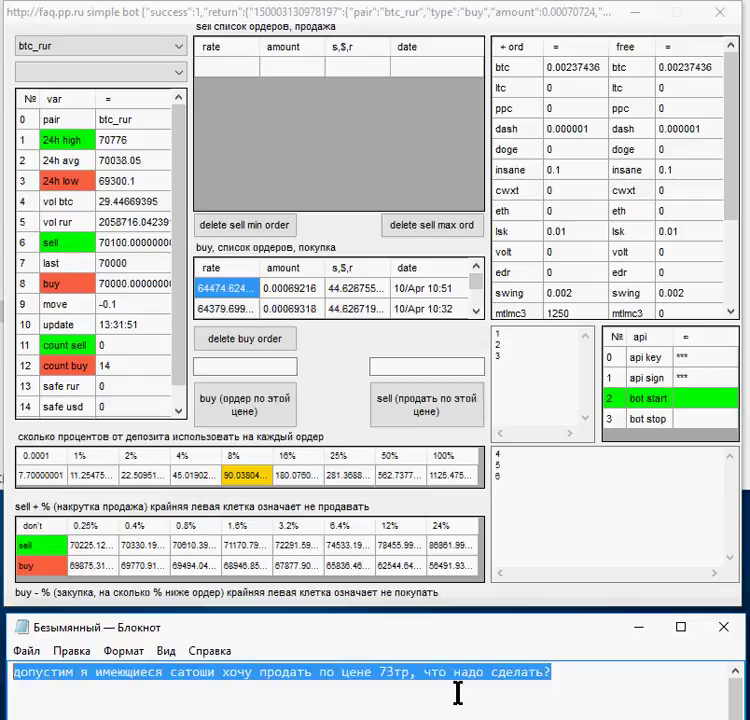
{"action": "key", "text": "ctrl+x"}
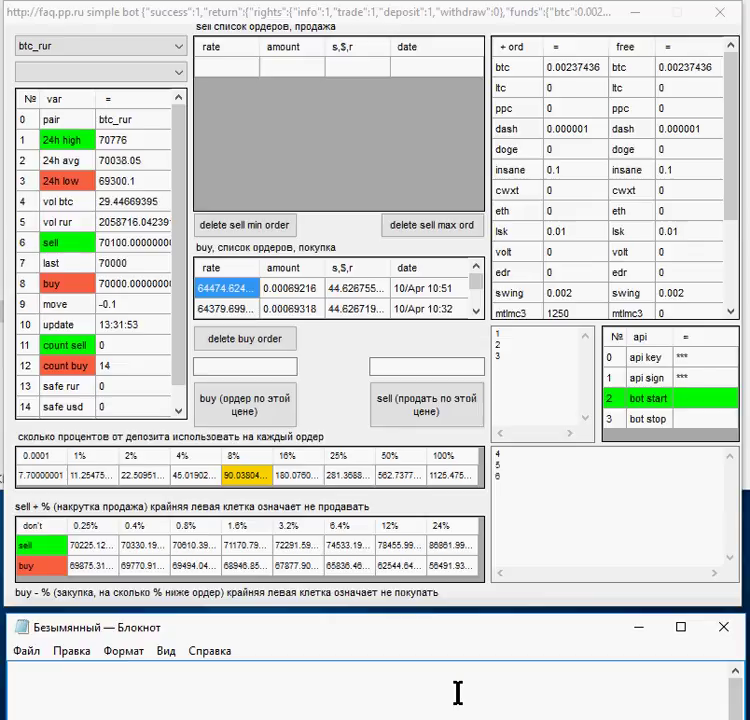
{"action": "type", "text": "В"}
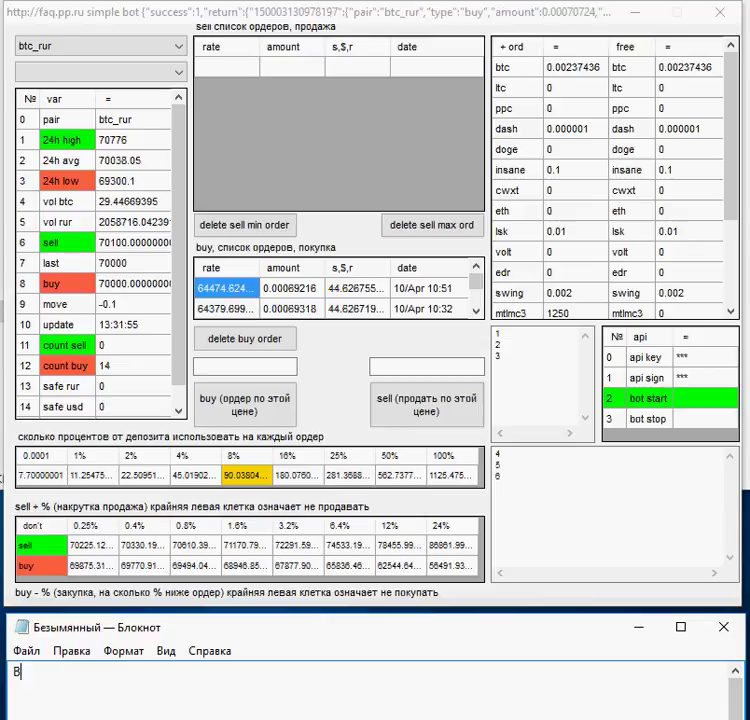
{"action": "type", "text": "бить "}
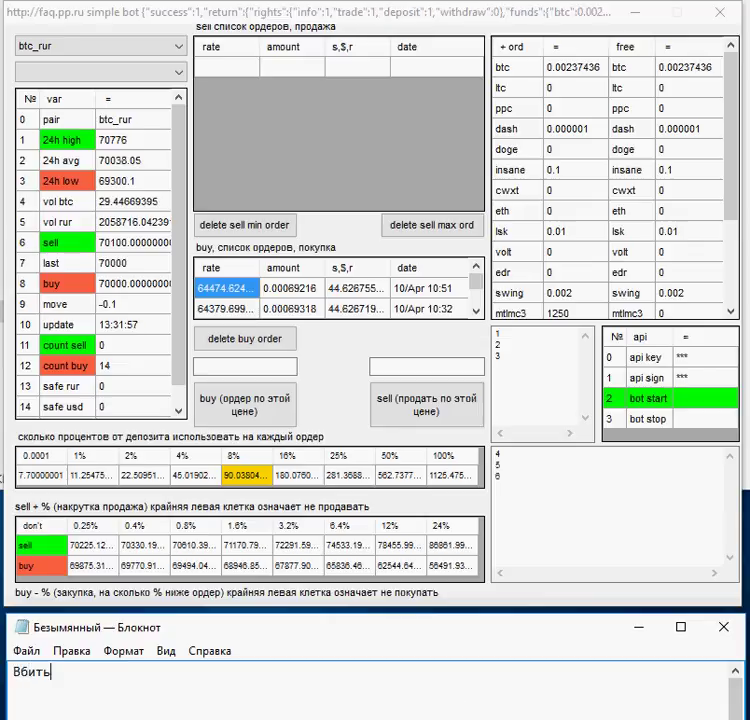
{"action": "type", "text": "з"}
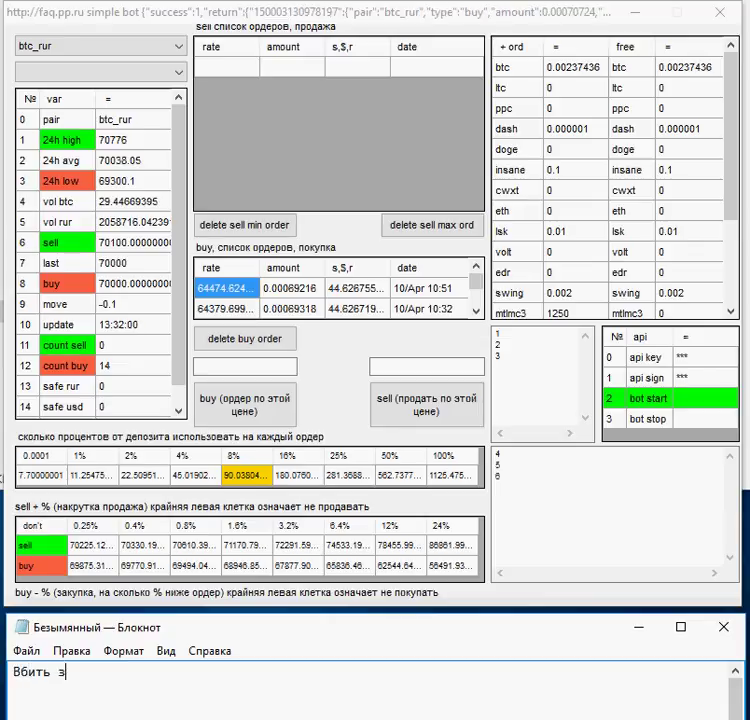
{"action": "type", "text": "начение 73"}
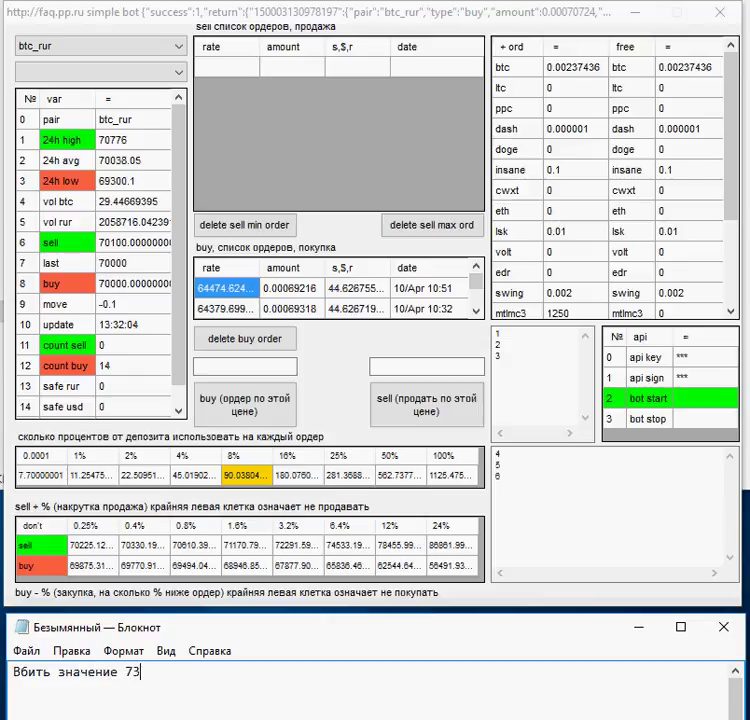
{"action": "type", "text": "000 в текс"}
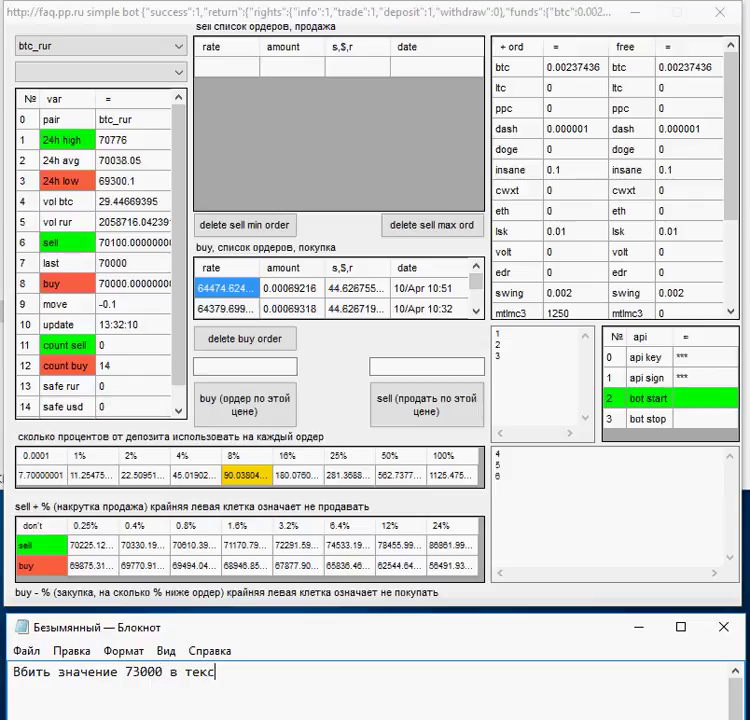
{"action": "type", "text": "т 6окс"}
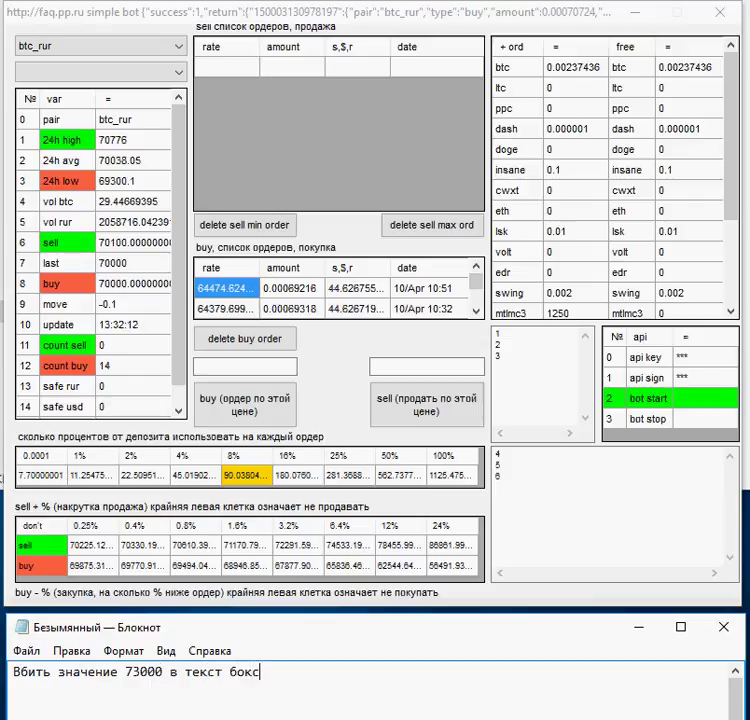
Set the bot's manual sell price to 73000.
{"action": "left_click", "coordinate": [426, 366]}
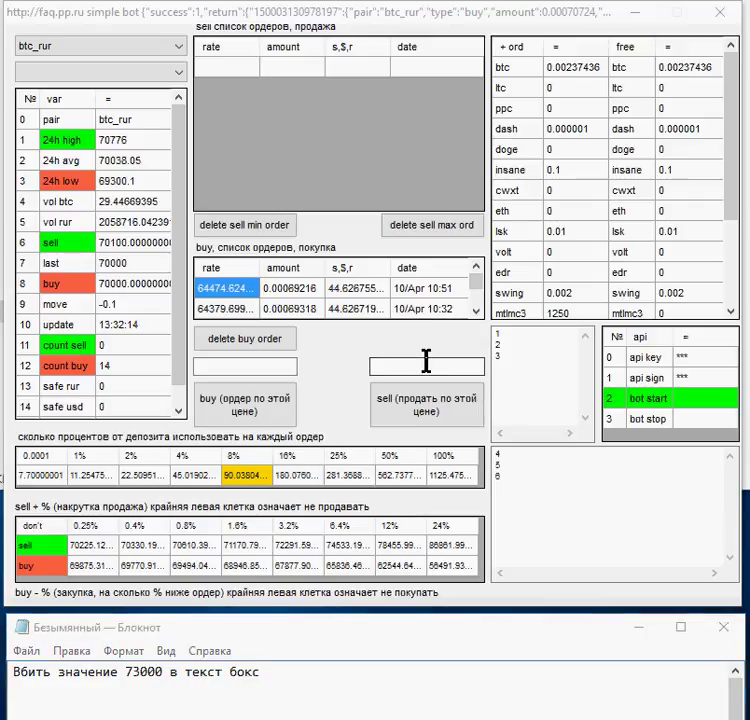
{"action": "left_click", "coordinate": [424, 365]}
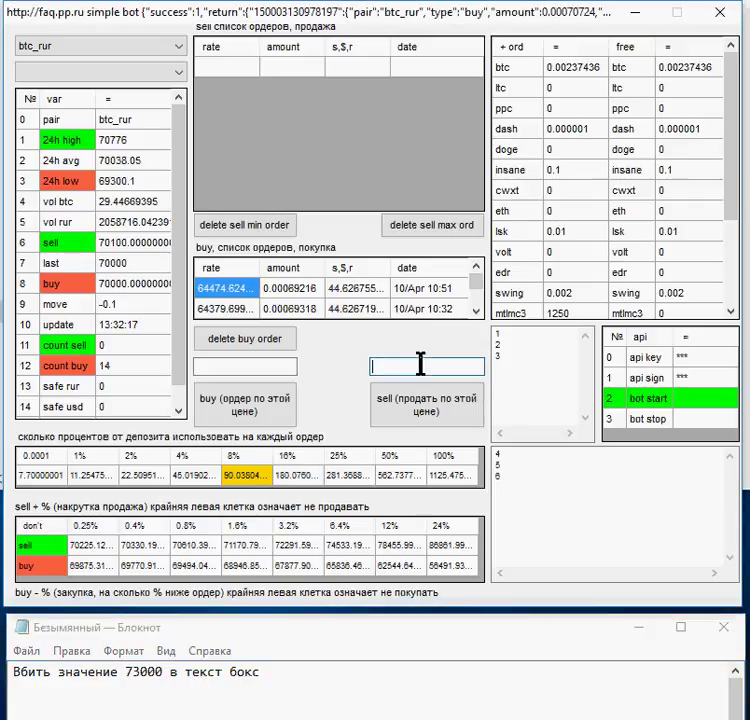
{"action": "type", "text": "73000"}
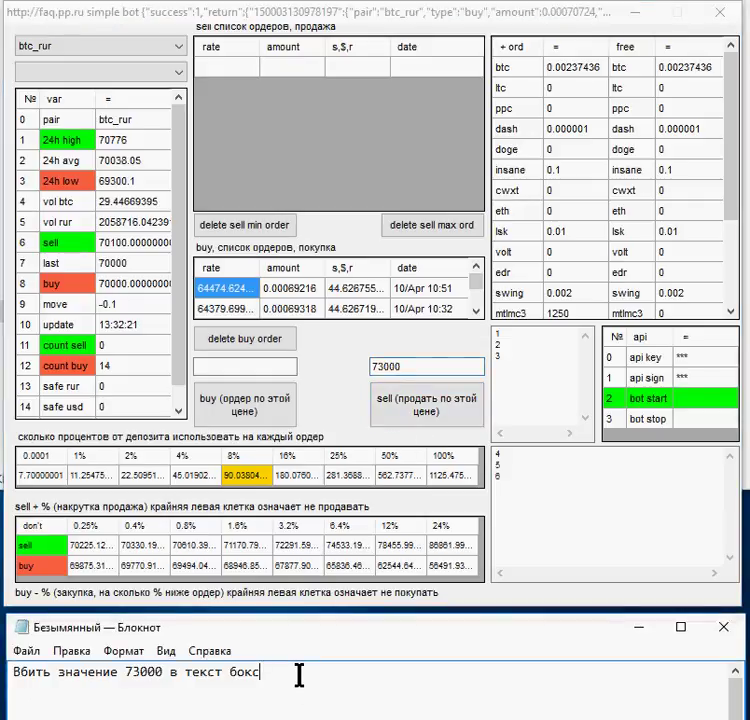
Extend the note with "и нажать на кнопку продать по этой цене" and place the bot's sell order at the entered price.
{"action": "type", "text": " в текст бокс и на"}
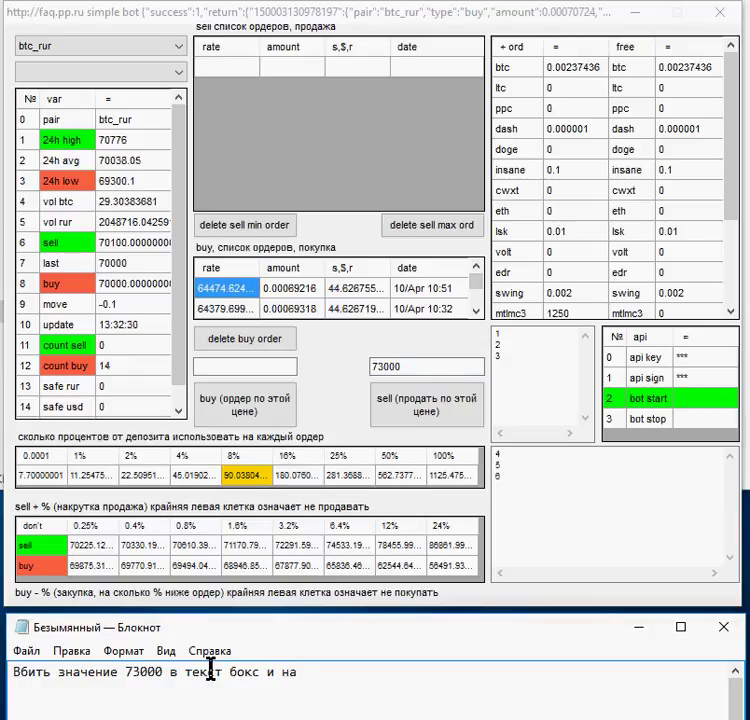
{"action": "type", "text": "жать на кнопку"}
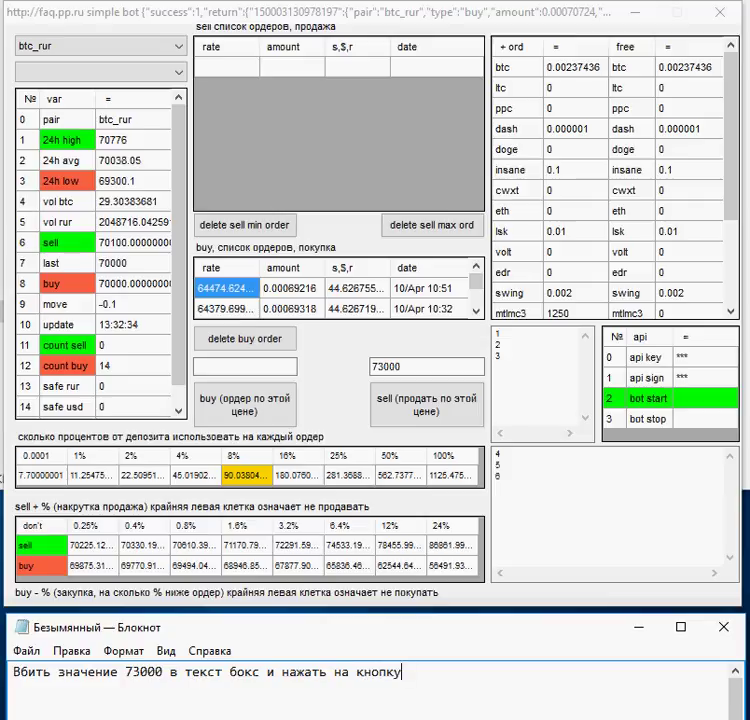
{"action": "type", "text": " продать "}
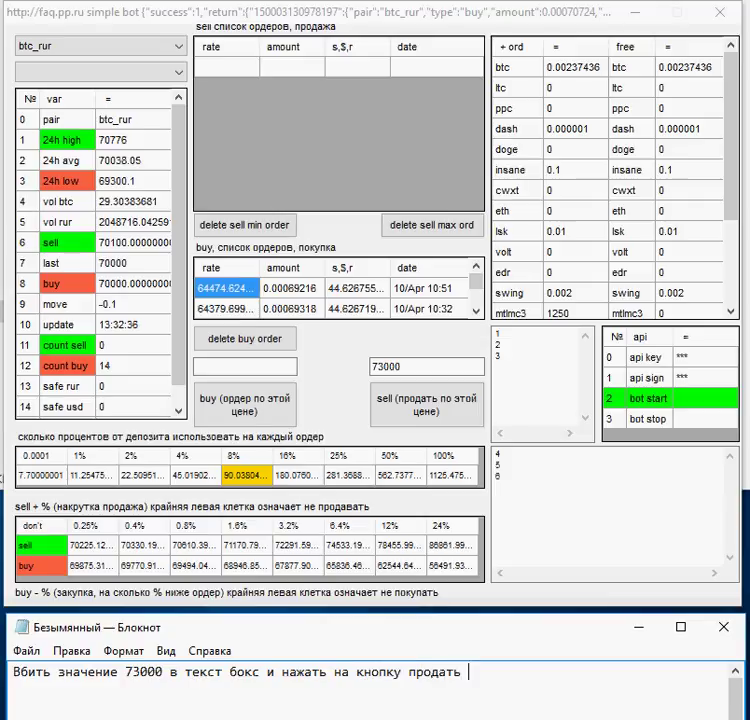
{"action": "type", "text": "по этой цене"}
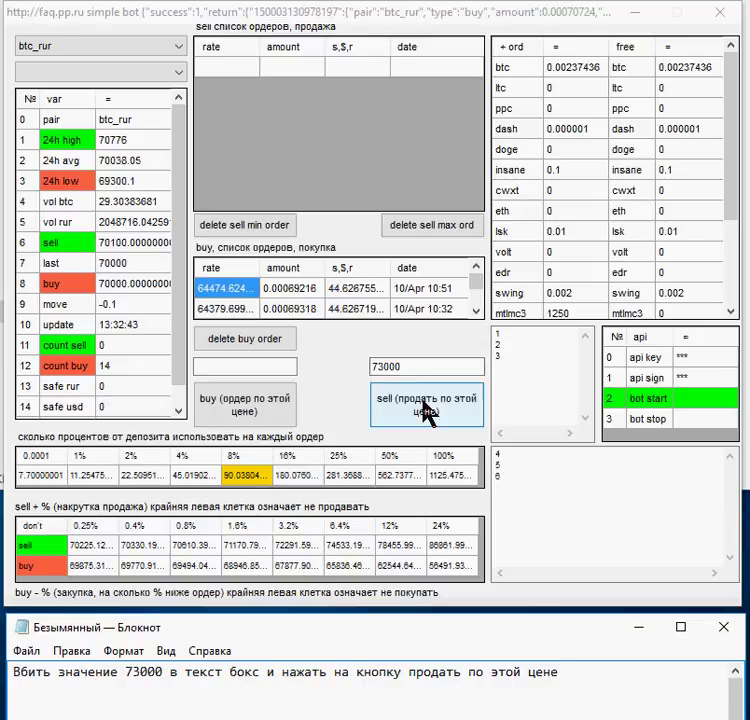
{"action": "left_click", "coordinate": [406, 398]}
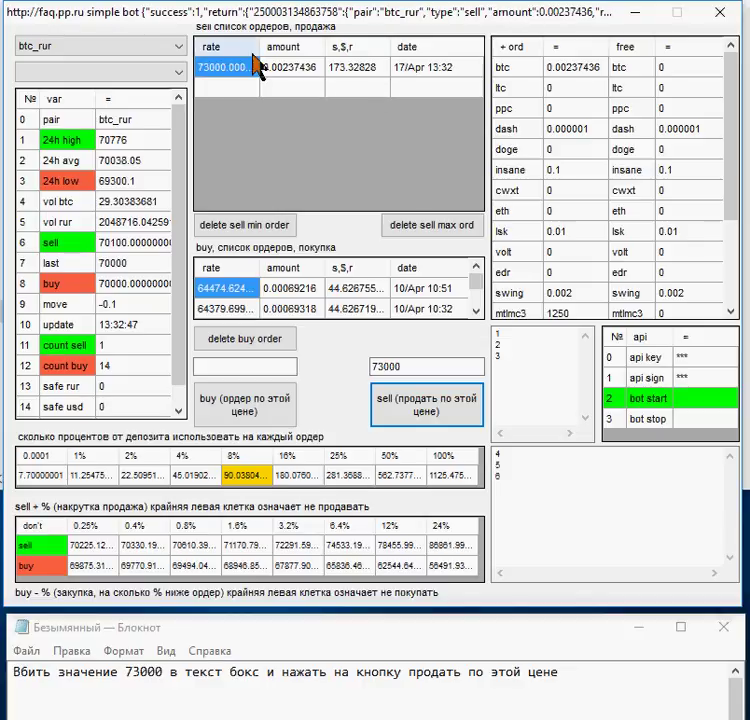
Replace the note with "появился ордер на продажу..." and point out the new sell order by selecting its amount cell.
{"action": "left_click", "coordinate": [612, 677]}
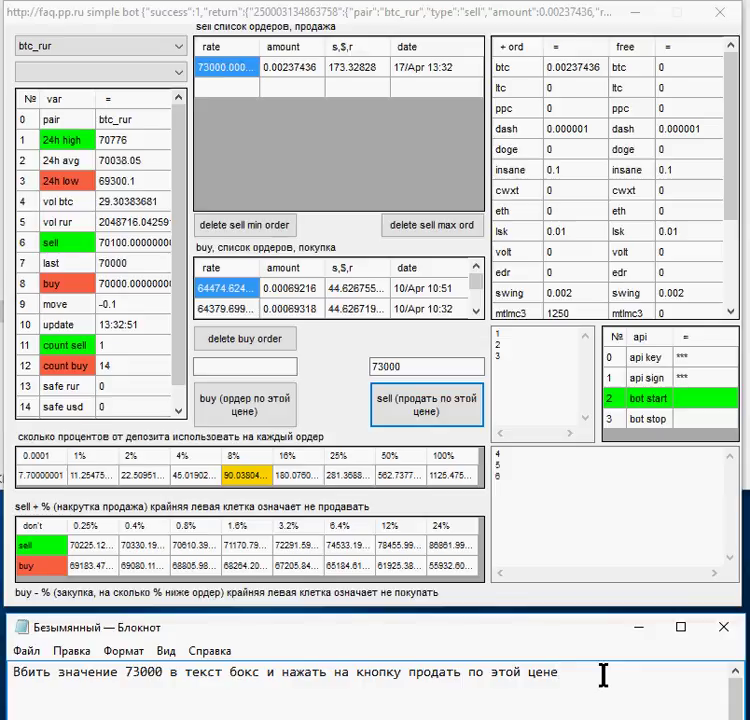
{"action": "key", "text": "ctrl+a"}
{"action": "key", "text": "BackSpace"}
{"action": "type", "text": "по"}
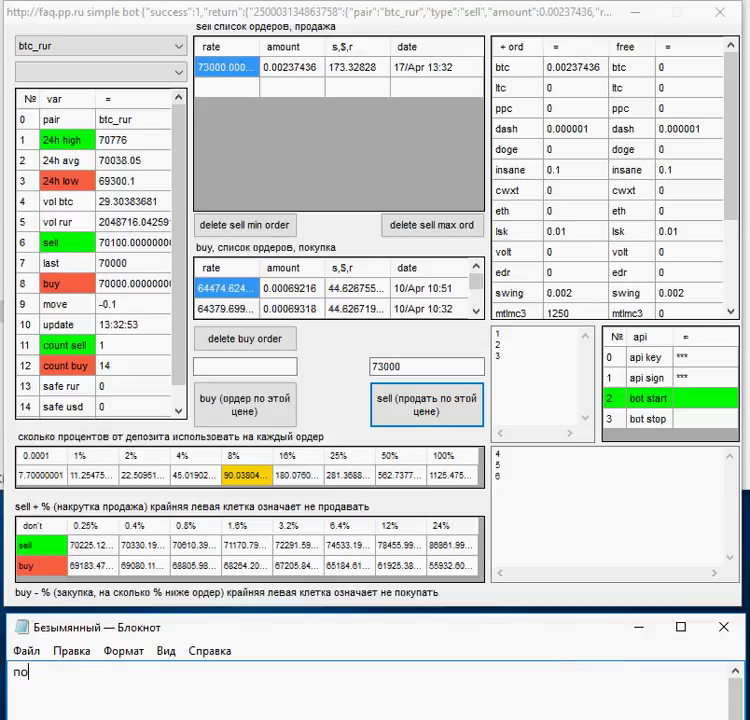
{"action": "type", "text": "явился ордер н"}
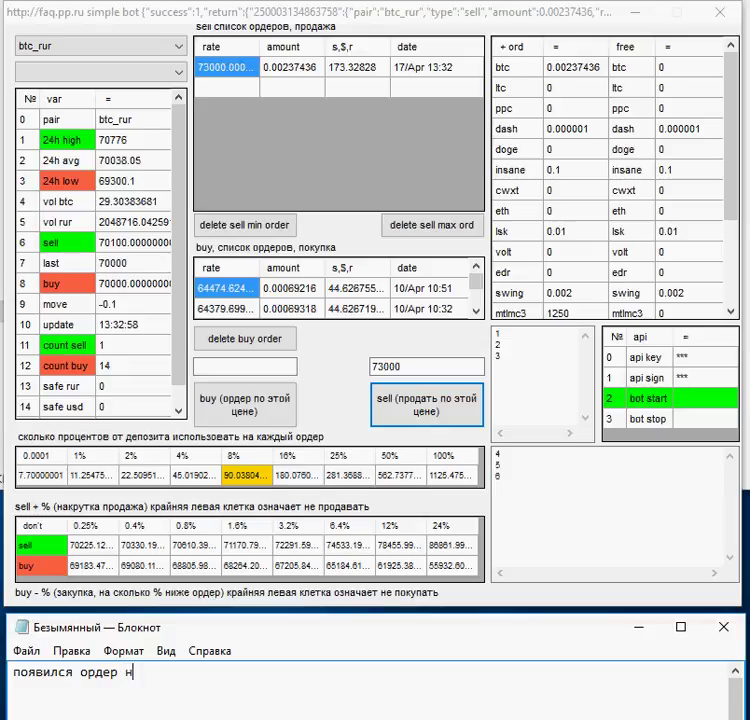
{"action": "type", "text": "а продажу..."}
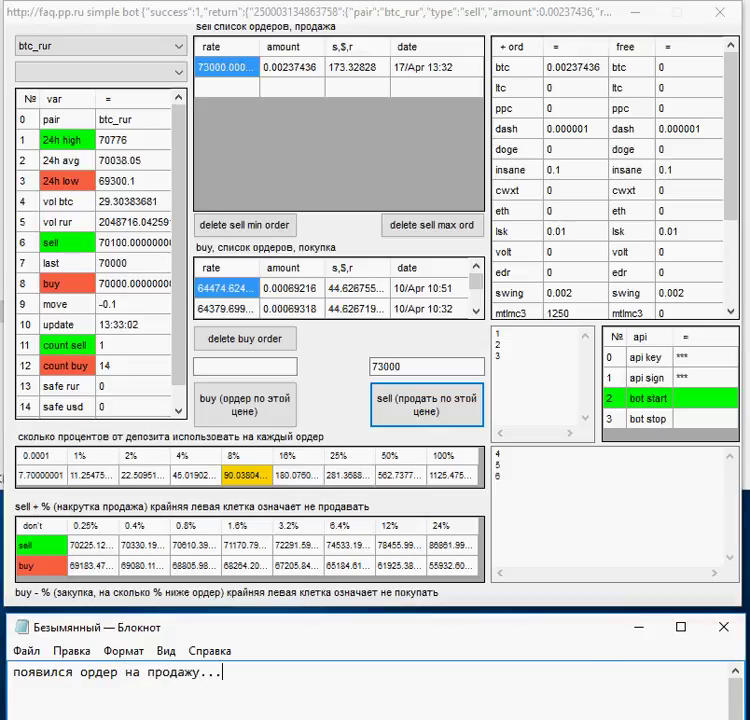
{"action": "left_click", "coordinate": [297, 73]}
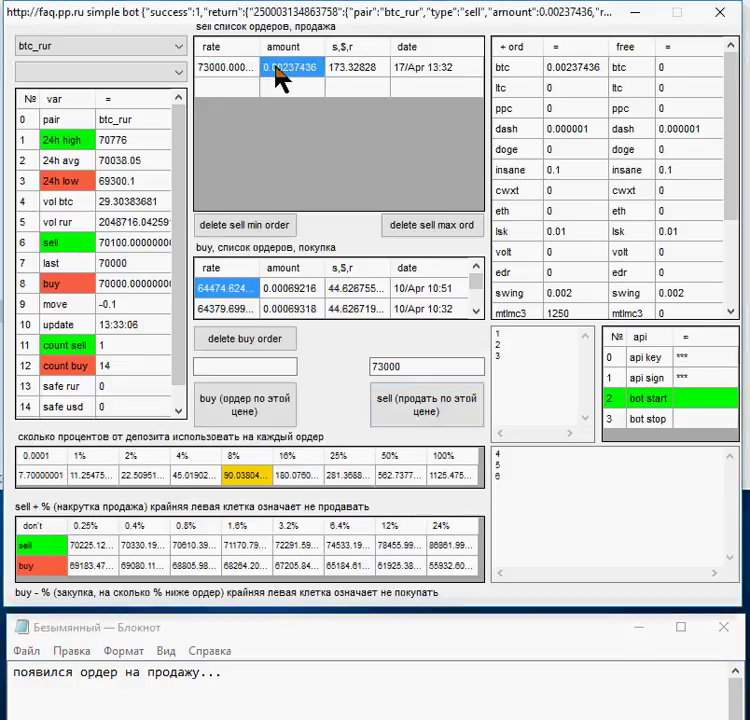
{"action": "left_click", "coordinate": [229, 665]}
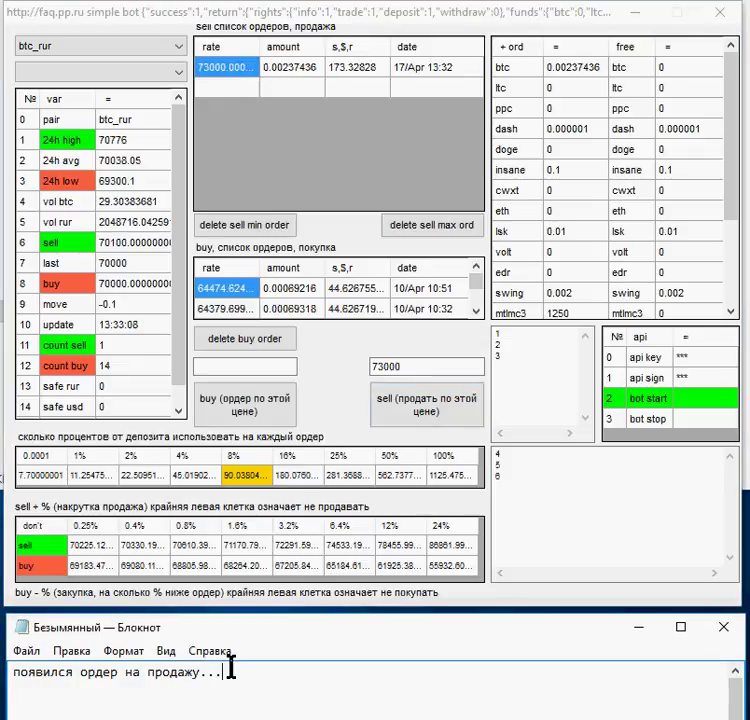
Replace the existing note text with the question "как удалить ордер?".
{"action": "key", "text": "ctrl+a"}
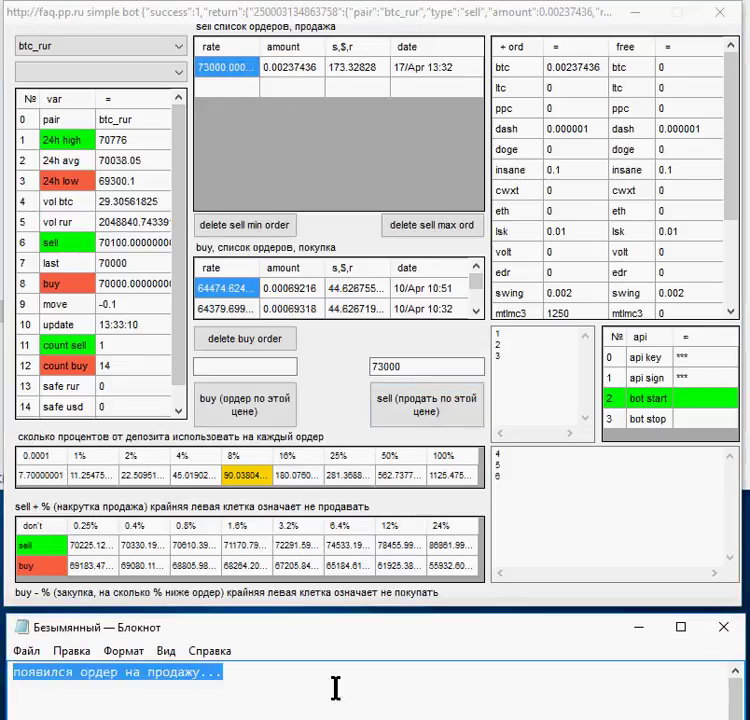
{"action": "key", "text": "BackSpace"}
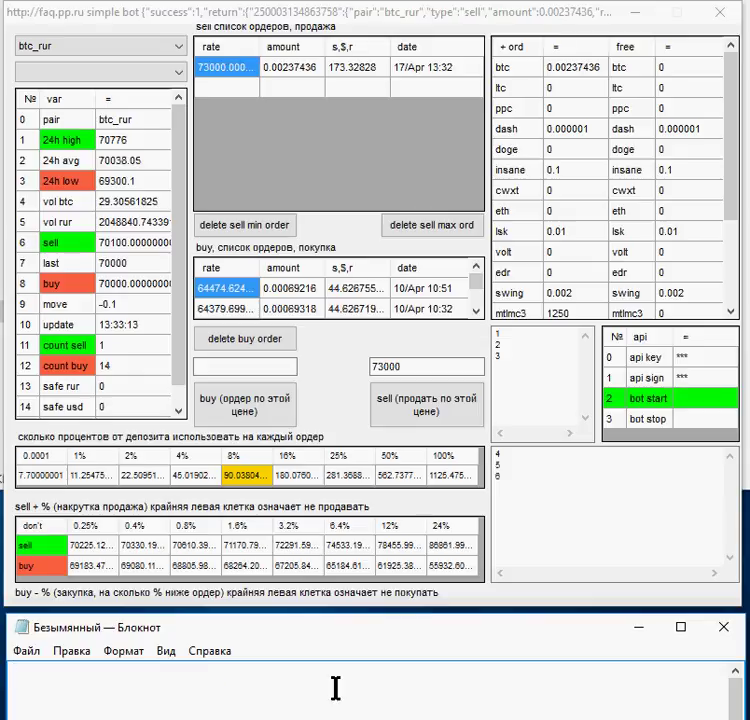
{"action": "type", "text": "ка"}
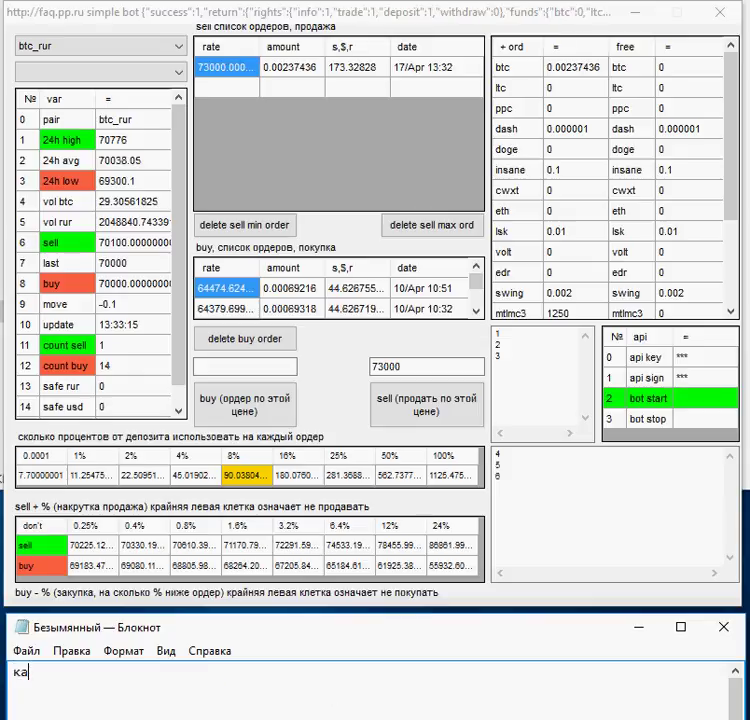
{"action": "type", "text": "к удалить "}
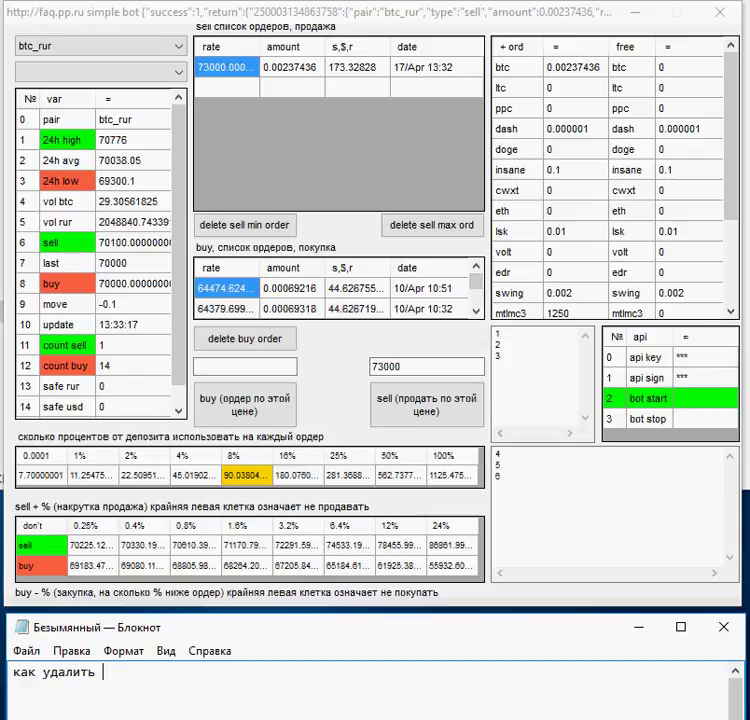
{"action": "type", "text": "ордер"}
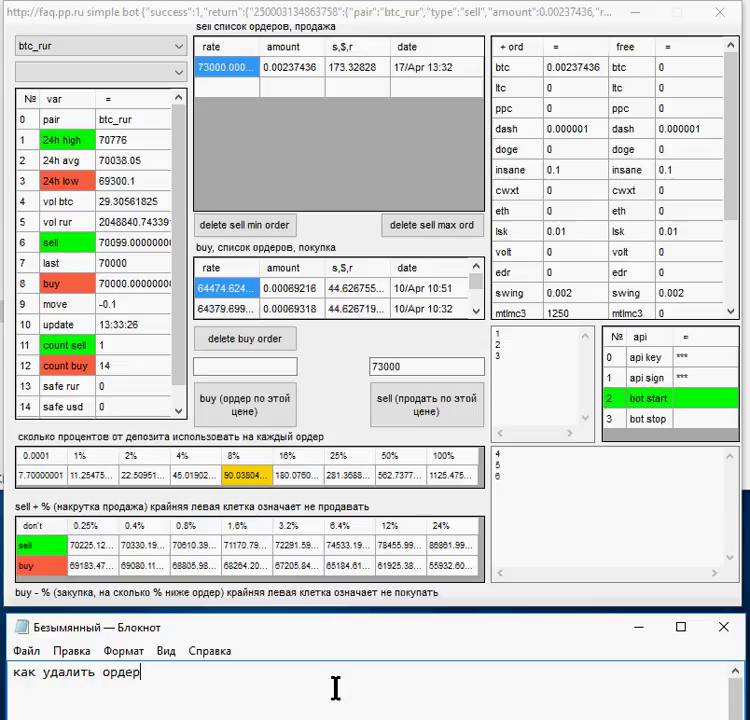
{"action": "type", "text": "?"}
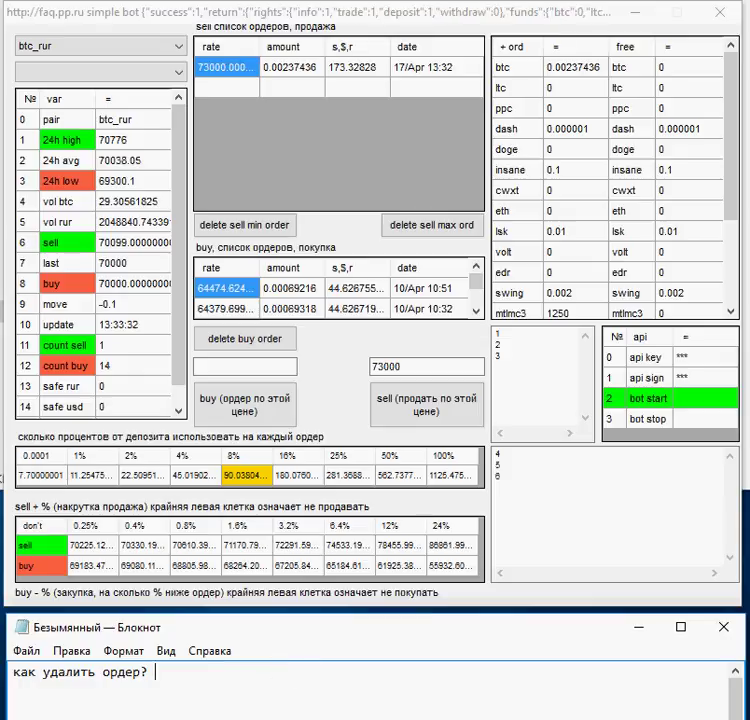
Add the answer "Нажать на любую из двух кнопок" after the question in the note.
{"action": "type", "text": " Н"}
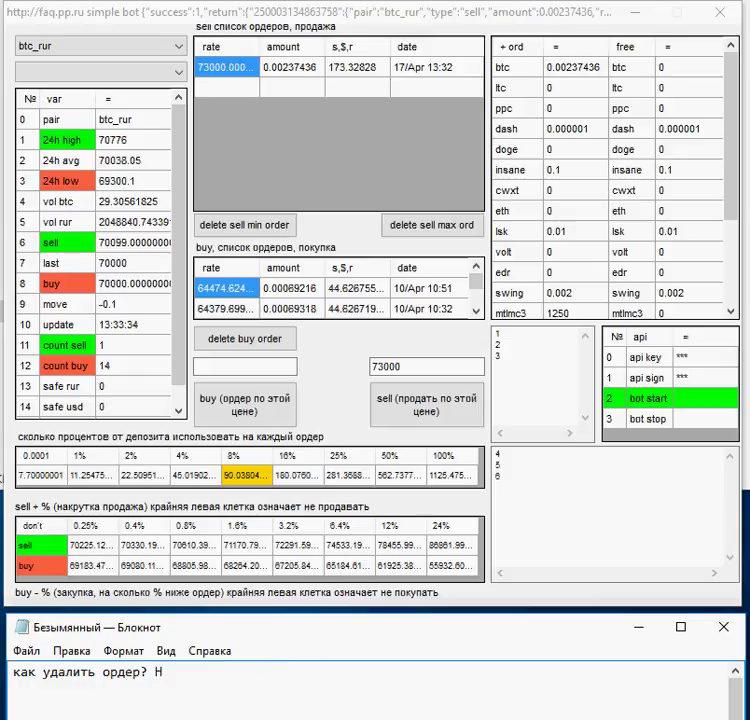
{"action": "type", "text": "ж"}
{"action": "type", "text": "жать "}
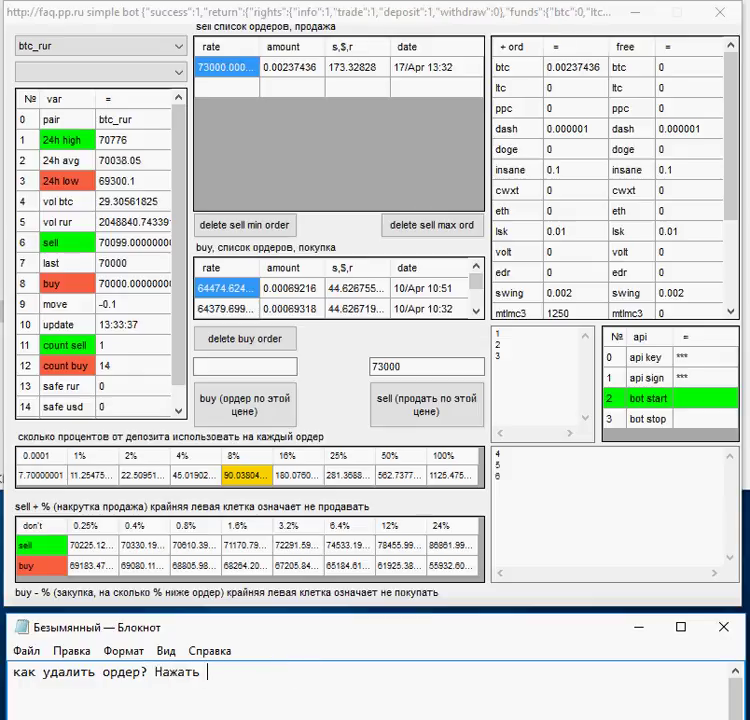
{"action": "type", "text": "на люб"}
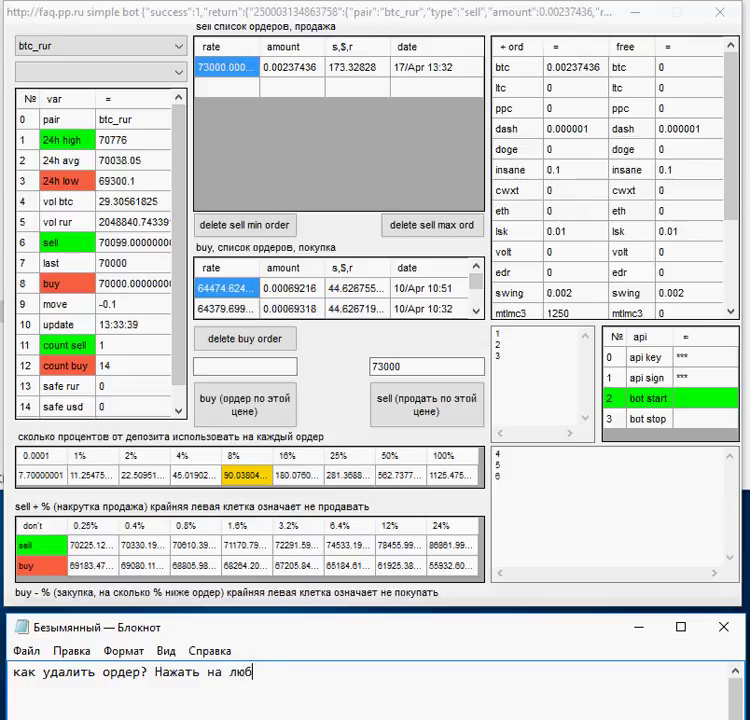
{"action": "type", "text": "оую из двух к"}
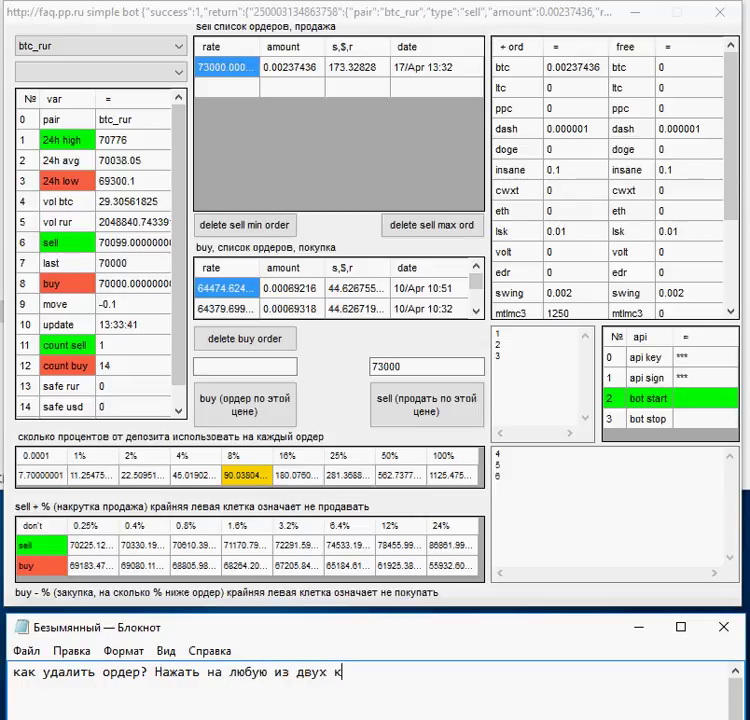
{"action": "type", "text": "нопок"}
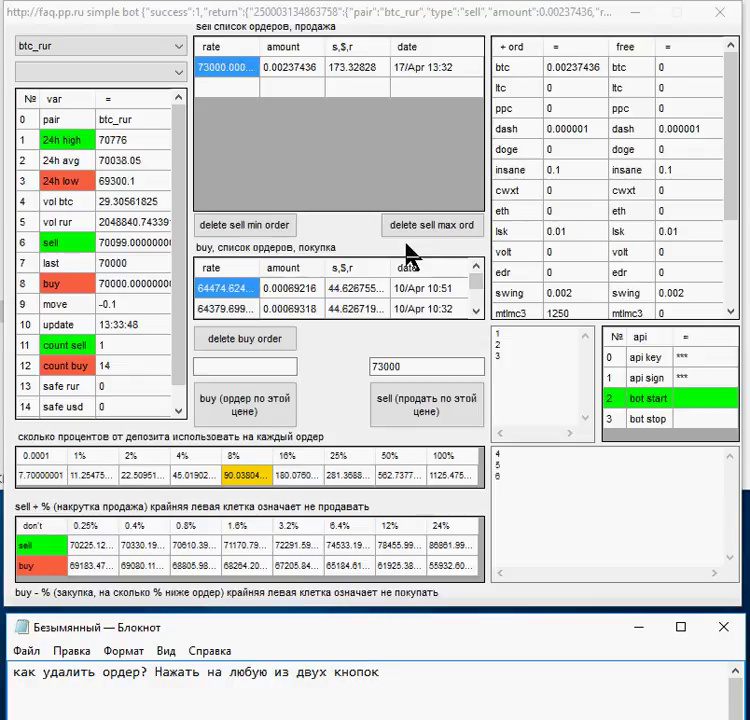
Delete the minimum sell order in the trading bot and replace the Notepad text with "сатоши снова на месте", pointing out the free btc balance.
{"action": "left_click", "coordinate": [258, 238]}
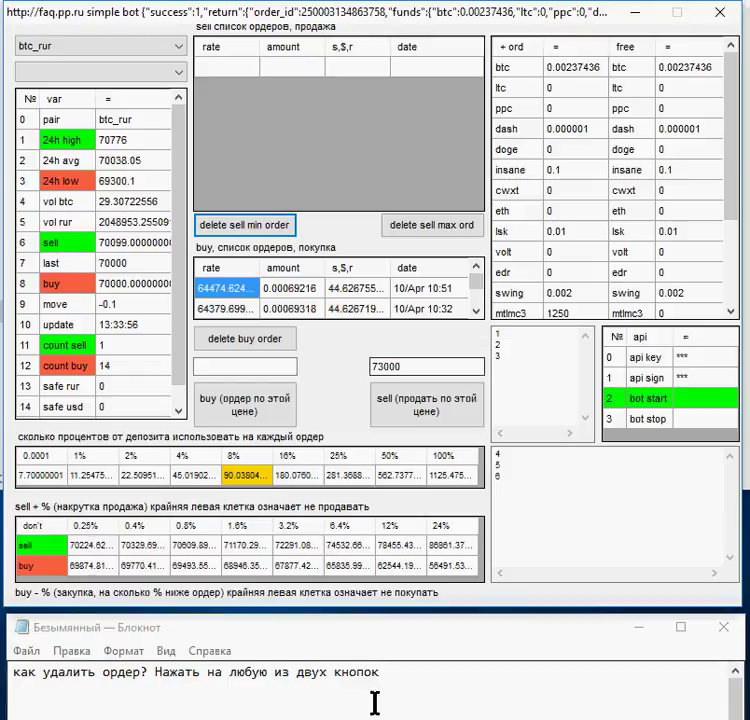
{"action": "left_click_drag", "start_coordinate": [445, 678], "coordinate": [3, 673]}
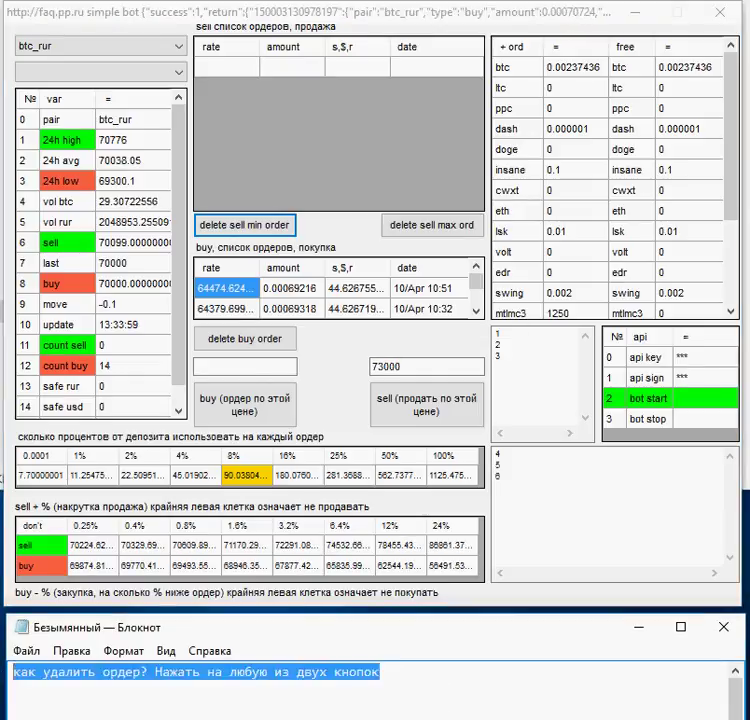
{"action": "type", "text": "сат"}
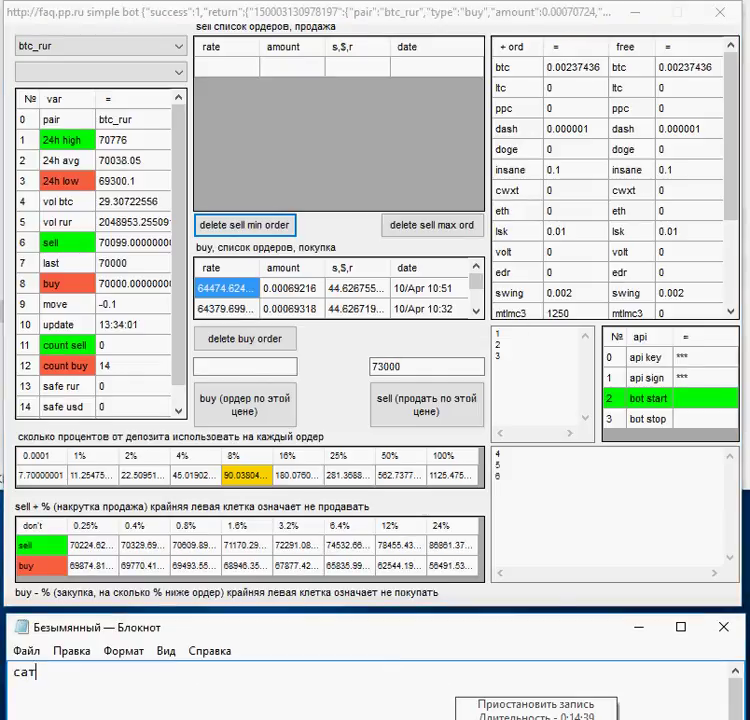
{"action": "type", "text": "оши сн"}
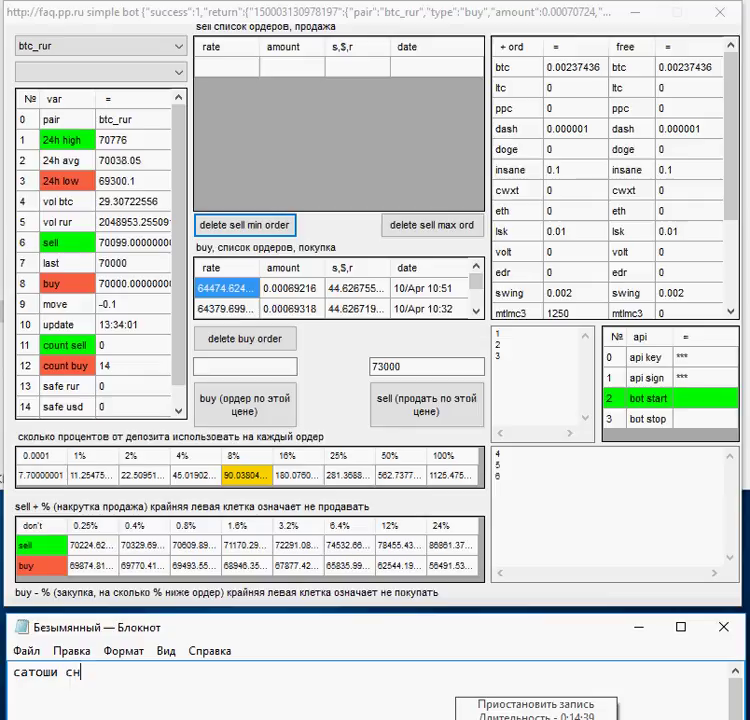
{"action": "type", "text": "ова на место"}
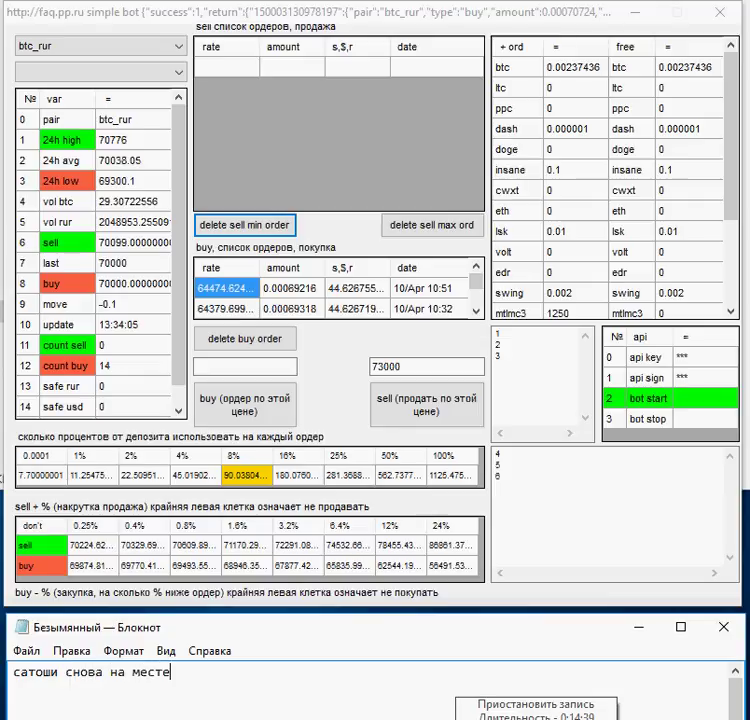
{"action": "left_click", "coordinate": [693, 70]}
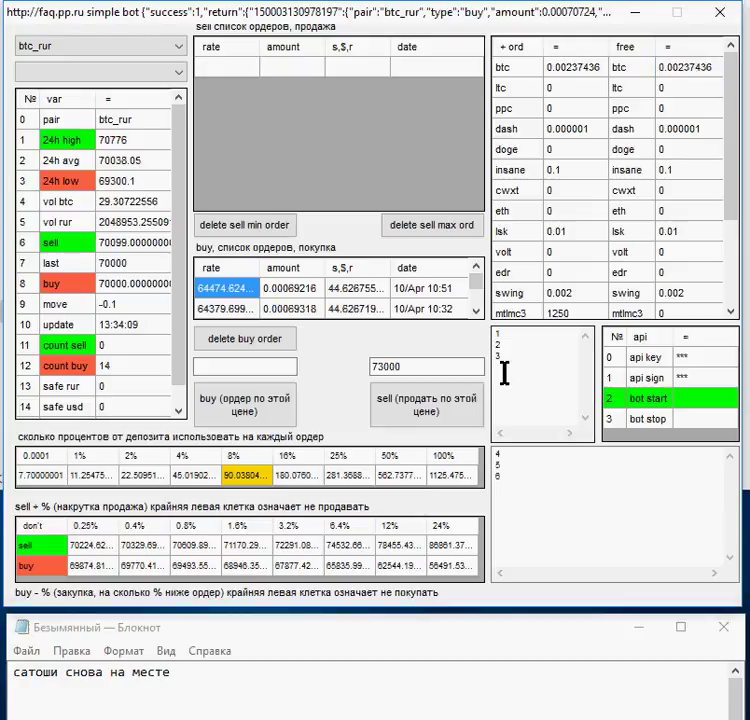
Replace the Notepad text with "Как продать по нужно цене".
{"action": "left_click", "coordinate": [202, 686]}
{"action": "key", "text": "ctrl+a"}
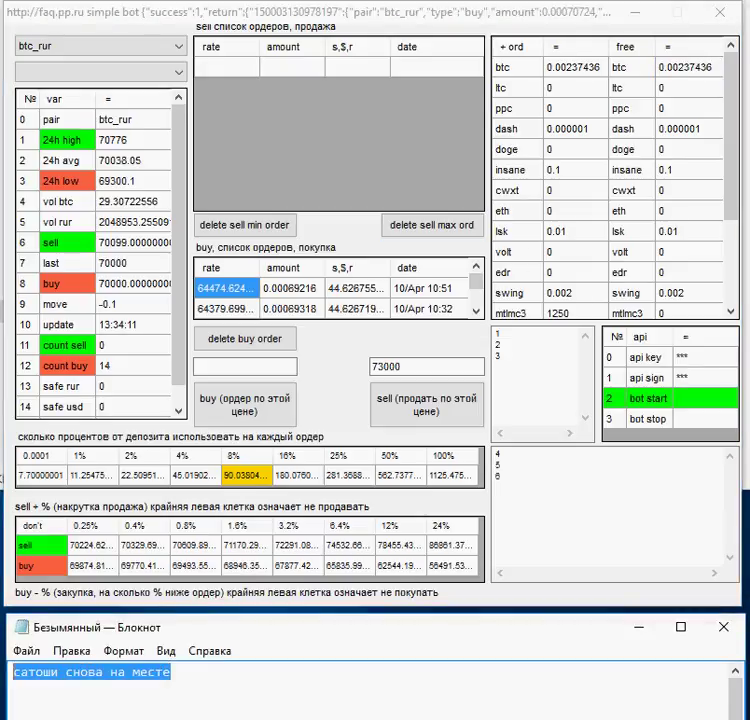
{"action": "key", "text": "BackSpace"}
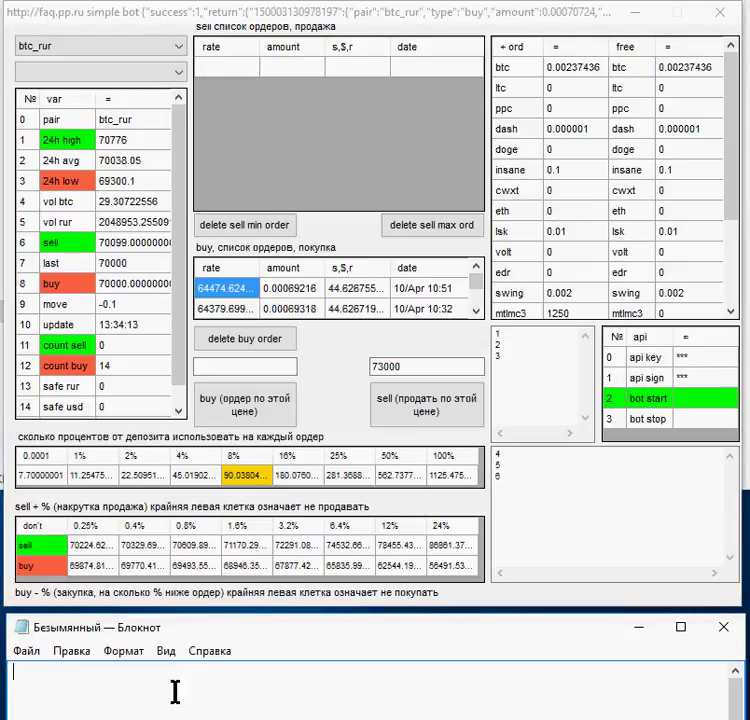
{"action": "type", "text": "Как про"}
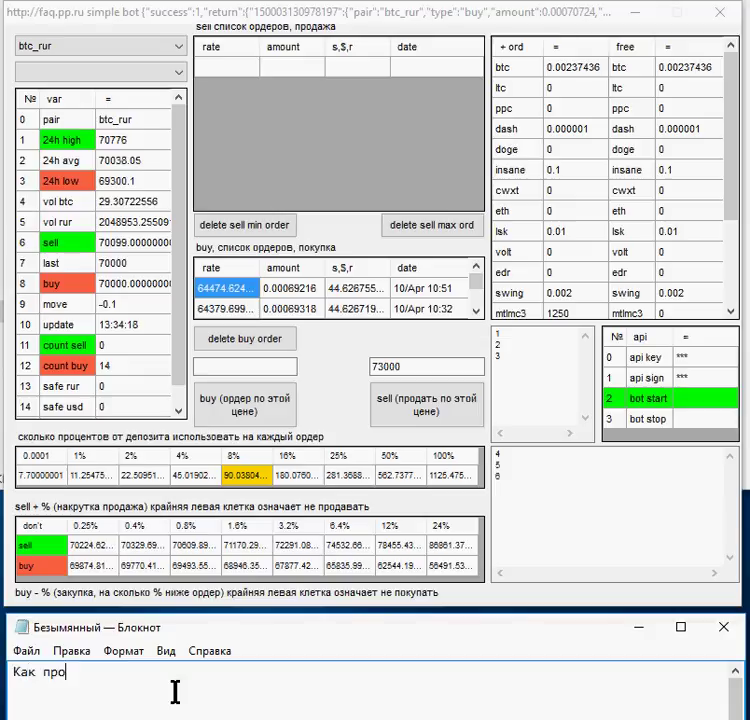
{"action": "type", "text": "д"}
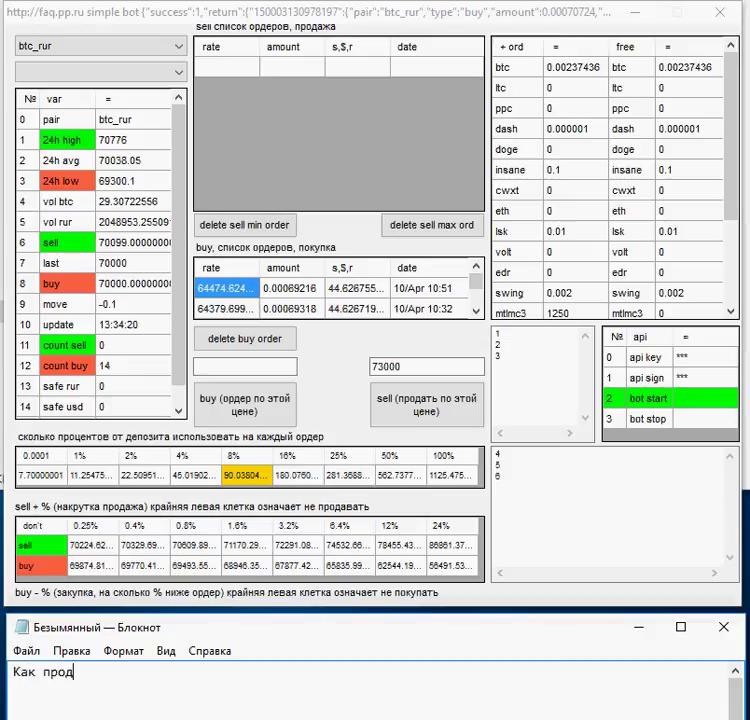
{"action": "type", "text": "ать по "}
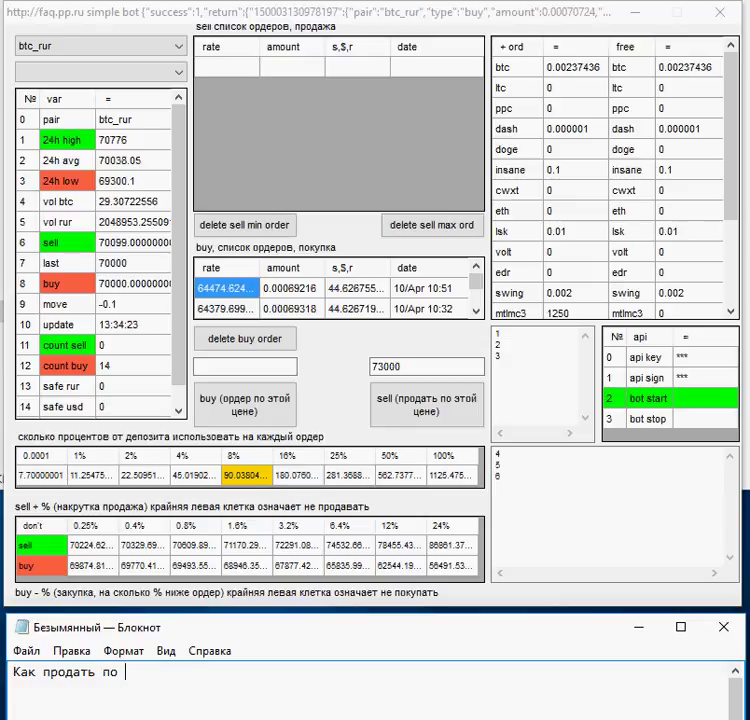
{"action": "type", "text": "цене"}
{"action": "key", "text": "Return"}
{"action": "key", "text": "ctrl+Left"}
{"action": "type", "text": "нужно"}
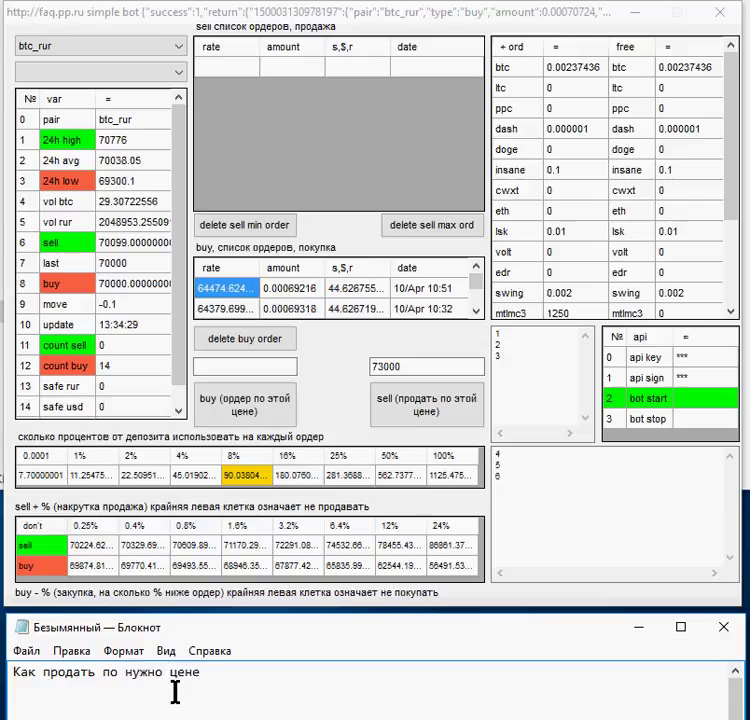
Extend the question at the end of the line with "не набирая её в текст боксе?".
{"action": "key", "text": "End"}
{"action": "type", "text": "в"}
{"action": "key", "text": "BackSpace"}
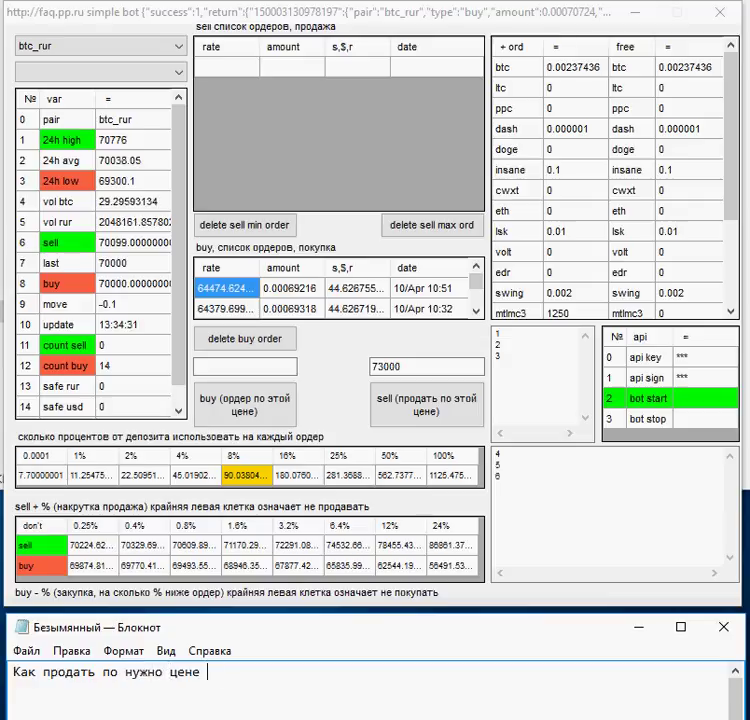
{"action": "type", "text": "не набирая е"}
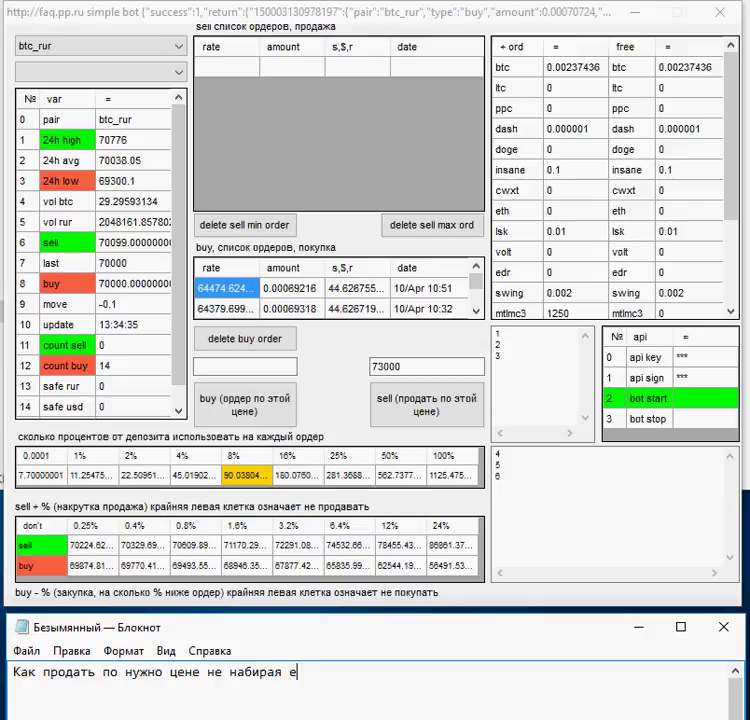
{"action": "type", "text": "ё в текст бокс"}
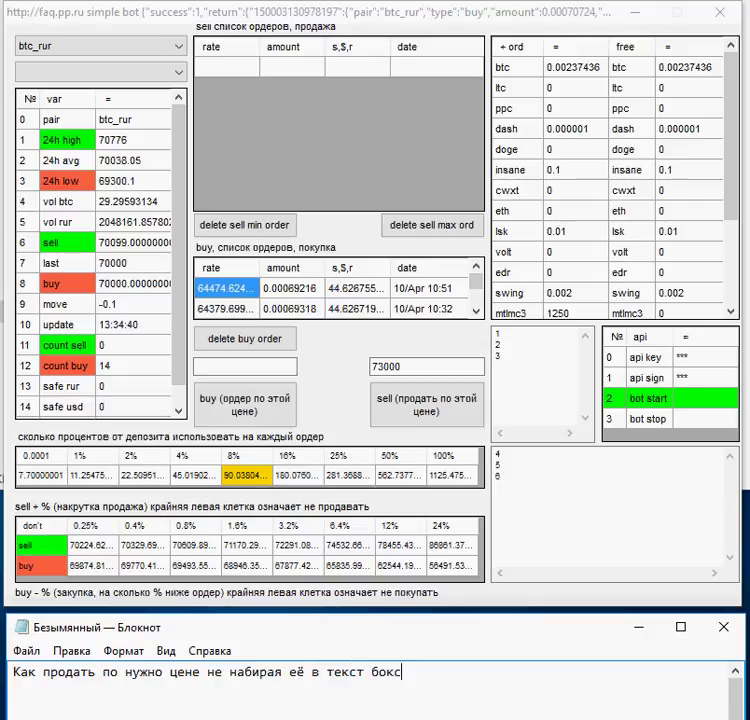
{"action": "type", "text": "е?"}
Add a second line to the note reading "допустим это сумма близкая к 73тр".
{"action": "key", "text": "Return"}
{"action": "type", "text": "допустим это"}
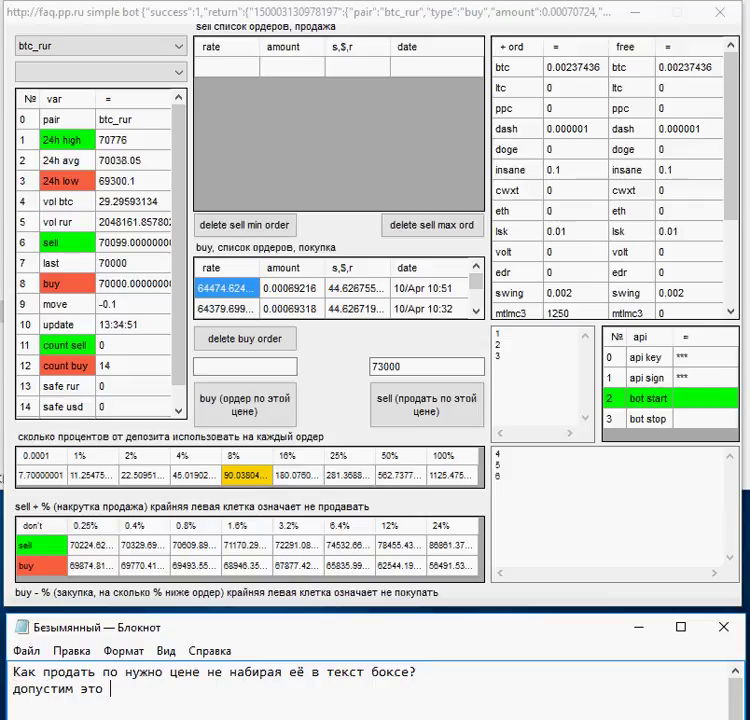
{"action": "type", "text": " сумма "}
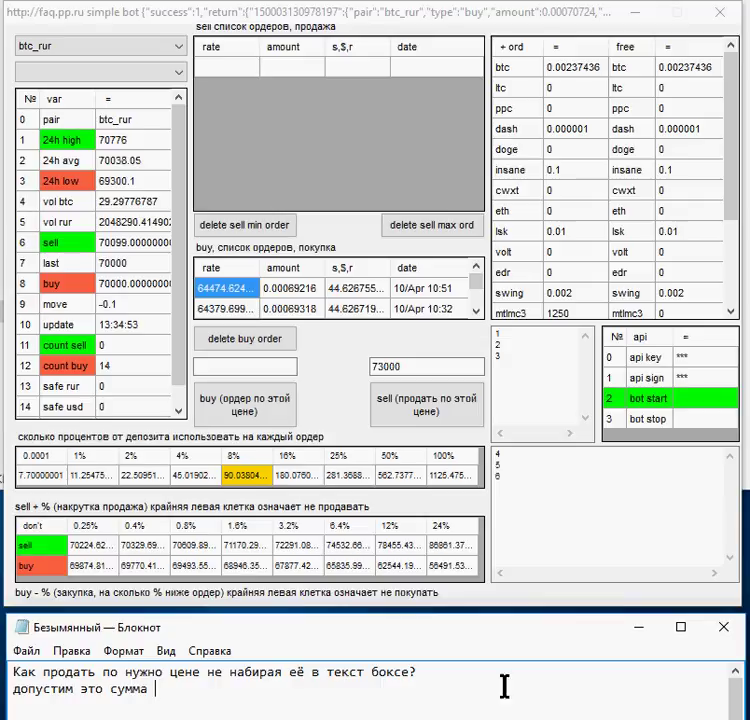
{"action": "type", "text": "близкая к "}
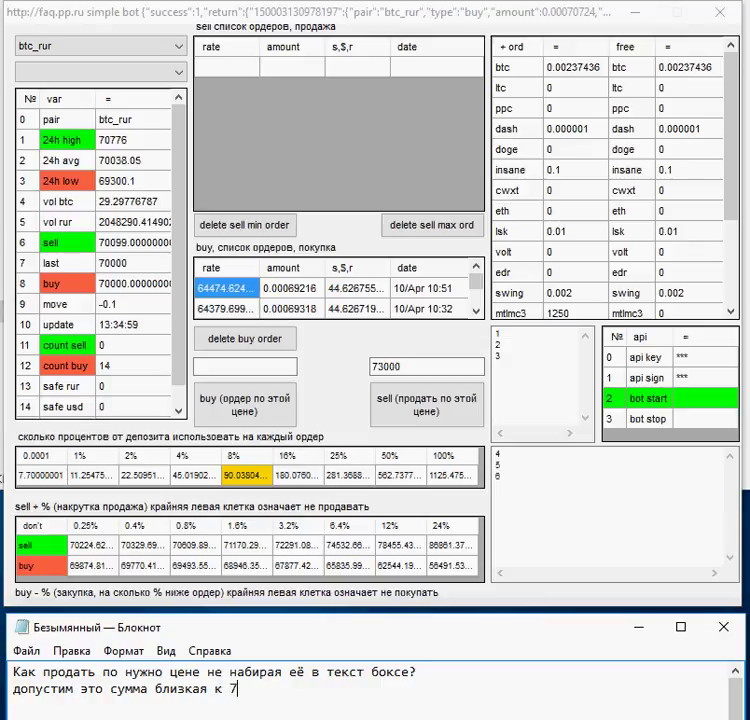
{"action": "type", "text": "73"}
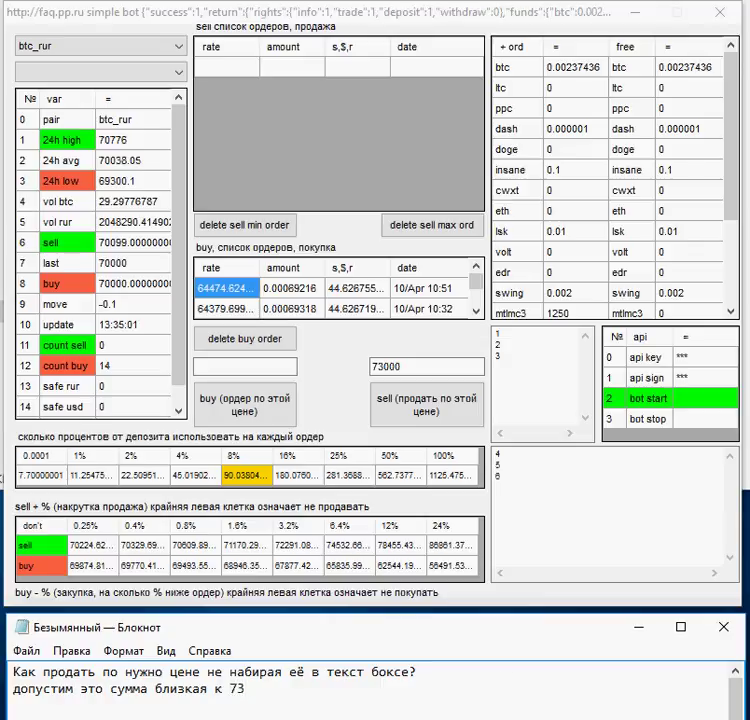
{"action": "type", "text": "тр"}
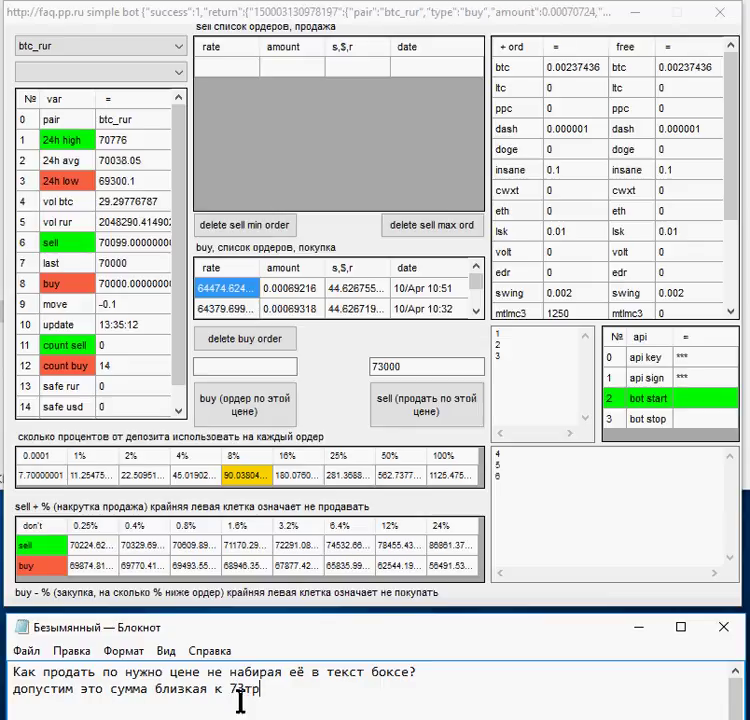
Replace both lines of the note with "Смотрим на панель продаж".
{"action": "left_click_drag", "start_coordinate": [258, 692], "coordinate": [10, 668]}
{"action": "key", "text": "Delete"}
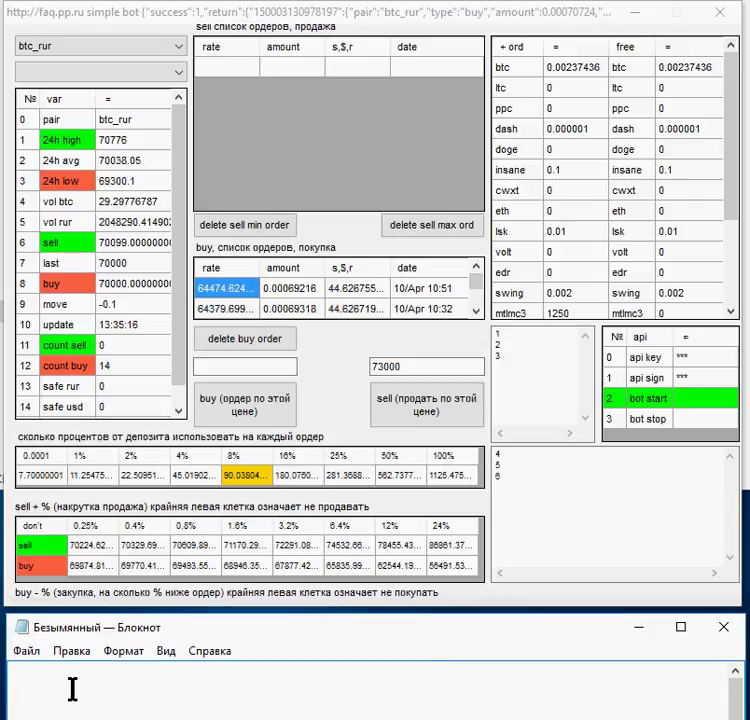
{"action": "type", "text": "Смотр"}
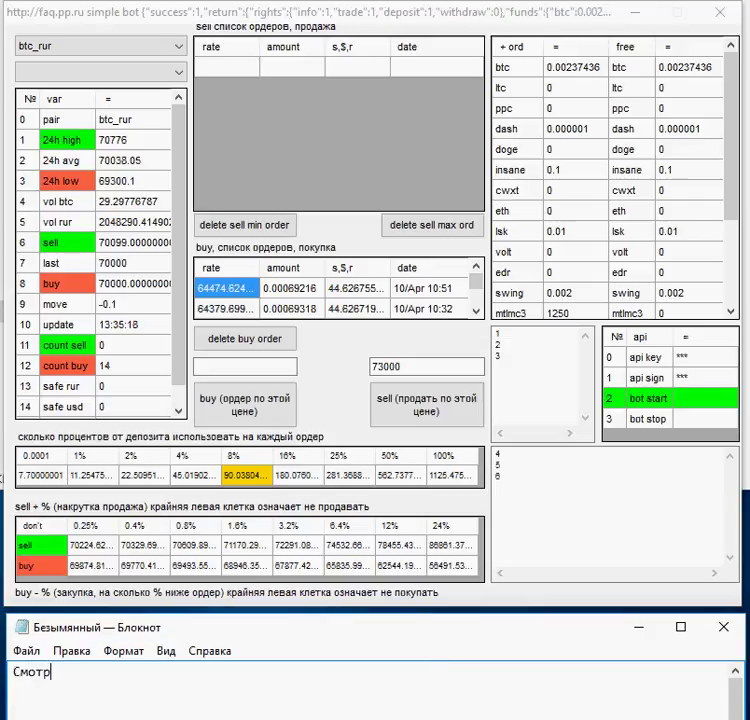
{"action": "type", "text": "им на панел"}
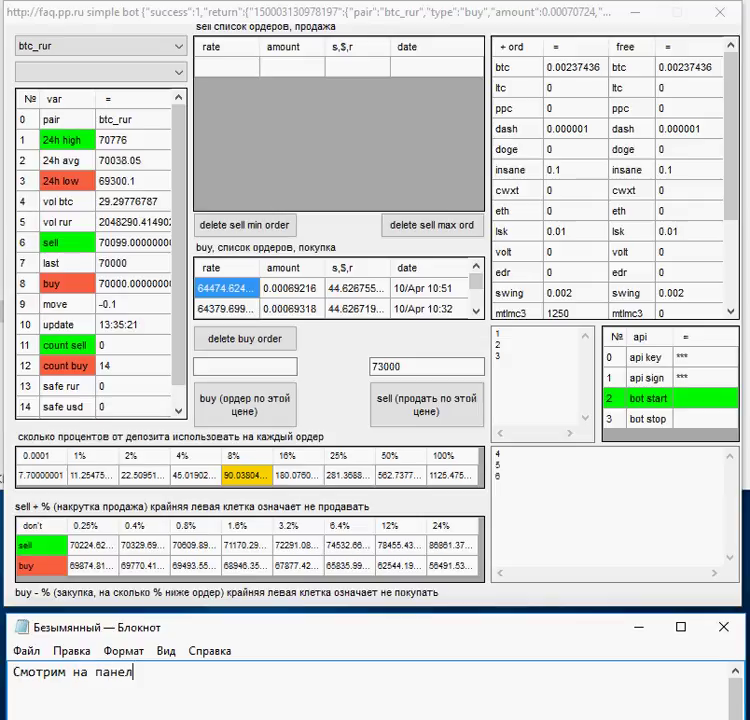
{"action": "type", "text": "ь продаж"}
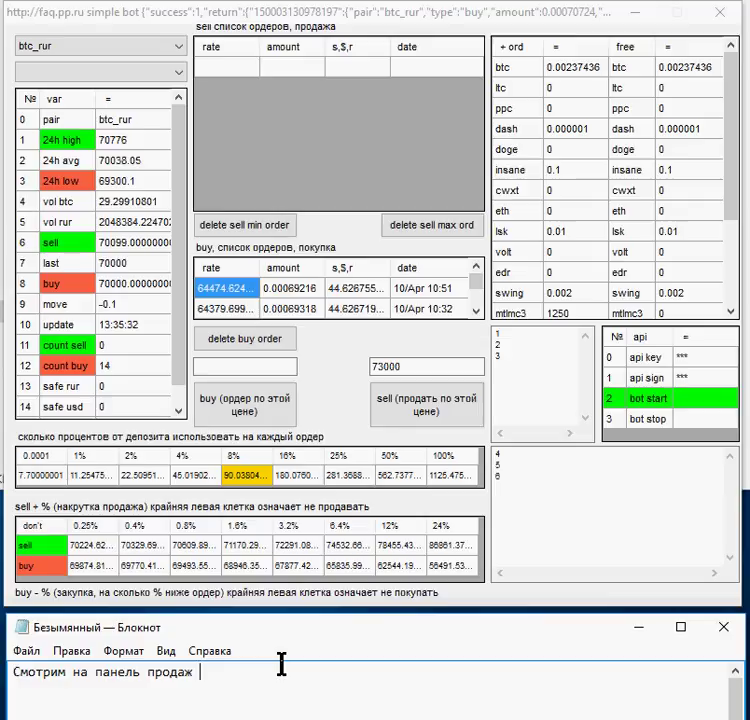
Extend the Notepad line with ", строка у зеленой кнопки".
{"action": "type", "text": ", строка "}
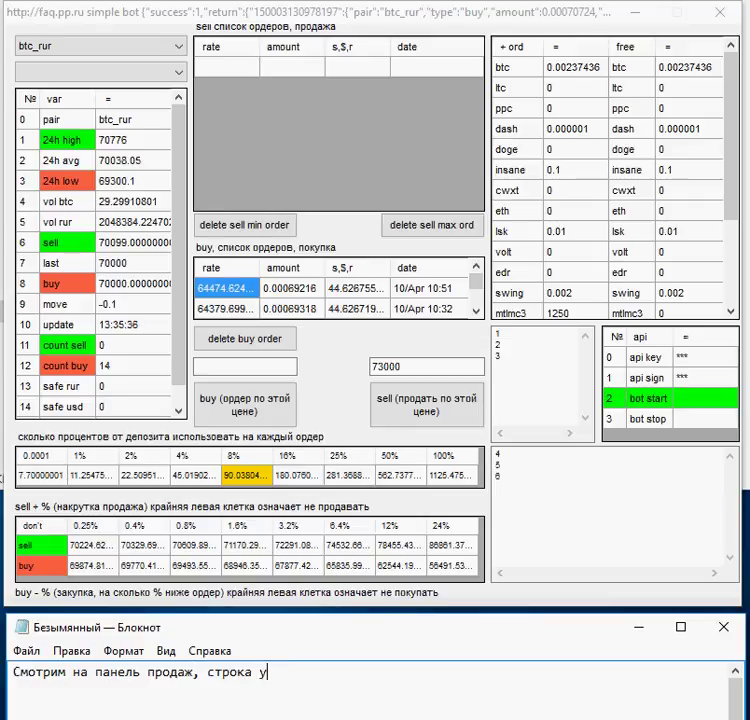
{"action": "type", "text": "у зеле"}
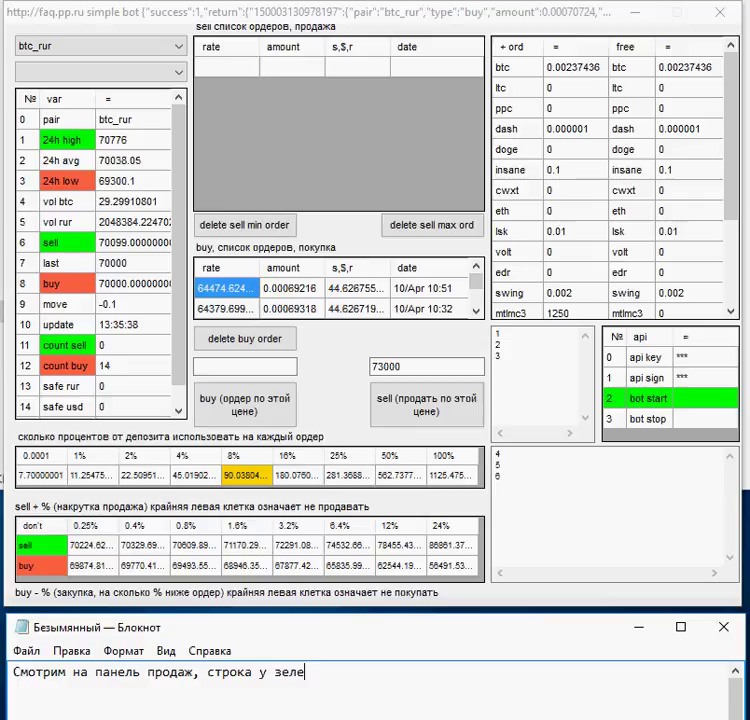
{"action": "type", "text": "ной кнопки"}
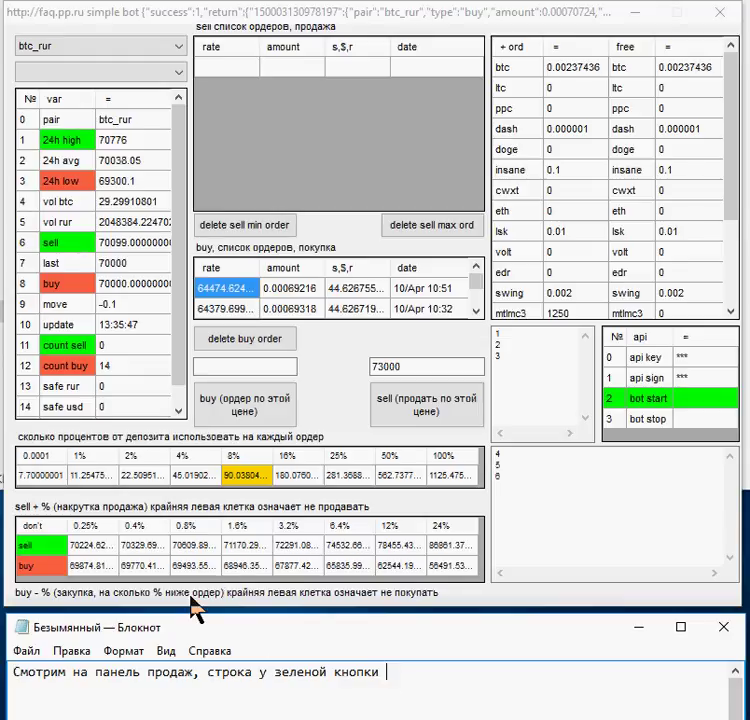
Replace the Notepad text with "выбираем значение наиболее близкое к нужному".
{"action": "key", "text": "ctrl+a"}
{"action": "type", "text": "выб"}
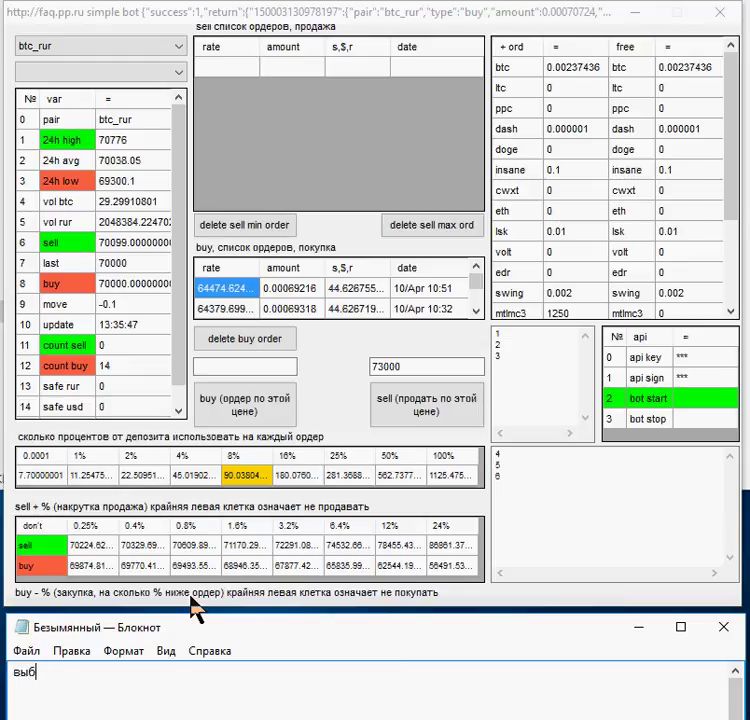
{"action": "type", "text": "ираем значение бл"}
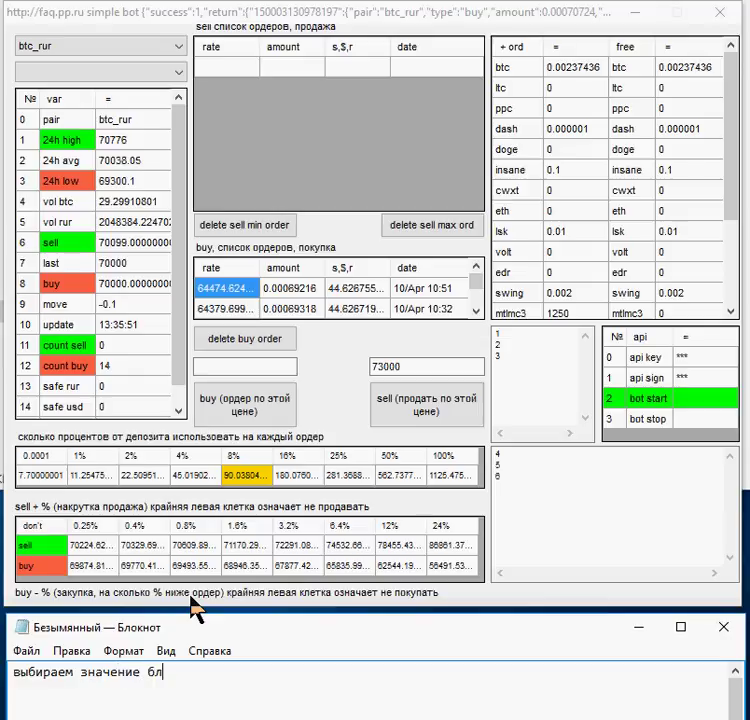
{"action": "type", "text": "ик"}
{"action": "key", "text": "BackSpace"}
{"action": "type", "text": "зк"}
{"action": "key", "text": "BackSpace"}
{"action": "key", "text": "BackSpace"}
{"action": "key", "text": "BackSpace"}
{"action": "key", "text": "BackSpace"}
{"action": "key", "text": "BackSpace"}
{"action": "type", "text": "наиболее близ"}
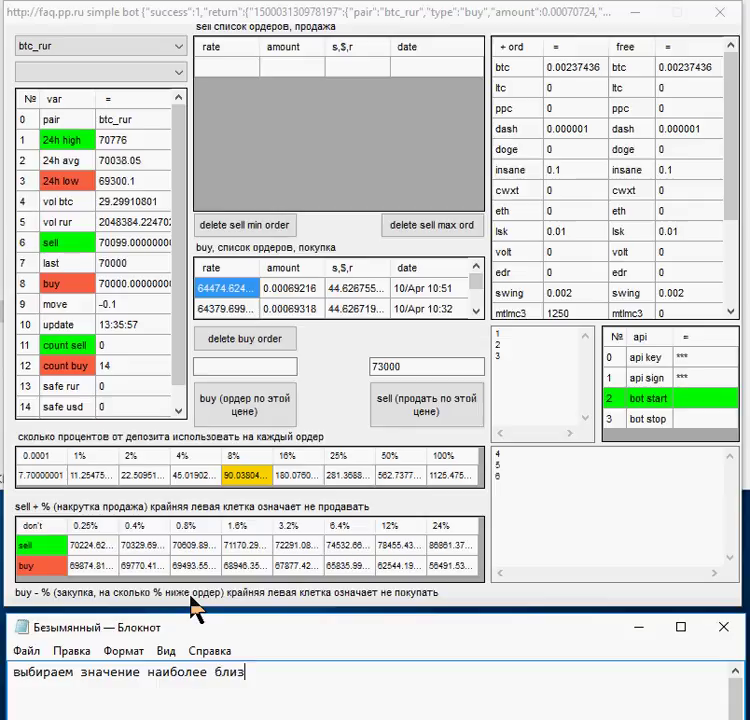
{"action": "type", "text": "кое к ну"}
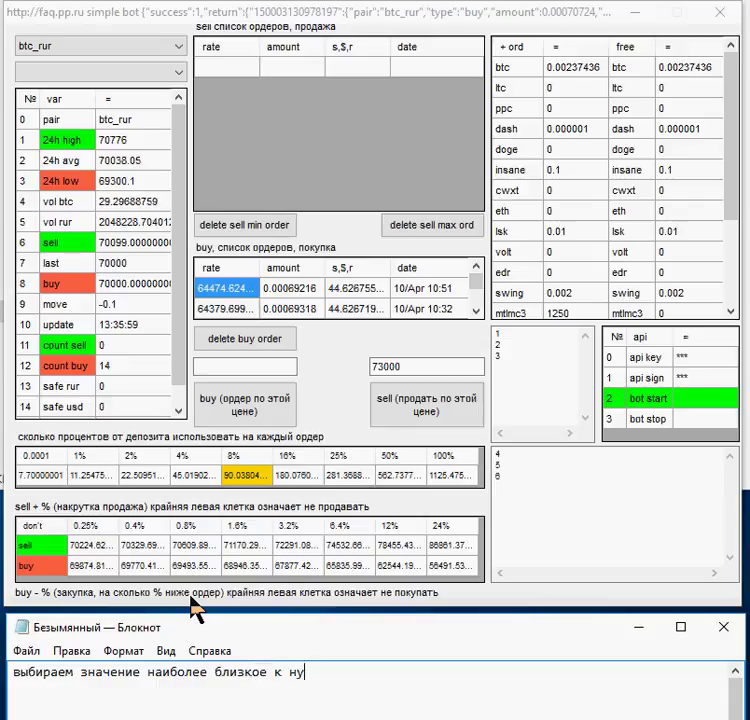
{"action": "type", "text": "жному"}
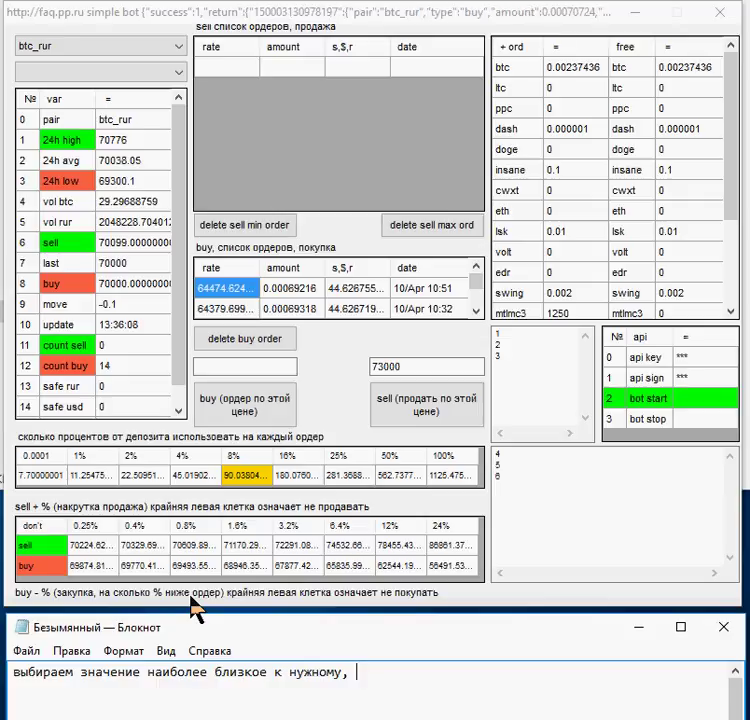
Append ", это 72291" to the note and pick the 3.2% sell price in the bot's markup table.
{"action": "type", "text": ", это"}
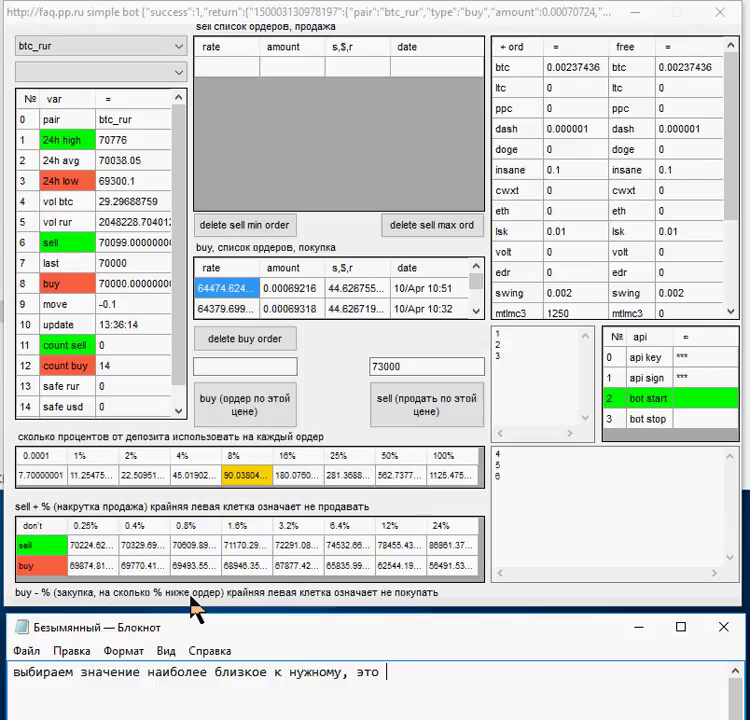
{"action": "type", "text": "7"}
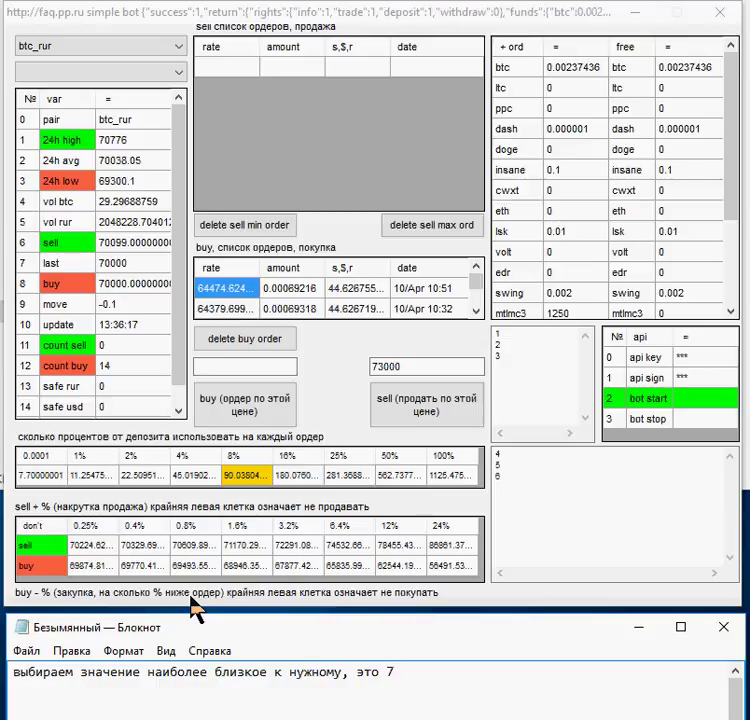
{"action": "type", "text": "2291"}
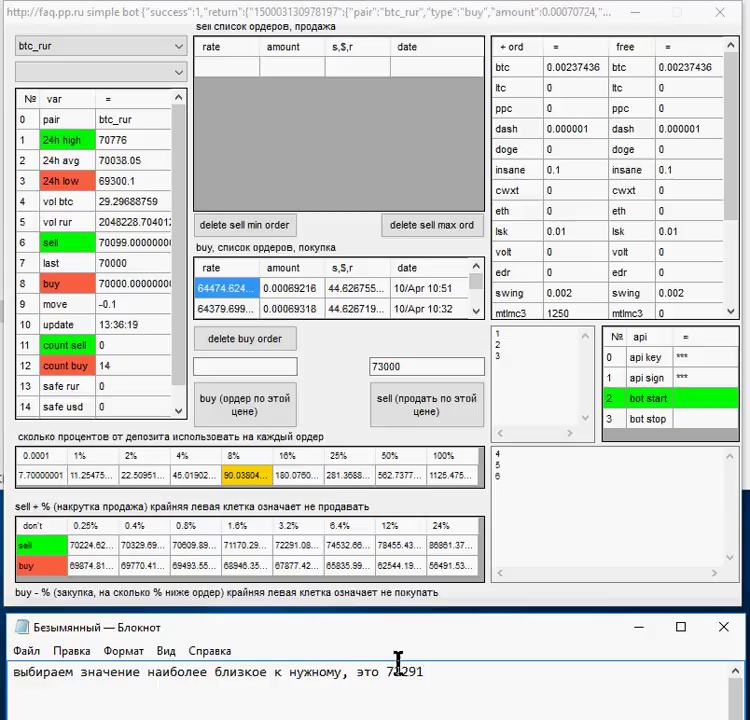
{"action": "left_click", "coordinate": [293, 558]}
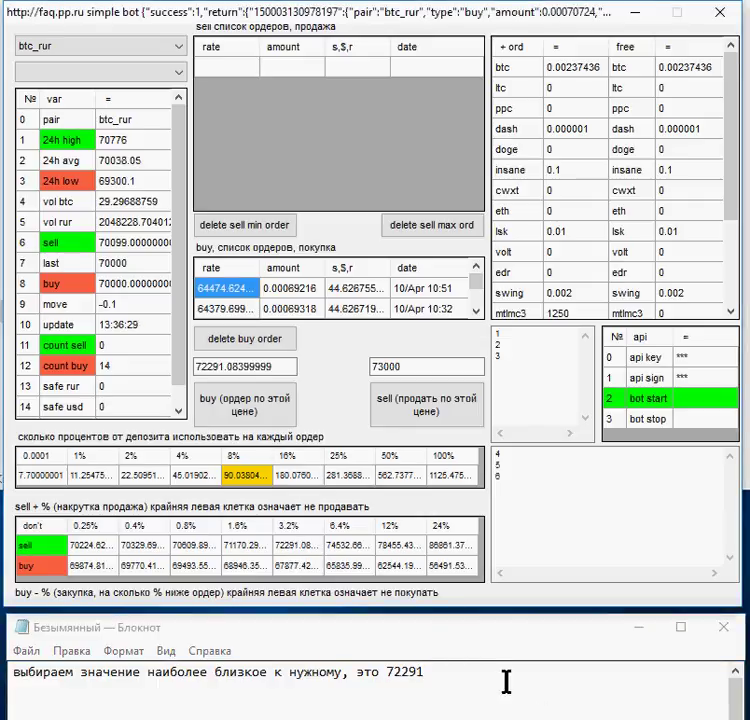
Append ", делаем двойной клик по нему" to the note and place a sell order at the 3.2% sell price of 72291.08.
{"action": "left_click", "coordinate": [467, 678]}
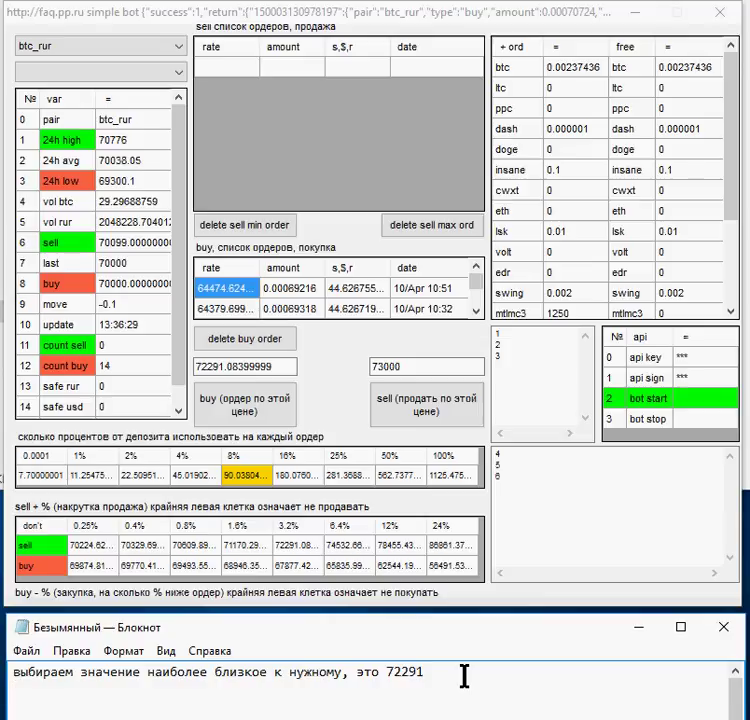
{"action": "type", "text": ", делаем двойной клик "}
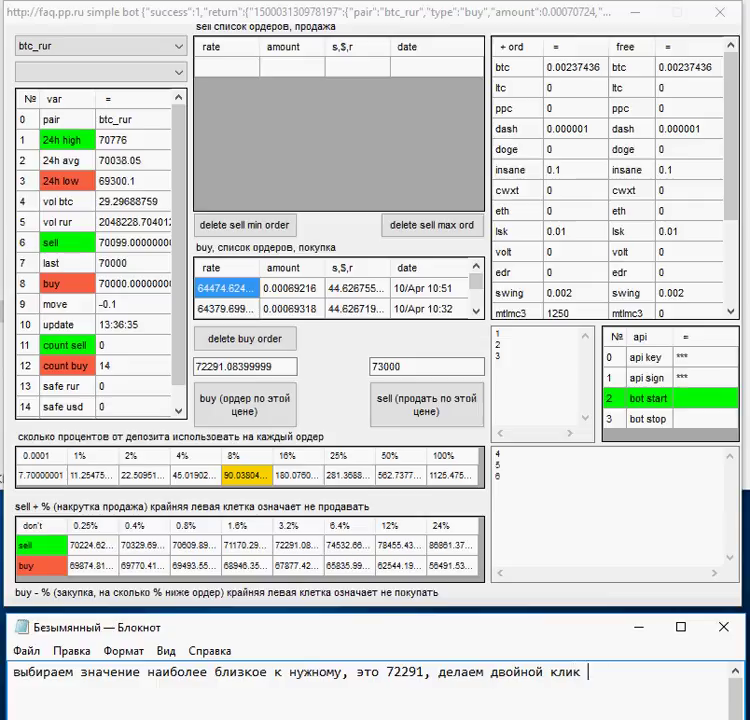
{"action": "type", "text": "по нему"}
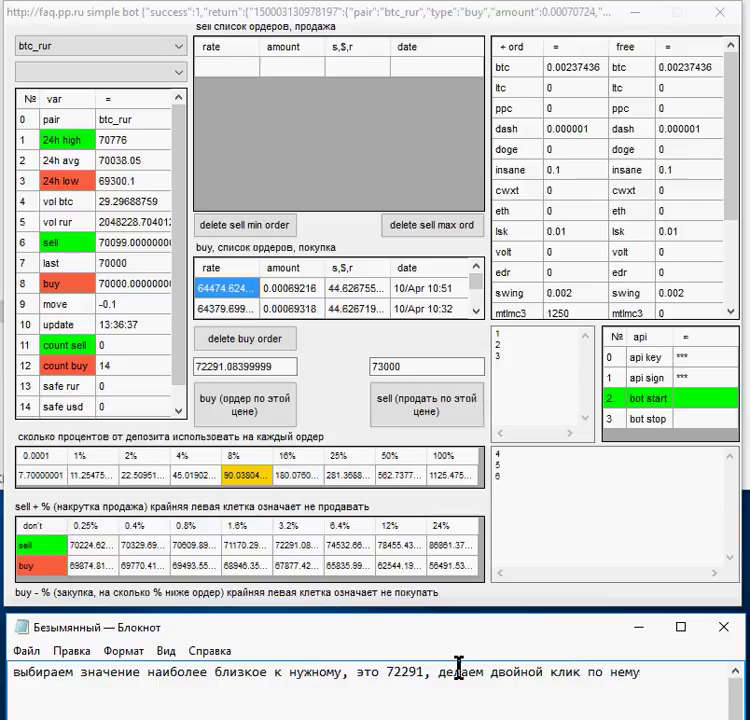
{"action": "double_click", "coordinate": [304, 556]}
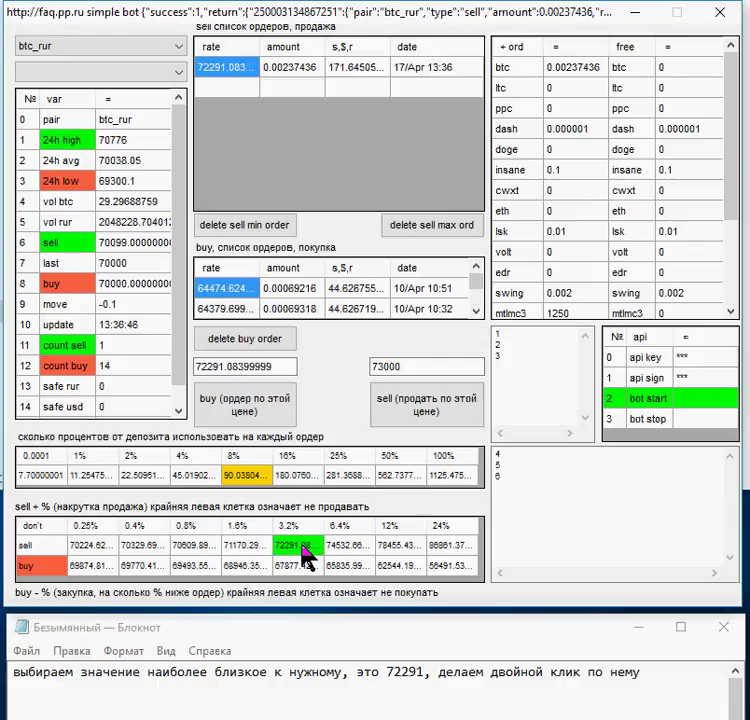
{"action": "left_click_drag", "start_coordinate": [656, 670], "coordinate": [3, 640]}
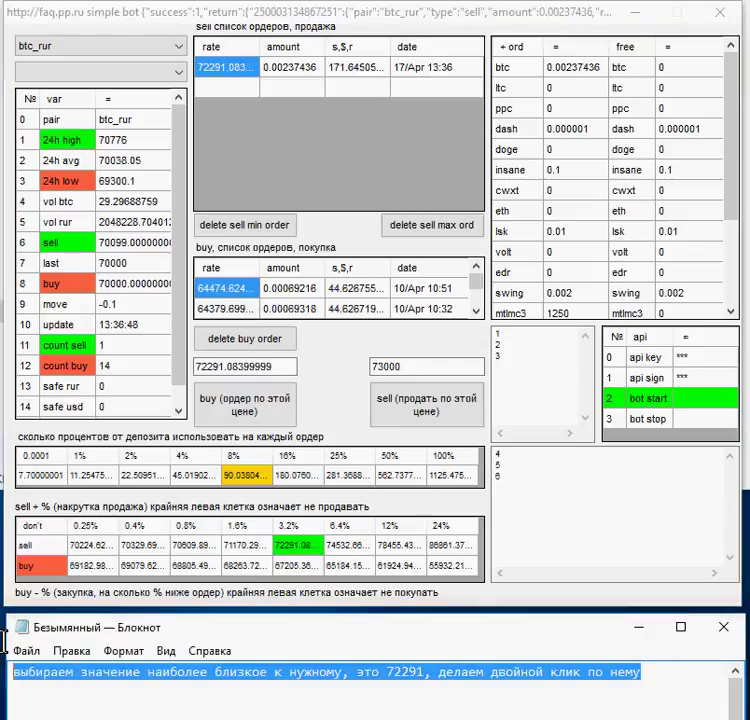
{"action": "type", "text": "Ор"}
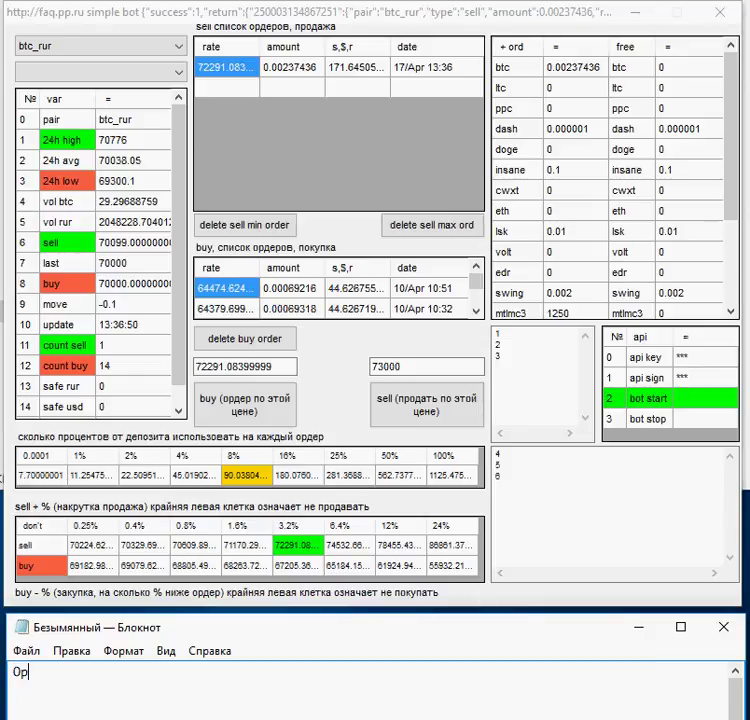
{"action": "type", "text": "дер  вы"}
{"action": "key", "text": "BackSpace"}
{"action": "key", "text": "BackSpace"}
{"action": "key", "text": "BackSpace"}
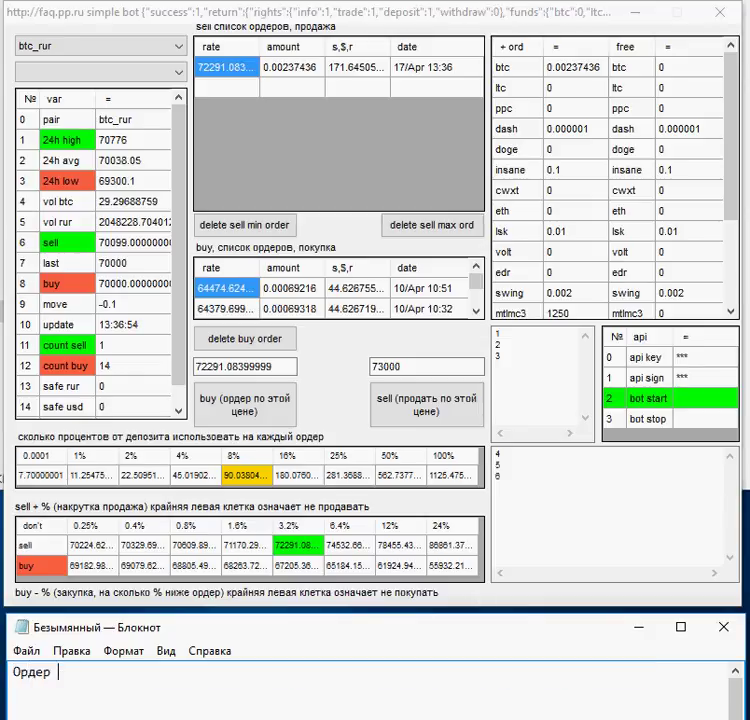
Replace the Notepad text with "Сформирован ордер, сатоши продались по цене указонной в панеле продаж...".
{"action": "key", "text": "ctrl+a"}
{"action": "type", "text": "Сфо"}
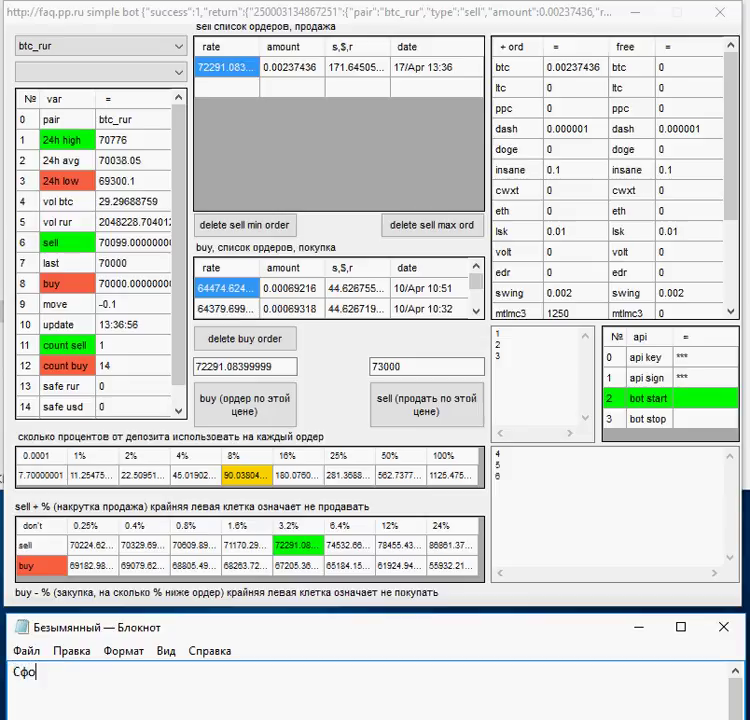
{"action": "type", "text": "рмирова"}
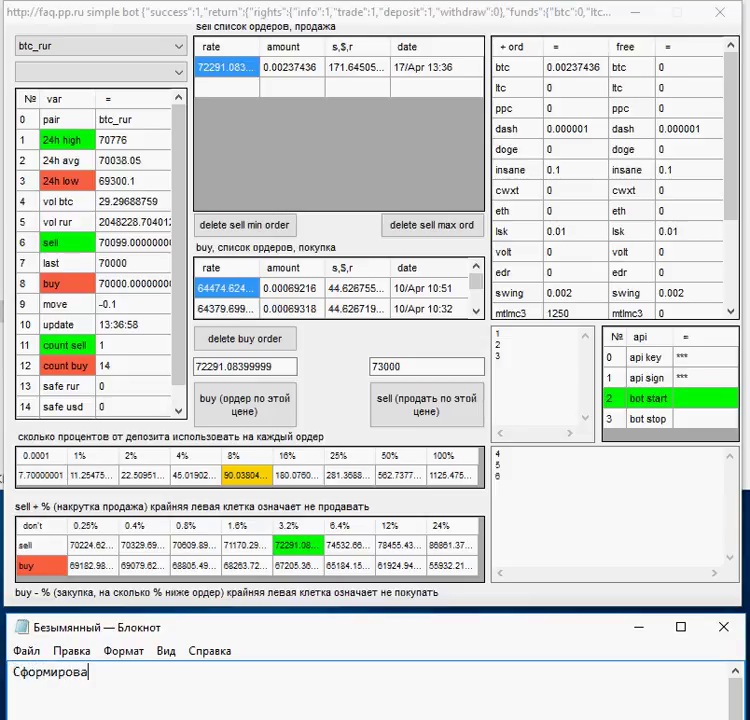
{"action": "type", "text": "н ордер"}
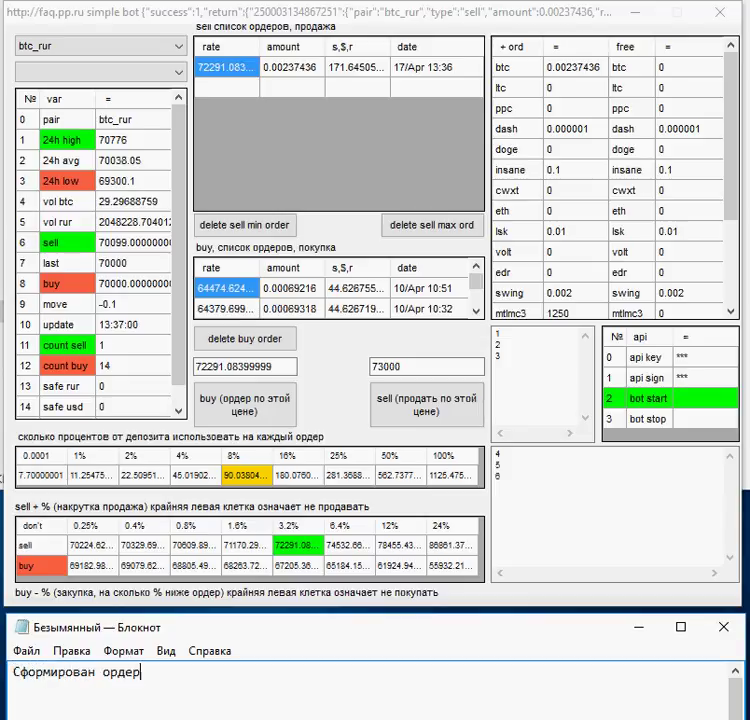
{"action": "type", "text": ", с"}
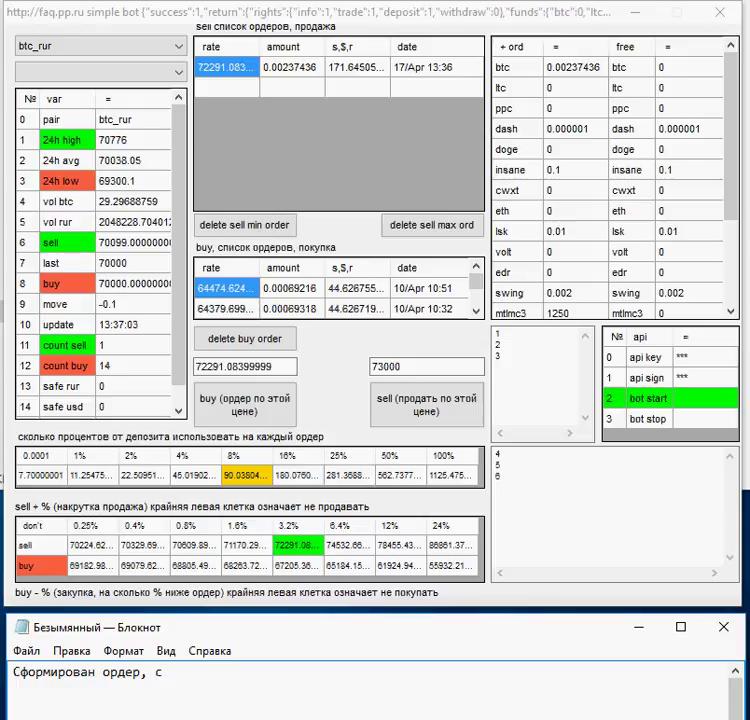
{"action": "type", "text": "атоши"}
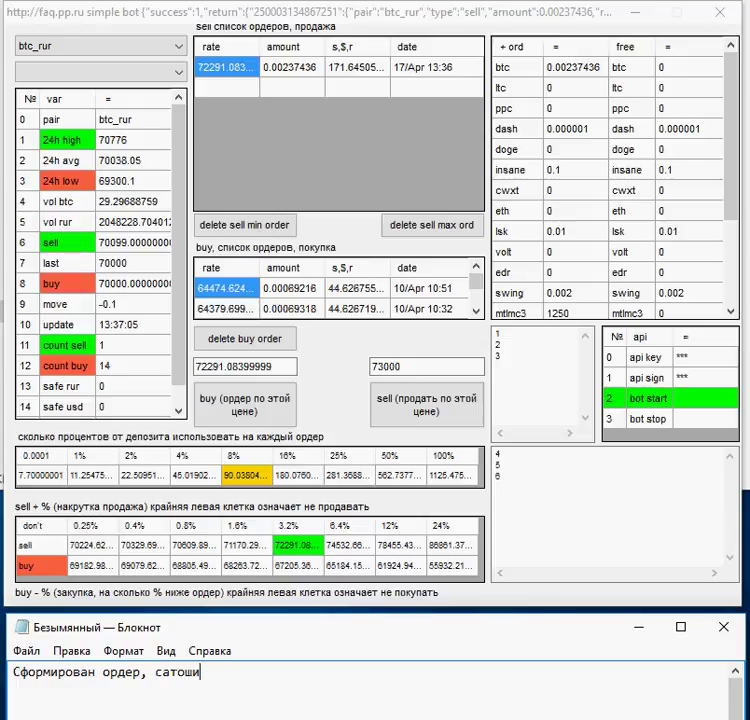
{"action": "type", "text": " продались "}
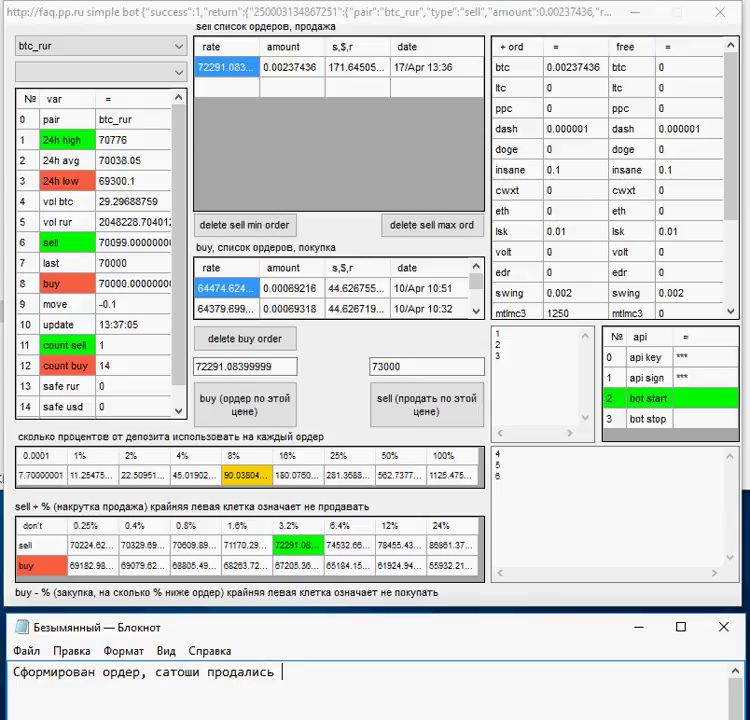
{"action": "type", "text": "по цене ук"}
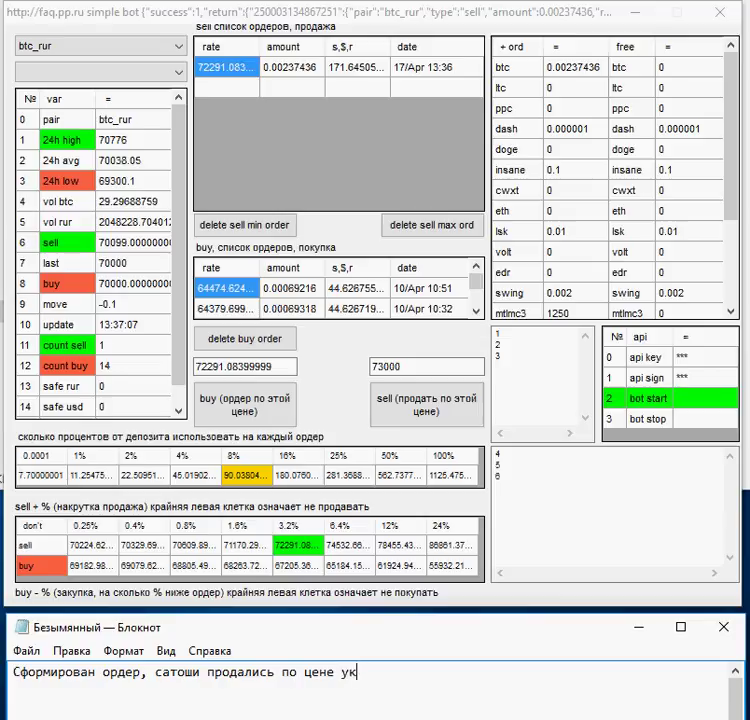
{"action": "type", "text": "азанной в п"}
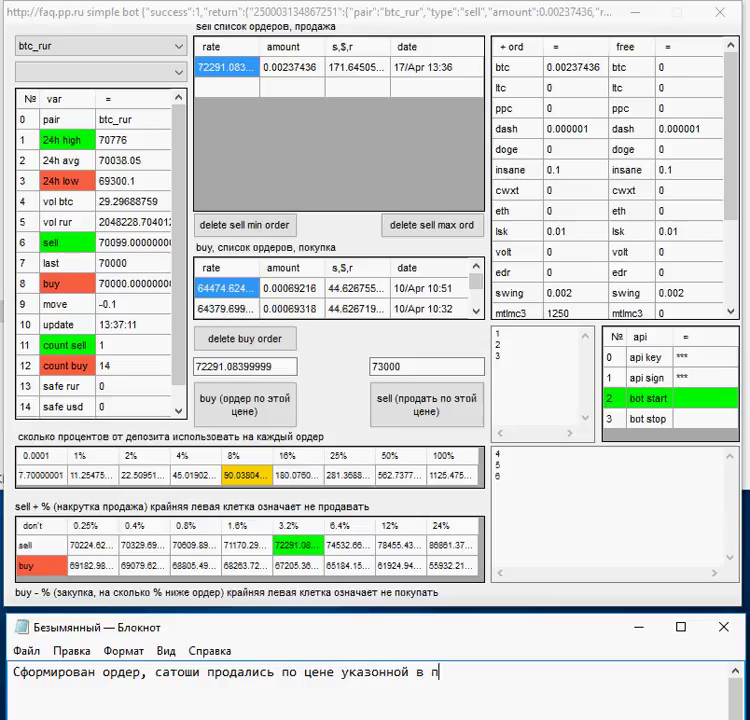
{"action": "type", "text": "анеле про"}
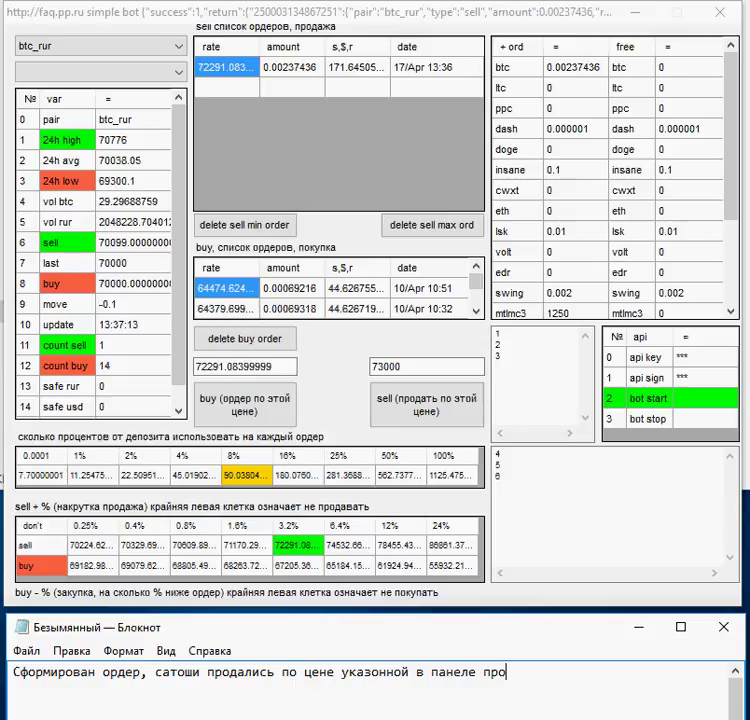
{"action": "type", "text": "даж..."}
Enclose the word "продались" in the note in double quotation marks.
{"action": "left_click_drag", "start_coordinate": [206, 676], "coordinate": [274, 672]}
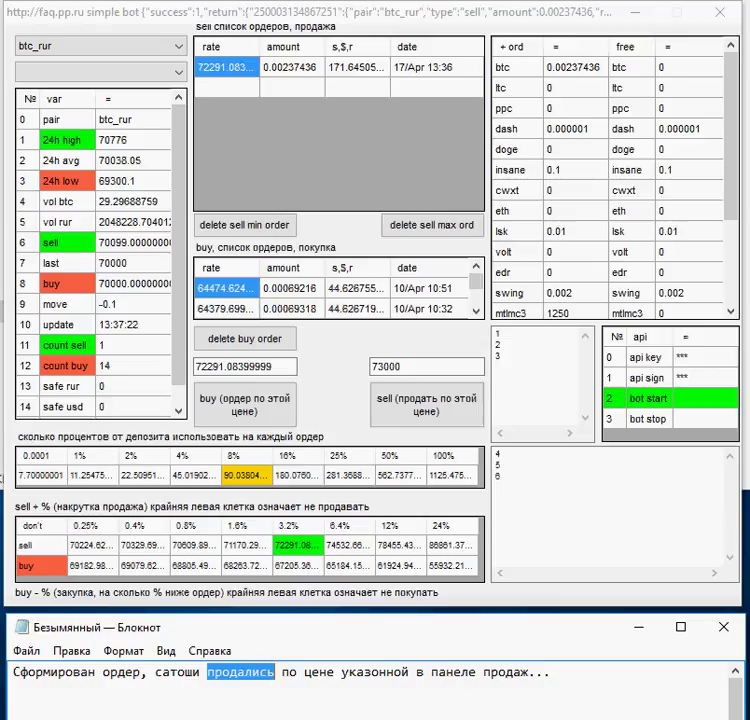
{"action": "left_click", "coordinate": [272, 672]}
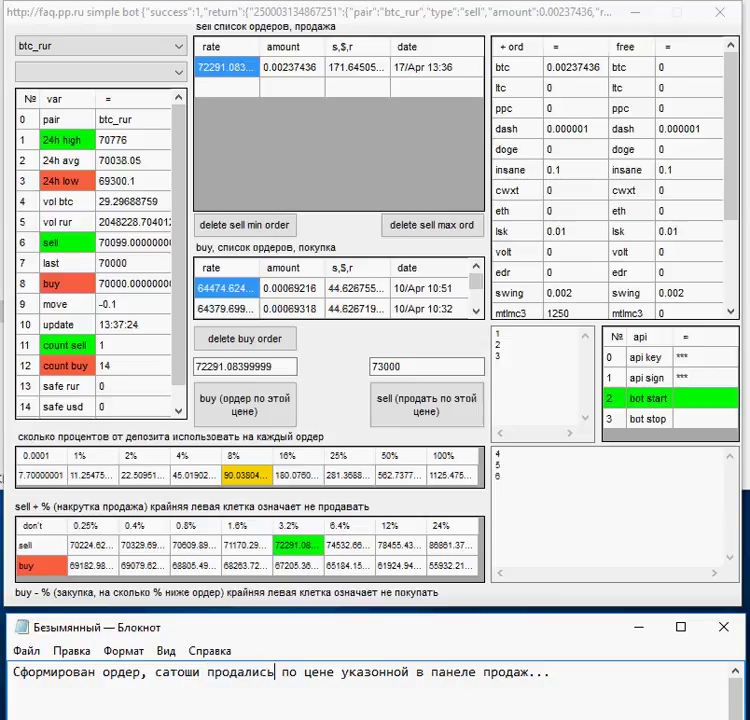
{"action": "left_click", "coordinate": [155, 672]}
{"action": "left_click", "coordinate": [202, 672]}
{"action": "type", "text": "\""}
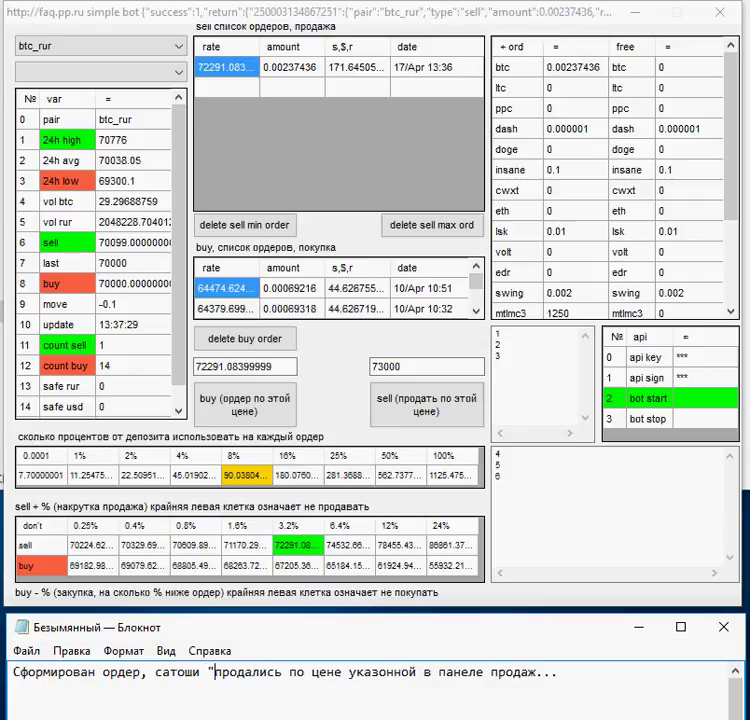
{"action": "left_click", "coordinate": [285, 672]}
{"action": "type", "text": "\""}
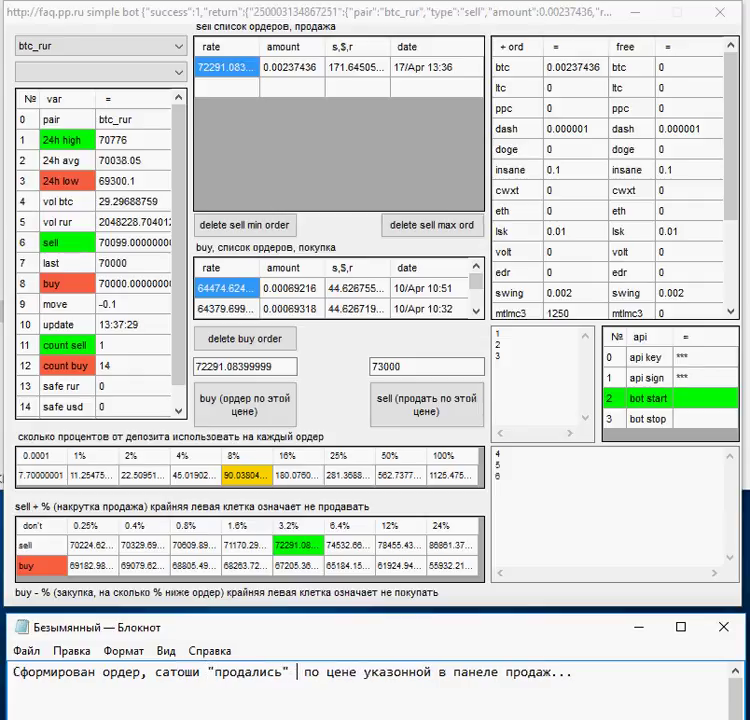
Insert the smiley ";-)" after the quoted word "продались" in the note.
{"action": "type", "text": "Ж-"}
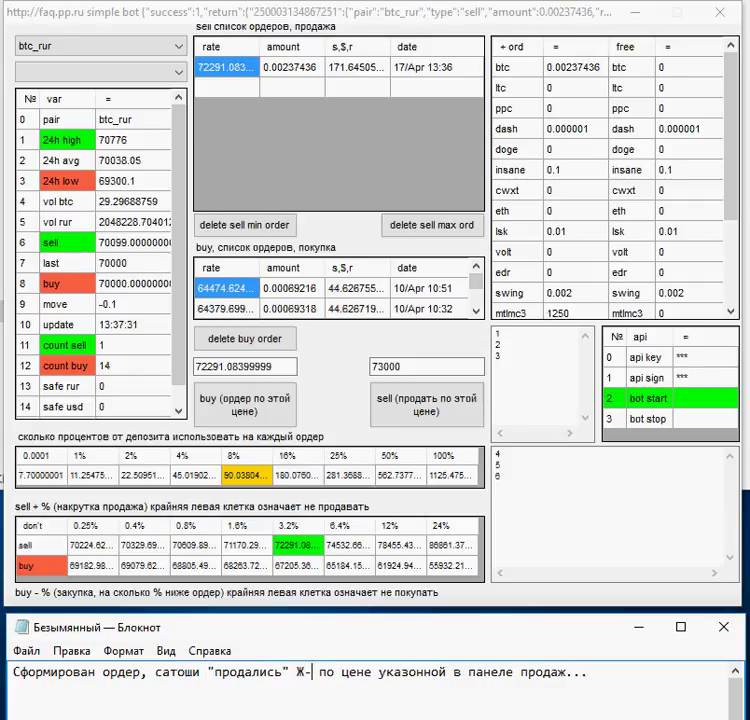
{"action": "key", "text": "BackSpace"}
{"action": "key", "text": "BackSpace"}
{"action": "type", "text": ";"}
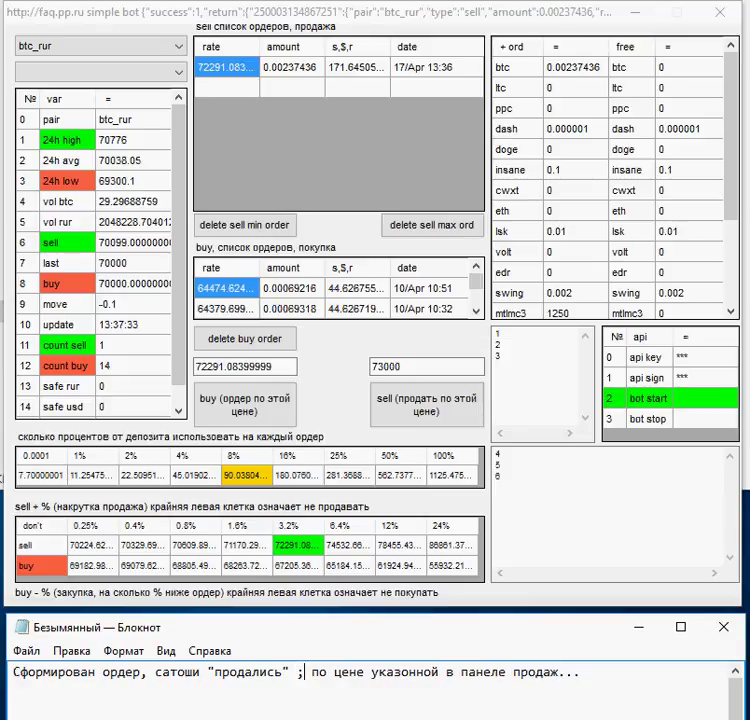
{"action": "type", "text": "-)"}
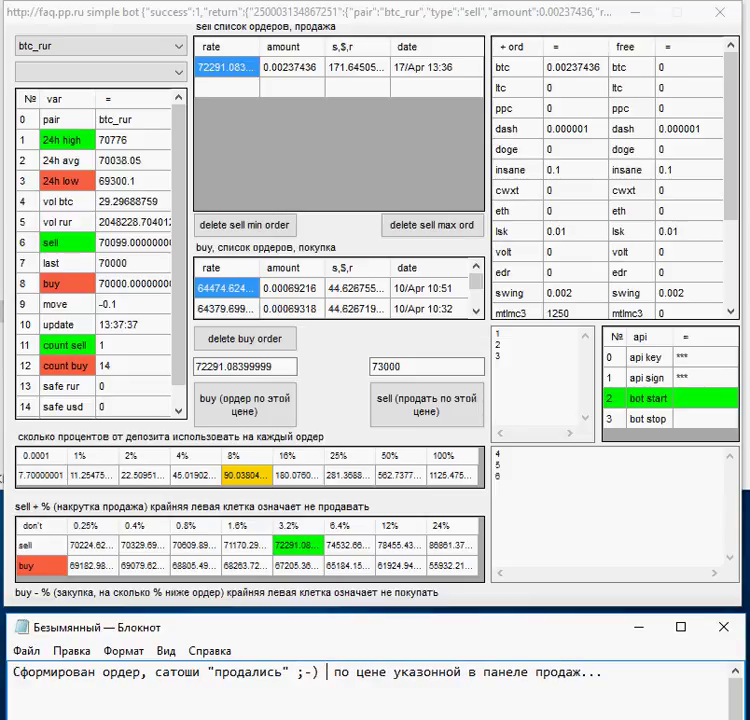
Clear the note about the formed sell order from Notepad.
{"action": "key", "text": "Home"}
{"action": "key", "text": "shift+End"}
{"action": "key", "text": "Delete"}
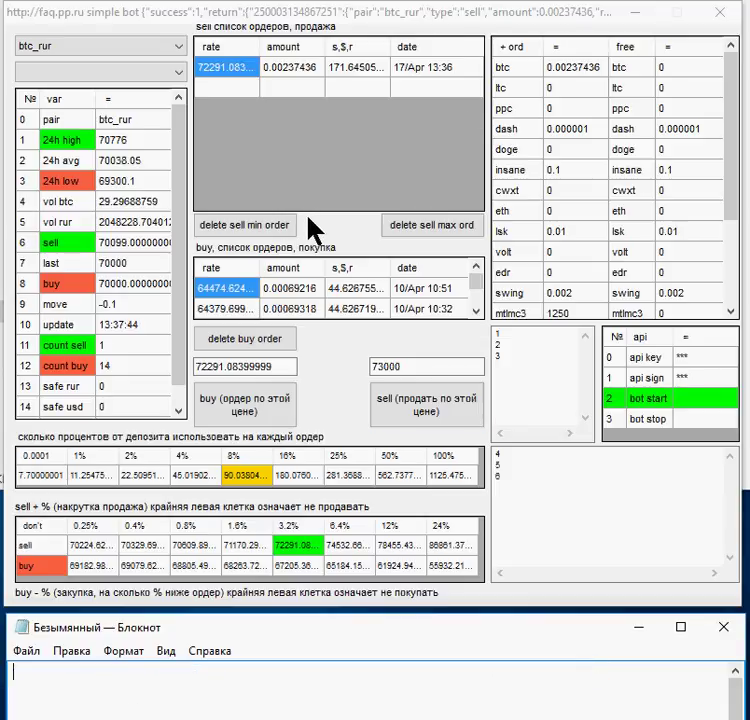
In simple bot, set the btc_rur sell markup to "don't" and delete the minimum sell order.
{"action": "left_click", "coordinate": [53, 545]}
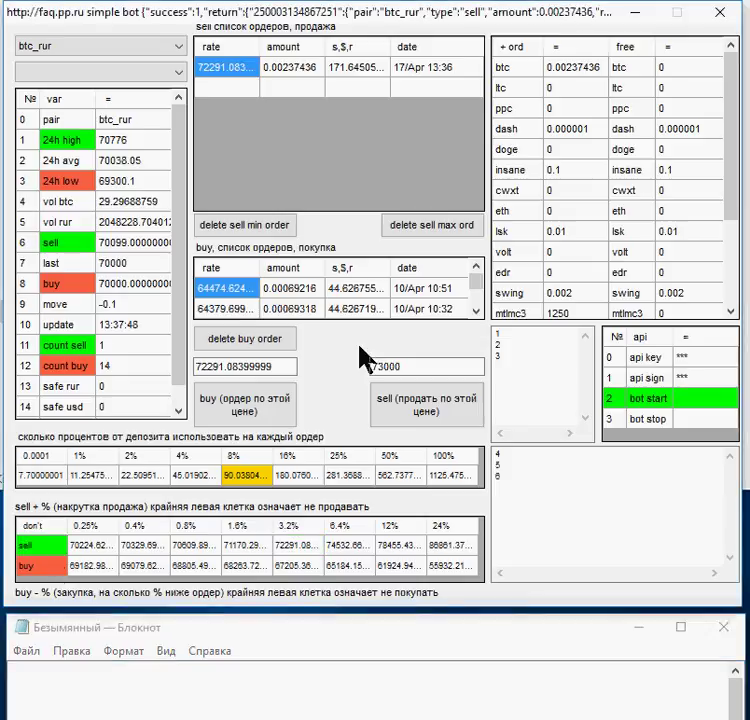
{"action": "left_click", "coordinate": [270, 228]}
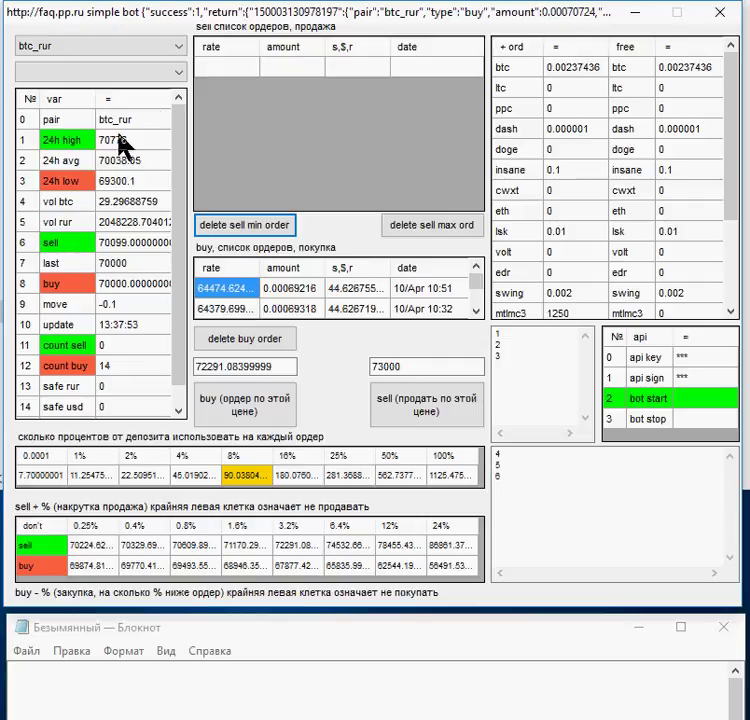
Switch the trading pair to eth_rur.
{"action": "left_click", "coordinate": [151, 47]}
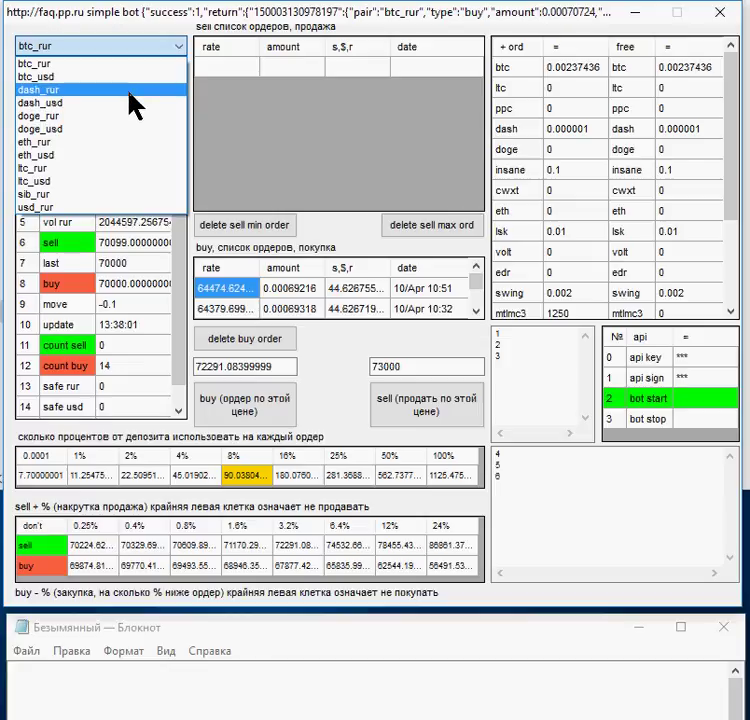
{"action": "left_click", "coordinate": [97, 137]}
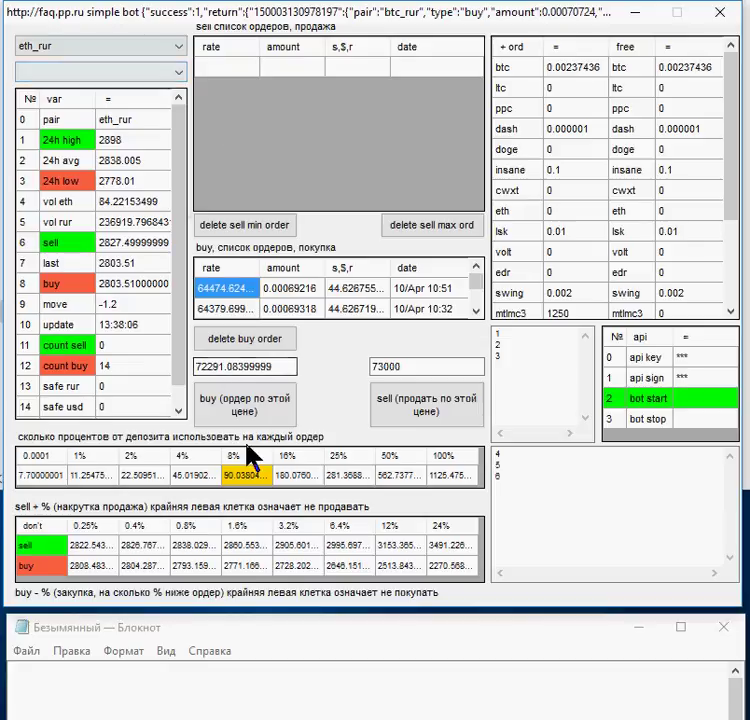
{"action": "left_click", "coordinate": [243, 335]}
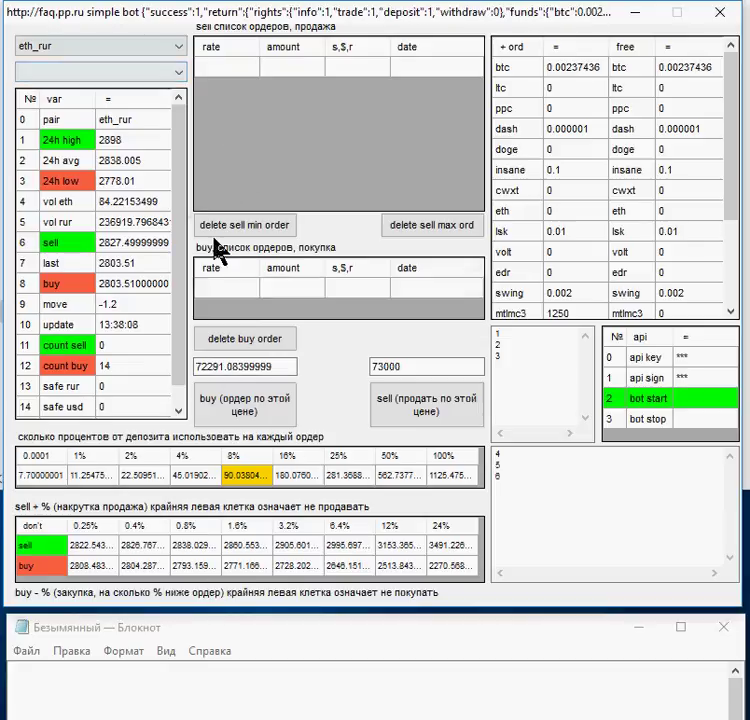
Write the note "Переключились на пару етх_рур" in Notepad.
{"action": "left_click", "coordinate": [104, 676]}
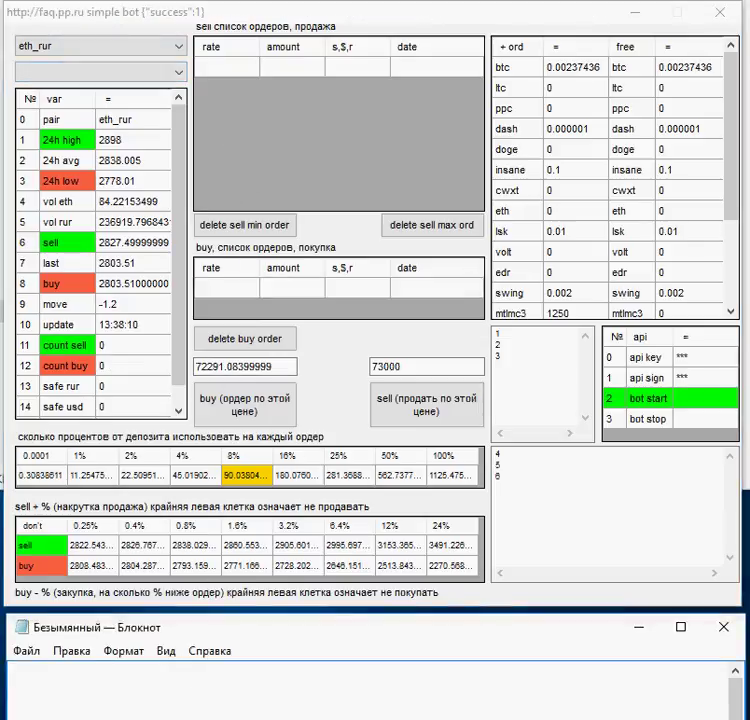
{"action": "type", "text": "Пекре"}
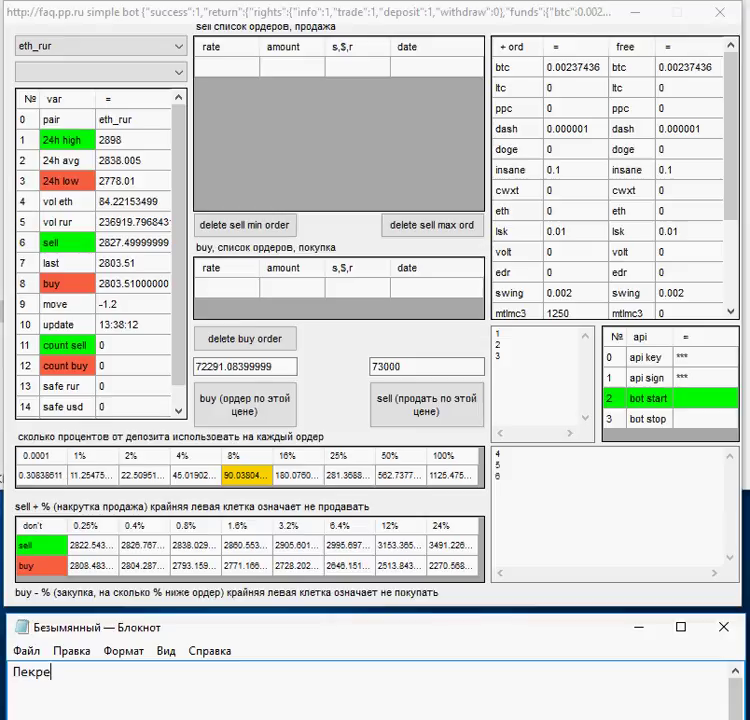
{"action": "key", "text": "BackSpace"}
{"action": "key", "text": "BackSpace"}
{"action": "key", "text": "BackSpace"}
{"action": "key", "text": "BackSpace"}
{"action": "type", "text": "е"}
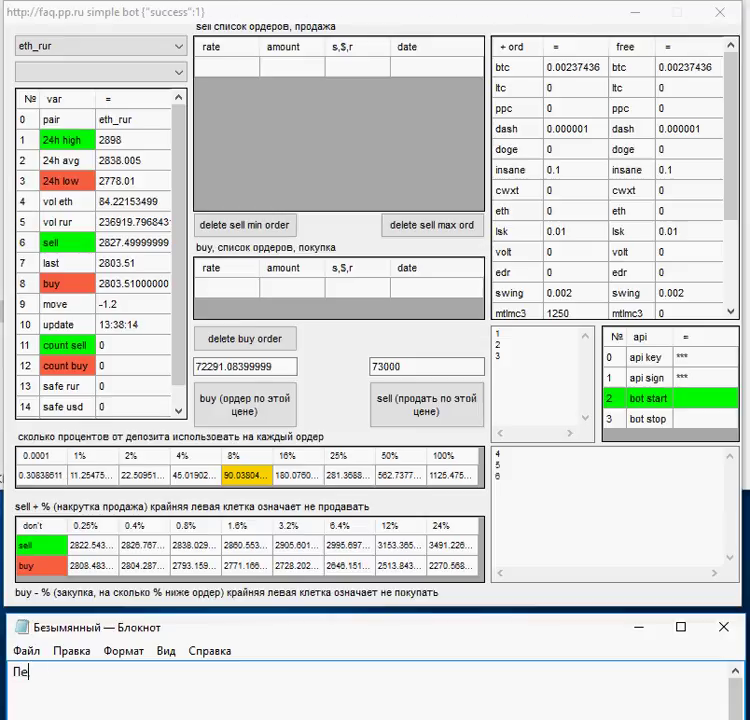
{"action": "type", "text": "реключились  на"}
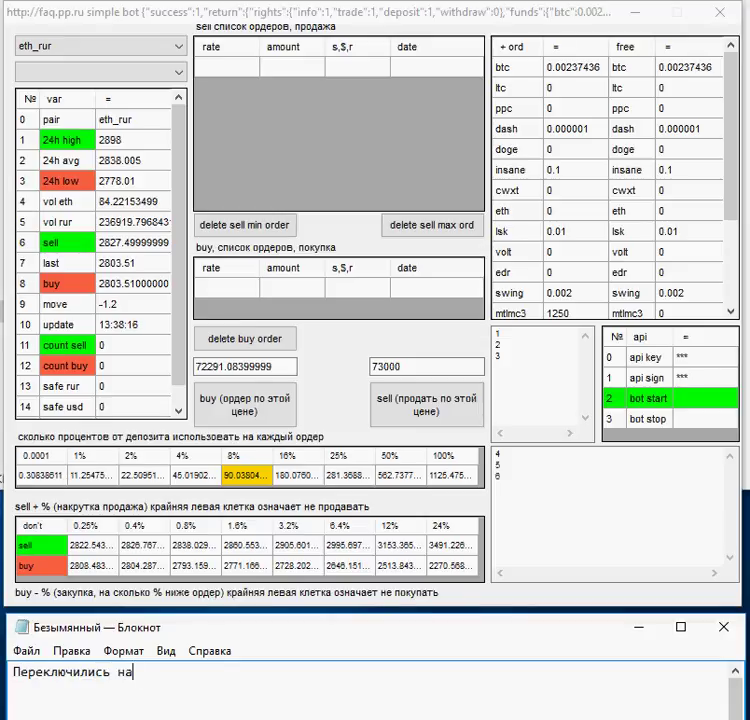
{"action": "type", "text": " пару "}
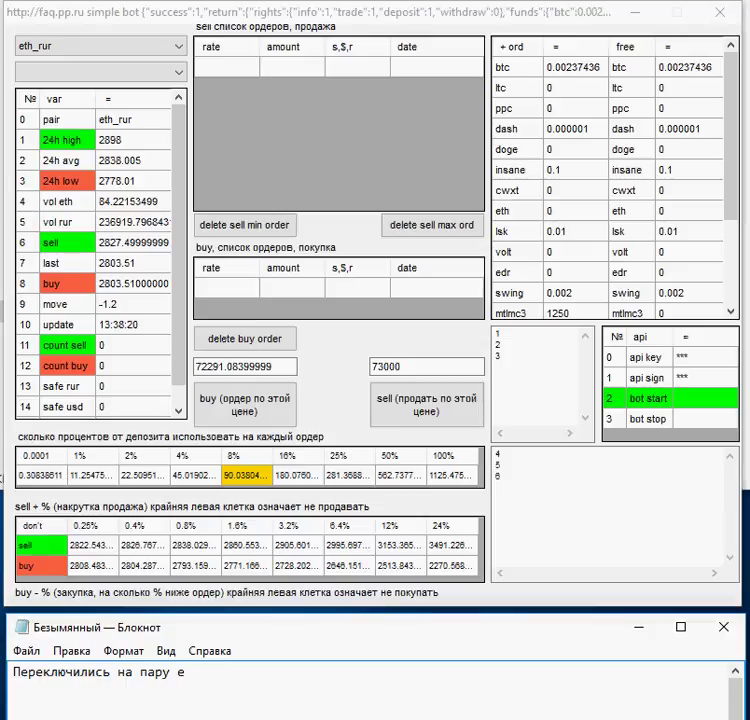
{"action": "type", "text": "етх"}
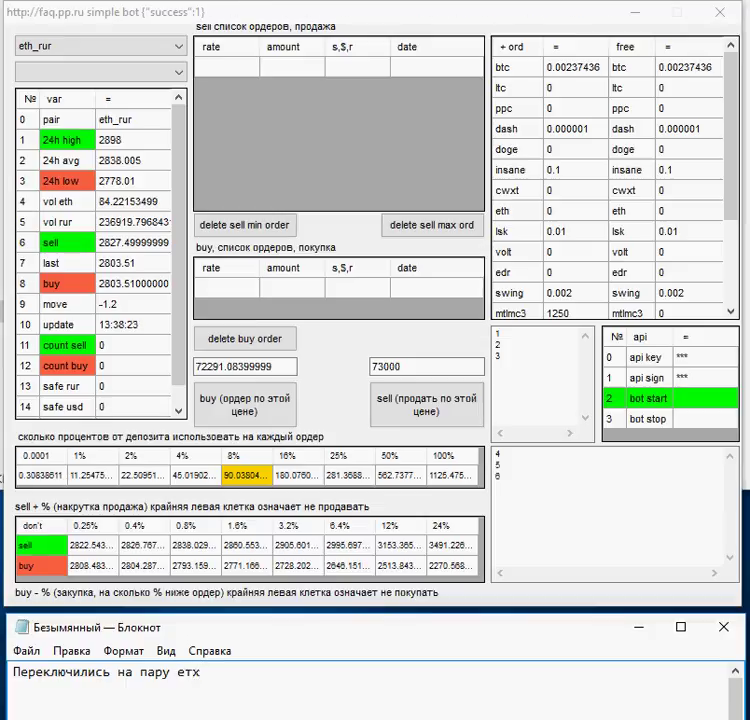
{"action": "type", "text": "_рур"}
Replace the Notepad text with "Предположим, нам нужна простейшая стратегия, примерно такая -".
{"action": "key", "text": "ctrl+a"}
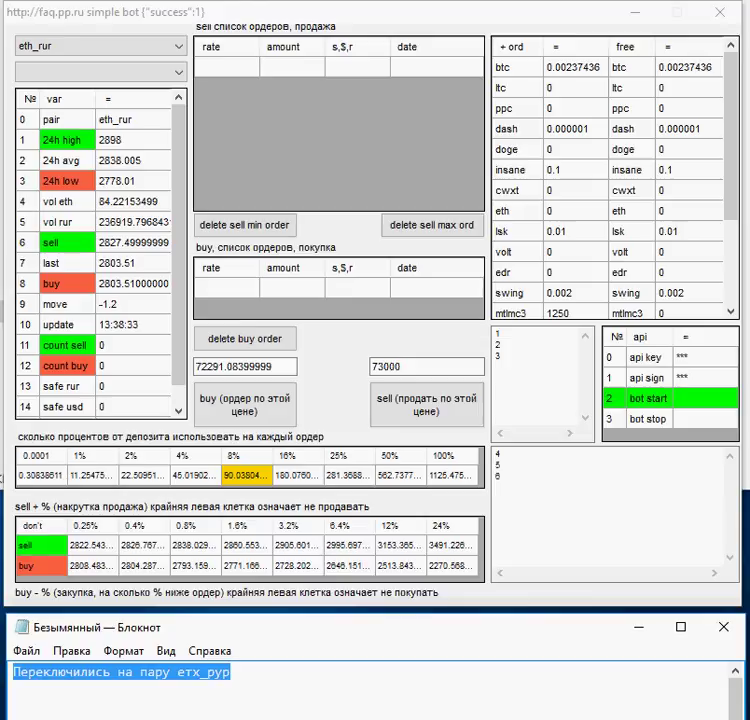
{"action": "key", "text": "BackSpace"}
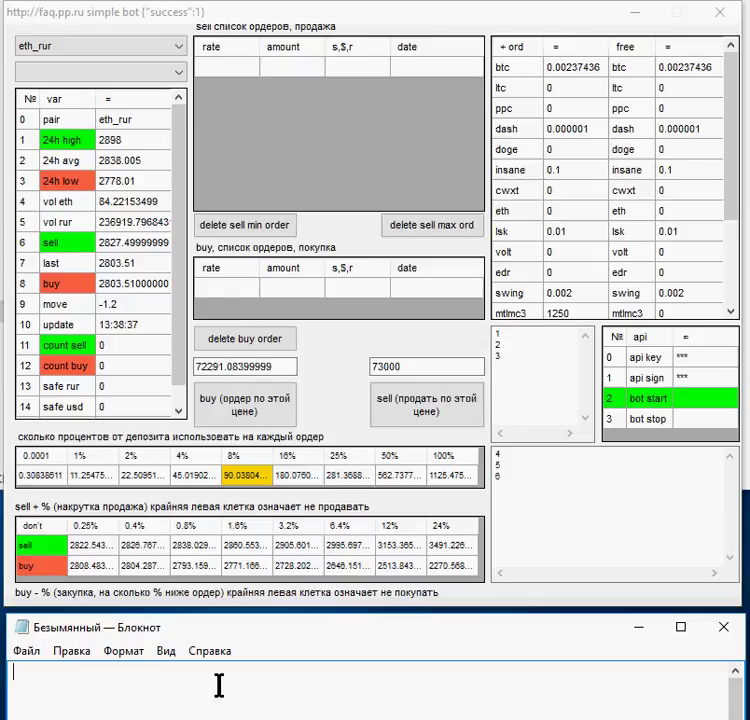
{"action": "type", "text": "Предположим"}
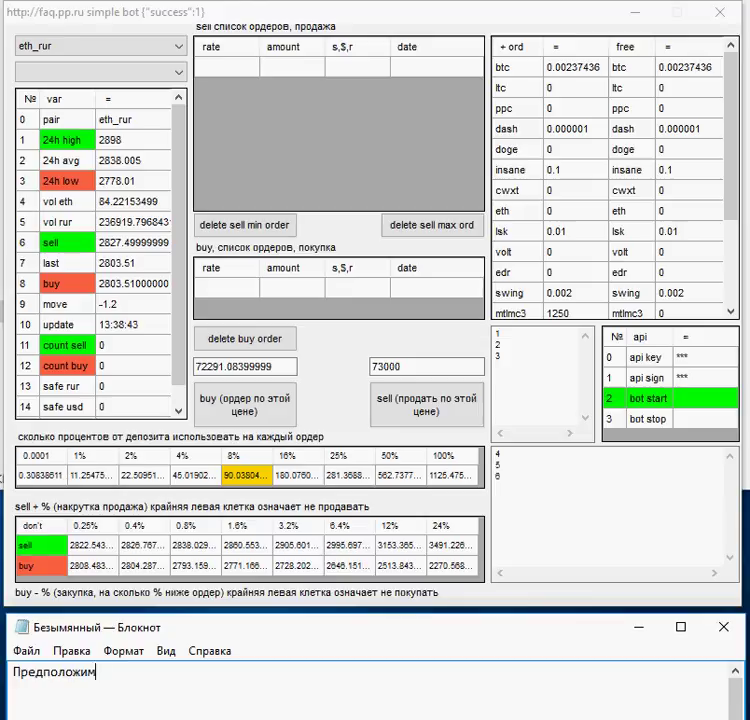
{"action": "type", "text": ", нам нужна прое"}
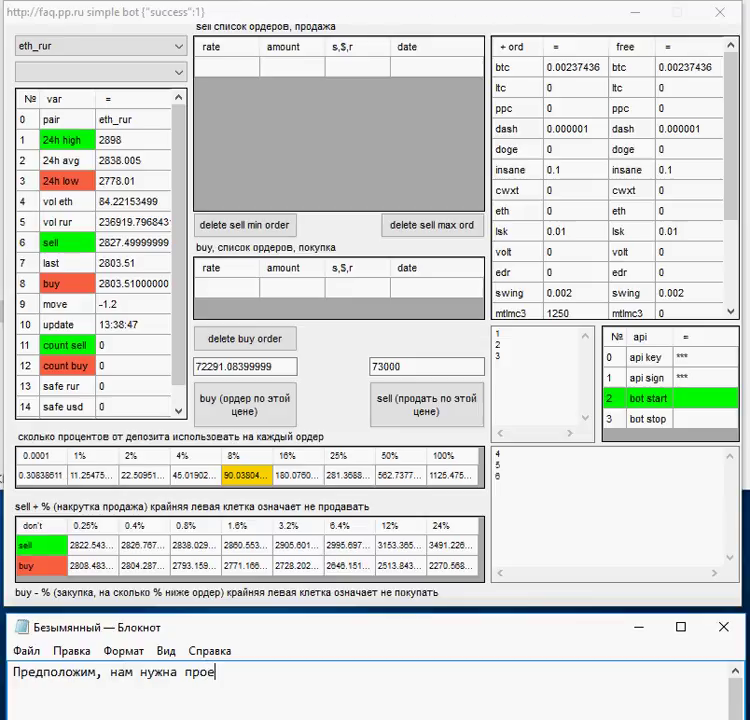
{"action": "key", "text": "BackSpace"}
{"action": "type", "text": "стейшая стра"}
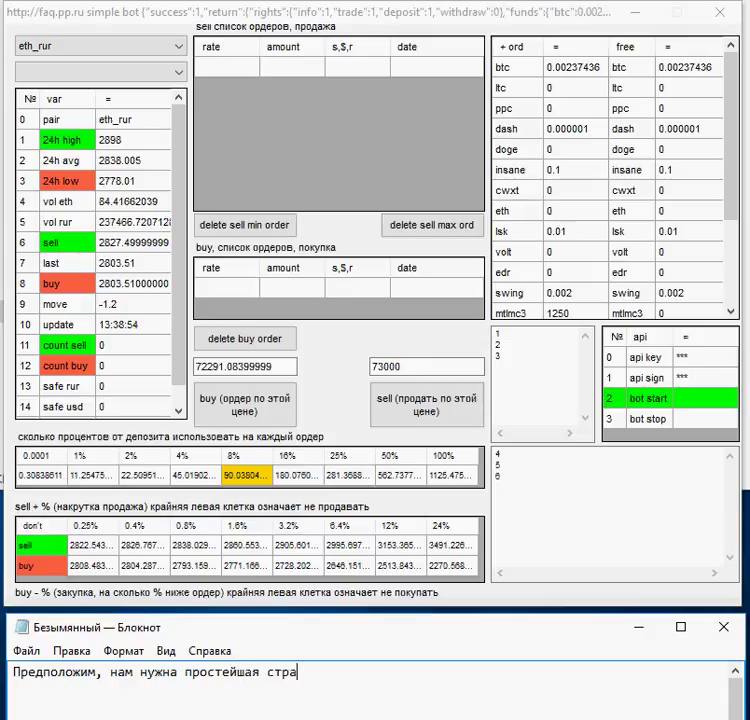
{"action": "type", "text": "те"}
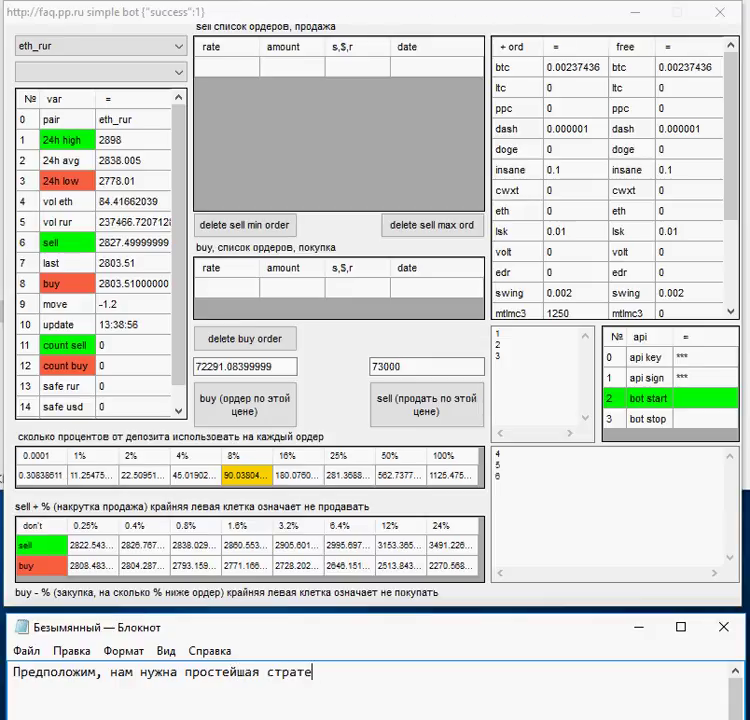
{"action": "type", "text": "гия, приме"}
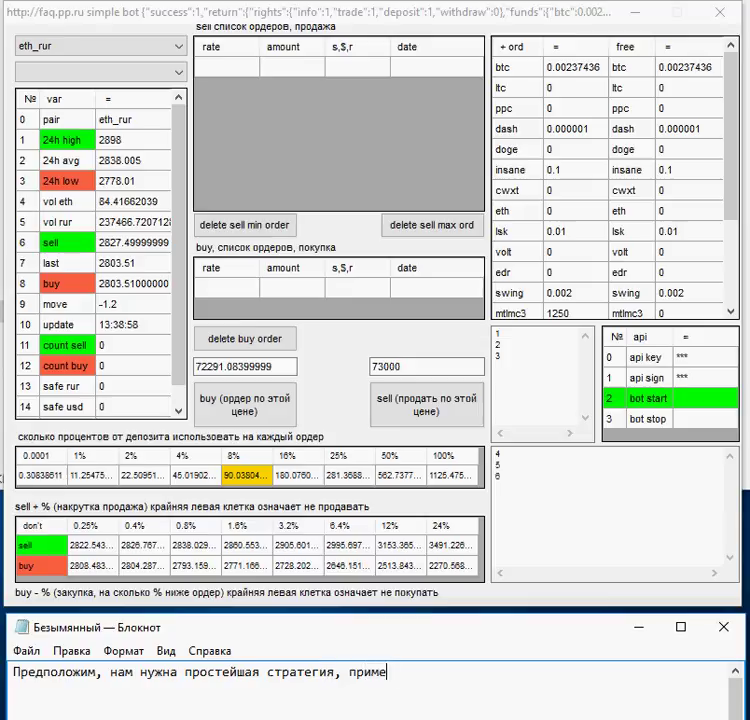
{"action": "type", "text": "рно такая -"}
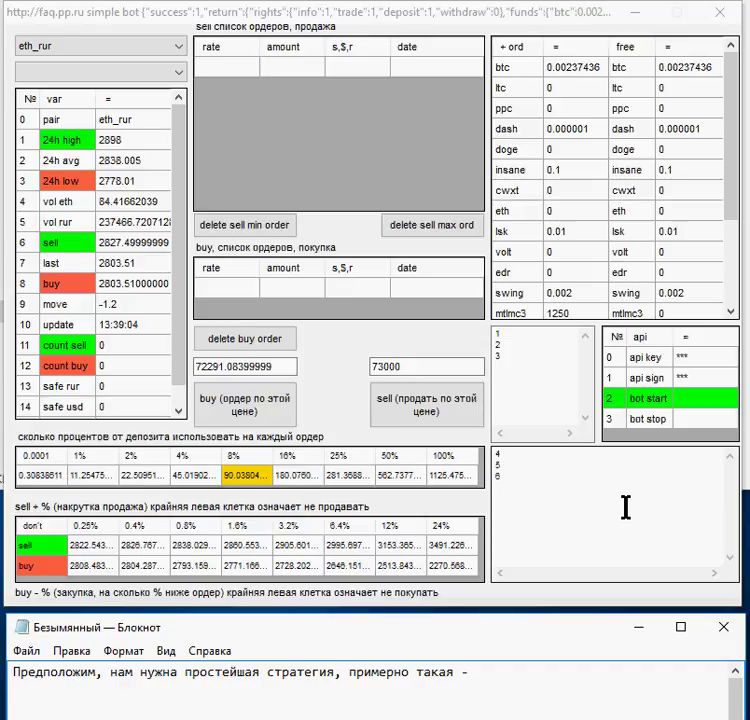
Replace the note with the first strategy rule, "1.закупаться на 4% за один раз".
{"action": "key", "text": "ctrl+a"}
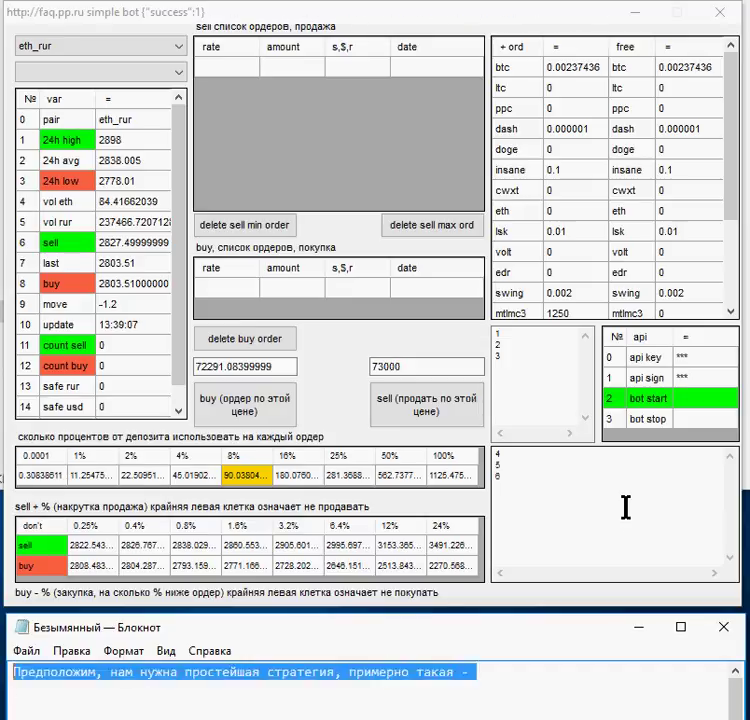
{"action": "key", "text": "Delete"}
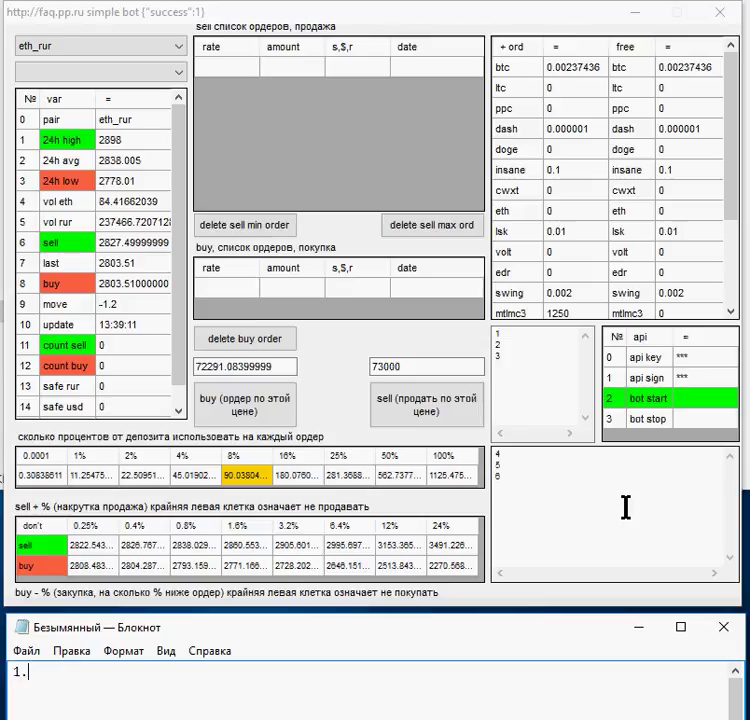
{"action": "type", "text": "1.закупаться на "}
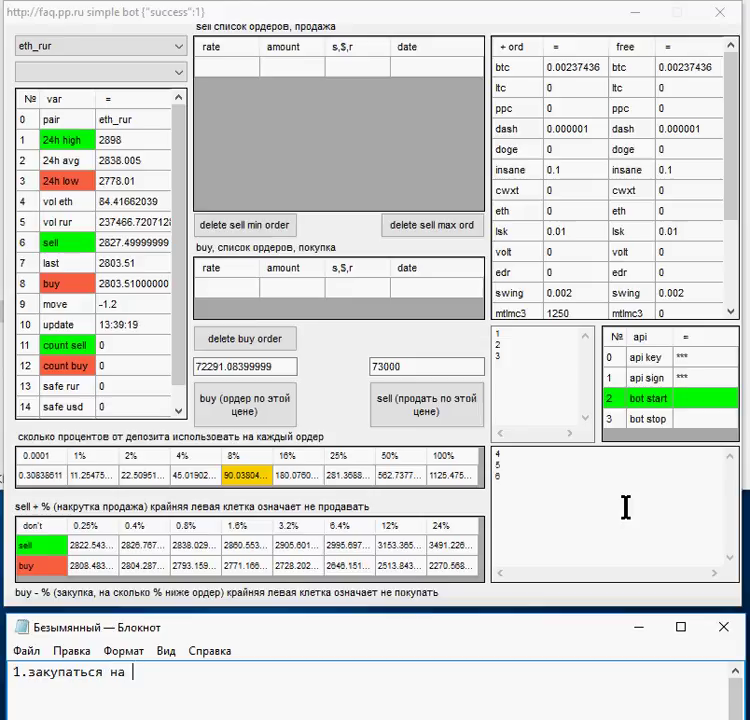
{"action": "type", "text": "4% за оди"}
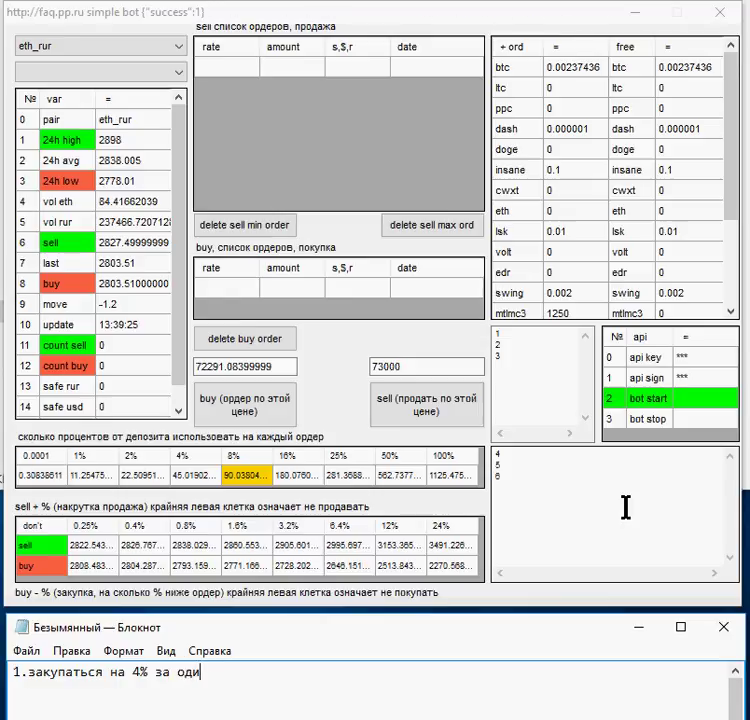
{"action": "type", "text": "н раз"}
Add the second strategy rule on a new line: "2.наценять купленное на 1.6%".
{"action": "type", "text": "2."}
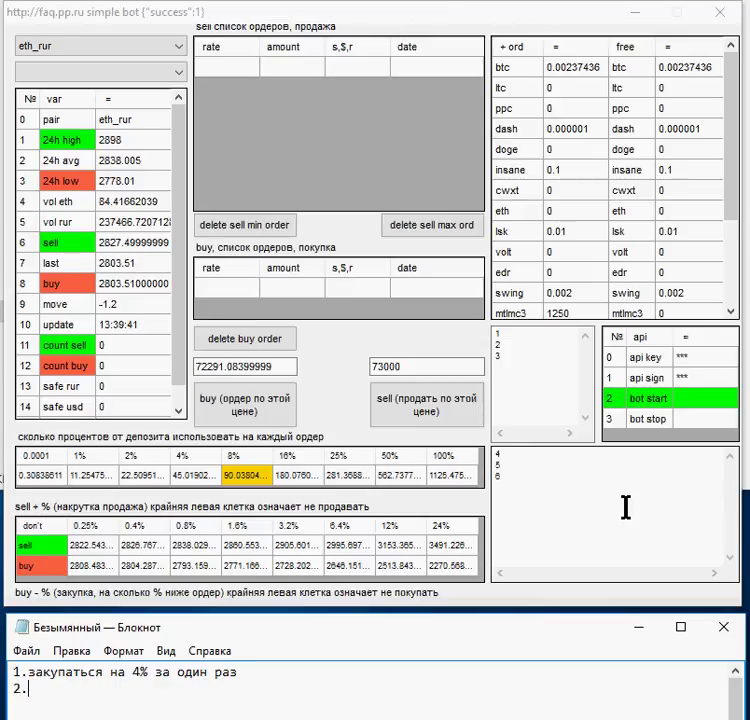
{"action": "type", "text": "наценять "}
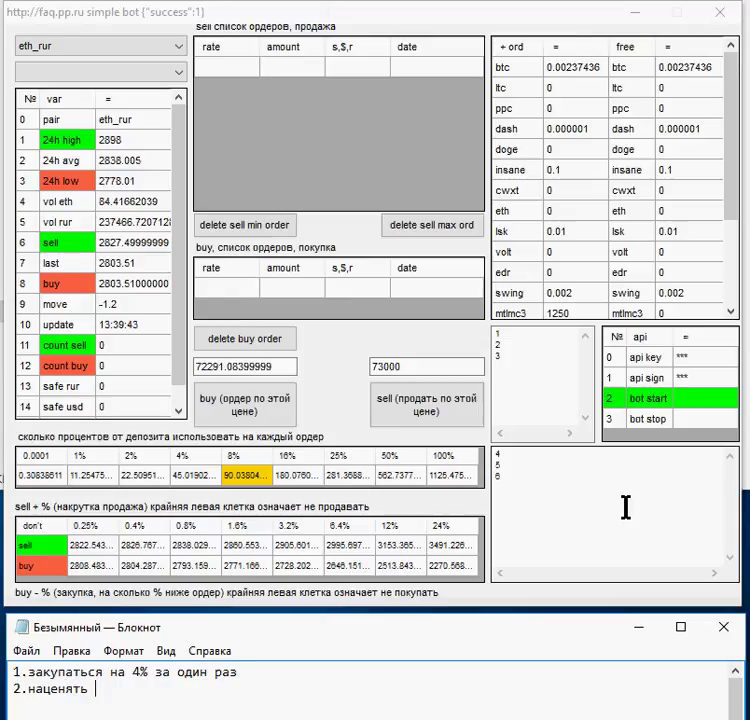
{"action": "type", "text": "купленное на "}
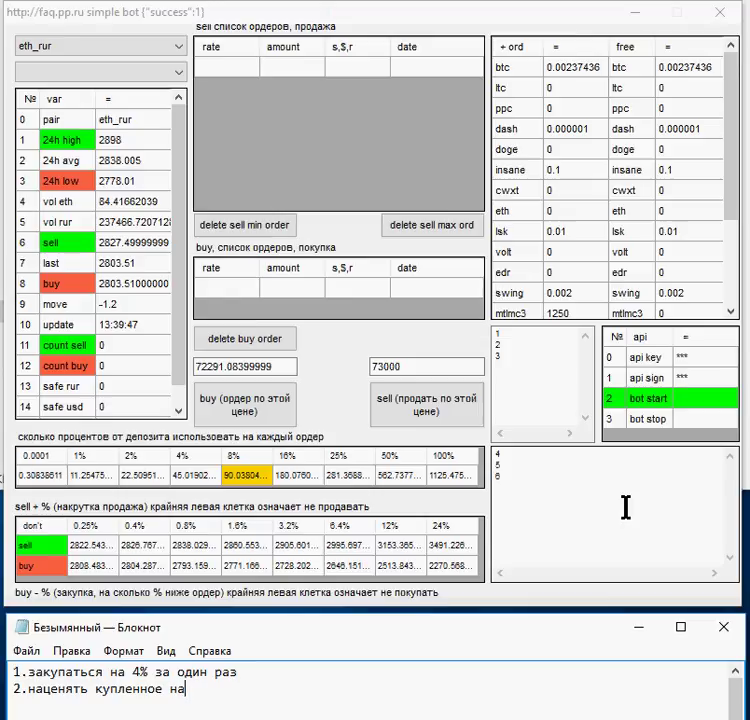
{"action": "type", "text": "1.6%"}
Add the third rule, "3.покупать ниже уровня 2700 рублей, с шагом снижения 1.6%", and move the Notepad window up so all three lines fit.
{"action": "key", "text": "Return"}
{"action": "type", "text": "3.п"}
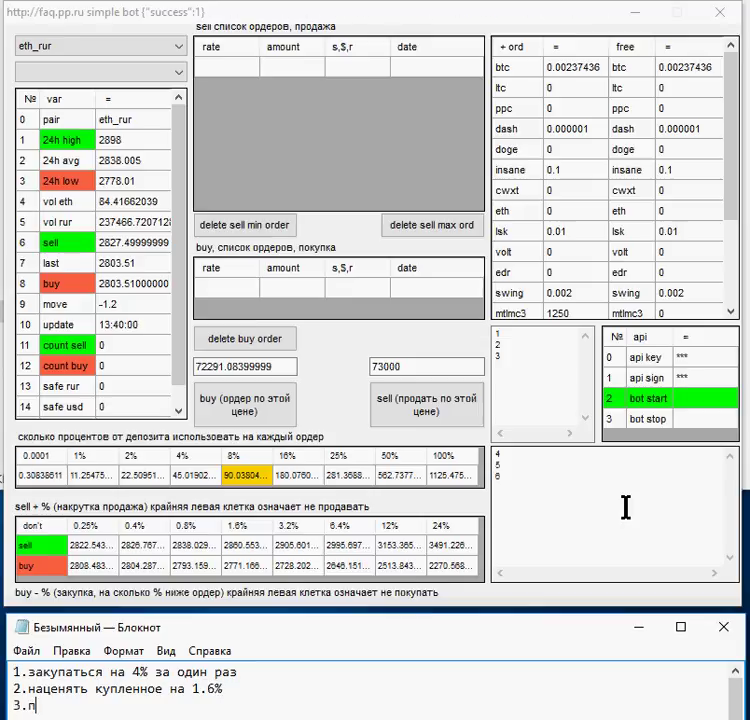
{"action": "type", "text": "окупать ниж"}
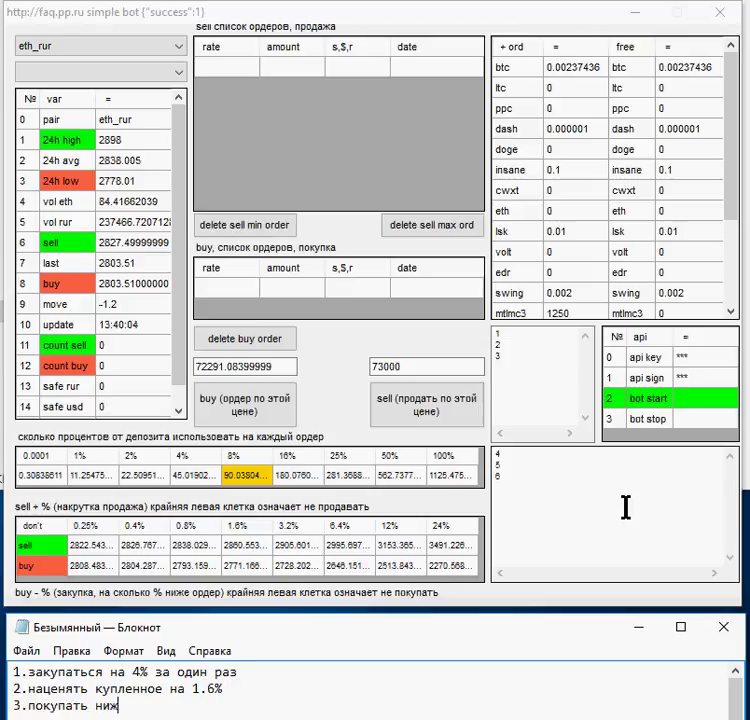
{"action": "type", "text": "е уровня "}
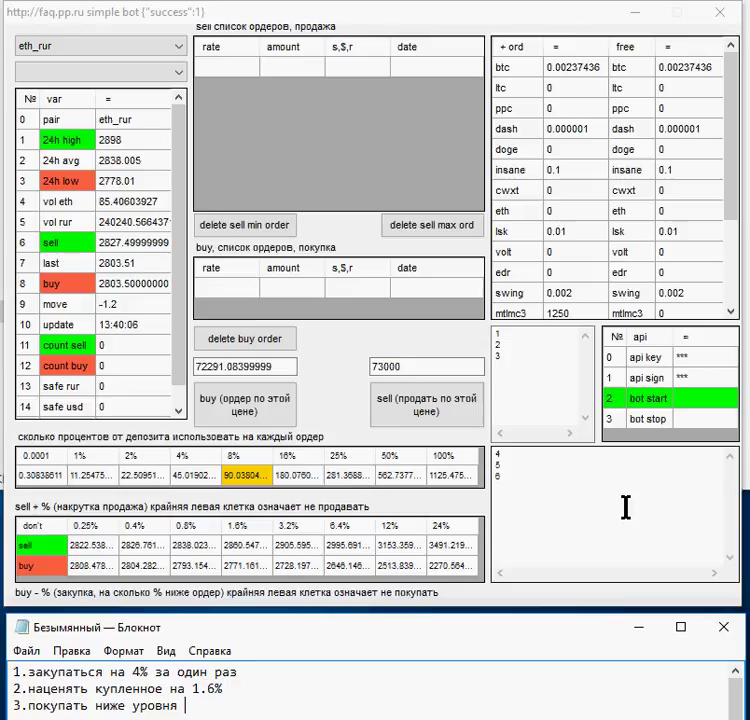
{"action": "type", "text": "2"}
{"action": "type", "text": "700 рубле"}
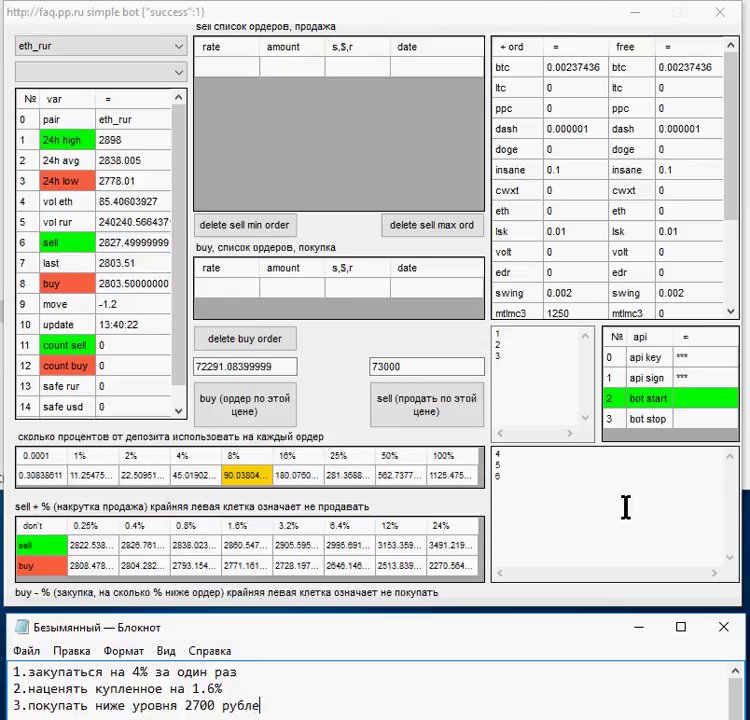
{"action": "type", "text": "й, с шаго"}
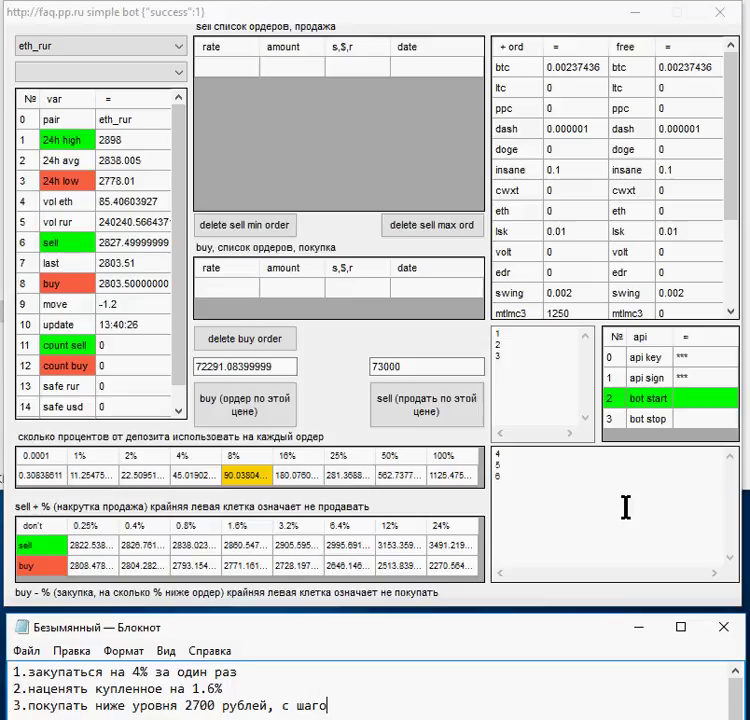
{"action": "type", "text": "м снижения "}
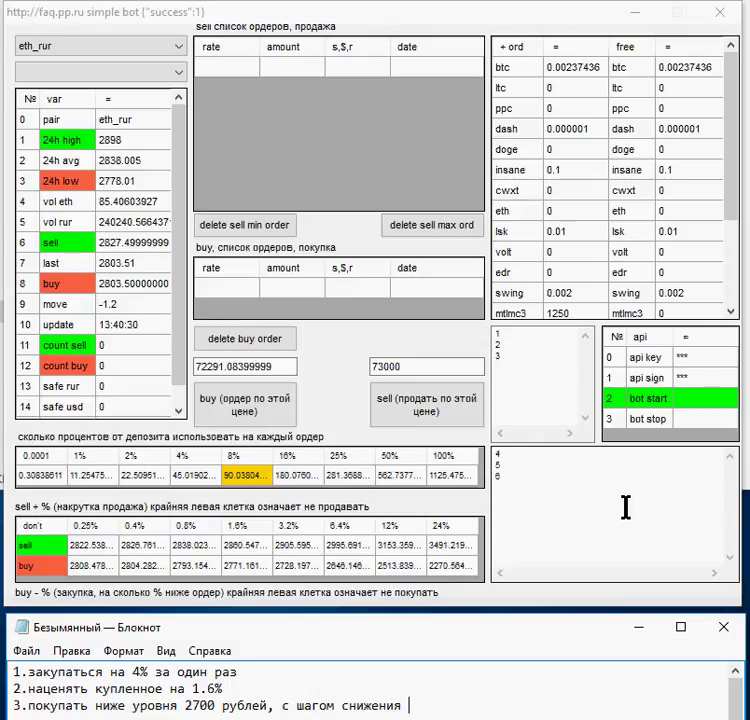
{"action": "type", "text": "1.6%"}
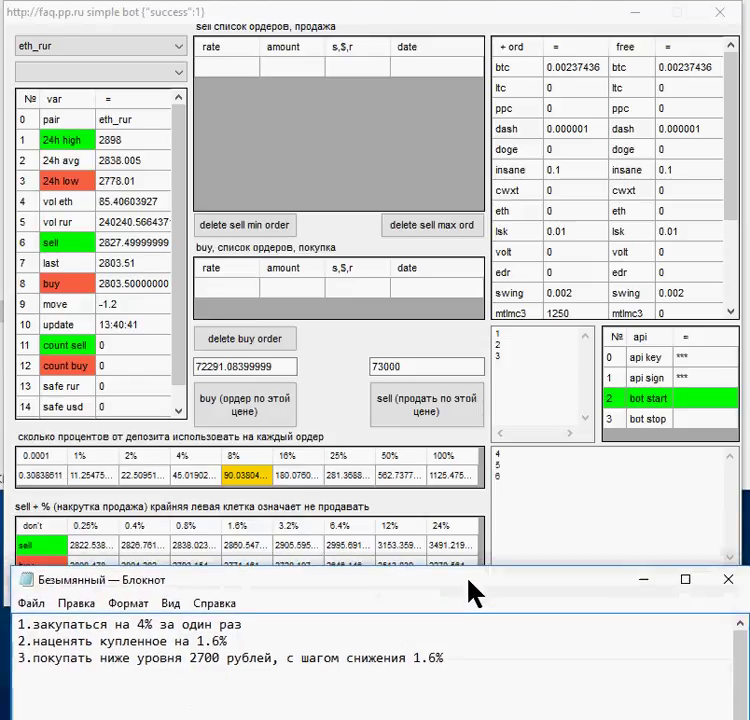
{"action": "left_click_drag", "start_coordinate": [466, 622], "coordinate": [463, 596]}
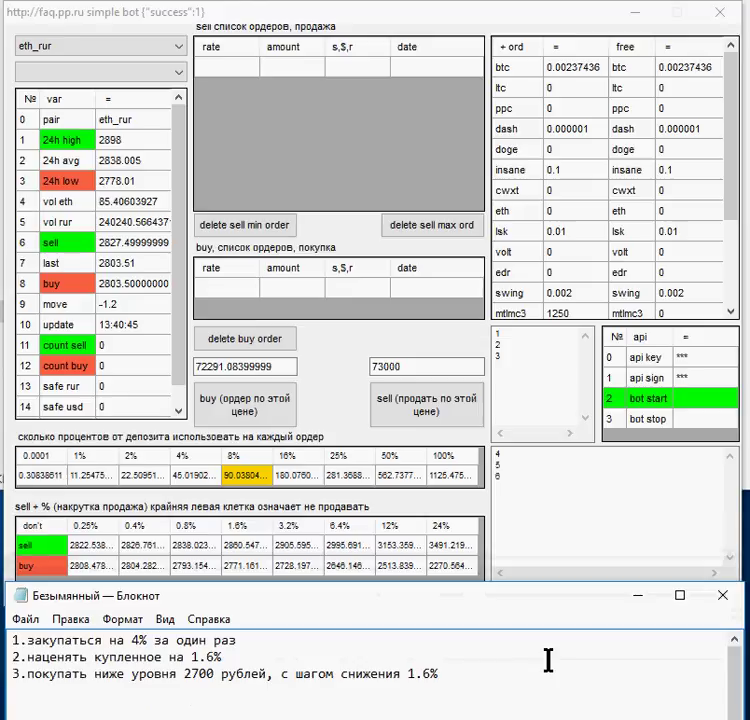
Insert "НАЧАТЬ" at the start of the third rule's text and add a line below it reading "--------показываю".
{"action": "left_click", "coordinate": [27, 674]}
{"action": "type", "text": "НАЧАТЬ"}
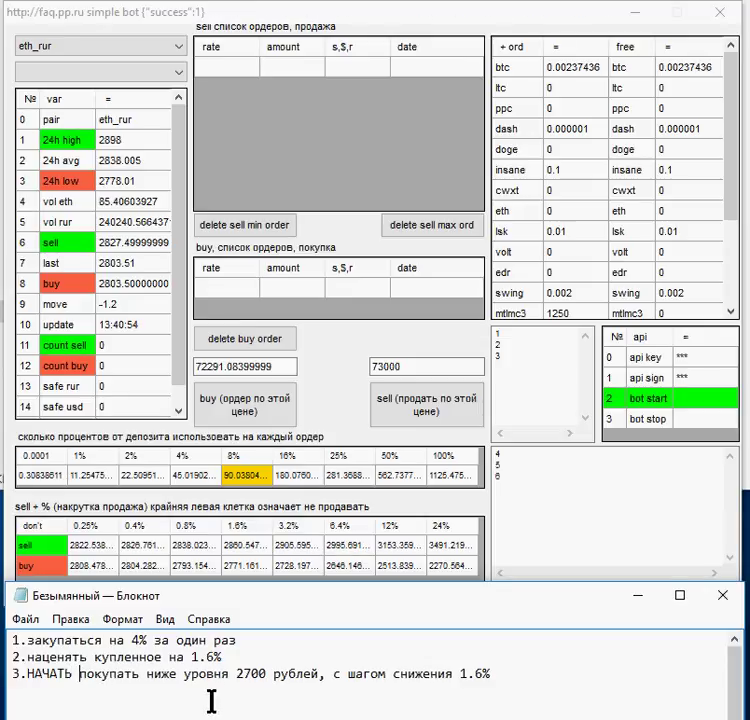
{"action": "left_click", "coordinate": [529, 683]}
{"action": "key", "text": "Return"}
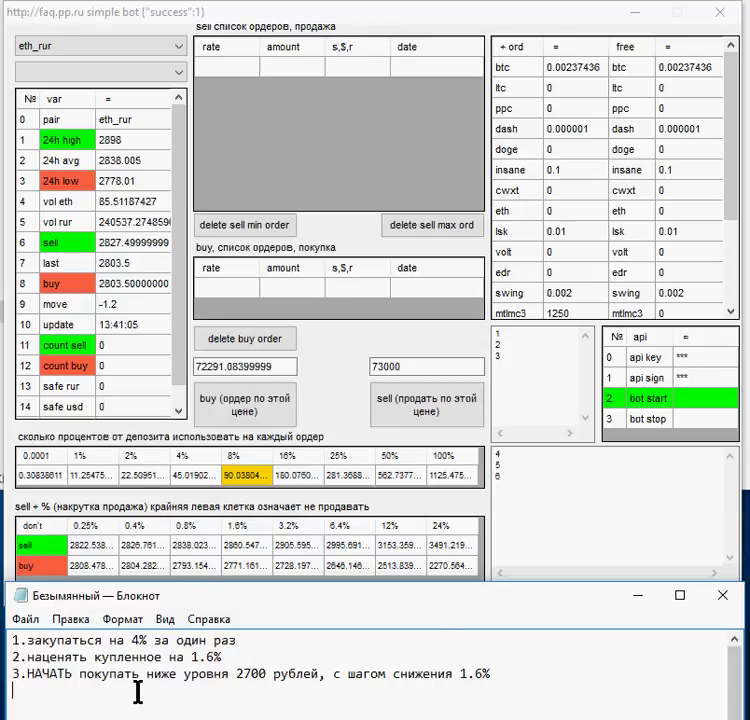
{"action": "type", "text": "--------пока"}
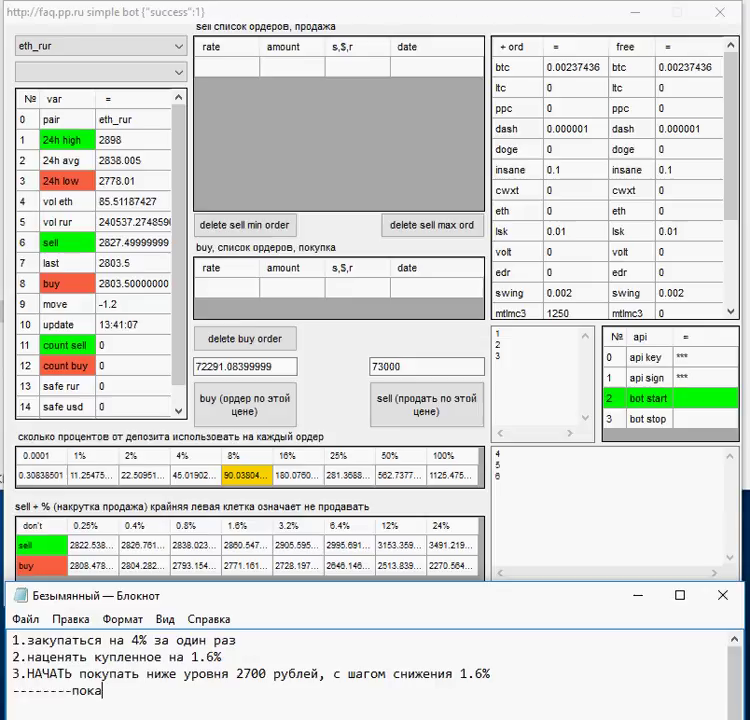
{"action": "type", "text": "зываю"}
Insert "~" before 2700 in the third rule to mark the price level as approximate.
{"action": "key", "text": "Up"}
{"action": "key", "text": "ctrl+Right"}
{"action": "key", "text": "ctrl+Right"}
{"action": "key", "text": "ctrl+Right"}
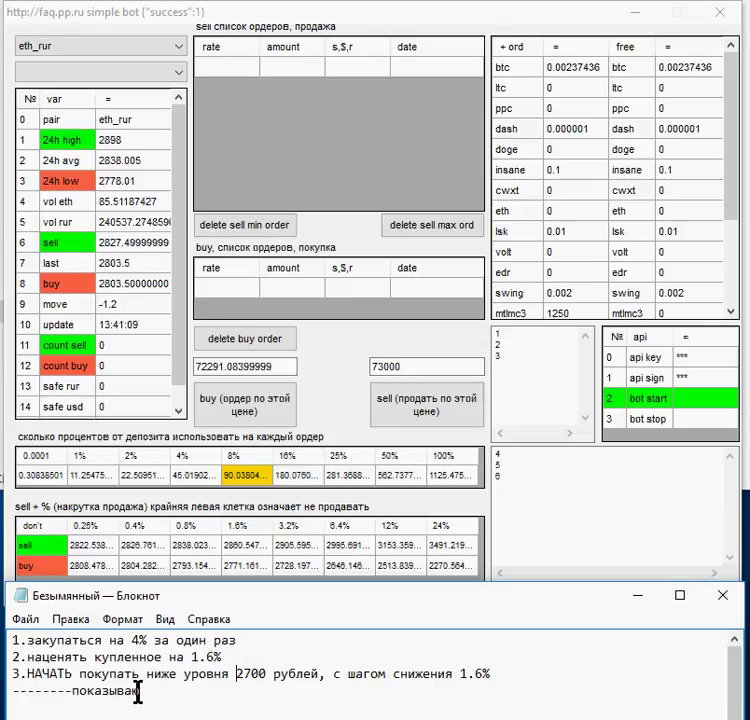
{"action": "type", "text": "~"}
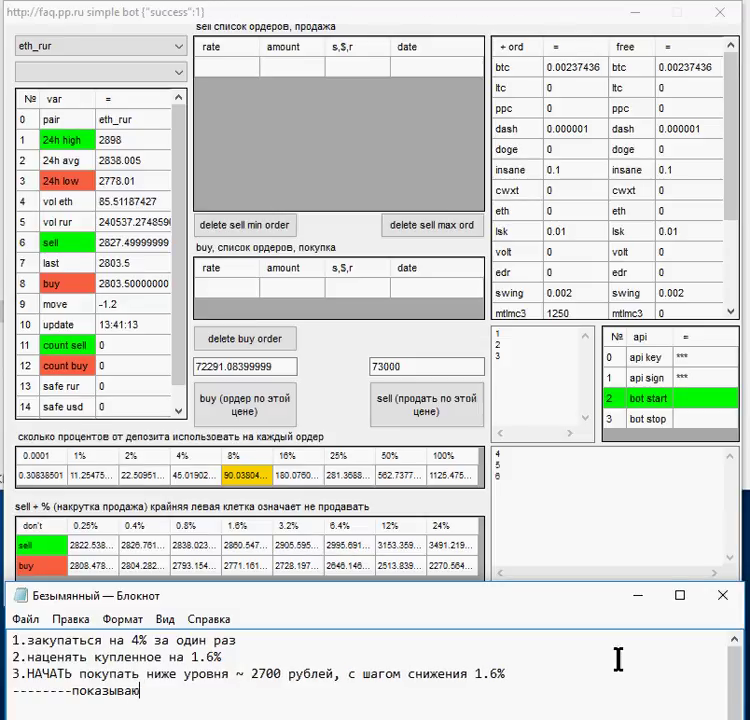
In the simple bot window, set the eth_rur deposit share to 4%, the sell markup to 1.6% and the buy discount to 3.2%.
{"action": "left_click", "coordinate": [190, 475]}
{"action": "left_click", "coordinate": [190, 478]}
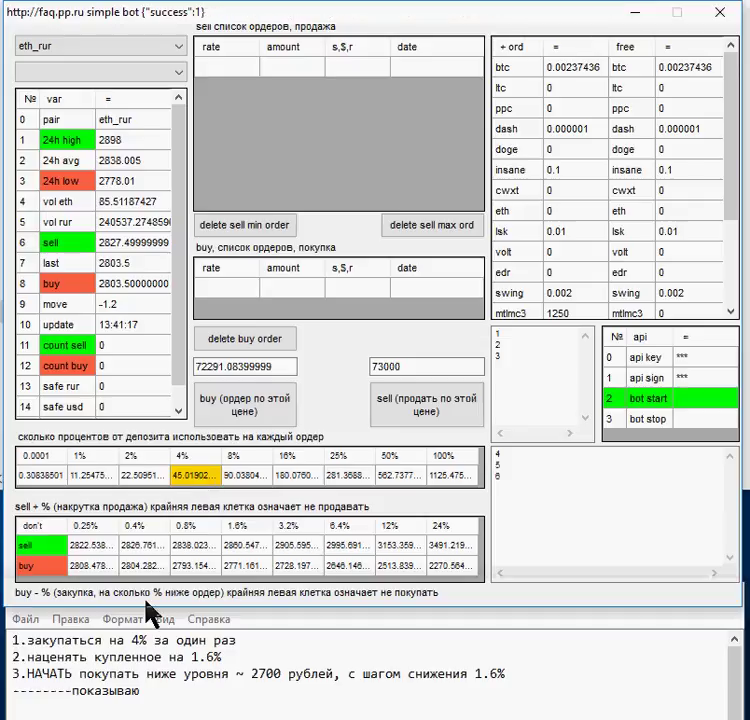
{"action": "mouse_move", "coordinate": [258, 553]}
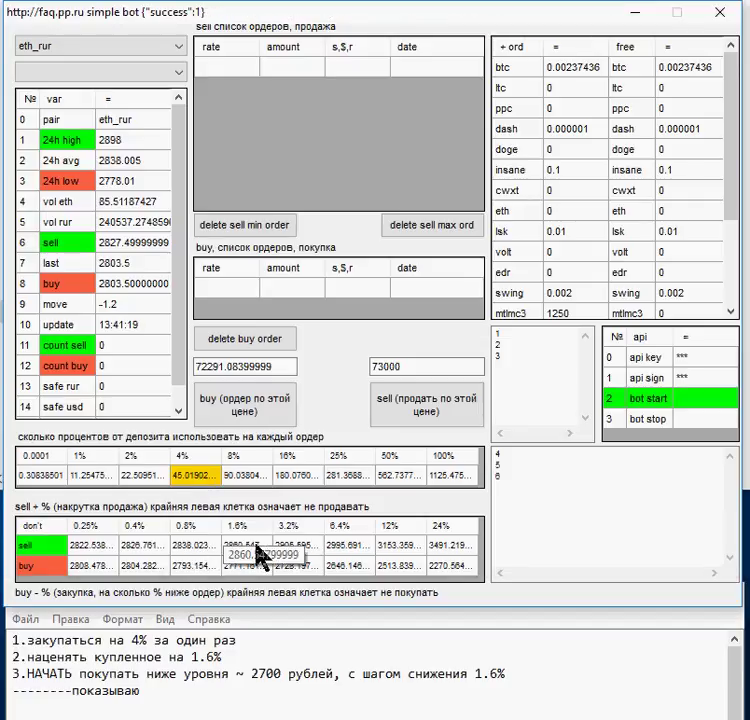
{"action": "left_click", "coordinate": [236, 550]}
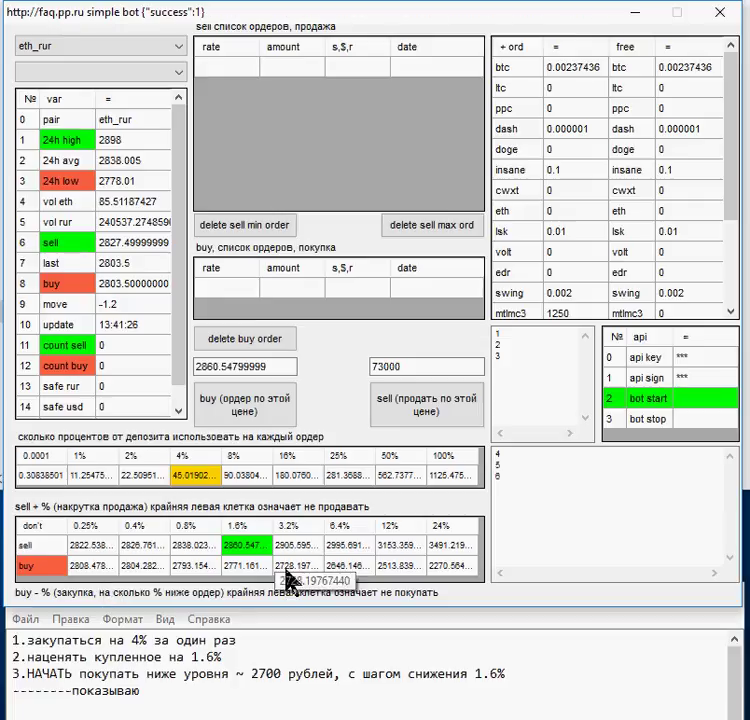
{"action": "left_click", "coordinate": [298, 568]}
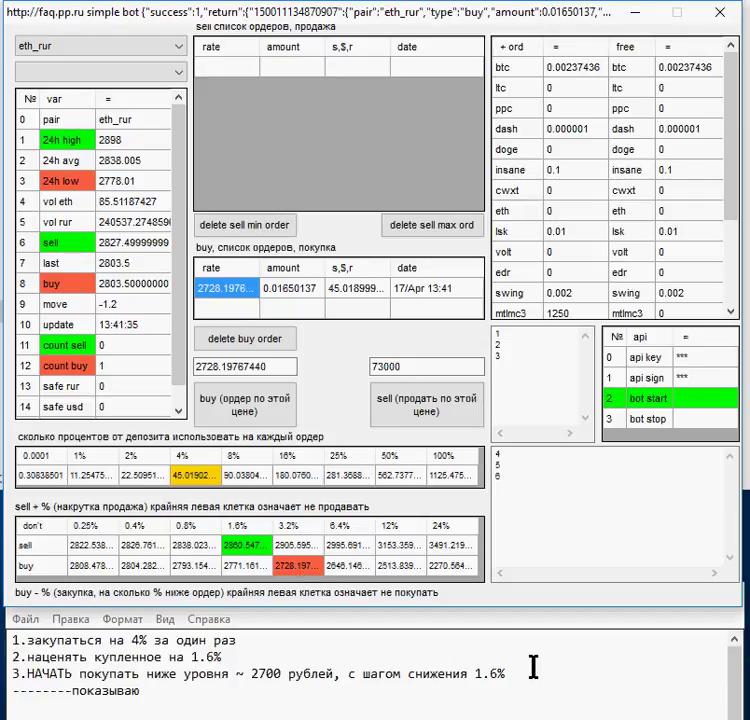
In Notepad, replace the "--------показываю" line with "видите я поставил ордер на отметке 2728 рублей".
{"action": "left_click", "coordinate": [192, 693]}
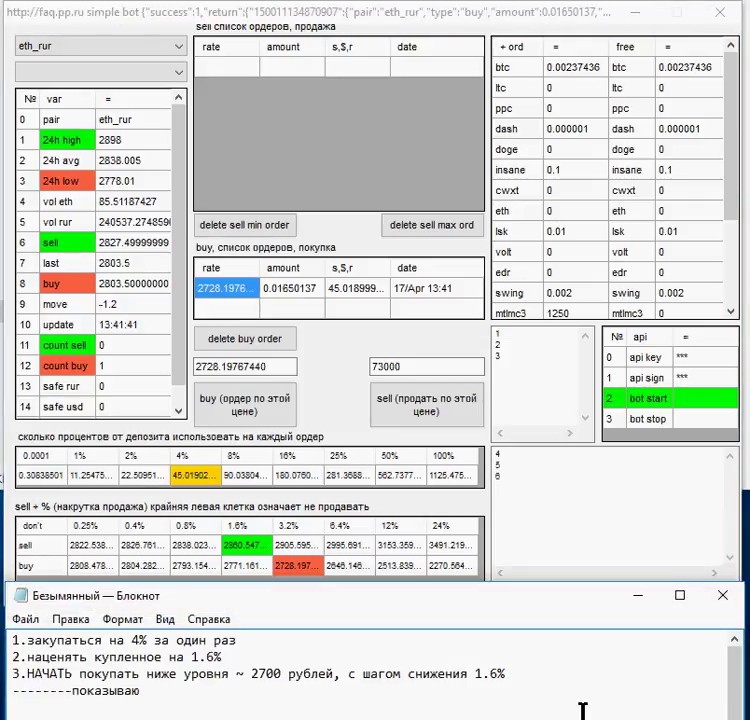
{"action": "key", "text": "shift+Home"}
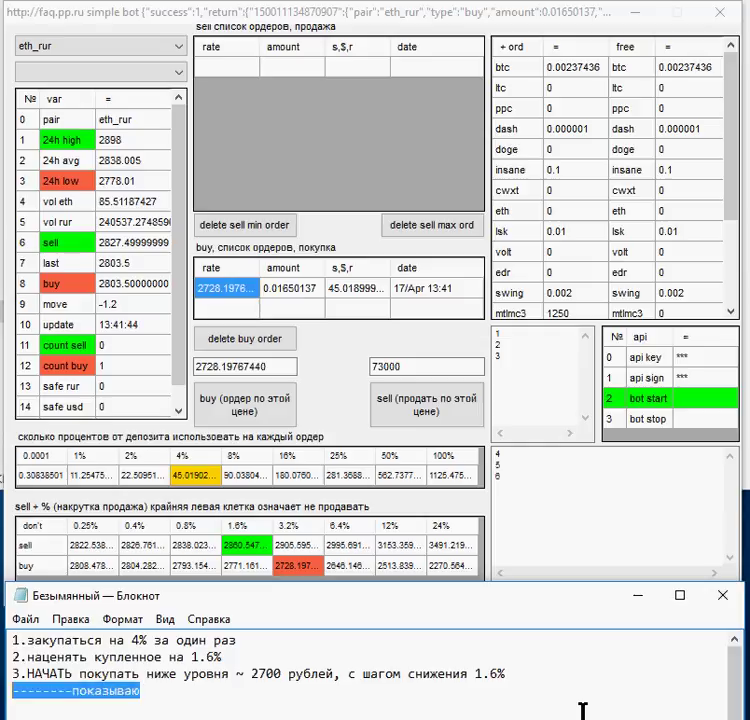
{"action": "key", "text": "BackSpace"}
{"action": "type", "text": "види"}
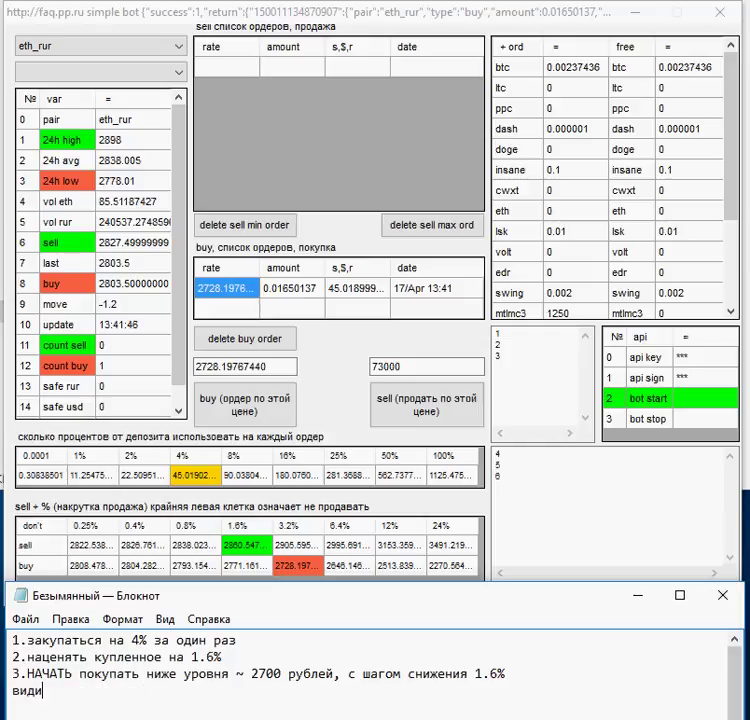
{"action": "type", "text": "те я пе"}
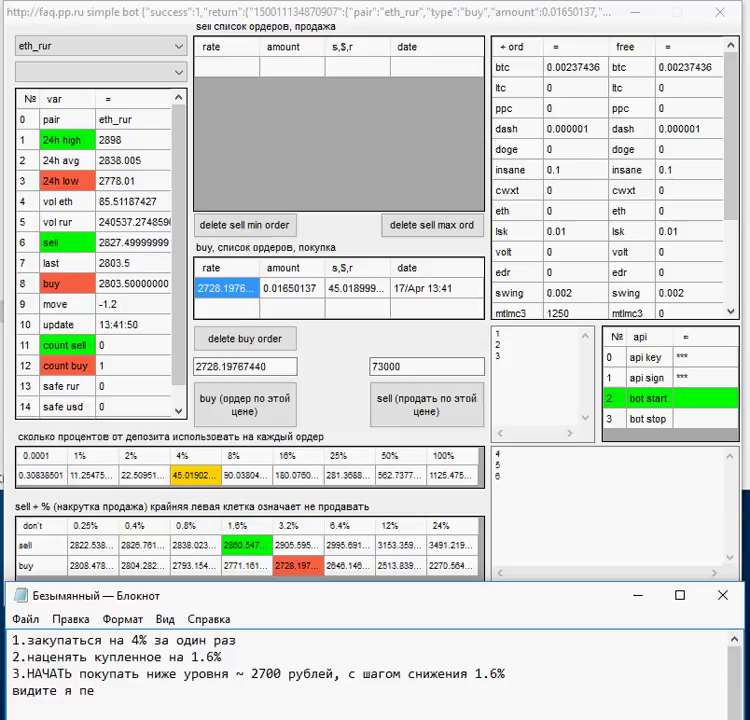
{"action": "key", "text": "BackSpace"}
{"action": "key", "text": "BackSpace"}
{"action": "type", "text": "поставил ордер "}
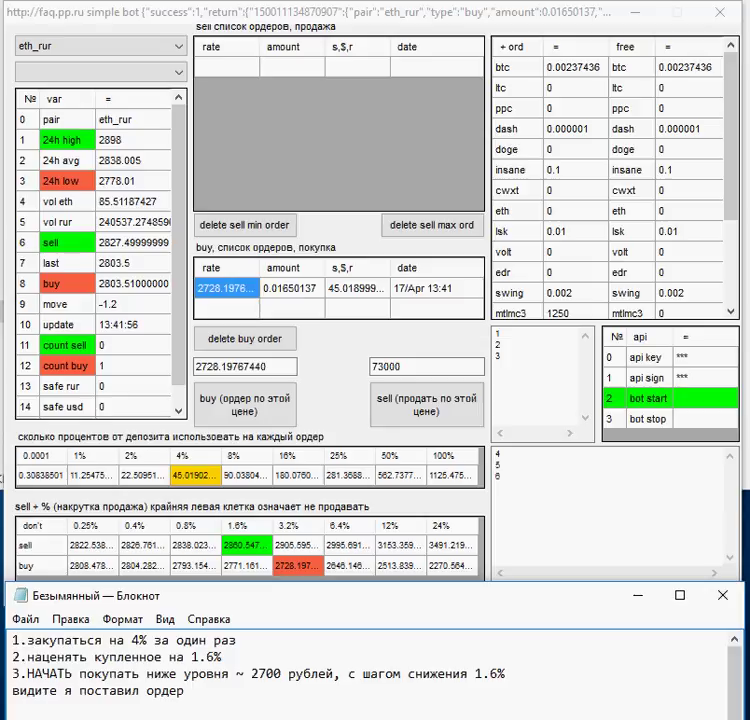
{"action": "type", "text": "на о"}
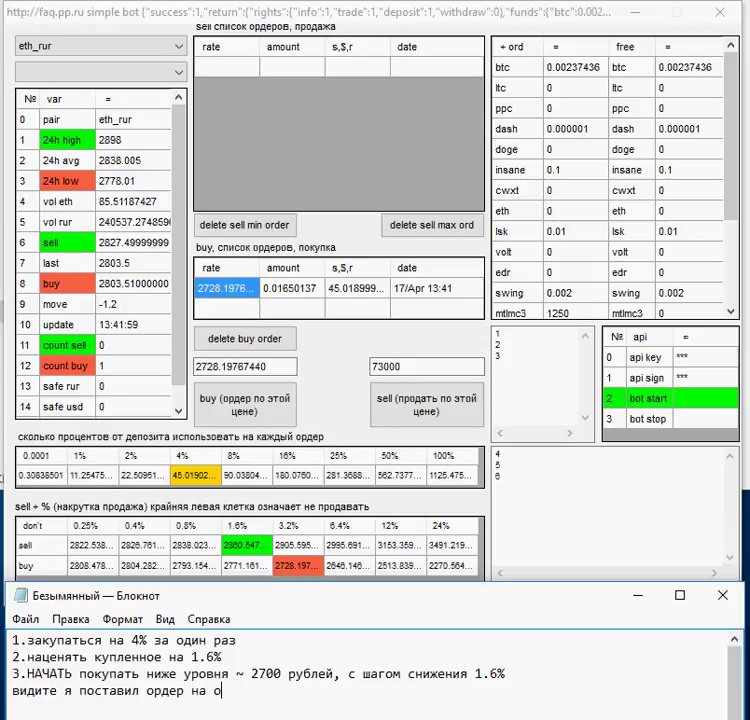
{"action": "type", "text": "тметке"}
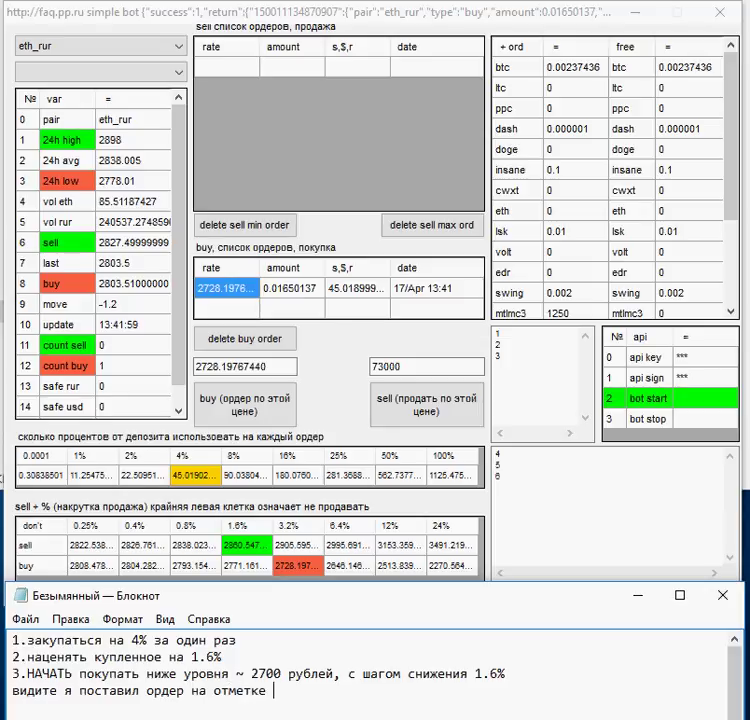
{"action": "type", "text": " 2728 рублей"}
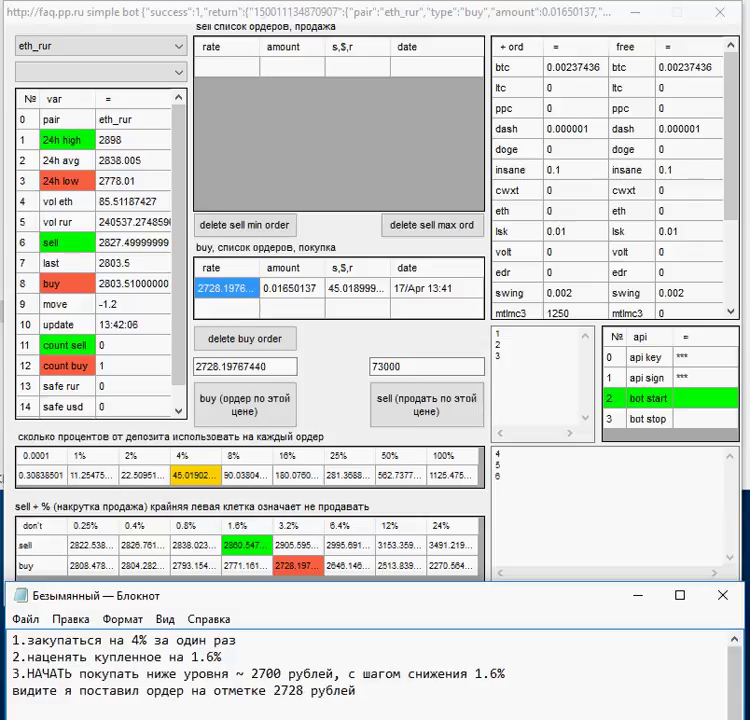
Extend the line about the 2728 ruble order with "? Он выставился....".
{"action": "type", "text": "?  А"}
{"action": "key", "text": "BackSpace"}
{"action": "key", "text": "BackSpace"}
{"action": "key", "text": "BackSpace"}
{"action": "type", "text": "Он выставился"}
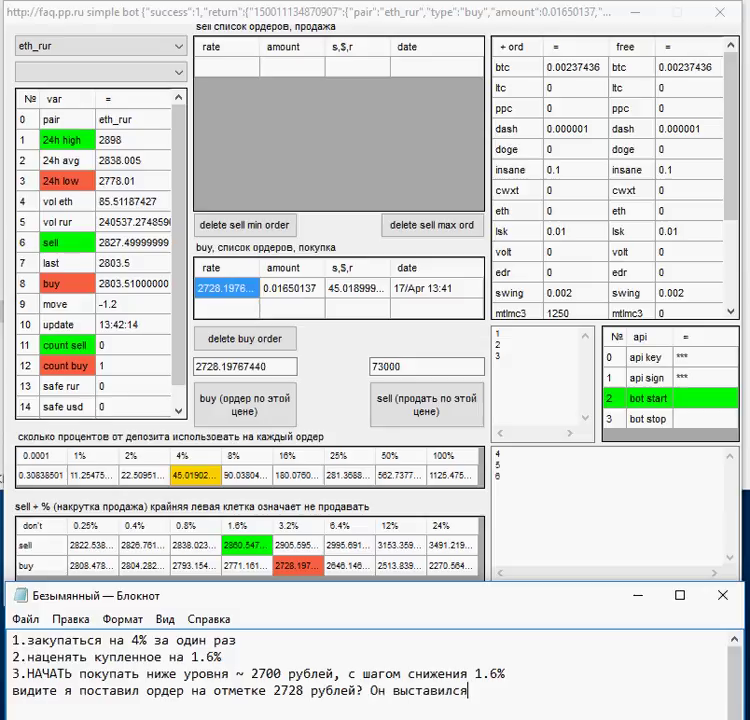
{"action": "type", "text": ".... "}
Add a new line below reading "А теперь, переключаем на нужны шаг, это".
{"action": "type", "text": "А"}
{"action": "type", "text": " теперь"}
{"action": "type", "text": ", перел"}
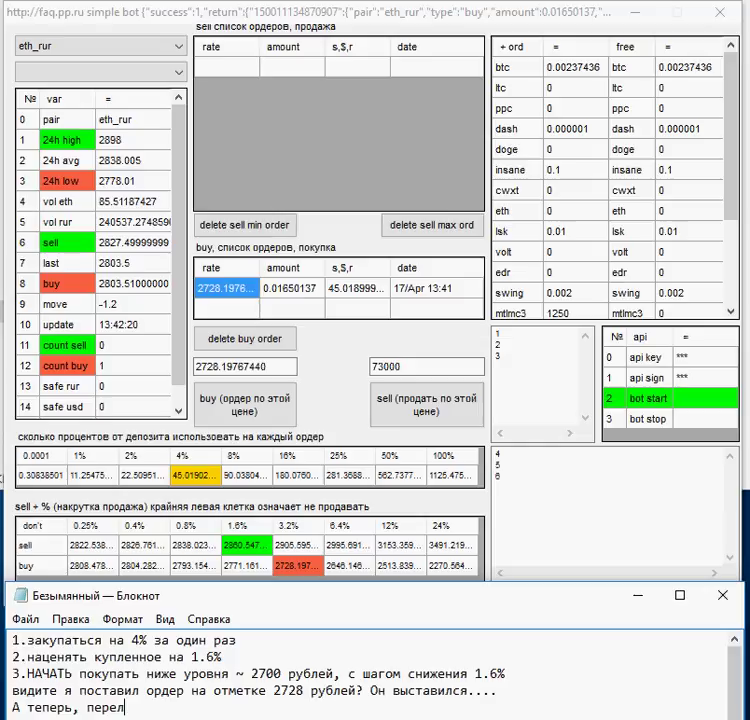
{"action": "key", "text": "BackSpace"}
{"action": "type", "text": "к"}
{"action": "type", "text": "лючаем на нужны"}
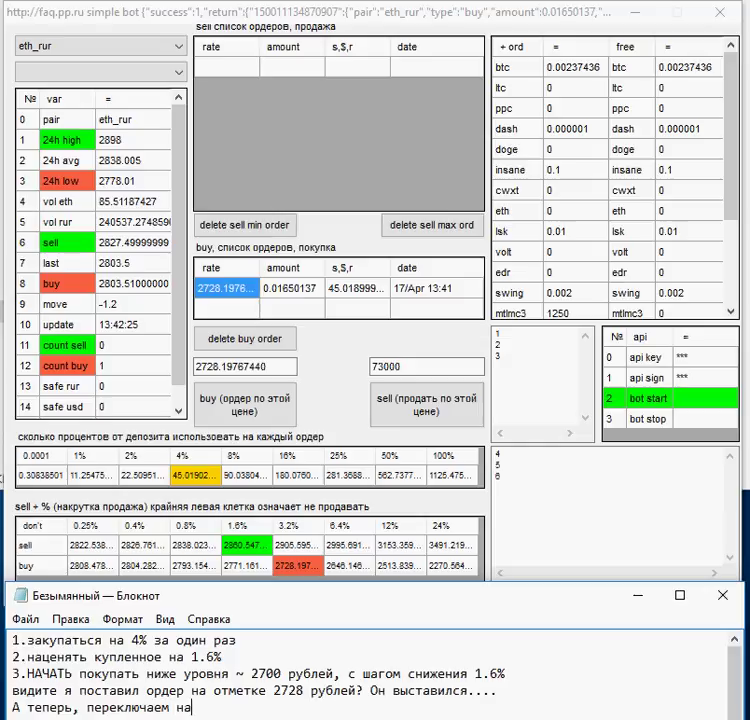
{"action": "type", "text": " ша"}
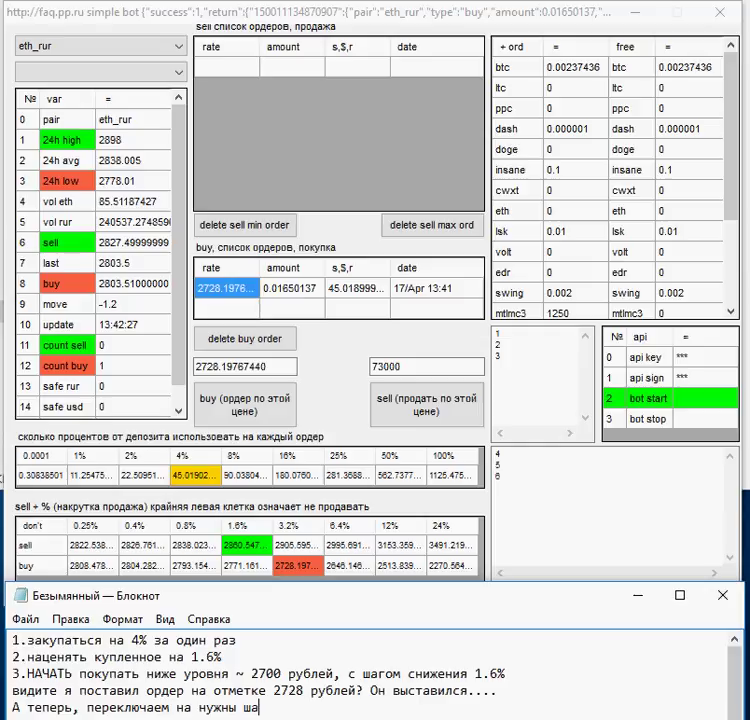
{"action": "type", "text": "г, это"}
Copy the ending "1.6%" from an earlier line and paste it after "это" to complete the last line.
{"action": "key", "text": "Up"}
{"action": "key", "text": "End"}
{"action": "key", "text": "Left"}
{"action": "key", "text": "Left"}
{"action": "key", "text": "shift+End"}
{"action": "key", "text": "ctrl+c"}
{"action": "key", "text": "Down"}
{"action": "key", "text": "Down"}
{"action": "key", "text": "ctrl+v"}
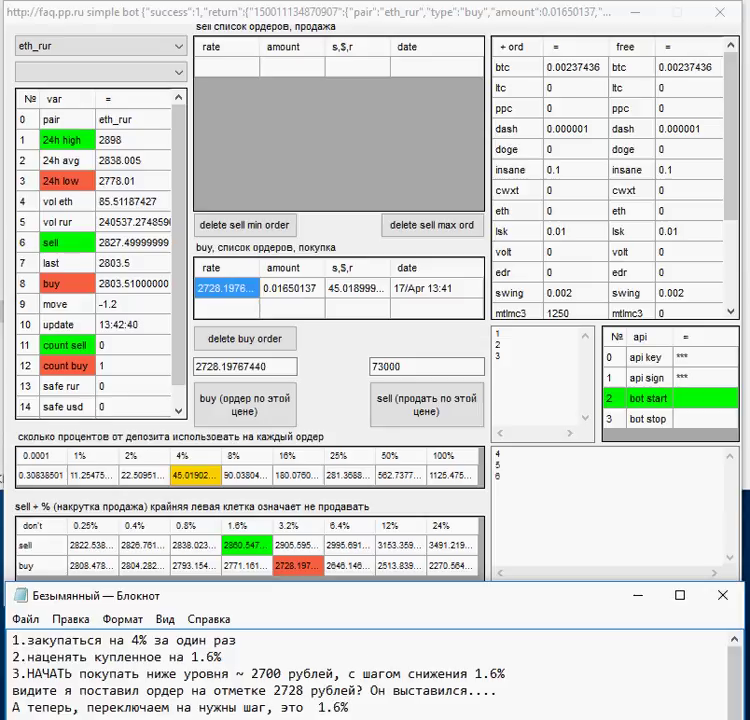
Switch to the simple bot window and set the eth_rur buy discount to 1.6%.
{"action": "left_click", "coordinate": [246, 566]}
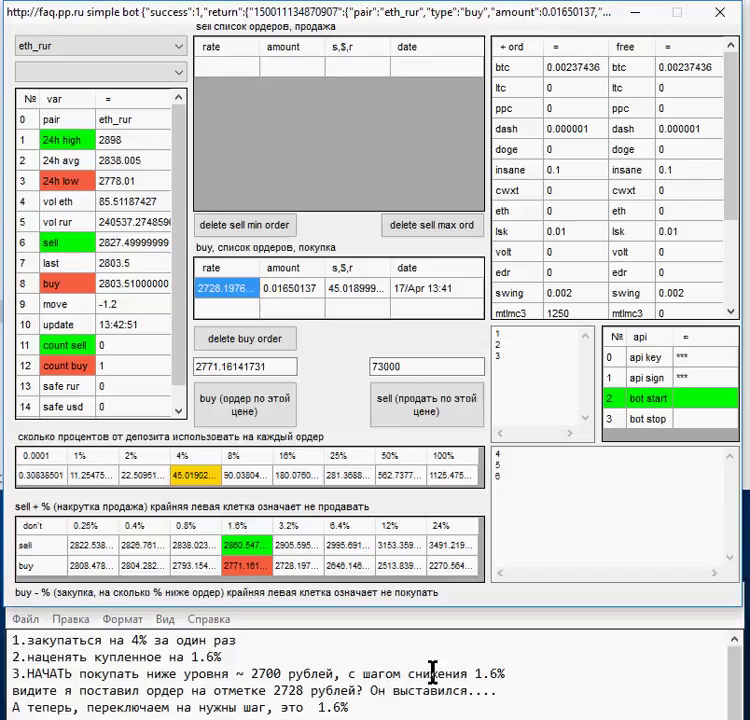
In Notepad, replace the three numbered rules with "как только исполнится ордер на закуп, он на уровне".
{"action": "left_click_drag", "start_coordinate": [510, 673], "coordinate": [12, 638]}
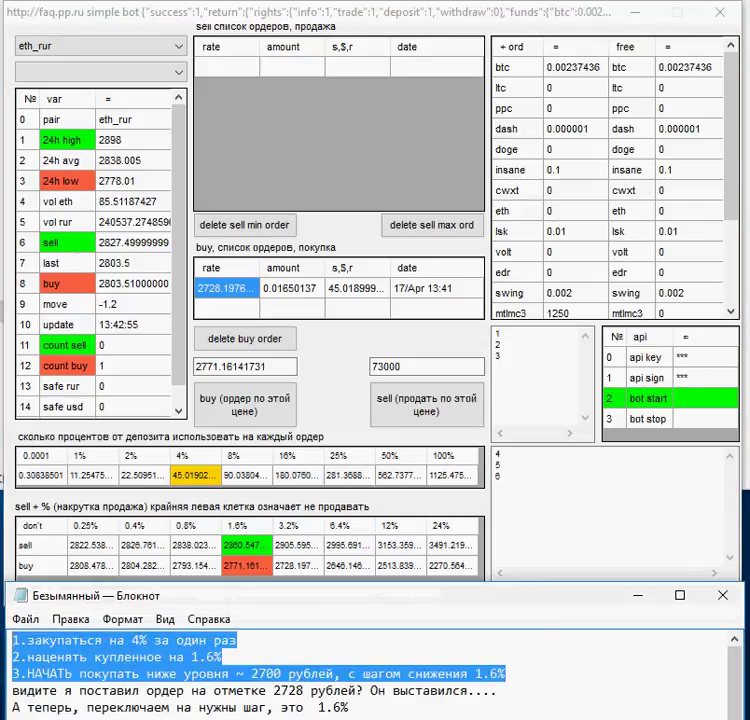
{"action": "key", "text": "BackSpace"}
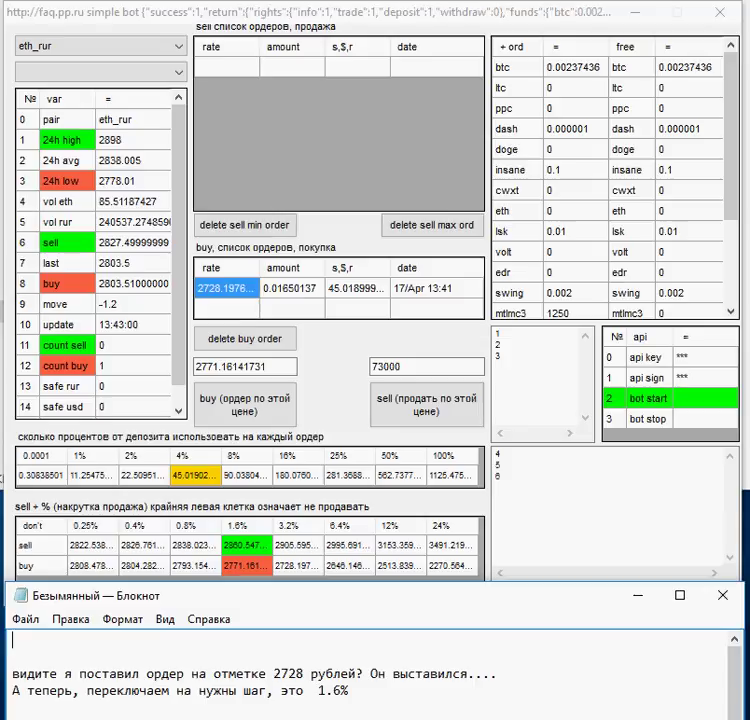
{"action": "type", "text": "как т"}
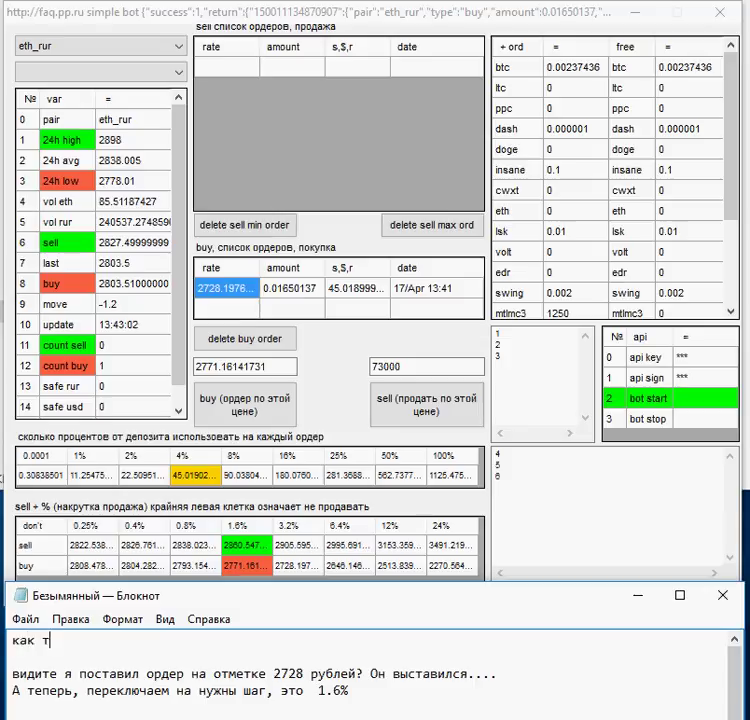
{"action": "type", "text": "олько испол"}
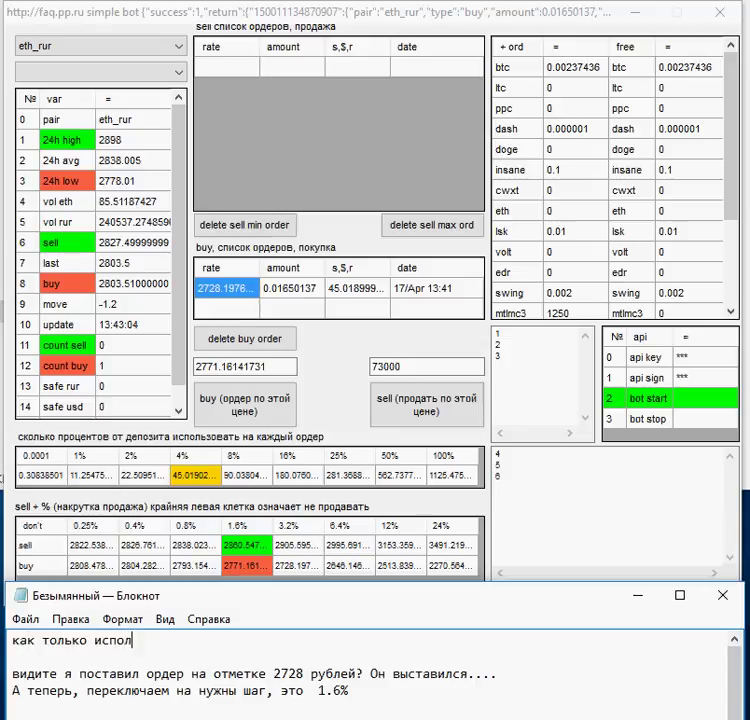
{"action": "type", "text": "нится ор"}
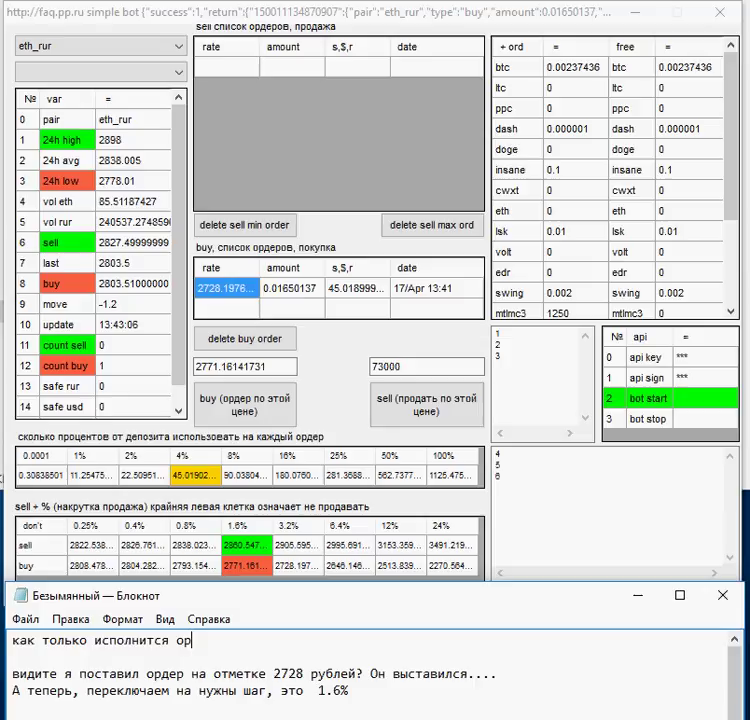
{"action": "type", "text": "дер на закуп"}
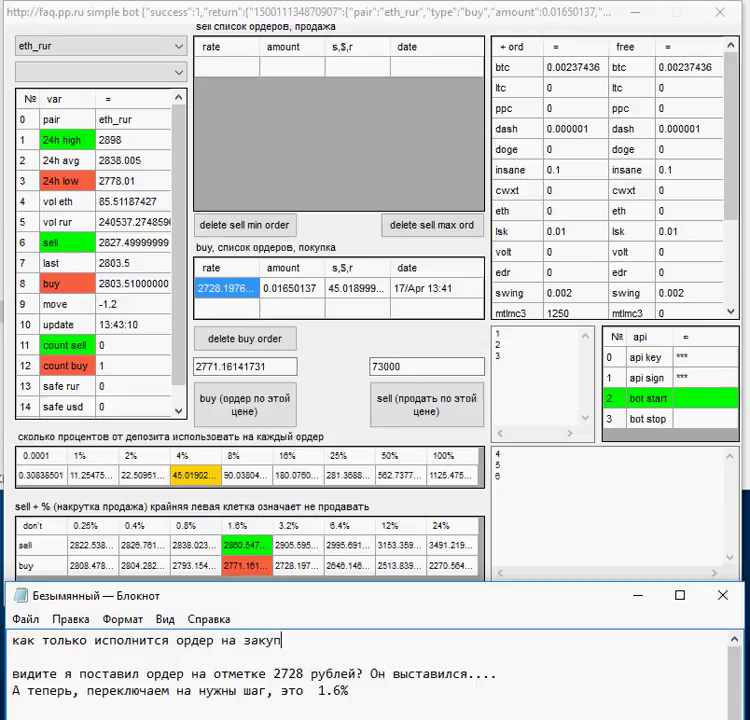
{"action": "type", "text": ", он на уров"}
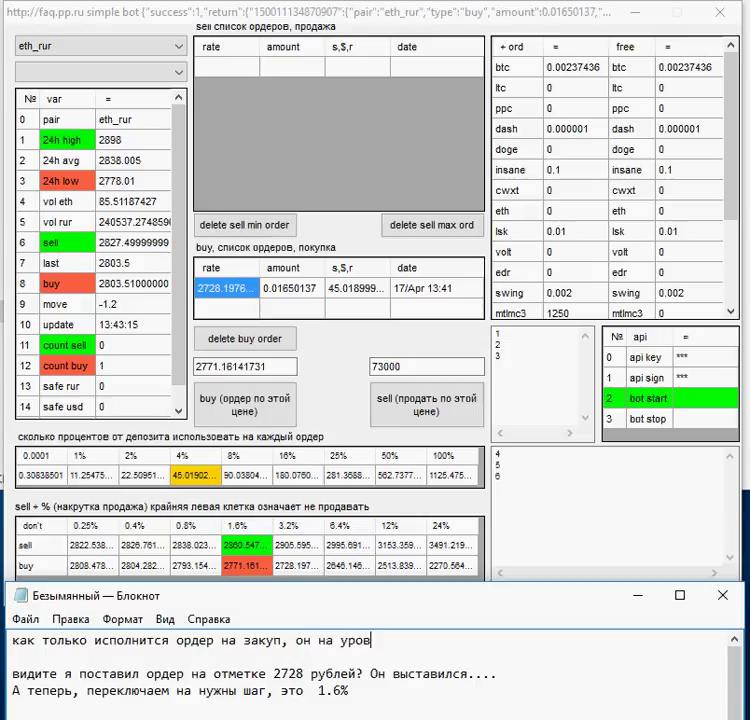
{"action": "type", "text": "не"}
Copy "2728 рублей" from the order line to the end of the first line and add a comma.
{"action": "key", "text": "Down"}
{"action": "left_click_drag", "start_coordinate": [273, 674], "coordinate": [356, 674]}
{"action": "right_click", "coordinate": [338, 670]}
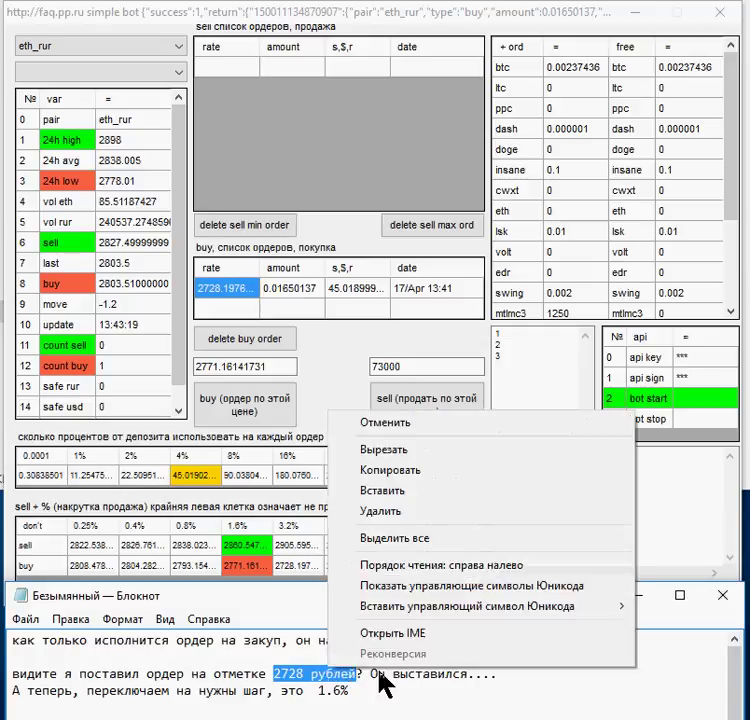
{"action": "left_click", "coordinate": [442, 425]}
{"action": "left_click", "coordinate": [477, 652]}
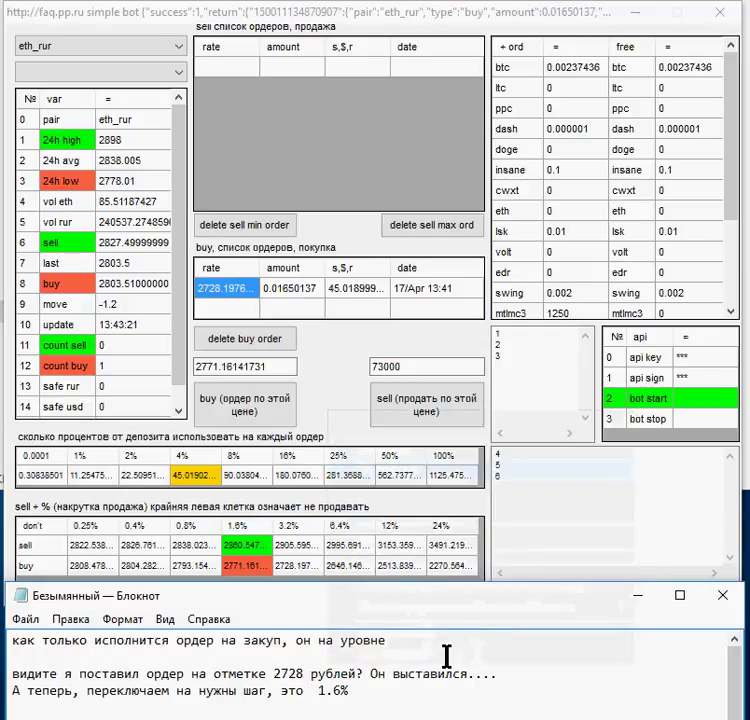
{"action": "key", "text": "ctrl+v"}
{"action": "type", "text": ","}
Add the line "СЛЕДУЮЩИЙ ОРДЕР БУДЕТ С ОТСТУПОМ 1.6%" followed by a row of exclamation marks below the first line of the note.
{"action": "key", "text": "Return"}
{"action": "type", "text": "С"}
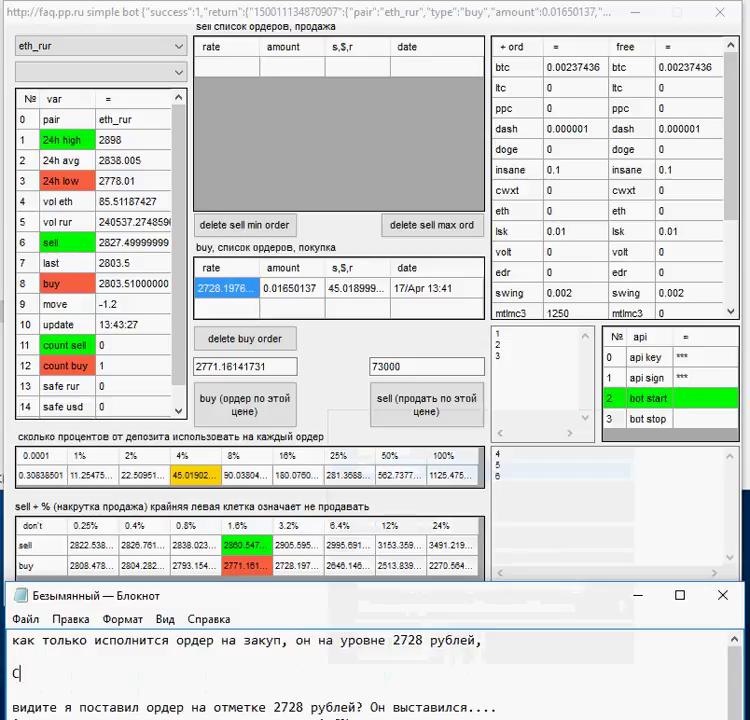
{"action": "type", "text": "ЛЕДУЮЩИЙ О"}
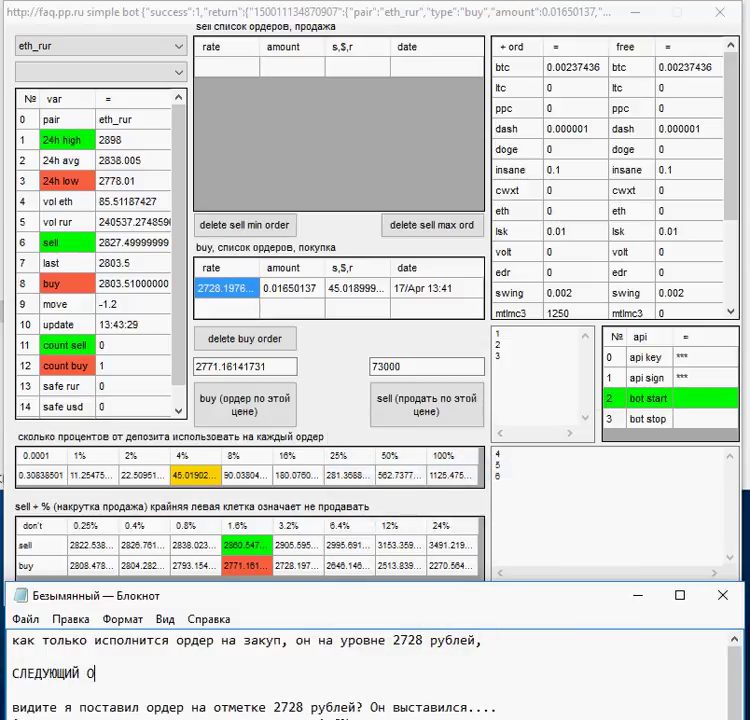
{"action": "type", "text": "РДЕР БУ"}
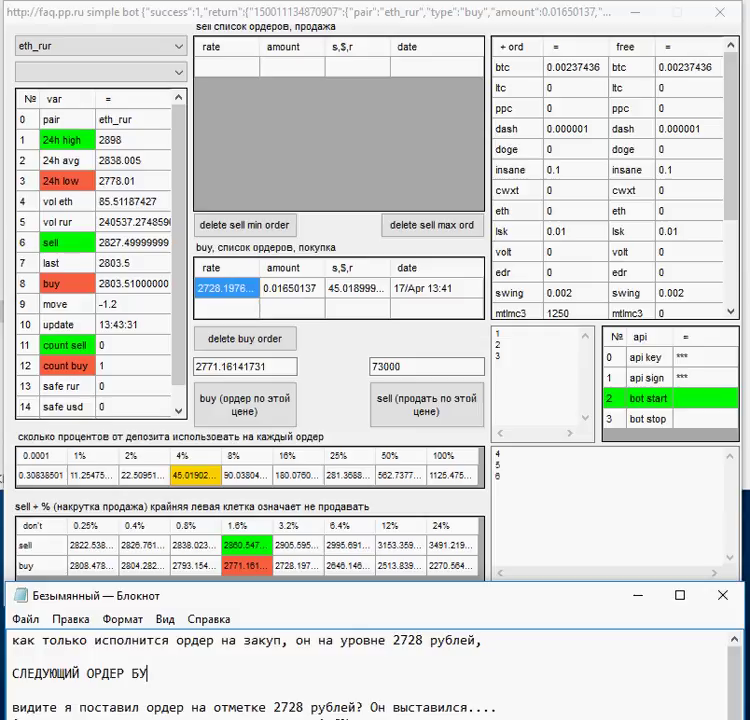
{"action": "type", "text": "ДЕТ С ОТС"}
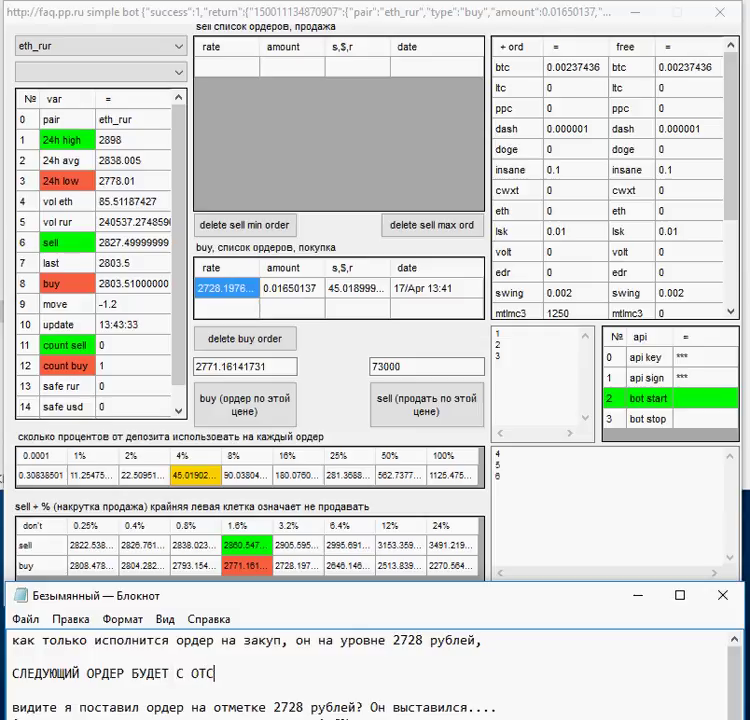
{"action": "type", "text": "ТУПОМ"}
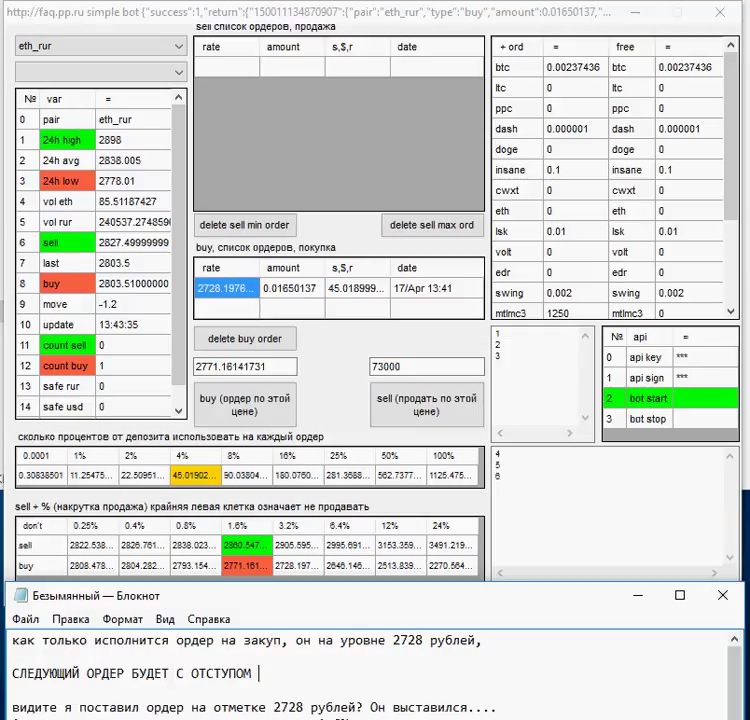
{"action": "type", "text": " 1."}
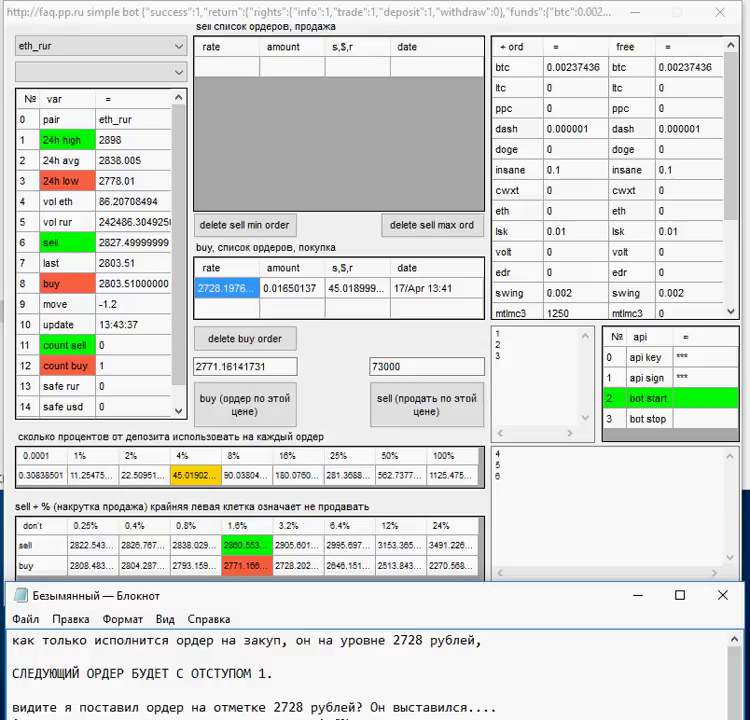
{"action": "type", "text": "6"}
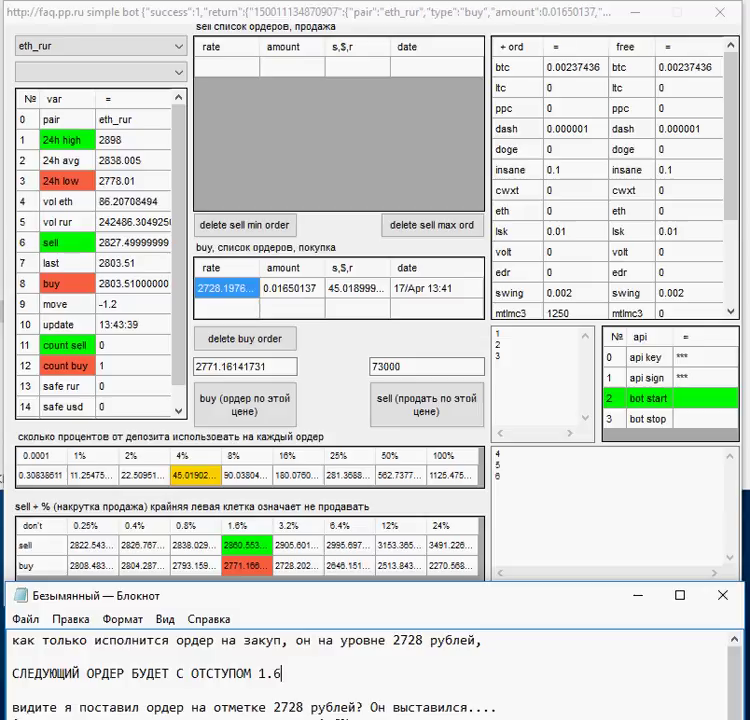
{"action": "type", "text": "%"}
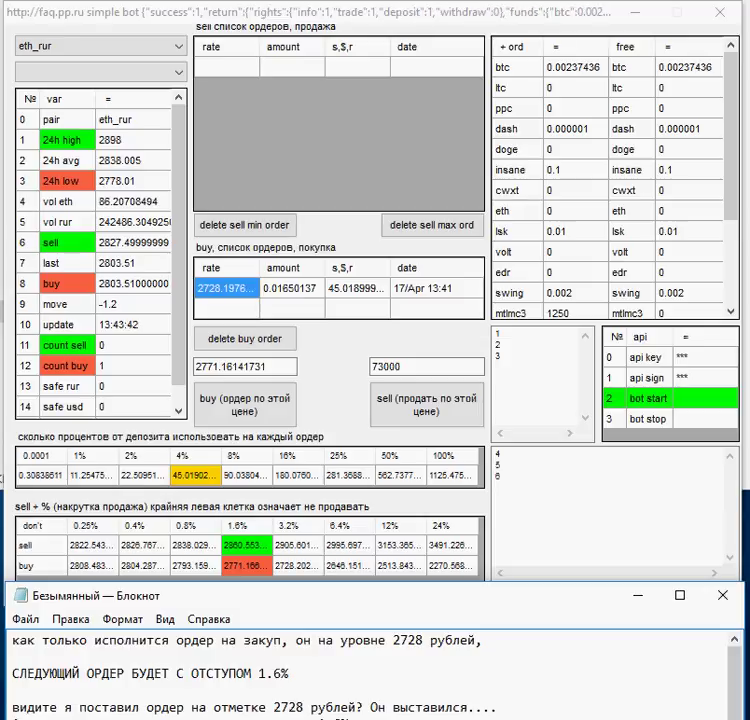
{"action": "type", "text": " !!!!!!!!!!!!!!!!!!!!!"}
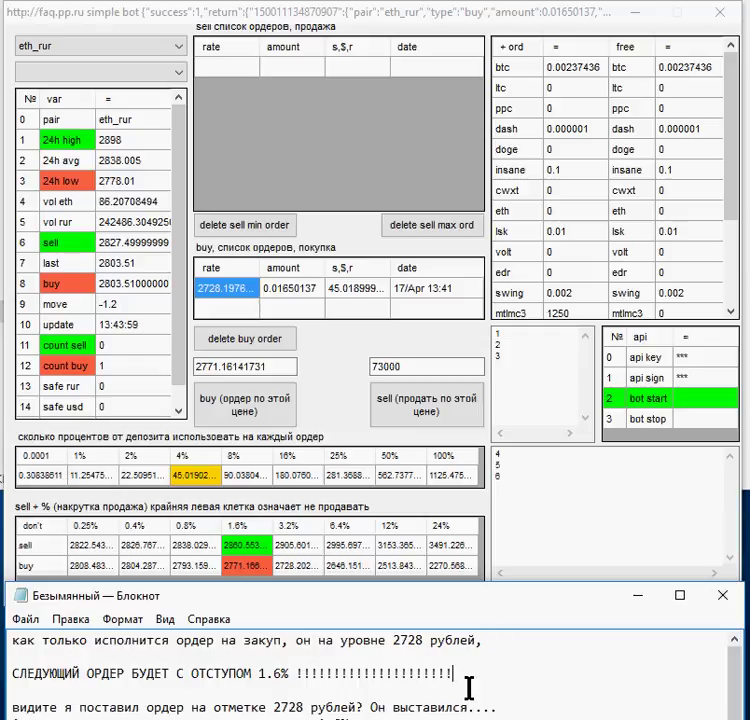
Clear all the text from the note.
{"action": "left_click_drag", "start_coordinate": [468, 688], "coordinate": [122, 676]}
{"action": "left_click_drag", "start_coordinate": [439, 678], "coordinate": [10, 676]}
{"action": "left_click", "coordinate": [530, 678]}
{"action": "key", "text": "ctrl+shift+Home"}
{"action": "key", "text": "Delete"}
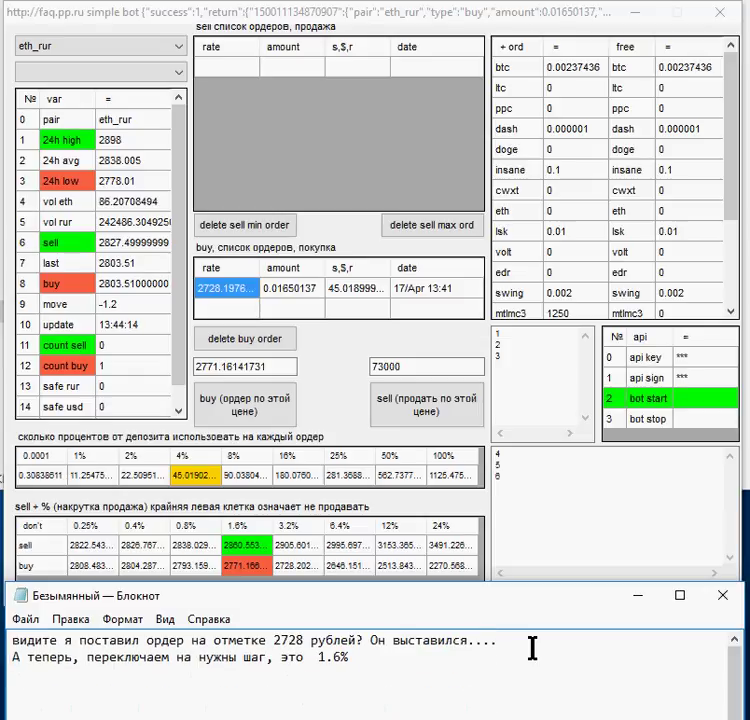
{"action": "key", "text": "ctrl+a"}
{"action": "key", "text": "Delete"}
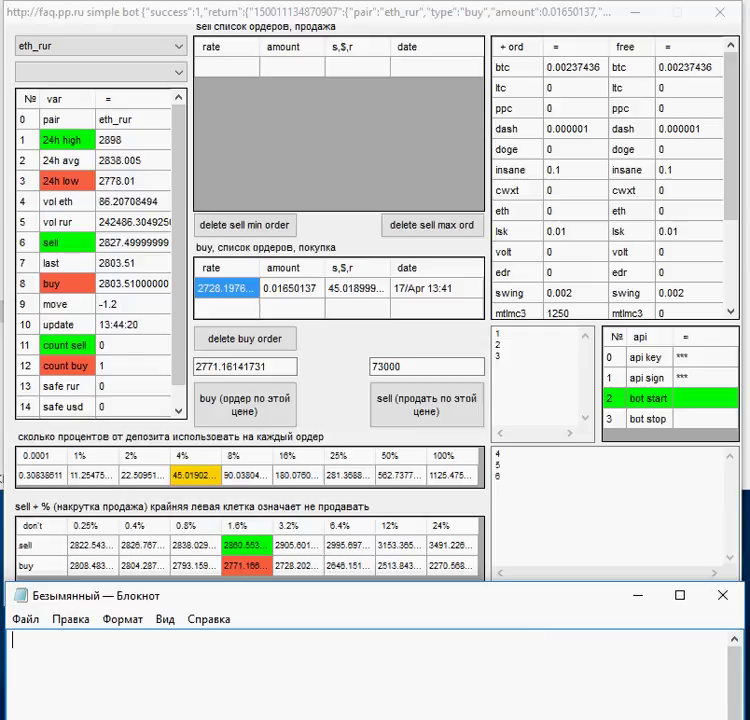
Write "Более того панель прокупки и продаж скользящая" in the empty note.
{"action": "type", "text": "Более того"}
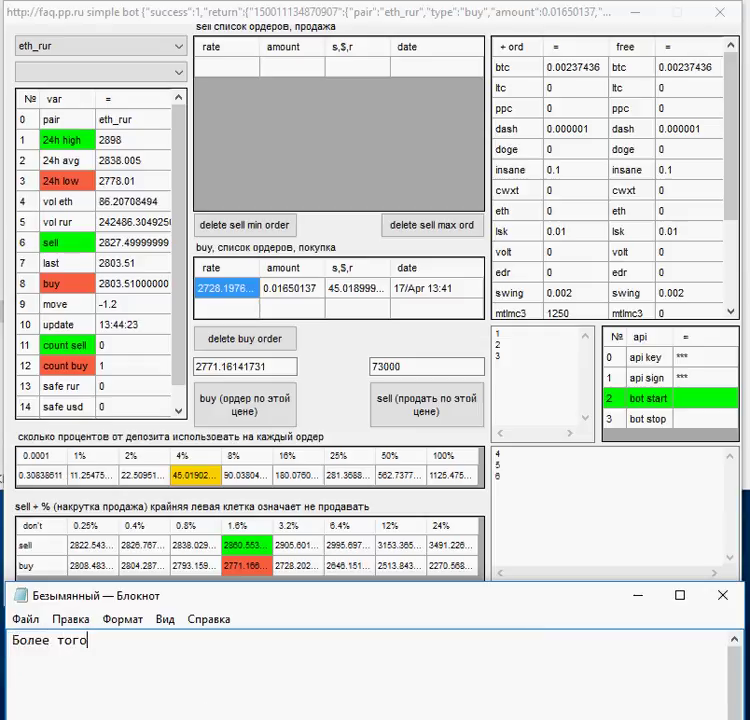
{"action": "type", "text": " панель прок"}
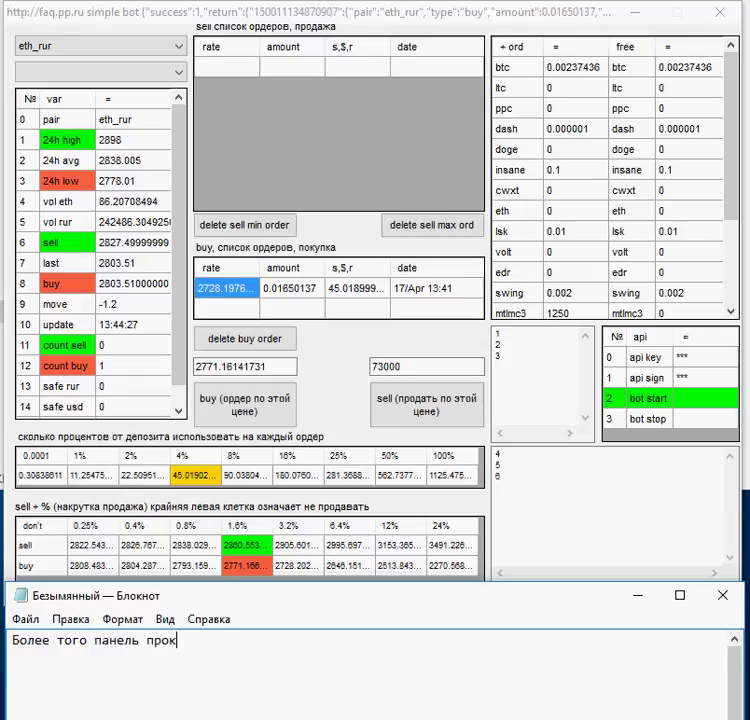
{"action": "type", "text": "упки и прод"}
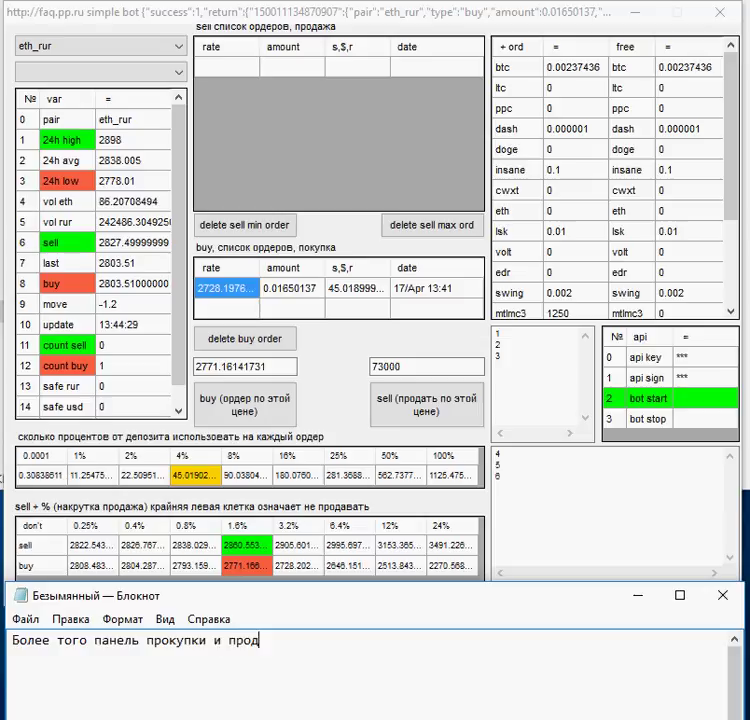
{"action": "type", "text": "аж скольк"}
{"action": "type", "text": "ящая"}
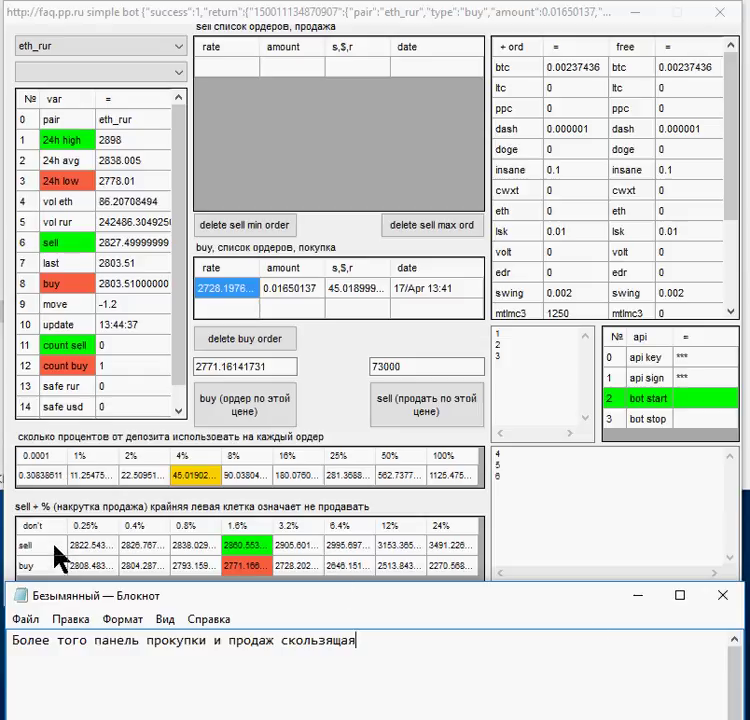
Switch to the simple bot window and set both the eth_rur buy discount and the sell markup to 3.2%.
{"action": "left_click", "coordinate": [262, 567]}
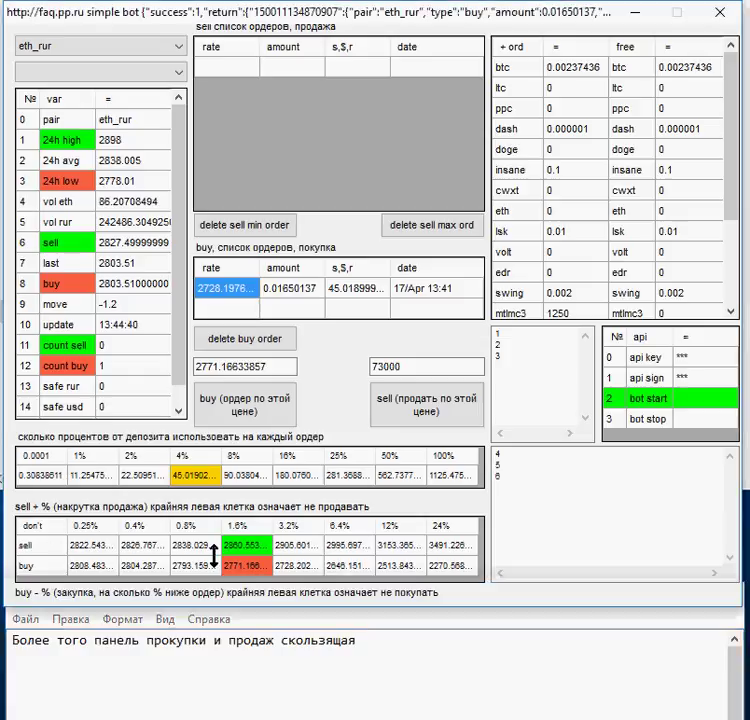
{"action": "left_click", "coordinate": [299, 567]}
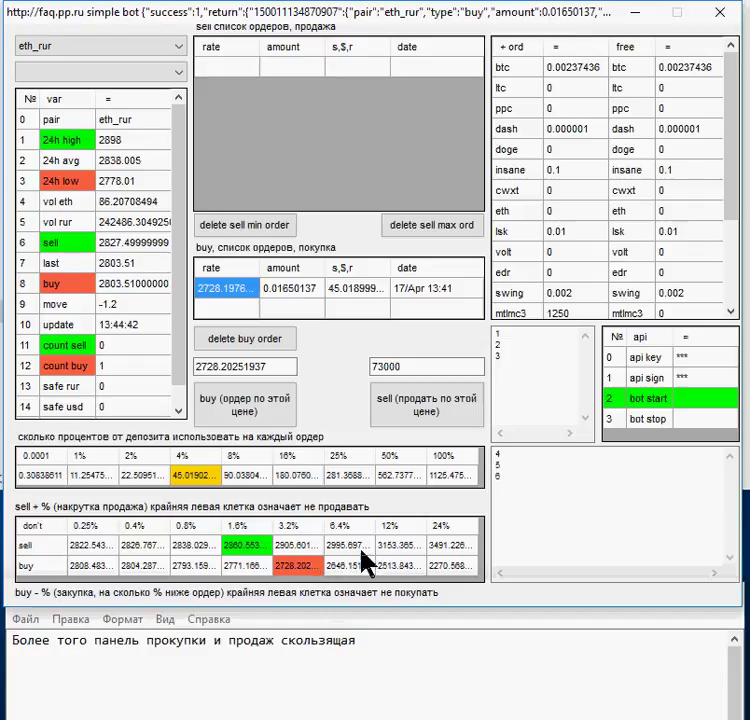
{"action": "left_click", "coordinate": [298, 545]}
{"action": "left_click", "coordinate": [160, 546]}
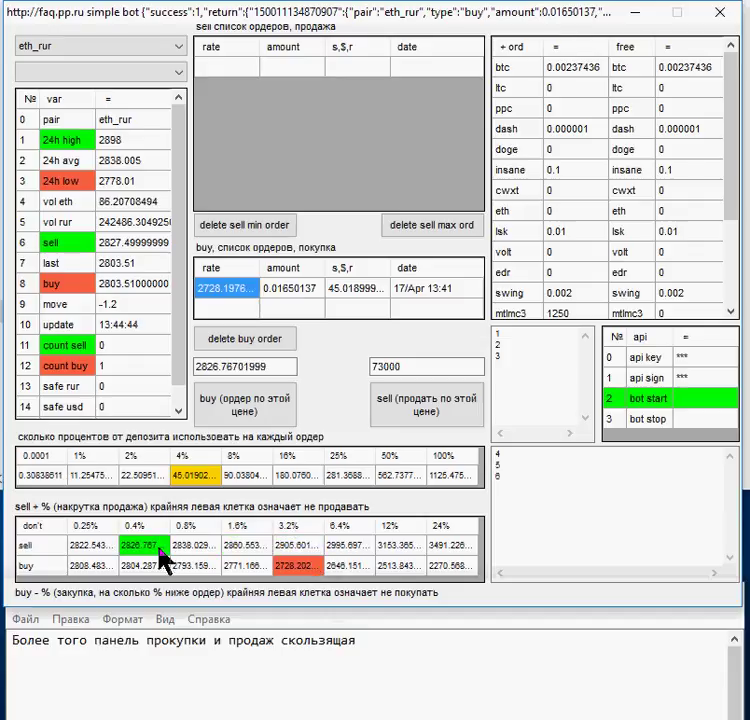
{"action": "left_click", "coordinate": [305, 545]}
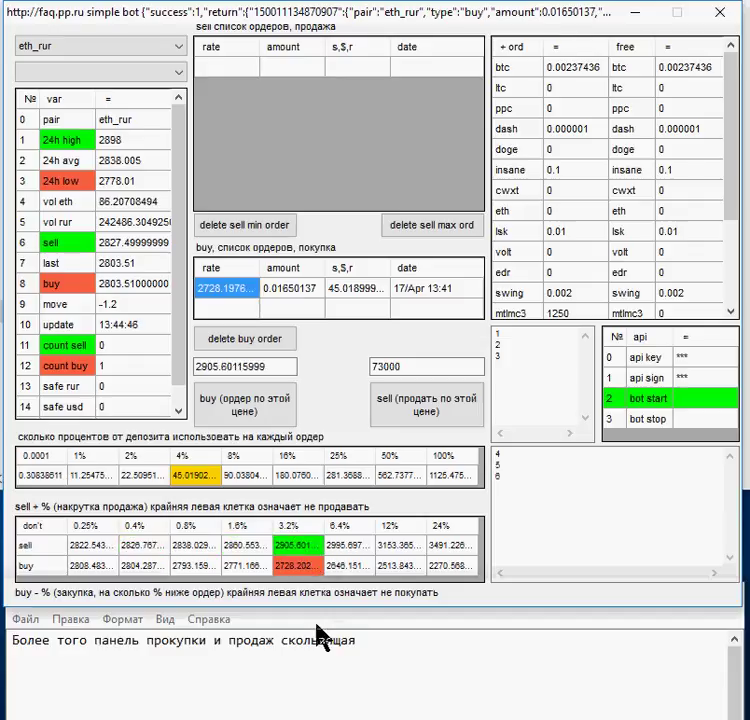
Back in Notepad, end the first line with a comma and write "она работает так - 5 секундный кеш" on a new line.
{"action": "left_click", "coordinate": [430, 643]}
{"action": "type", "text": ","}
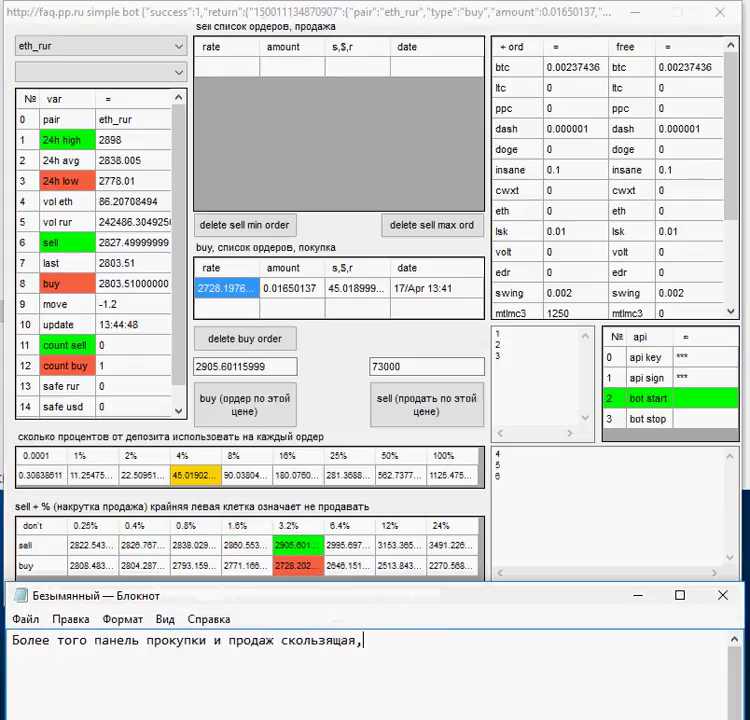
{"action": "key", "text": "Return"}
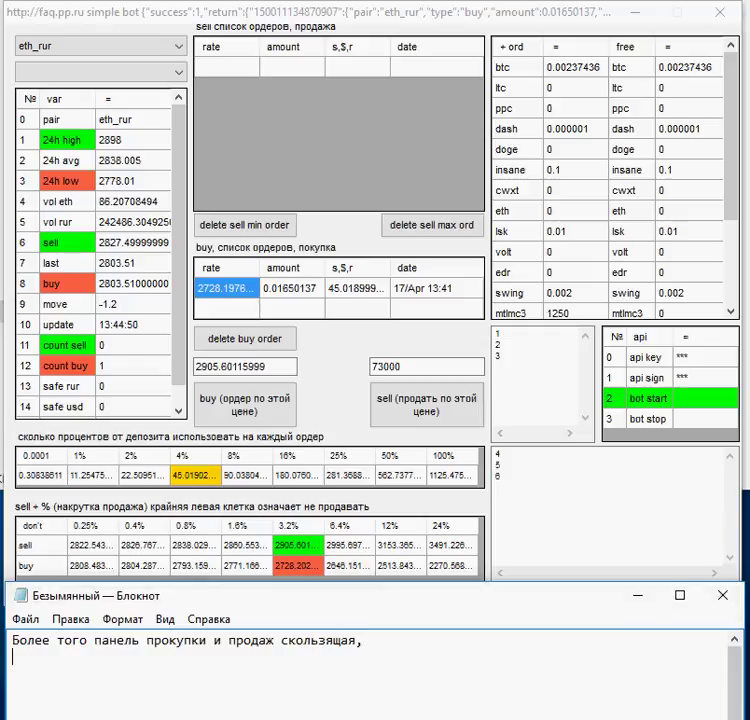
{"action": "type", "text": "она рабо"}
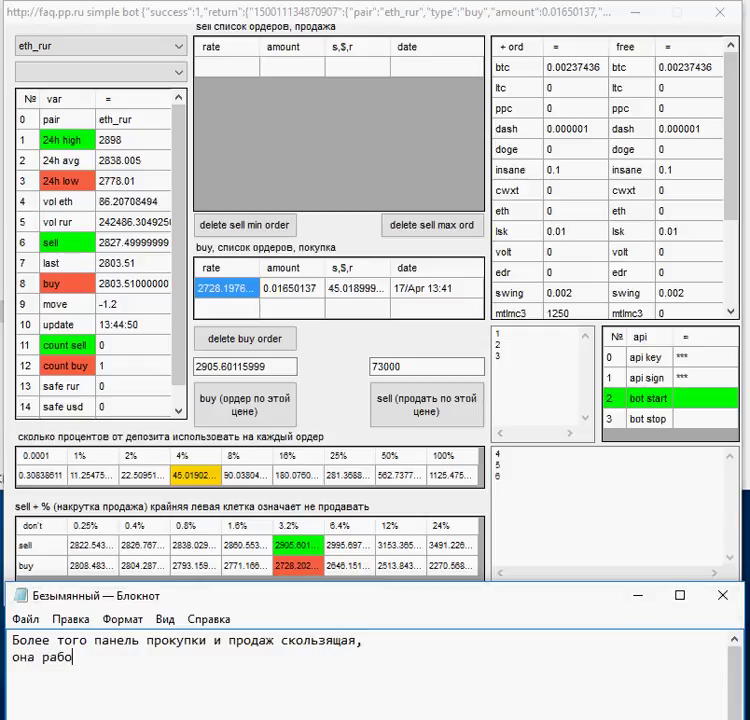
{"action": "type", "text": "тает так - "}
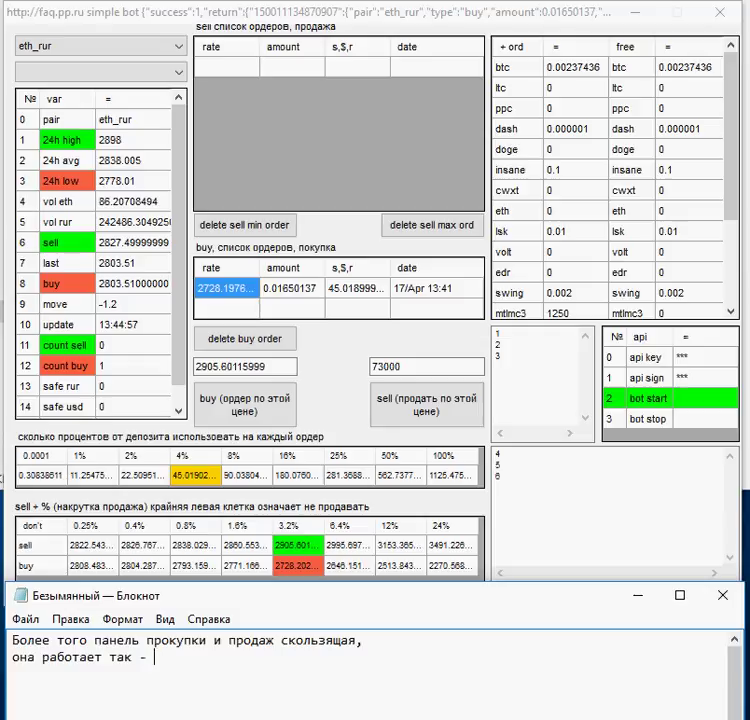
{"action": "type", "text": "к5 сека"}
{"action": "key", "text": "BackSpace"}
{"action": "type", "text": "ундн"}
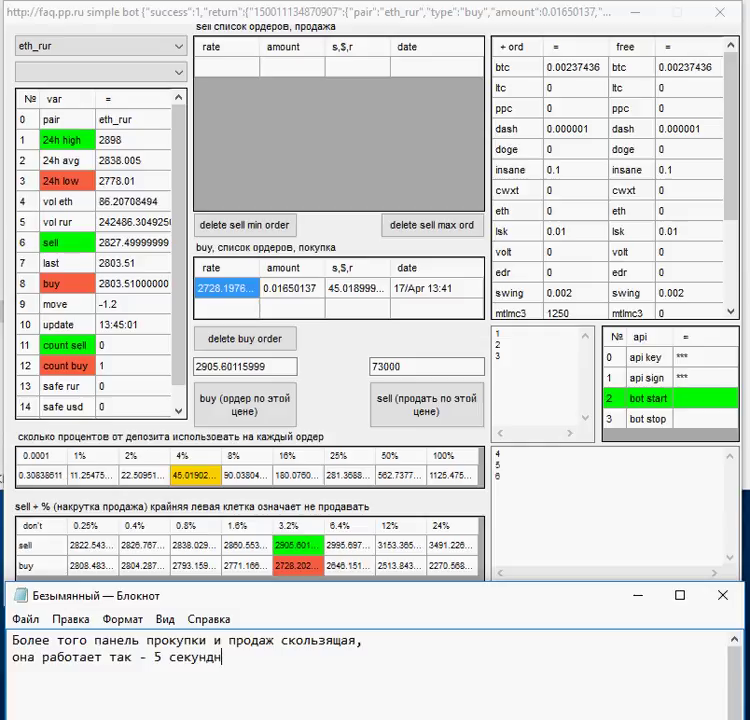
{"action": "type", "text": "ый кеш"}
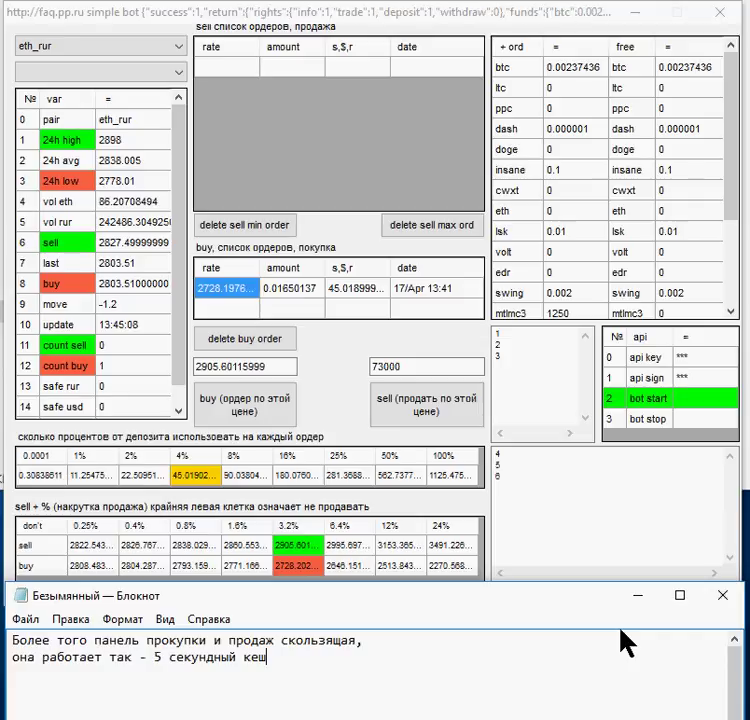
Complete the second line of the note with "среднего значения бай и селл...".
{"action": "type", "text": " м"}
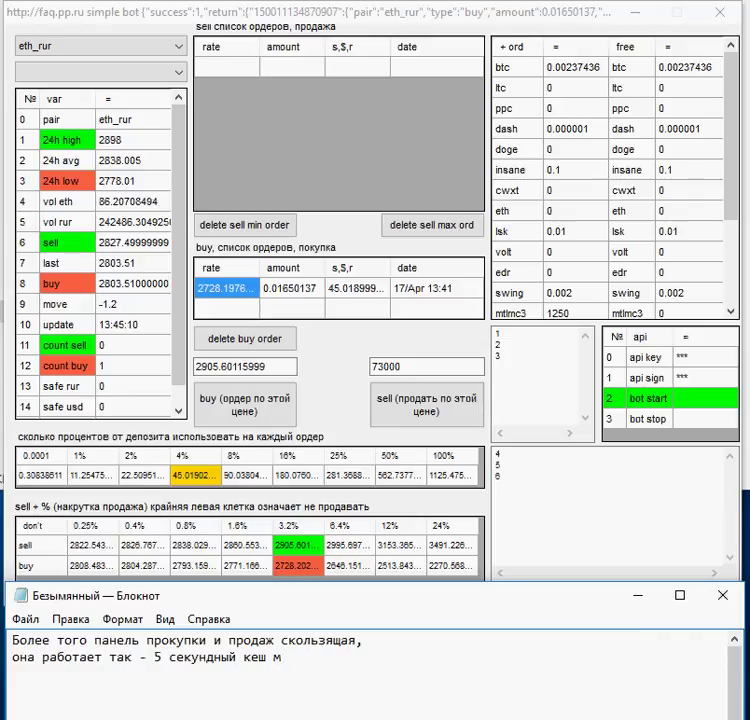
{"action": "key", "text": "BackSpace"}
{"action": "type", "text": "с"}
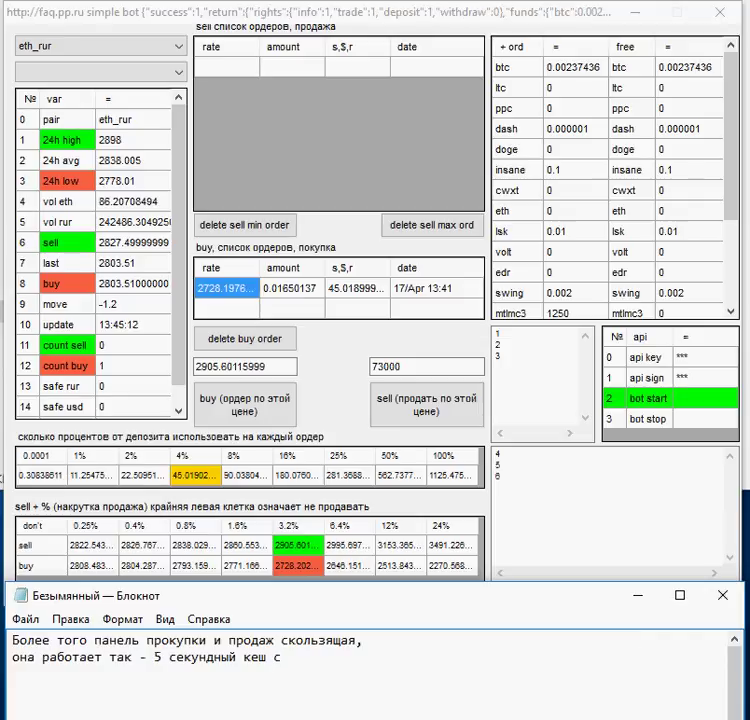
{"action": "type", "text": "редне"}
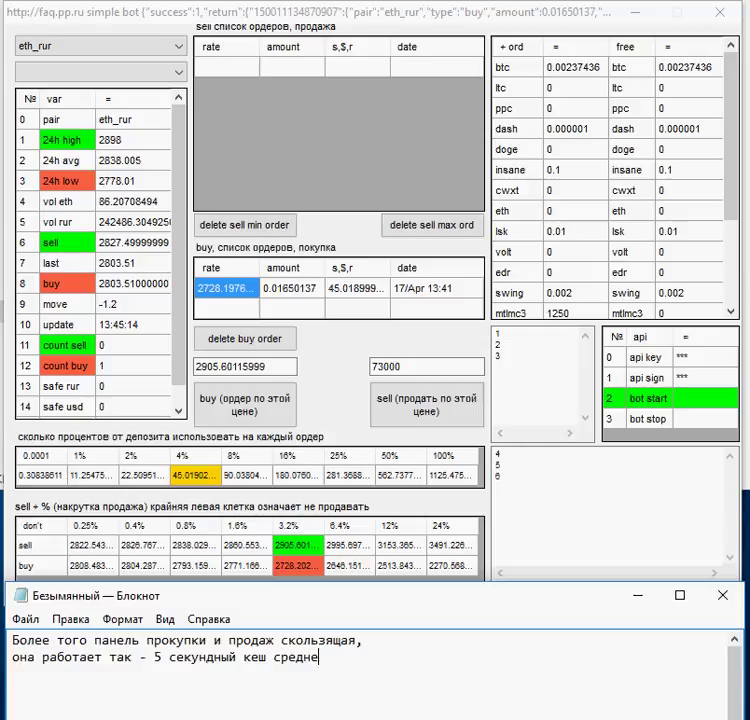
{"action": "type", "text": "го значения"}
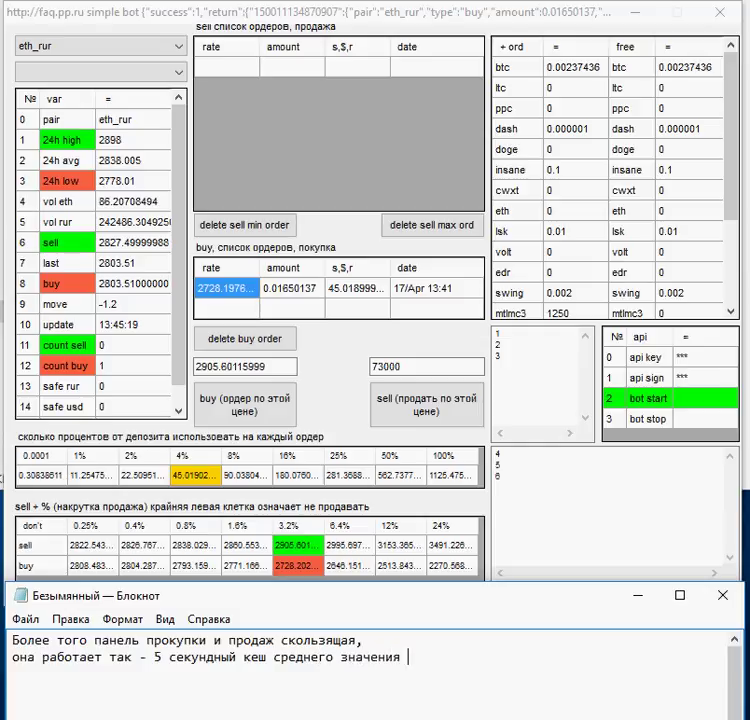
{"action": "type", "text": " бай и селл..."}
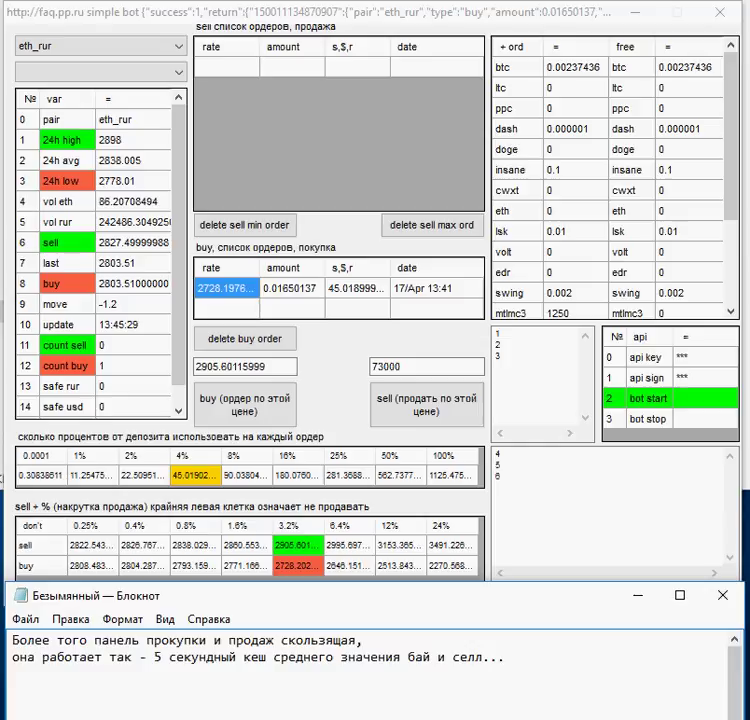
Replace the whole note with "Сейчас зеленая показыва".
{"action": "key", "text": "ctrl+a"}
{"action": "key", "text": "Delete"}
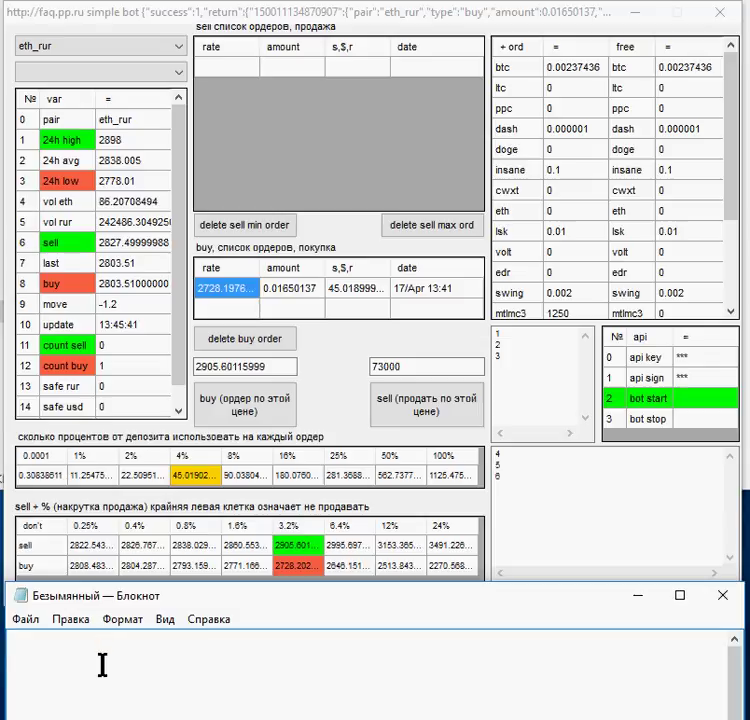
{"action": "type", "text": "Сейчас зеленая"}
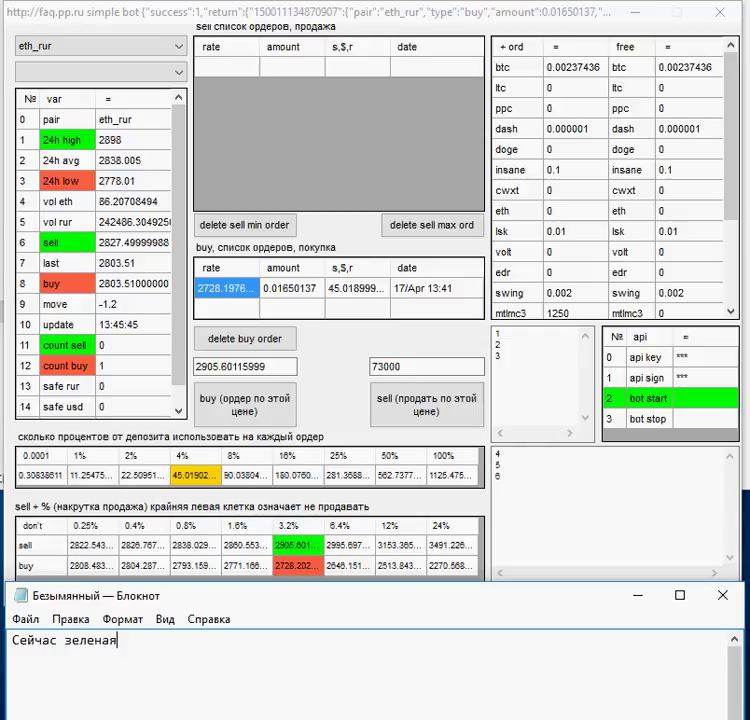
{"action": "type", "text": " показыва"}
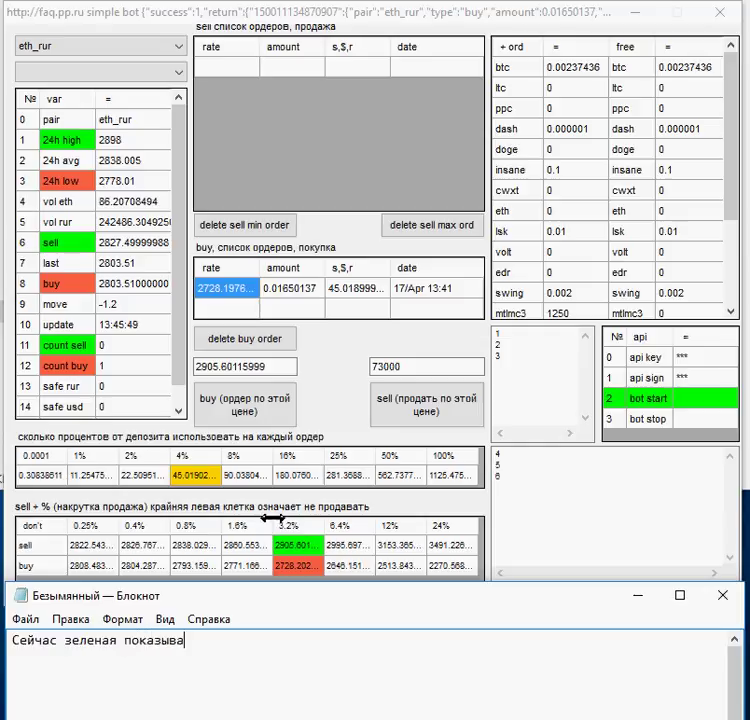
Switch to the simple bot window to point out the green 3.2% sell cell, and return to the Notepad note.
{"action": "left_click", "coordinate": [243, 530]}
{"action": "left_click", "coordinate": [296, 553]}
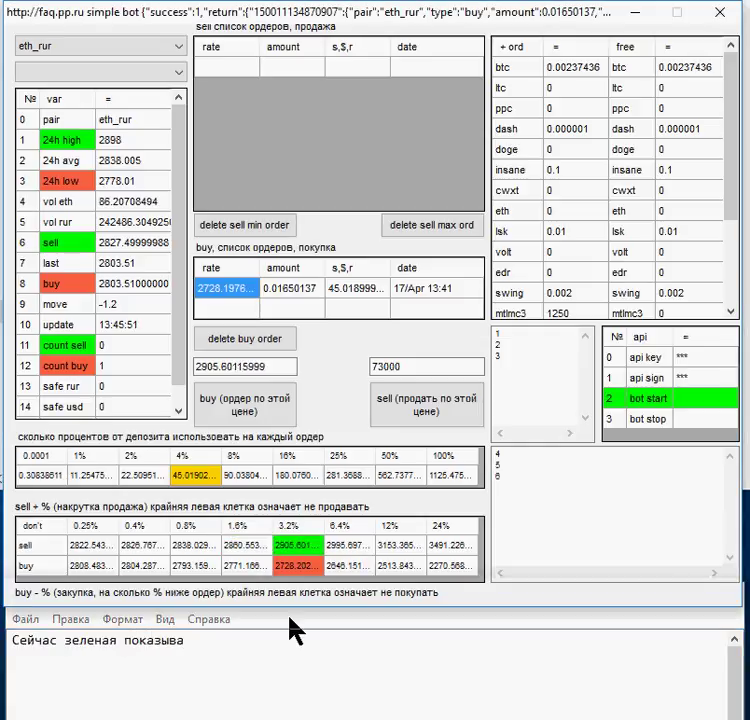
{"action": "left_click", "coordinate": [259, 650]}
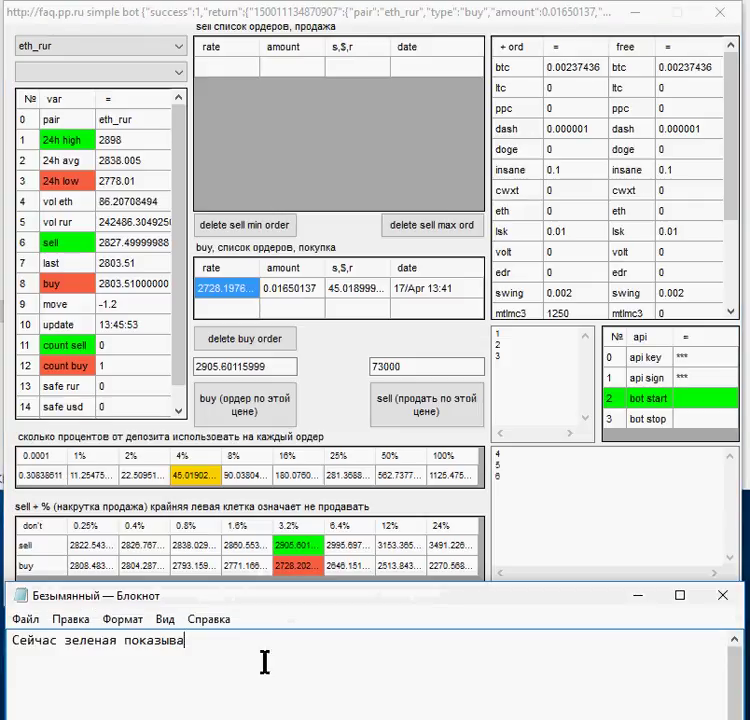
Complete the first line of the note as "Сейчас зеленая показывает 2905 рублей, если ордер исполнится прямо сейчас,".
{"action": "type", "text": "ет 2905"}
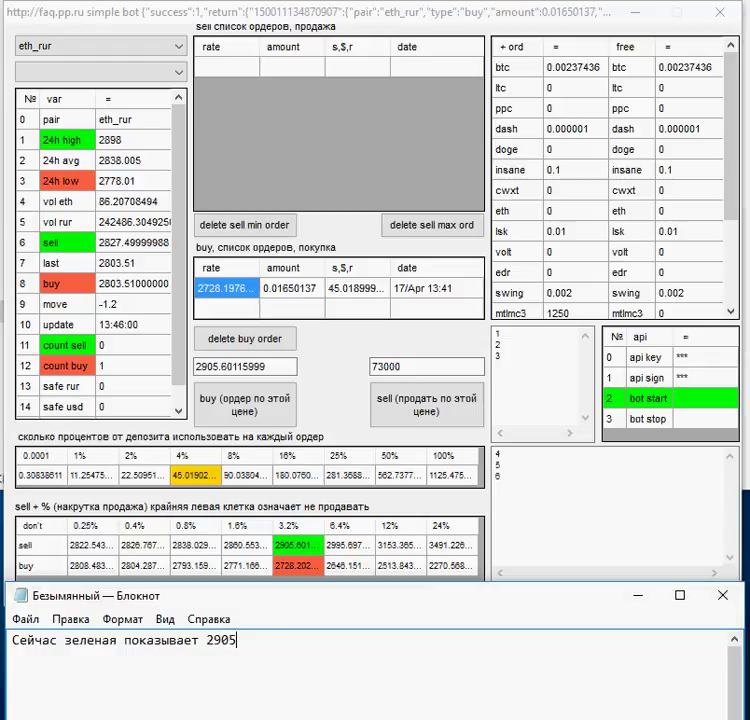
{"action": "type", "text": " рублей, если ор"}
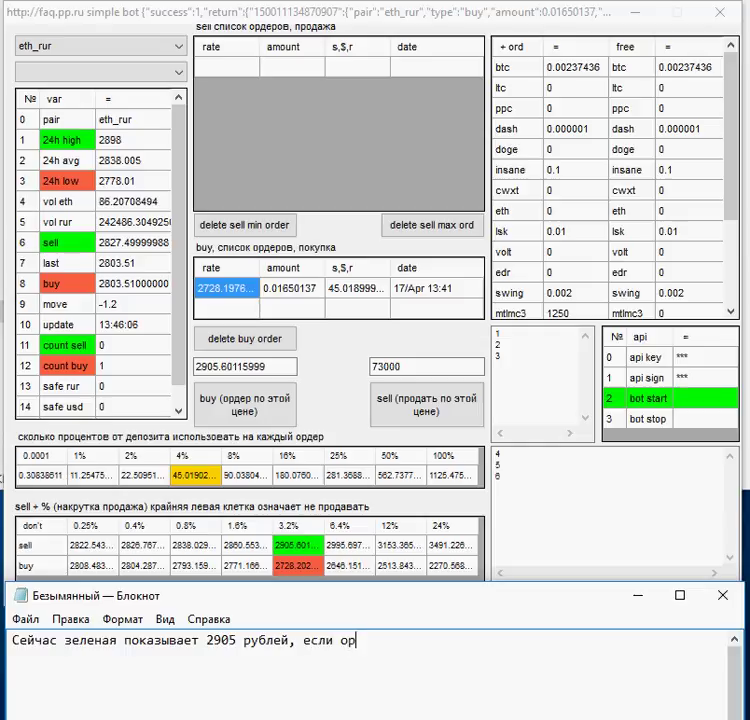
{"action": "type", "text": "дер исполнится пр"}
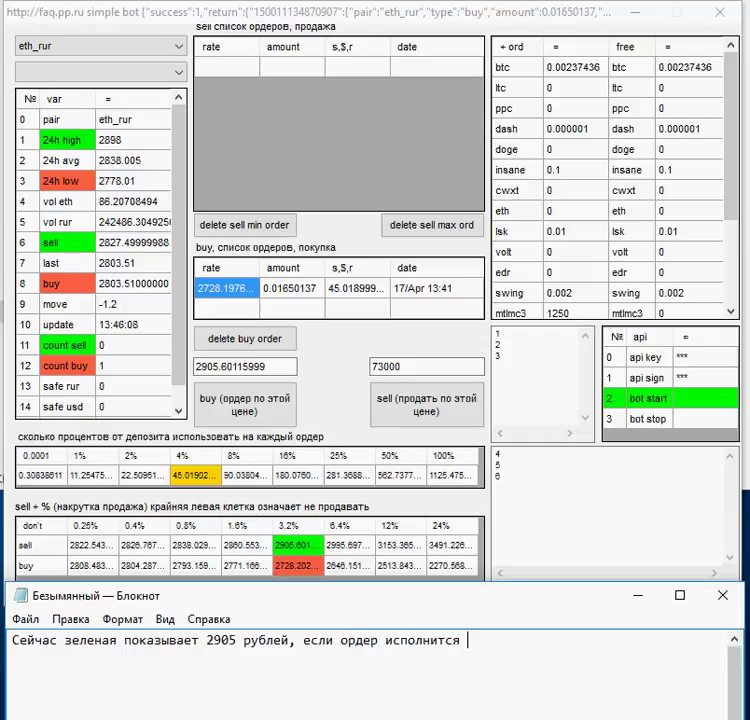
{"action": "type", "text": "о с"}
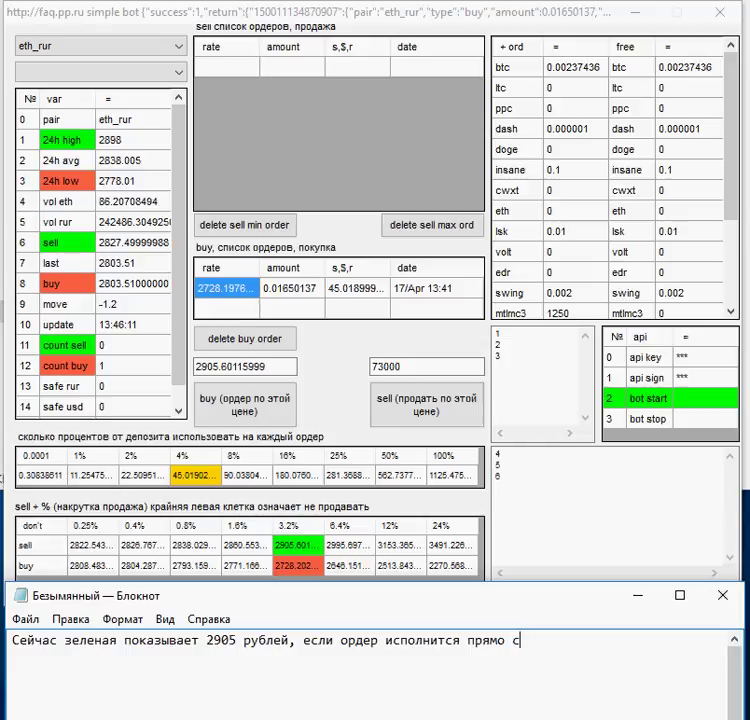
{"action": "type", "text": "ейчас,"}
{"action": "key", "text": "Return"}
Write "етх будет продано именно по этой цене..." on the second line of the note.
{"action": "type", "text": "е"}
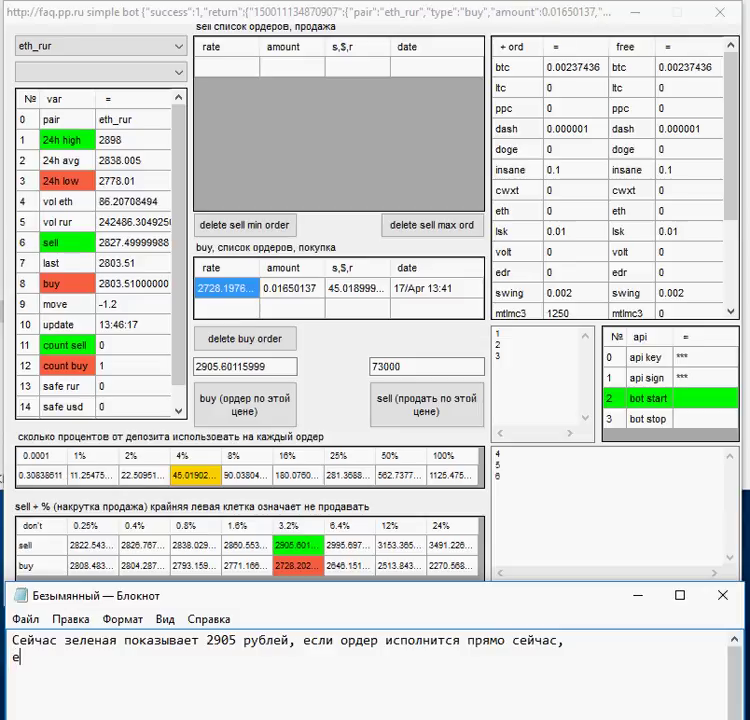
{"action": "type", "text": "тх будет прода"}
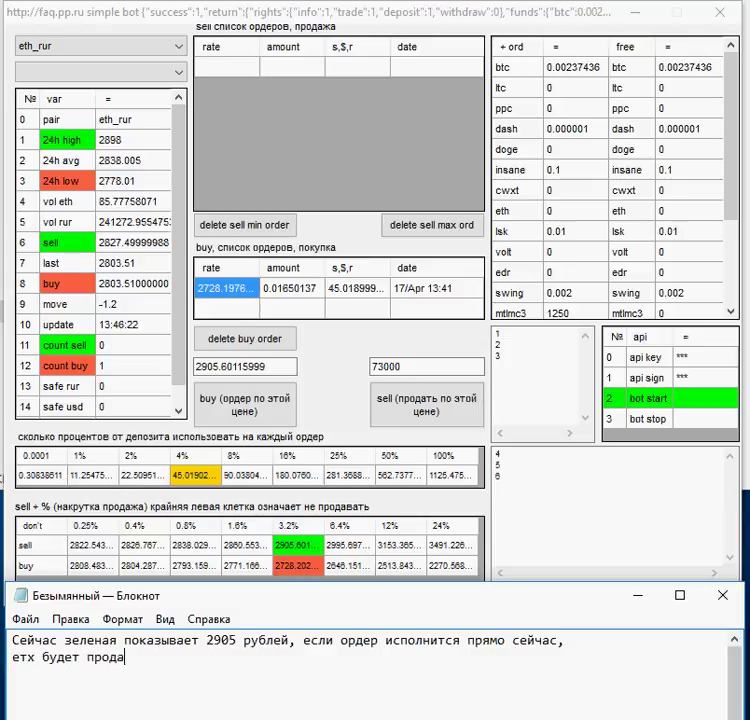
{"action": "type", "text": "но именн"}
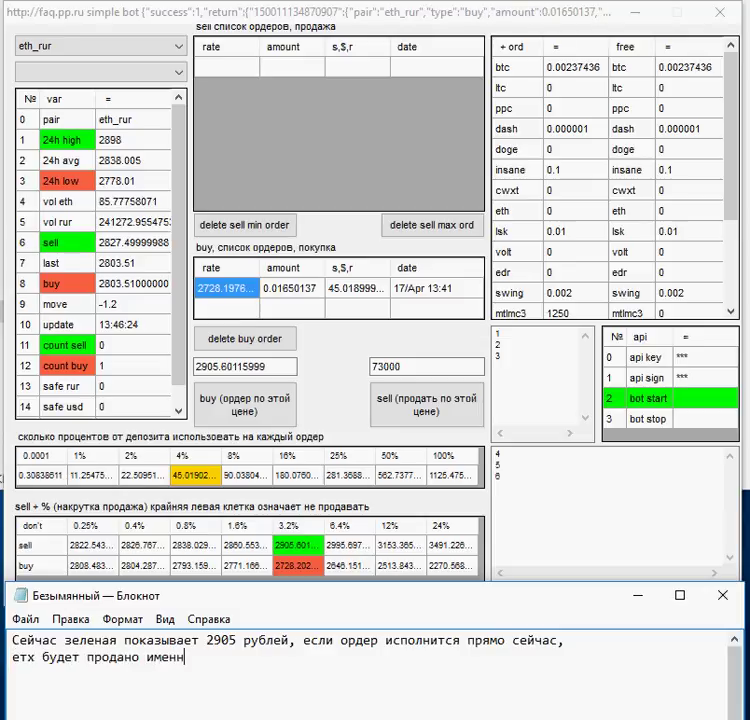
{"action": "type", "text": "о по этой "}
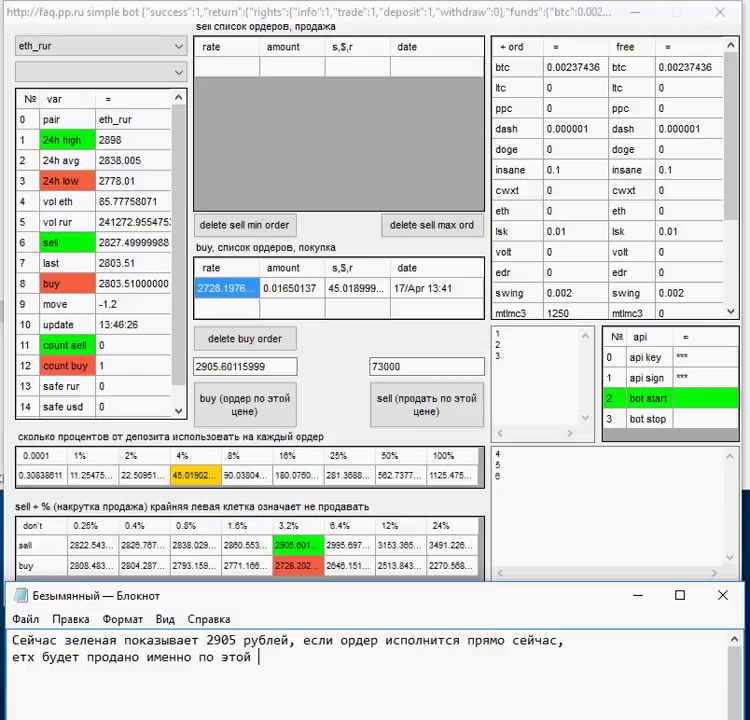
{"action": "type", "text": "цене..."}
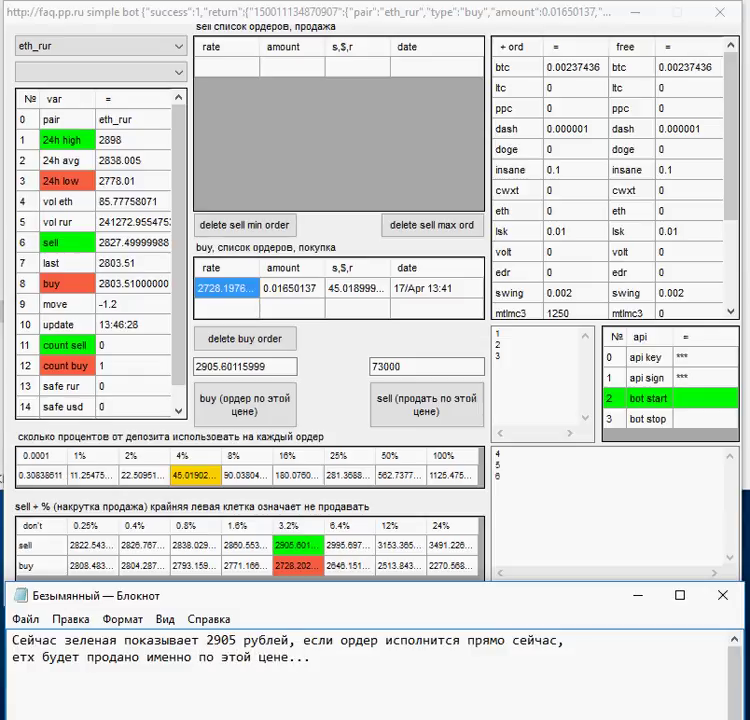
Begin a third line in the note with "А если цена уйдет вниз, соответственно".
{"action": "type", "text": "А ес"}
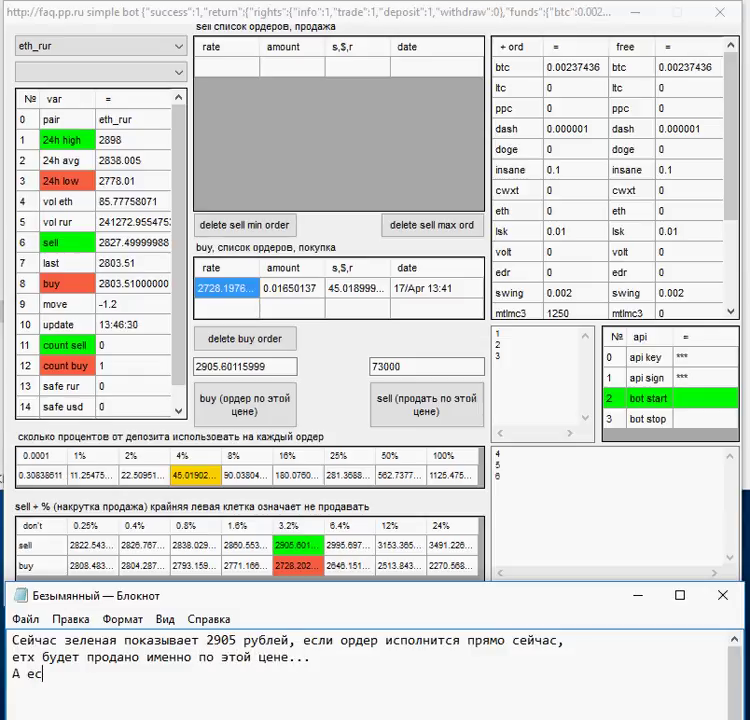
{"action": "type", "text": "ли цен"}
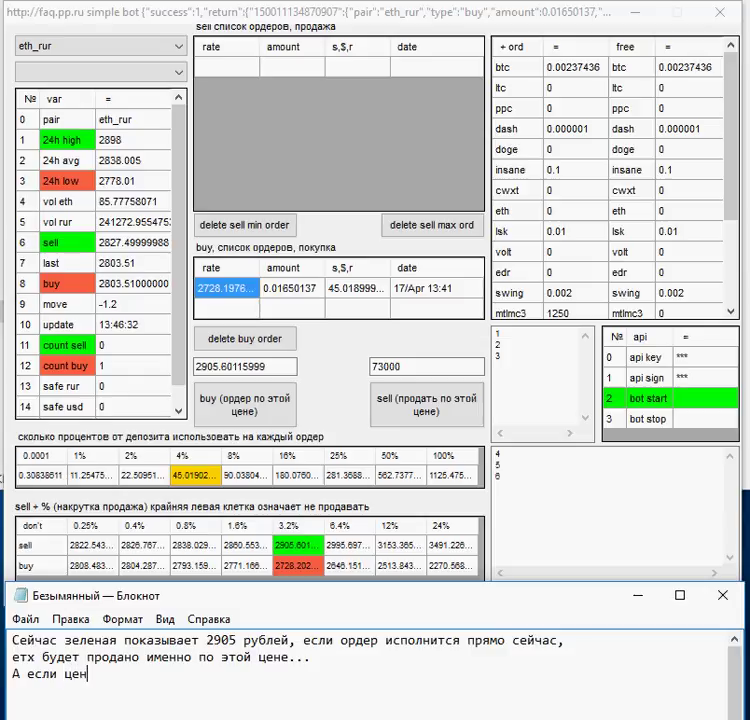
{"action": "type", "text": "а у"}
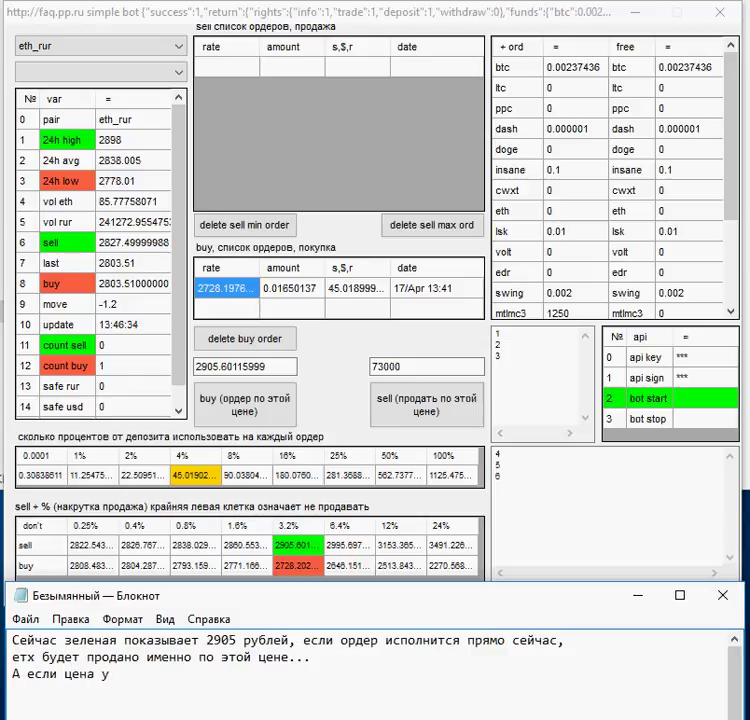
{"action": "type", "text": "йдет вни"}
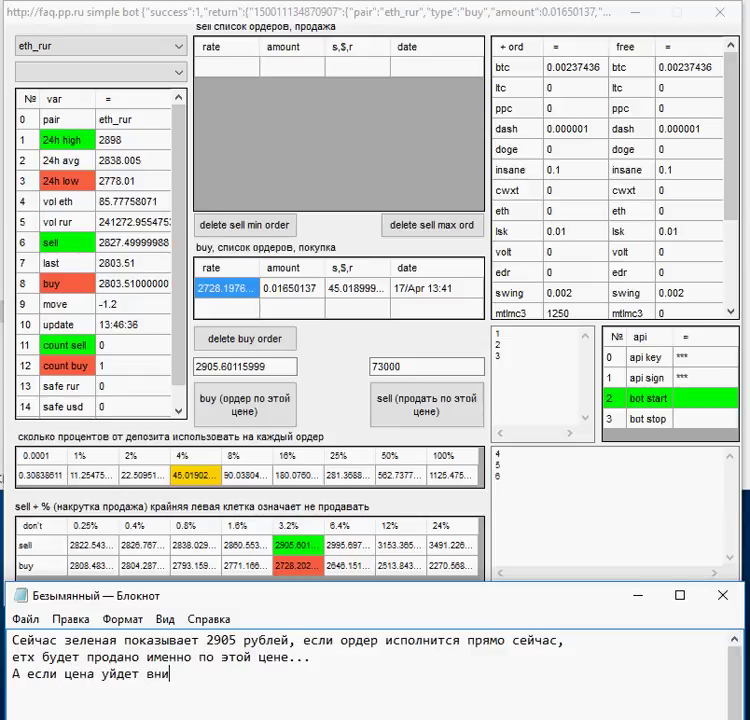
{"action": "type", "text": "з, ссот"}
{"action": "key", "text": "BackSpace"}
{"action": "key", "text": "BackSpace"}
{"action": "key", "text": "BackSpace"}
{"action": "type", "text": "оот"}
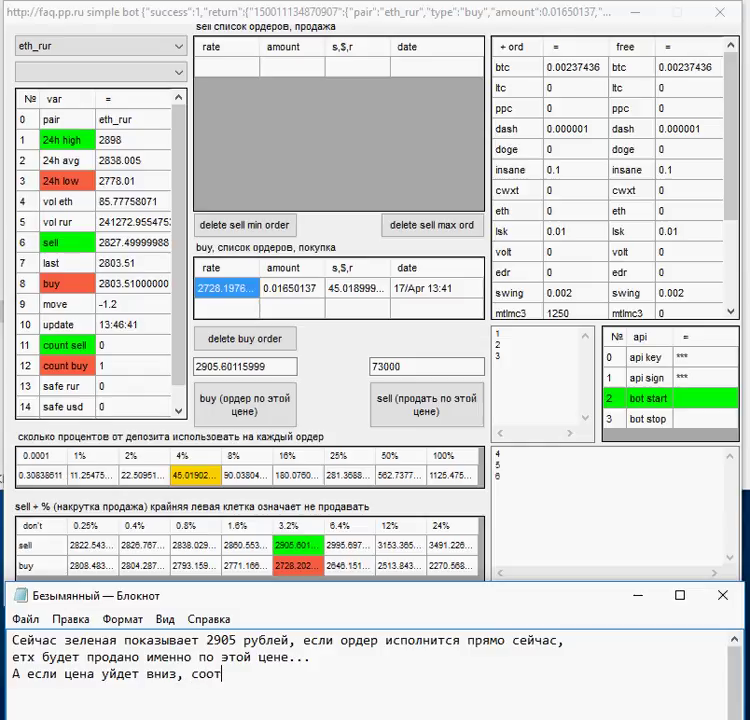
{"action": "type", "text": "ветственно "}
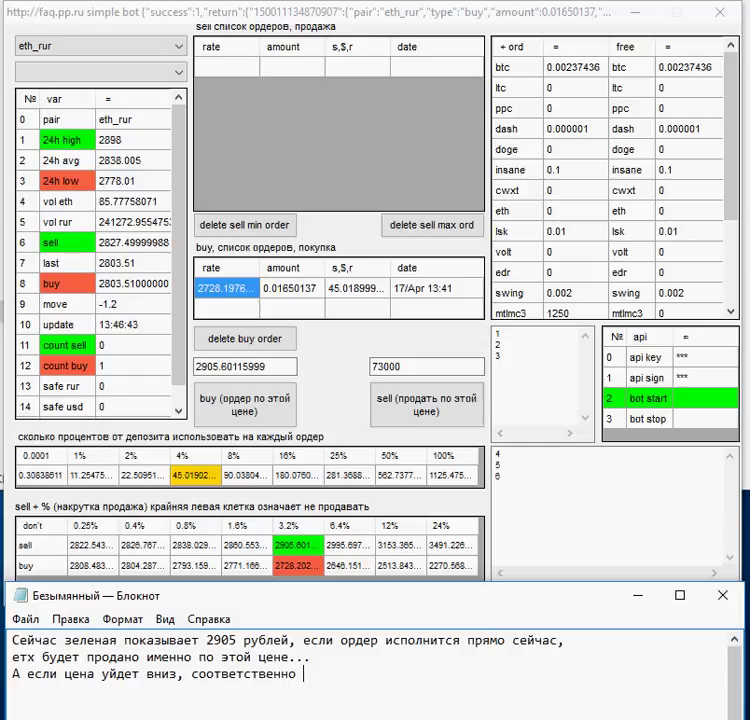
Finish the third line with "значение в зеленой клетке будет другое...".
{"action": "type", "text": "значение "}
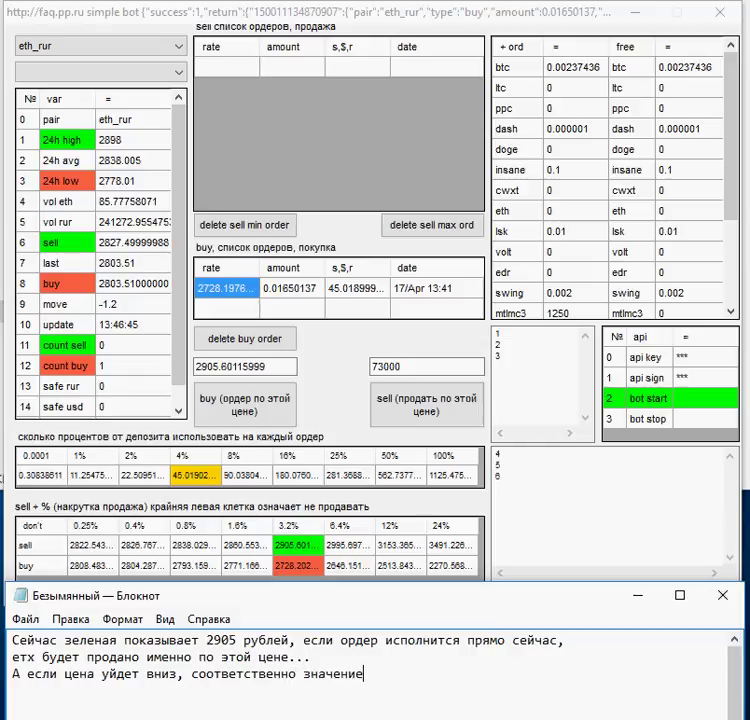
{"action": "type", "text": "в зеленой кл"}
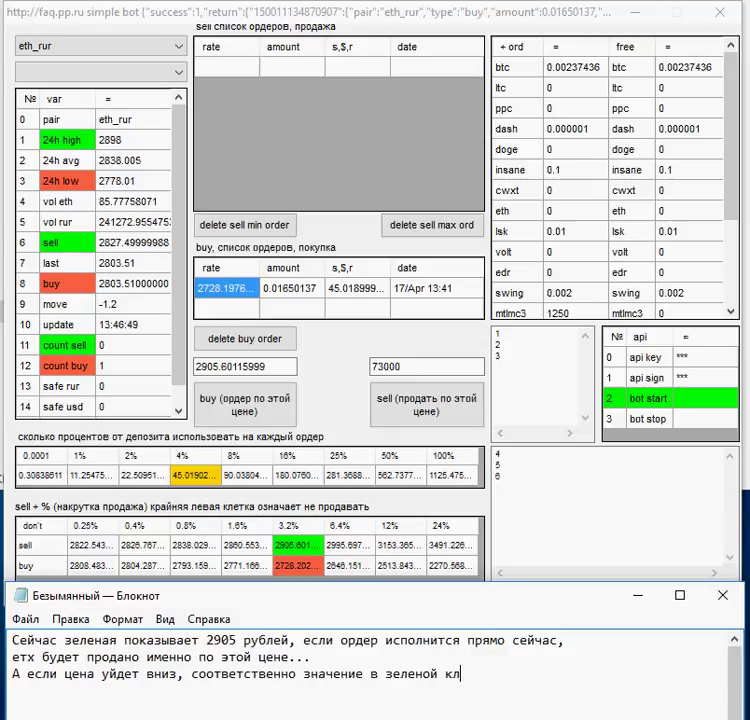
{"action": "type", "text": "етке будет д"}
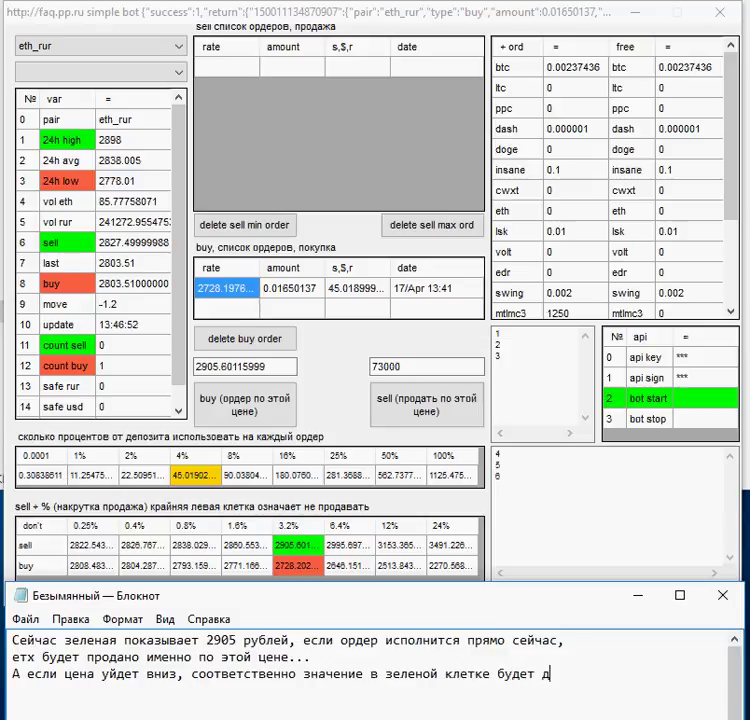
{"action": "type", "text": "ругое..."}
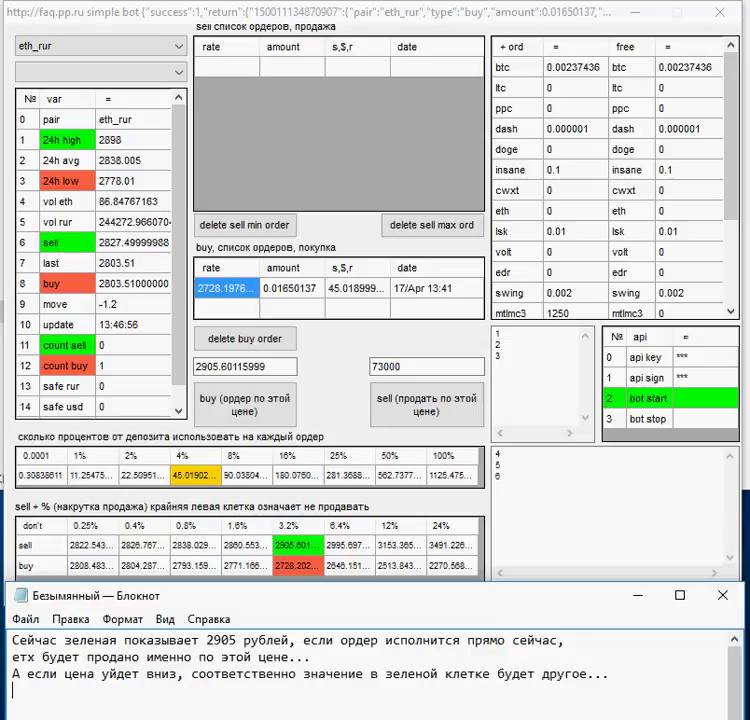
Add a fourth line to the note: "Считайте что это значение тикера + проценты указанные в таблице...".
{"action": "type", "text": "Считайте что"}
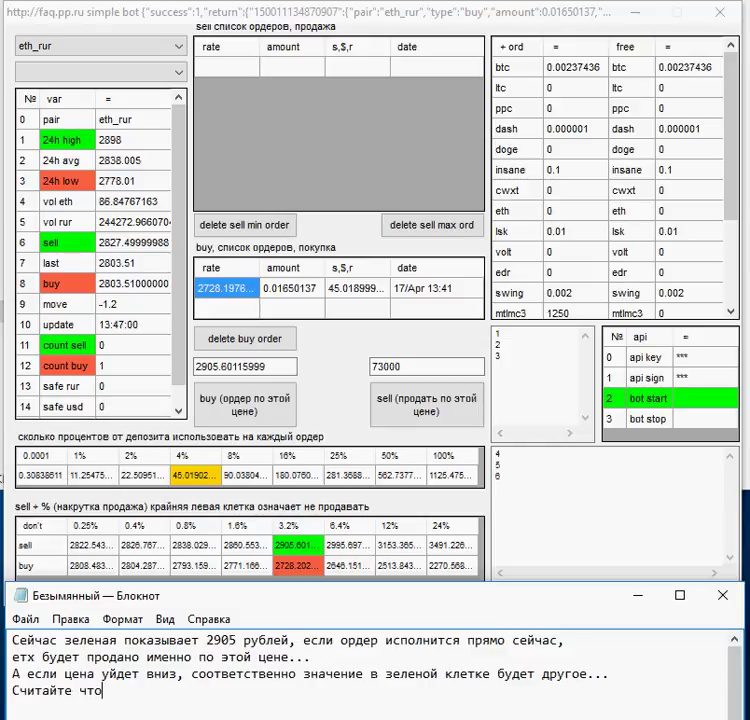
{"action": "type", "text": " это значение тие"}
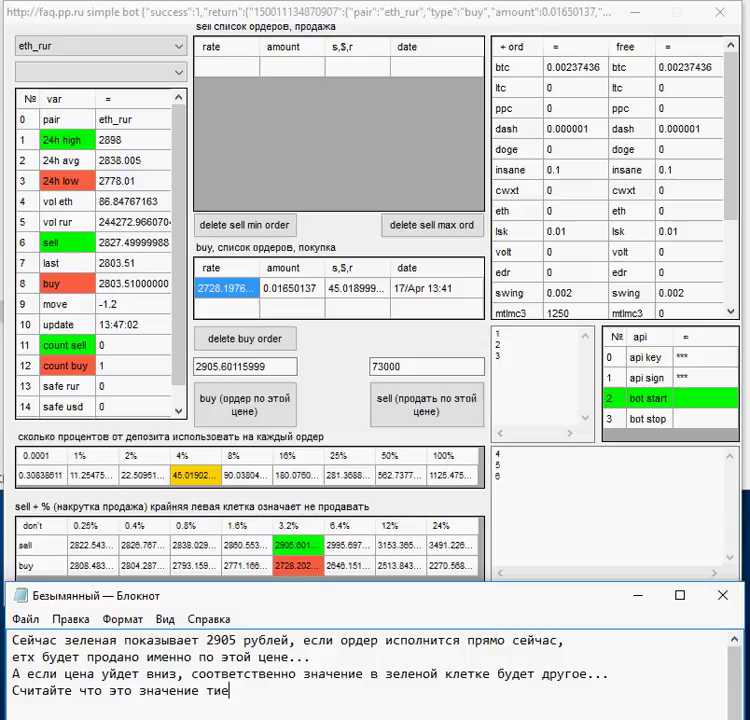
{"action": "key", "text": "BackSpace"}
{"action": "type", "text": "кера + процен"}
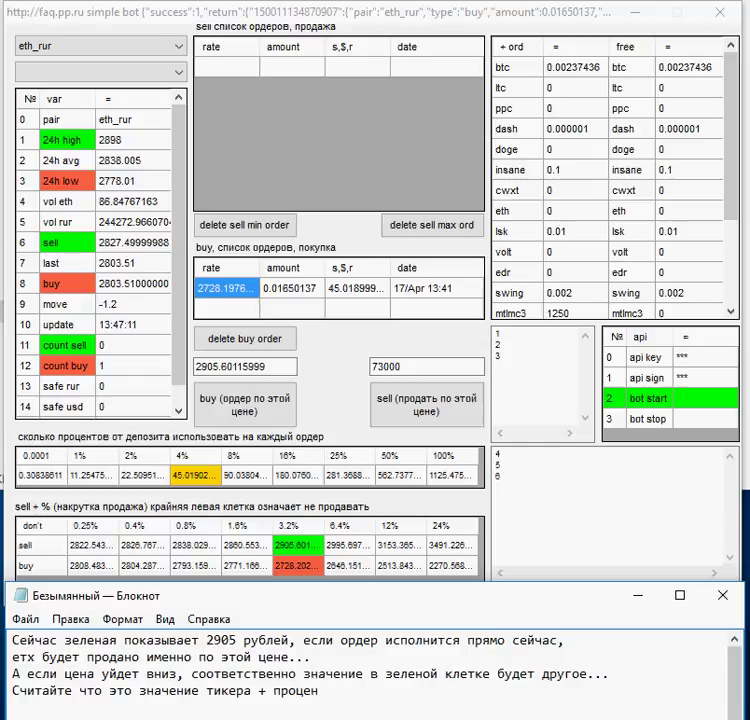
{"action": "type", "text": "ты"}
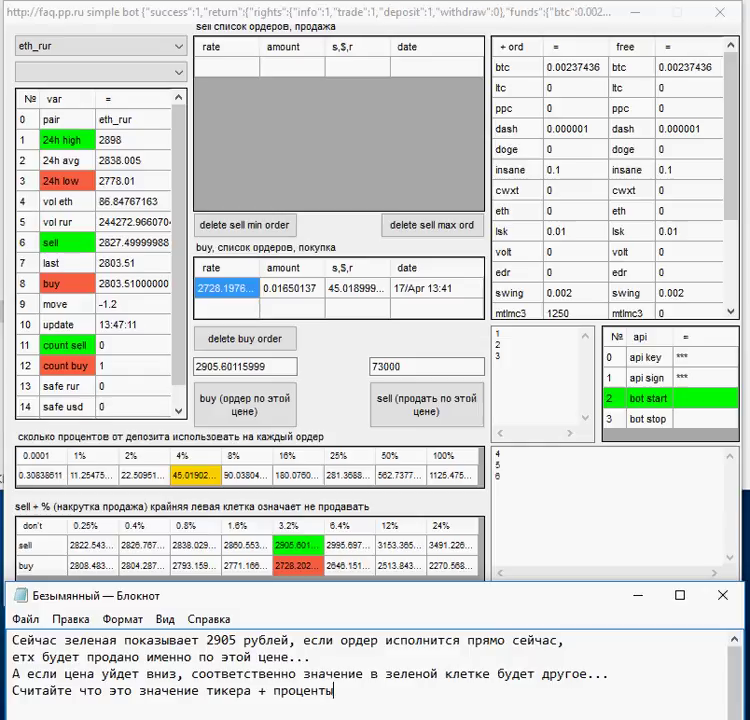
{"action": "type", "text": " укра"}
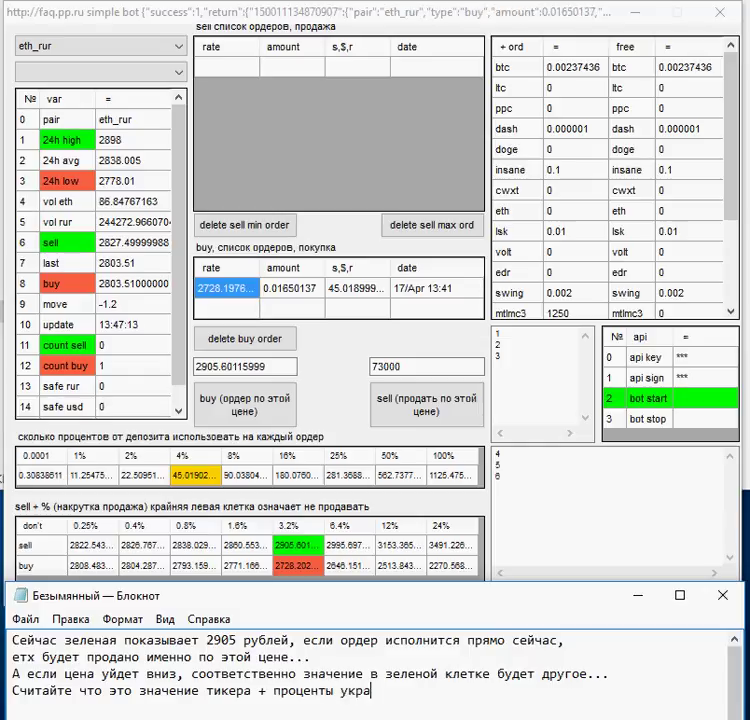
{"action": "key", "text": "BackSpace"}
{"action": "key", "text": "BackSpace"}
{"action": "type", "text": "азанные в "}
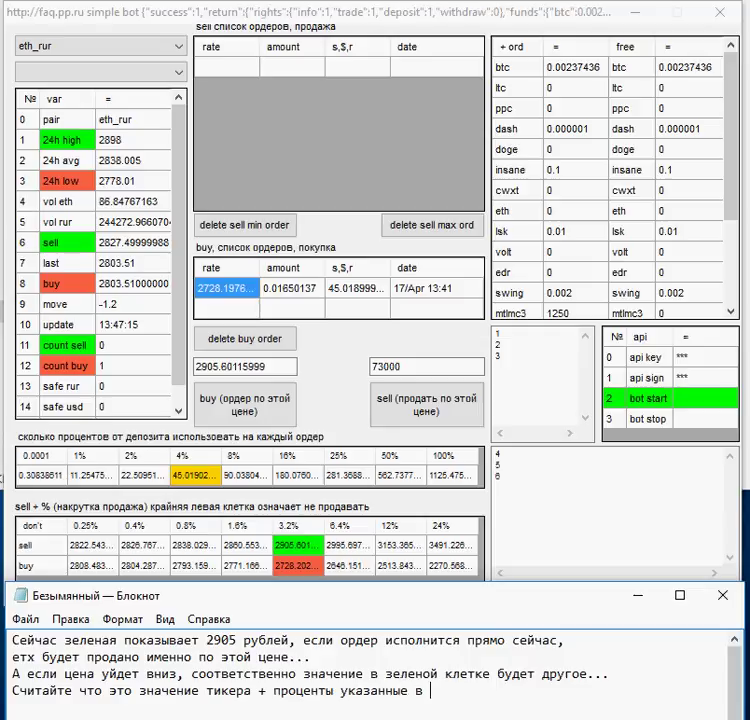
{"action": "type", "text": "таблиц"}
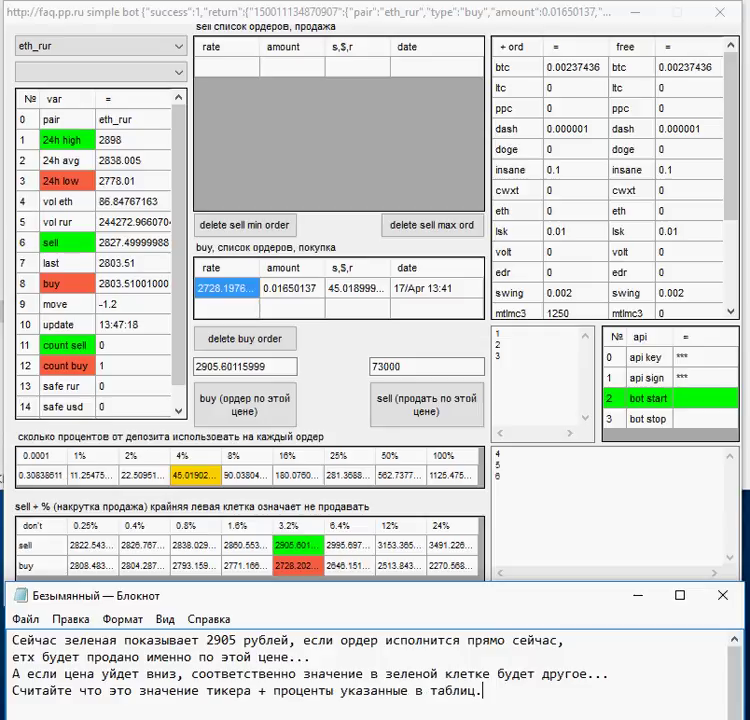
{"action": "type", "text": "е..."}
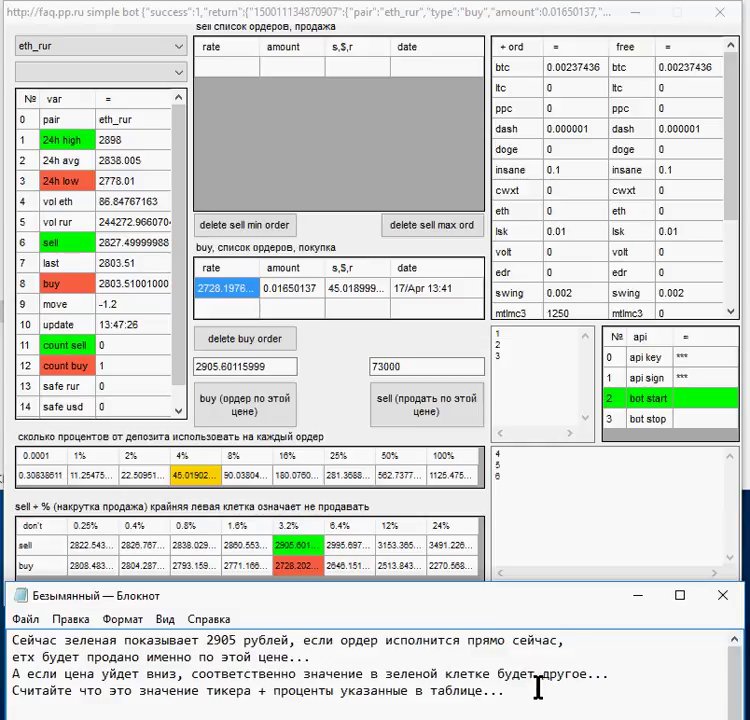
Replace the whole note with "Собственно все!" and, after a blank line, "Удачи в торгах!".
{"action": "left_click_drag", "start_coordinate": [538, 686], "coordinate": [5, 633]}
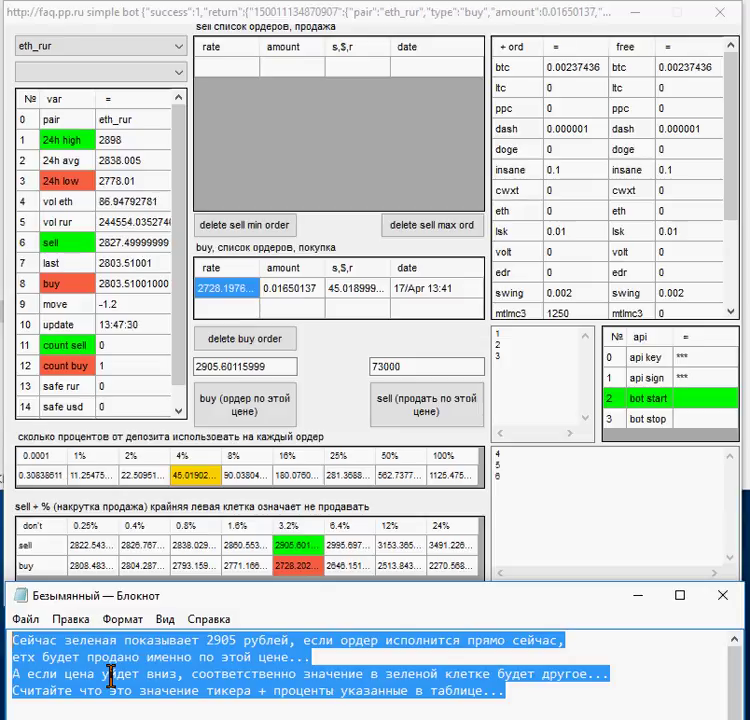
{"action": "key", "text": "BackSpace"}
{"action": "type", "text": "Собственно "}
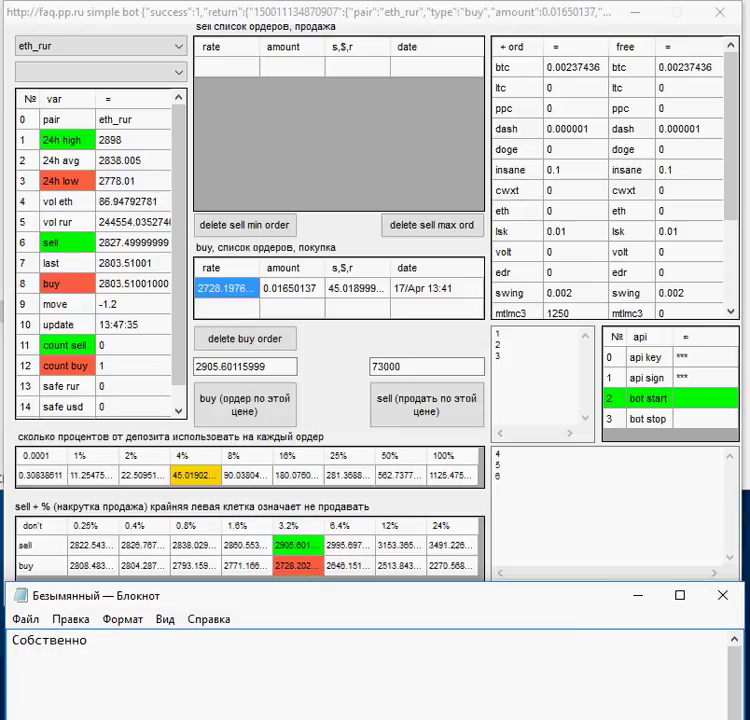
{"action": "type", "text": "все!"}
{"action": "key", "text": "Return"}
{"action": "key", "text": "Return"}
{"action": "type", "text": "уд"}
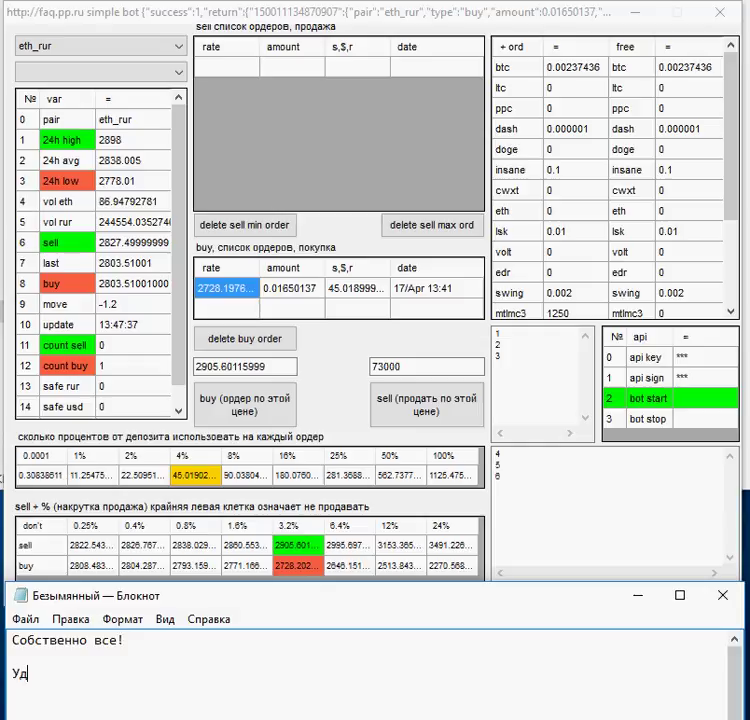
{"action": "type", "text": "ачи в торгах!"}
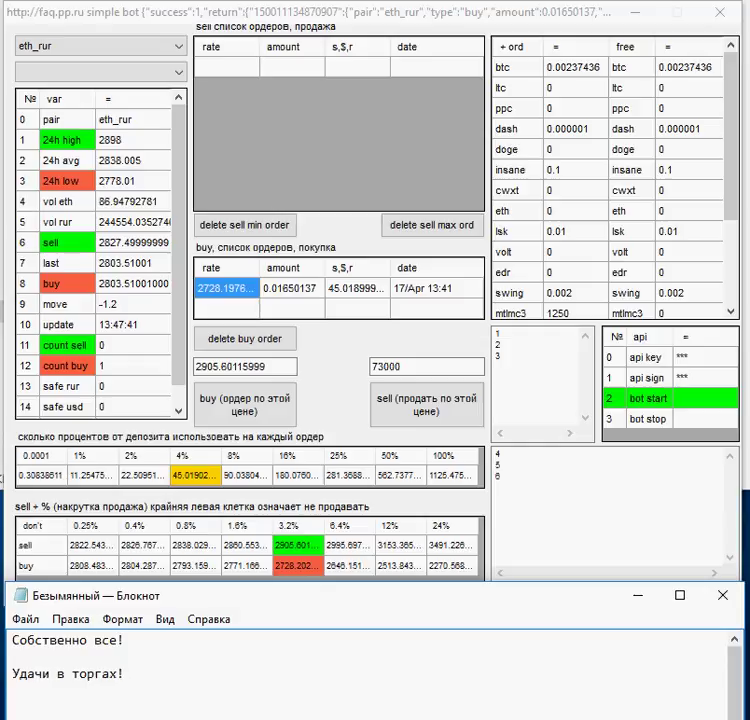